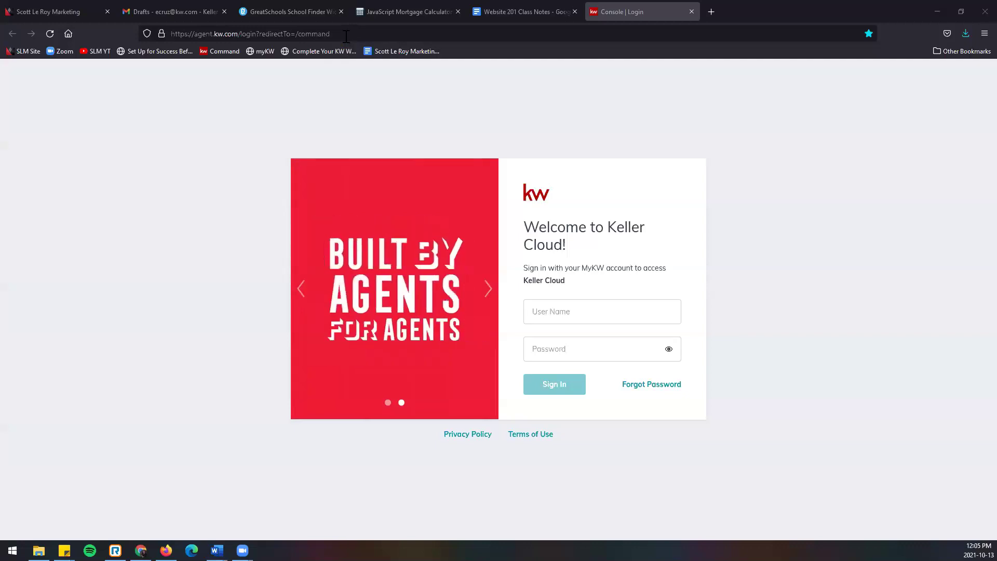
Step: Select the login page's web address in the browser's address bar
left_click(228, 34)
key("Escape")
left_click_drag(195, 34, 200, 36)
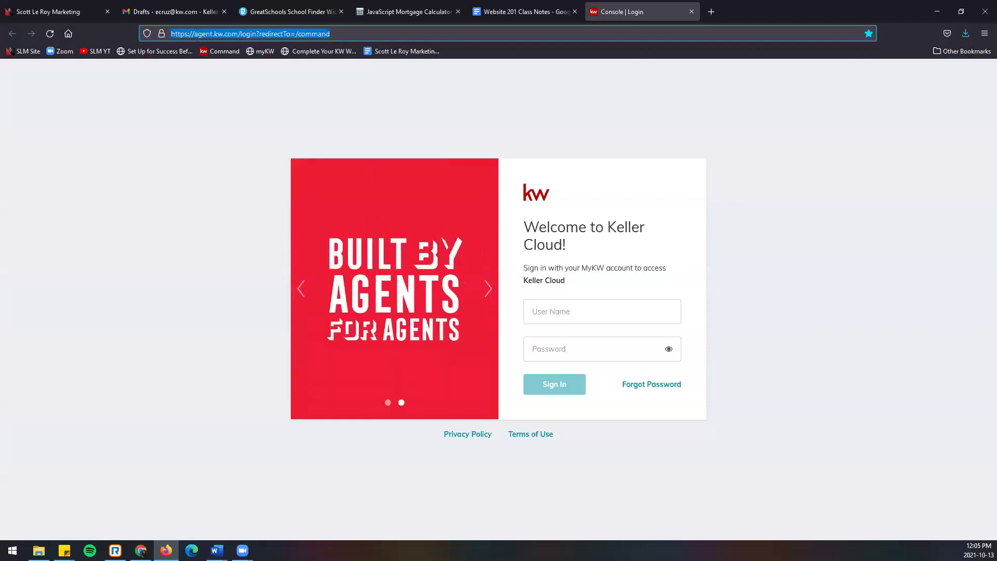
Step: Sign in to Keller Cloud with the agent's user name and password
left_click(591, 311)
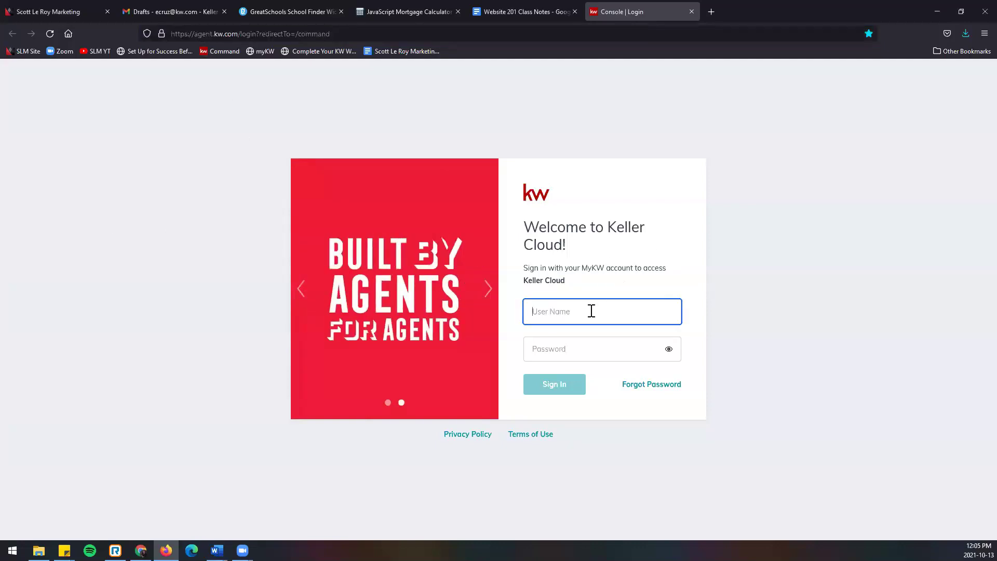
left_click(619, 344)
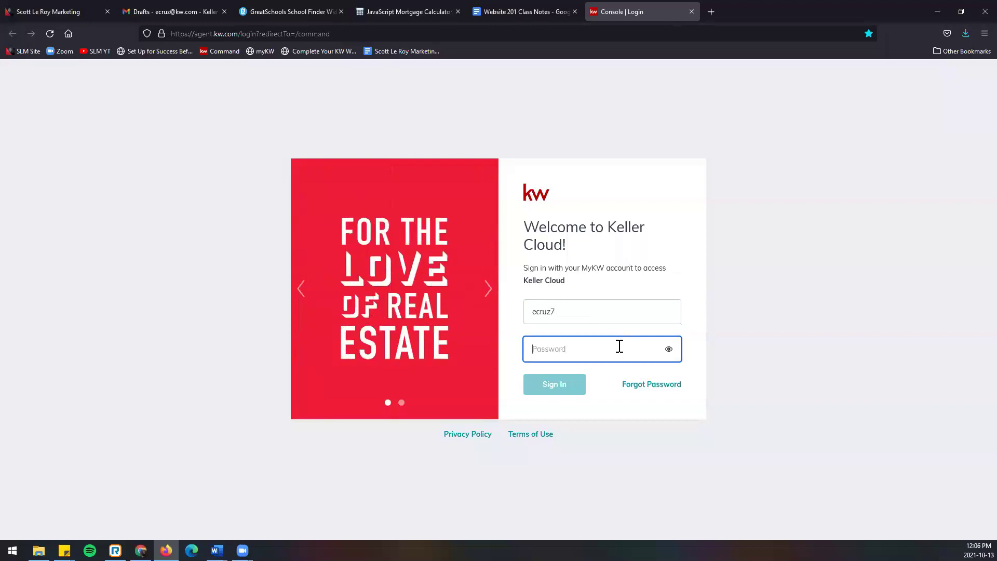
type("••••••••••")
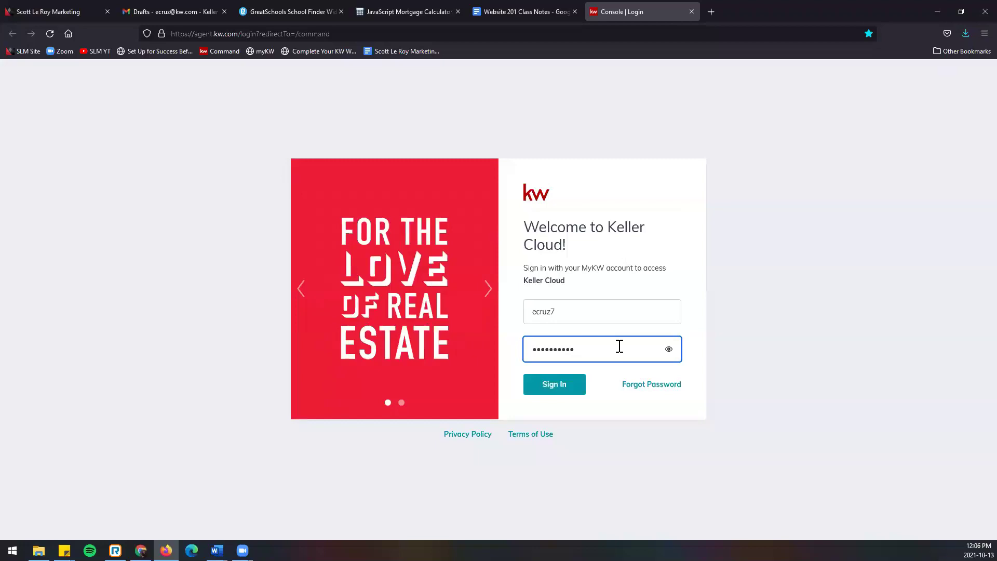
left_click(573, 390)
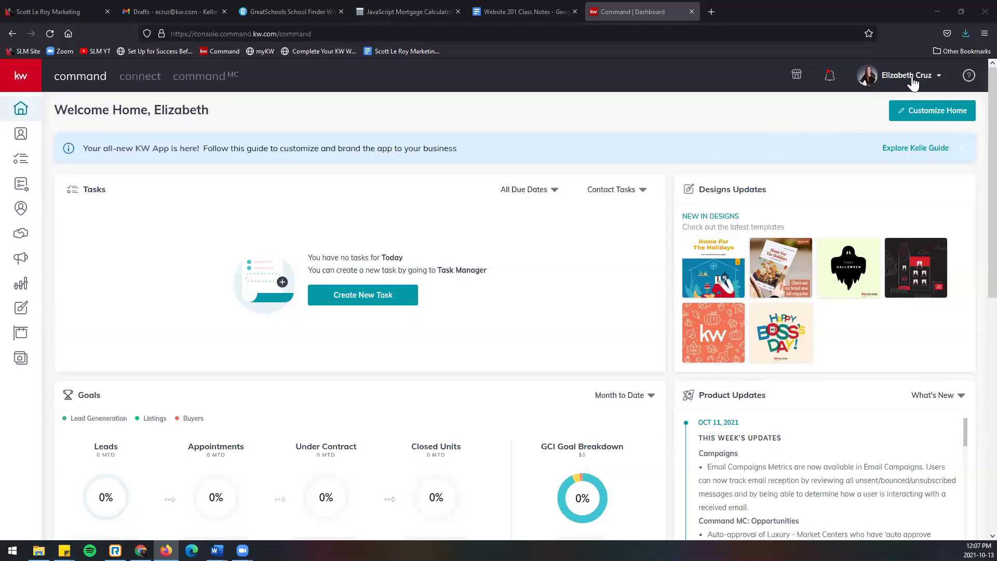
Step: Go to account Settings, then Connect Settings, then Marketing Profile
left_click(913, 83)
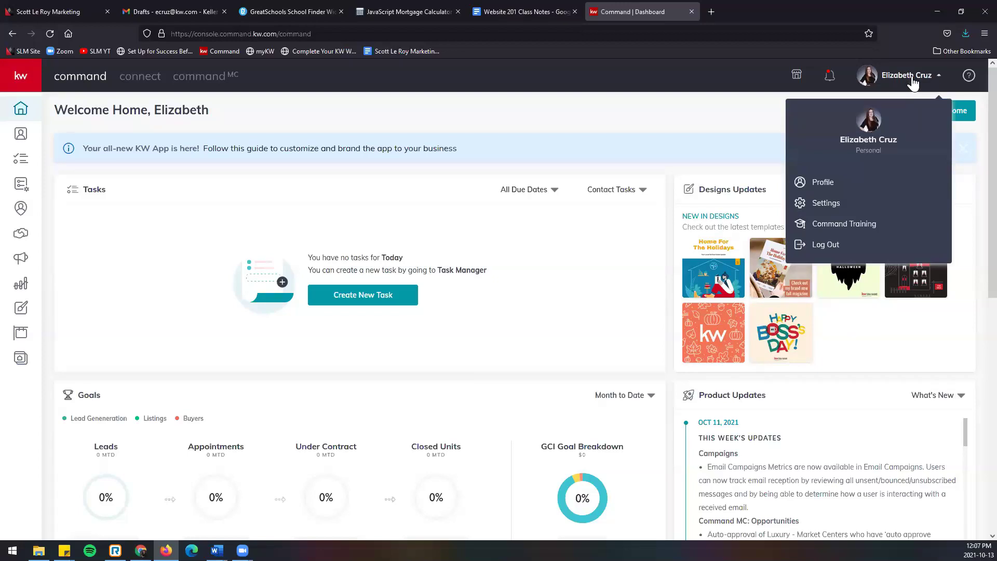
left_click(885, 207)
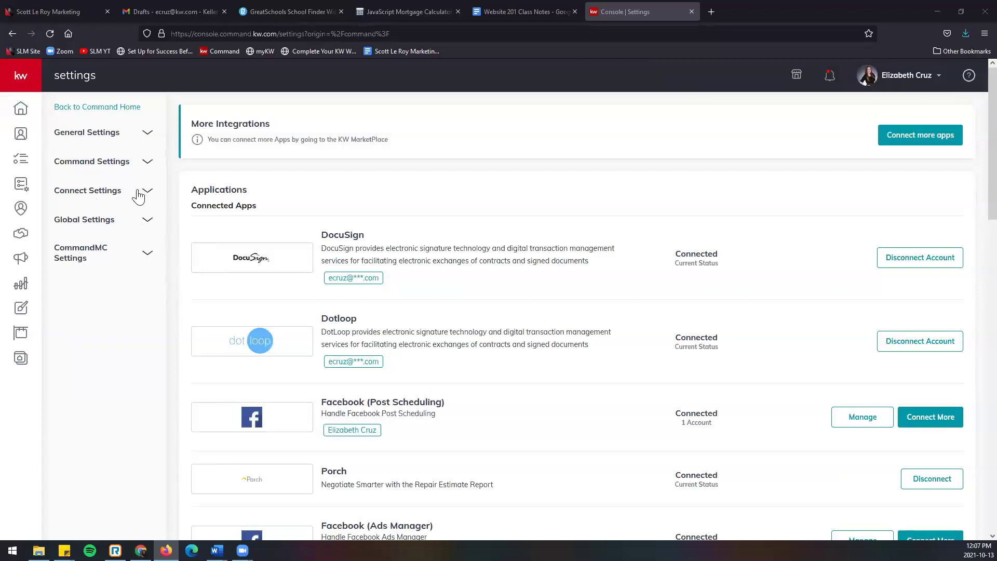
left_click(106, 194)
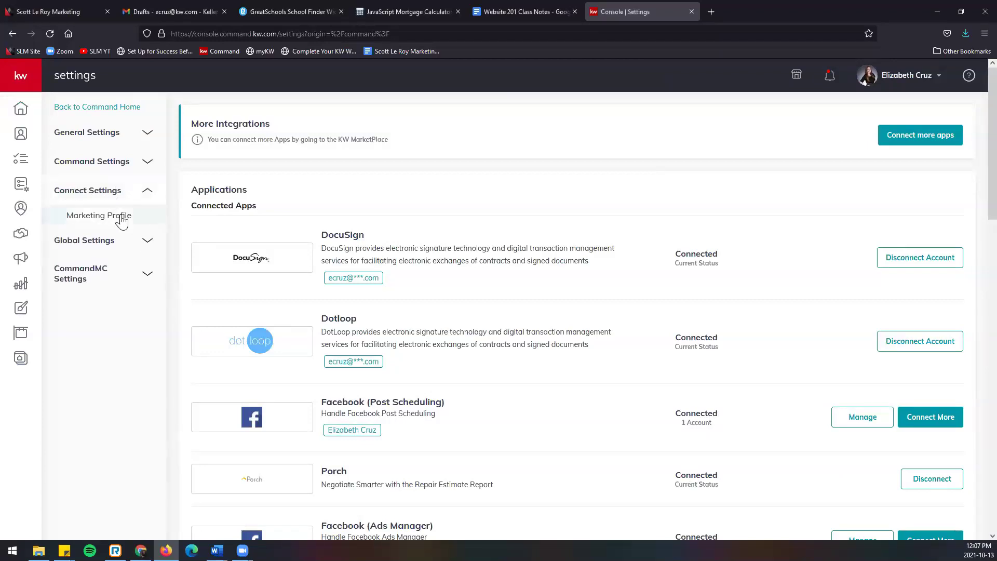
left_click(119, 217)
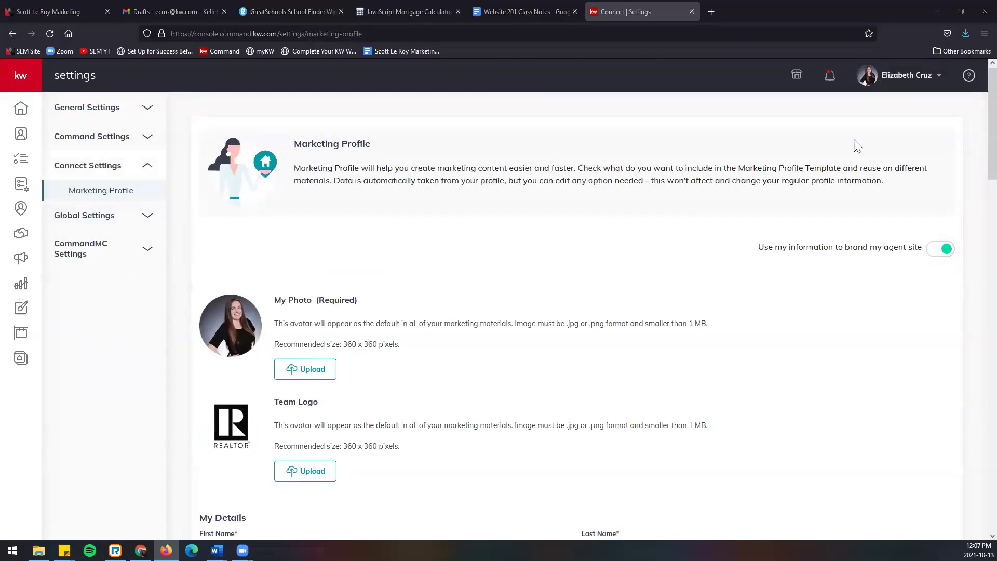
left_click(903, 78)
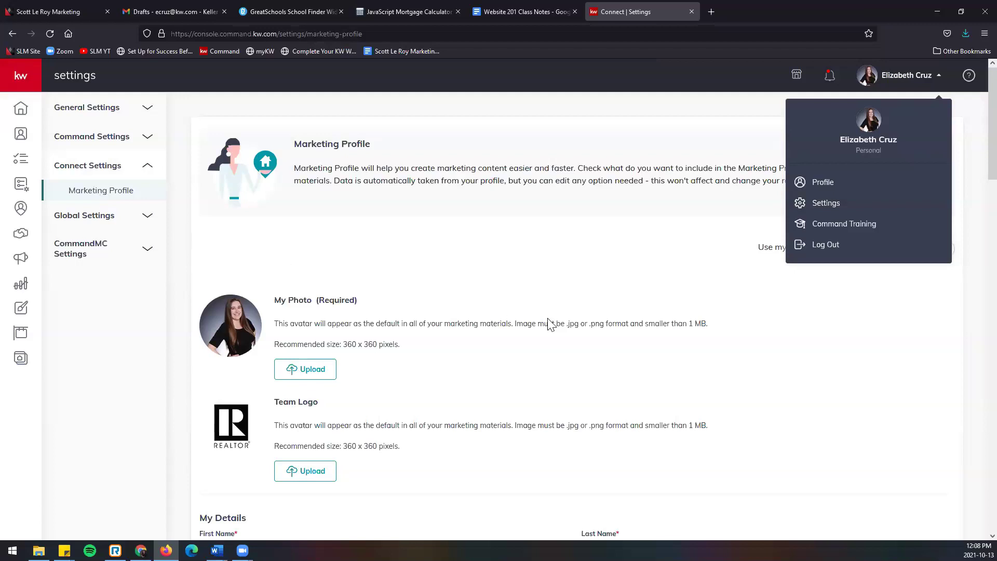
left_click(553, 302)
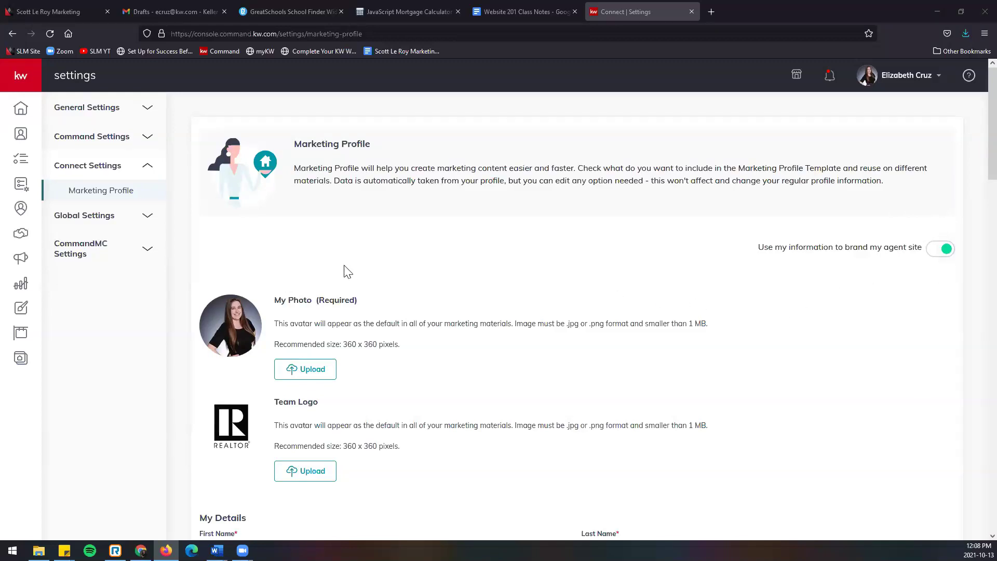
scroll(347, 272, "down", 2)
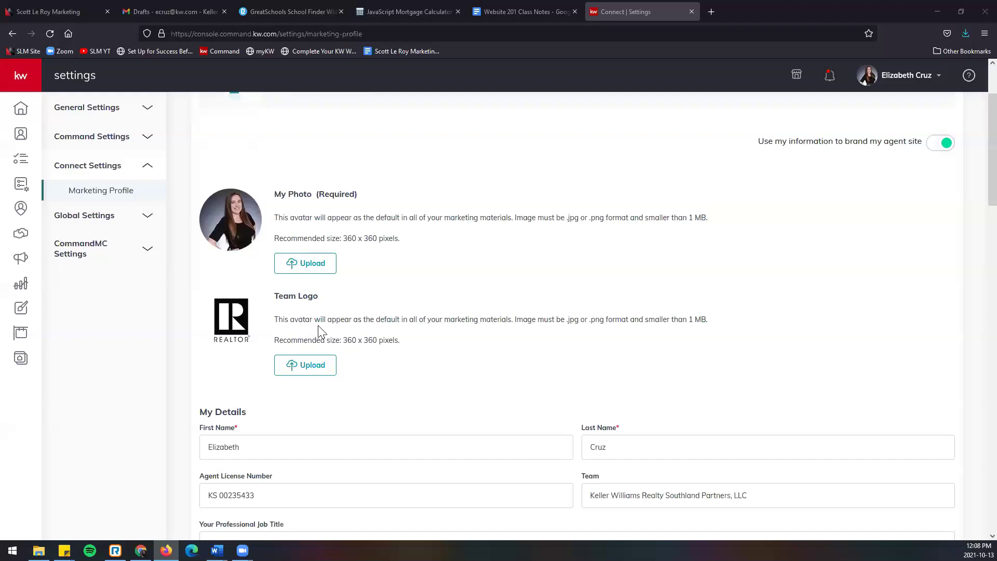
scroll(332, 333, "down", 1)
scroll(346, 337, "down", 1)
scroll(346, 338, "down", 4)
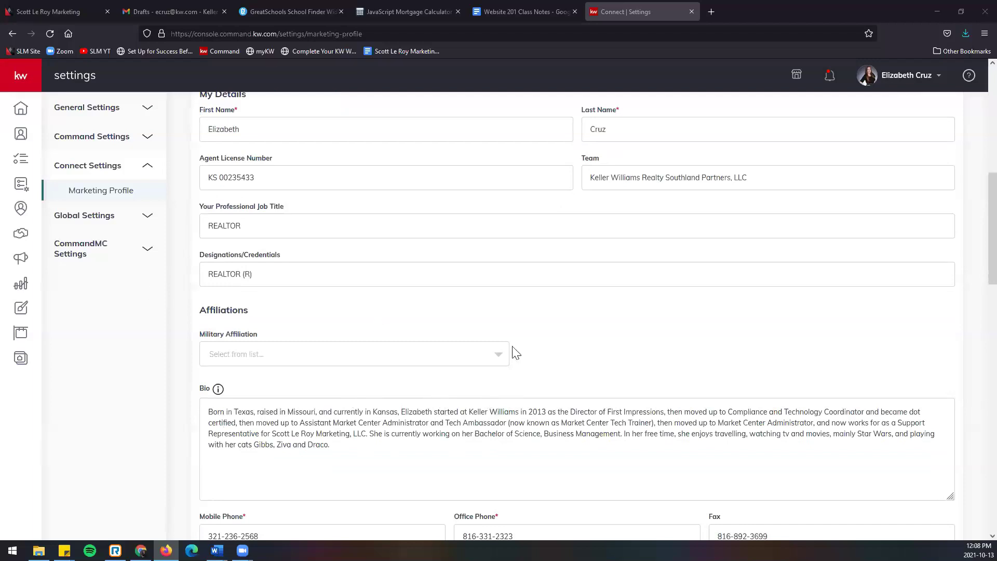
scroll(488, 379, "up", 4)
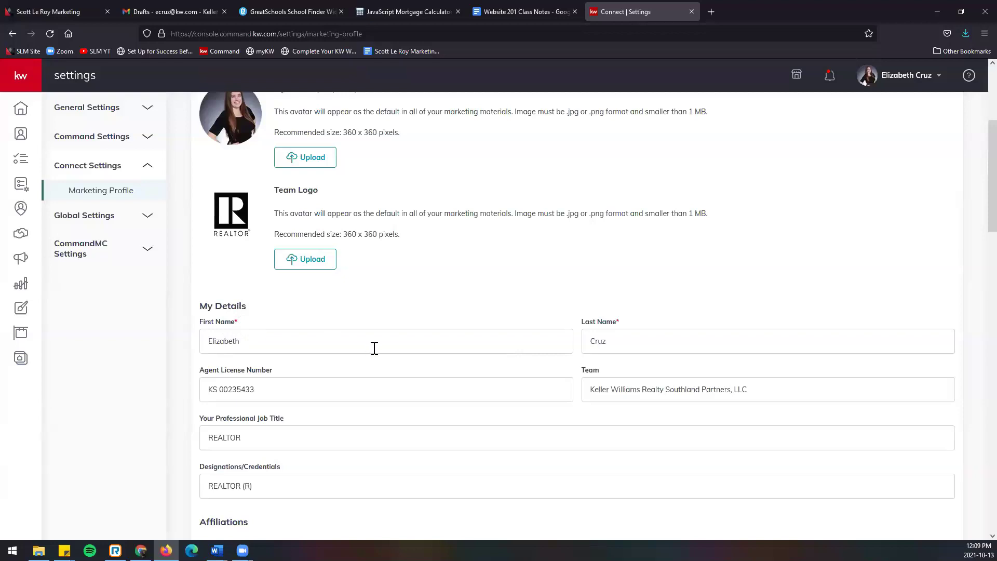
scroll(374, 349, "down", 2)
scroll(381, 354, "down", 1)
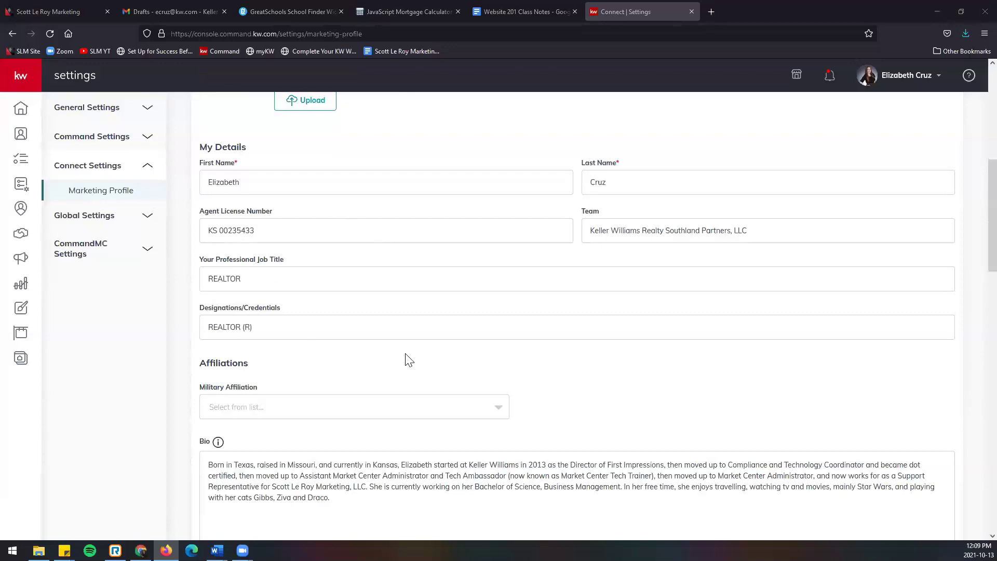
scroll(551, 381, "down", 2)
scroll(552, 382, "down", 2)
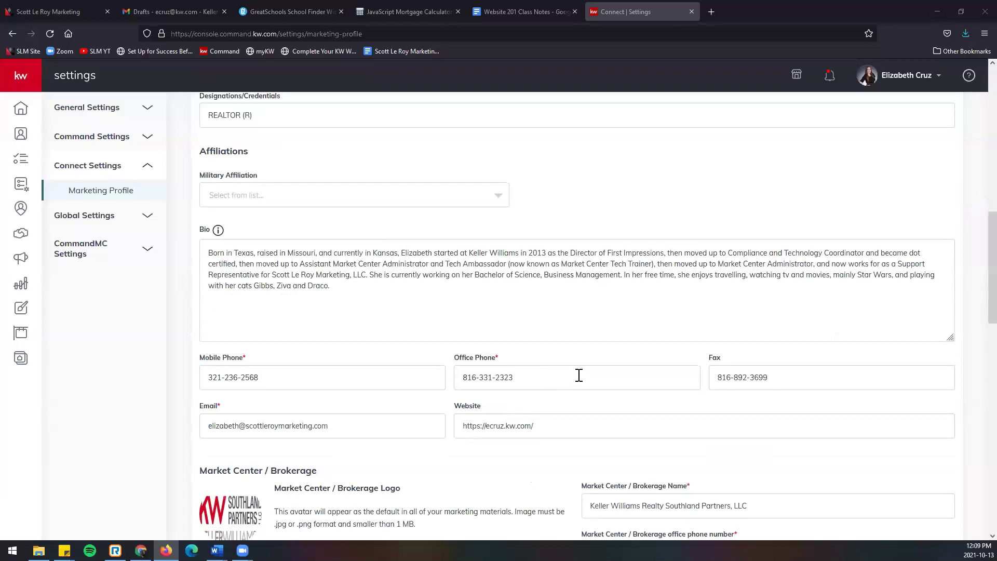
scroll(579, 374, "down", 1)
scroll(578, 374, "down", 1)
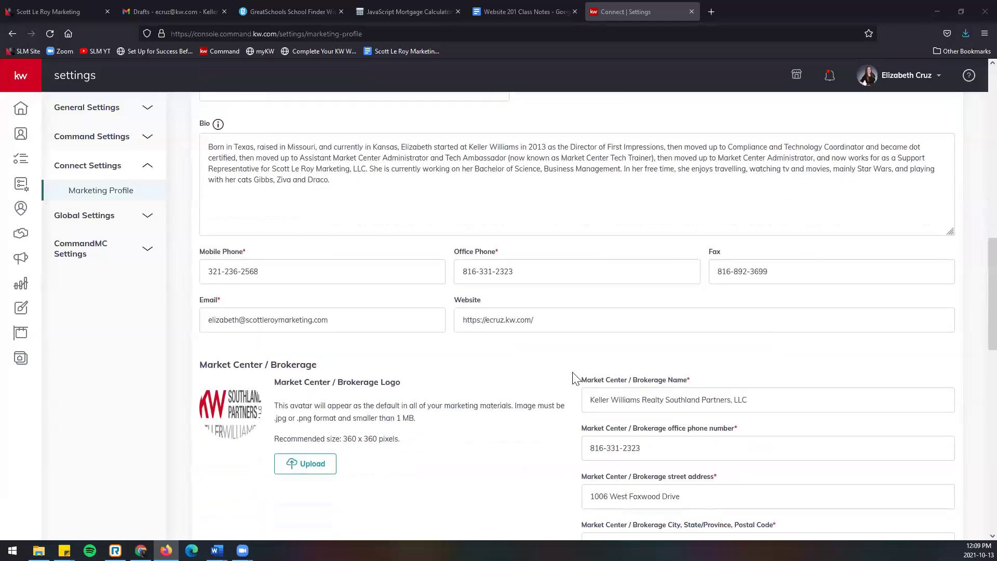
scroll(577, 364, "up", 1)
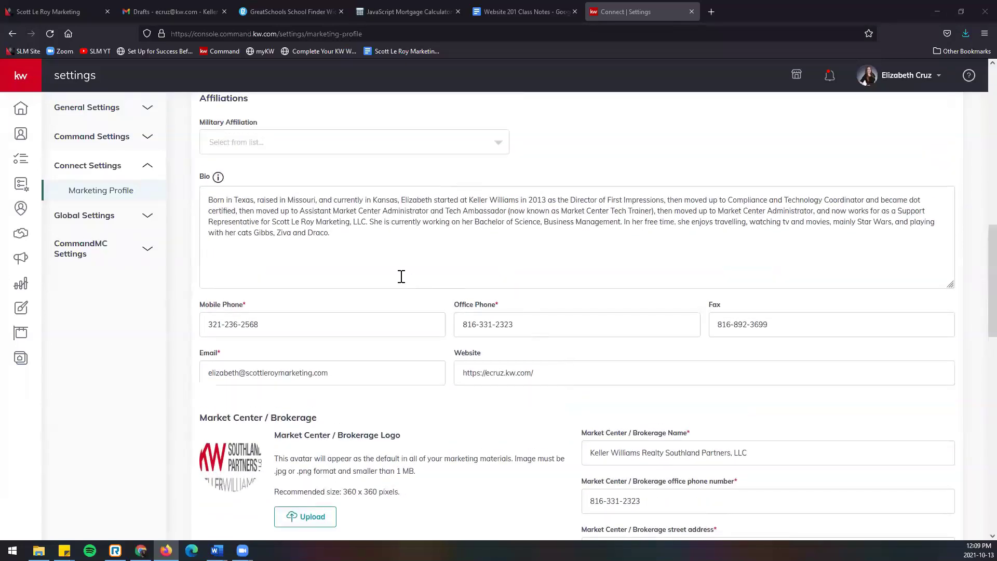
scroll(406, 280, "up", 2)
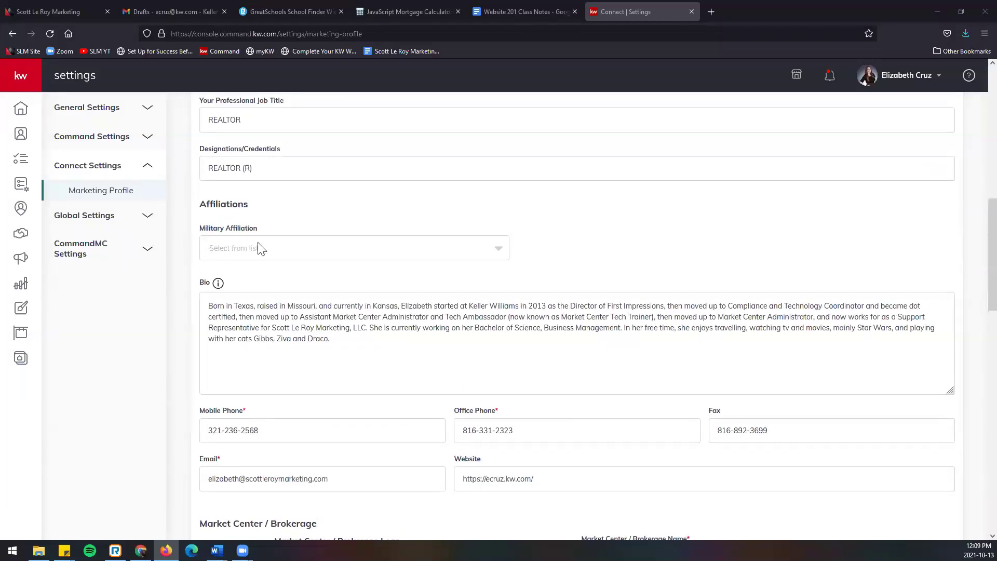
left_click(456, 253)
left_click(457, 255)
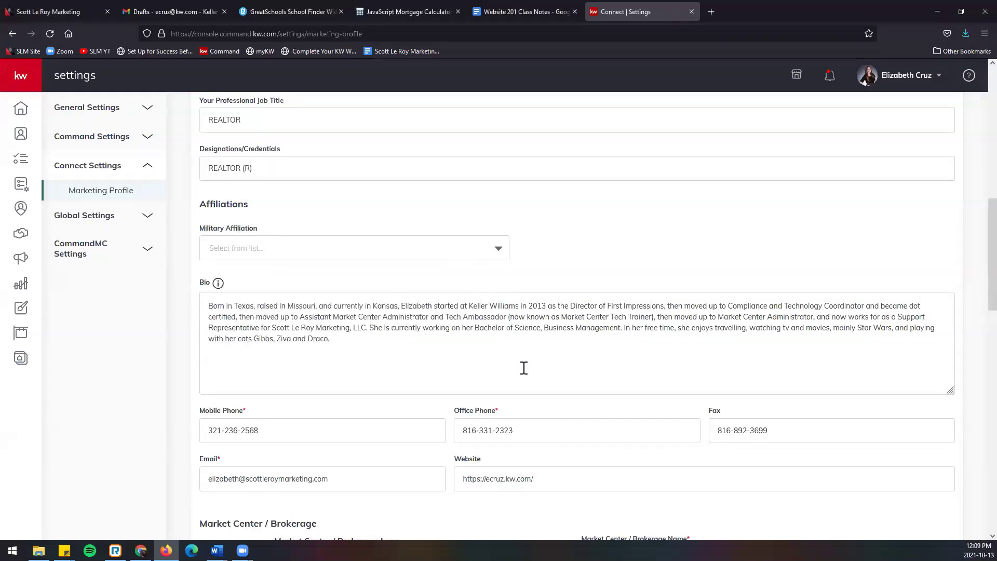
scroll(523, 367, "down", 3)
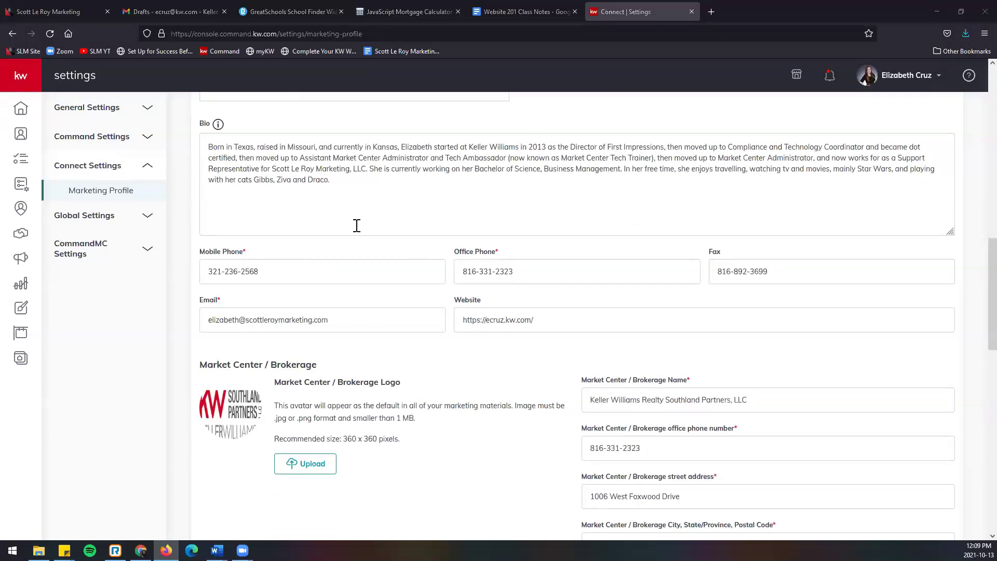
scroll(390, 319, "down", 3)
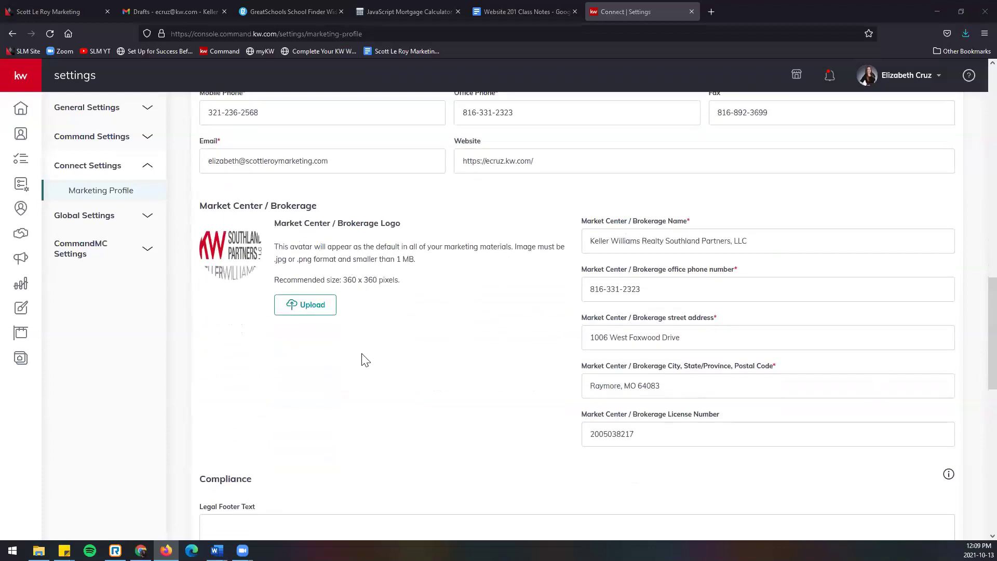
scroll(359, 358, "down", 3)
scroll(353, 360, "down", 3)
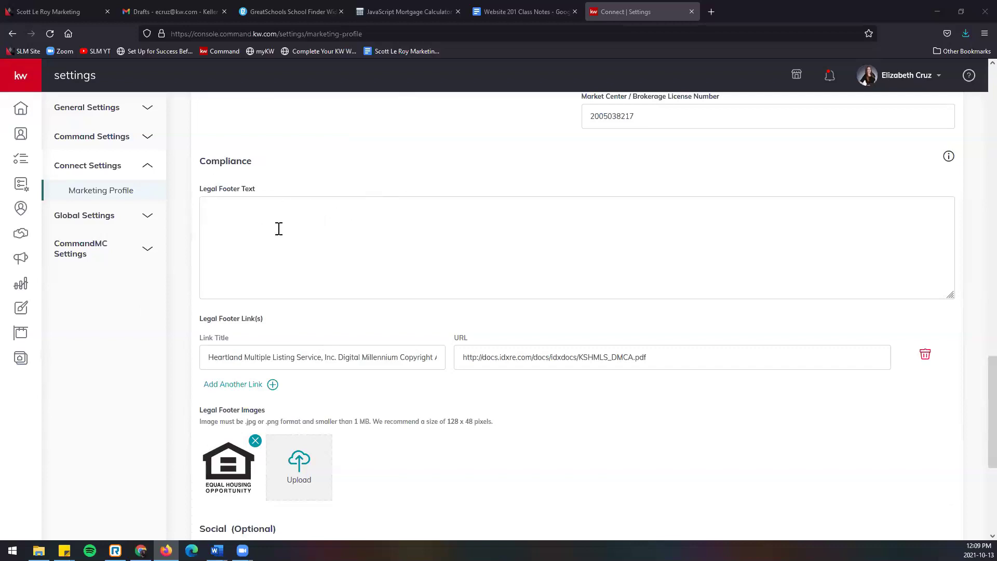
scroll(418, 246, "down", 2)
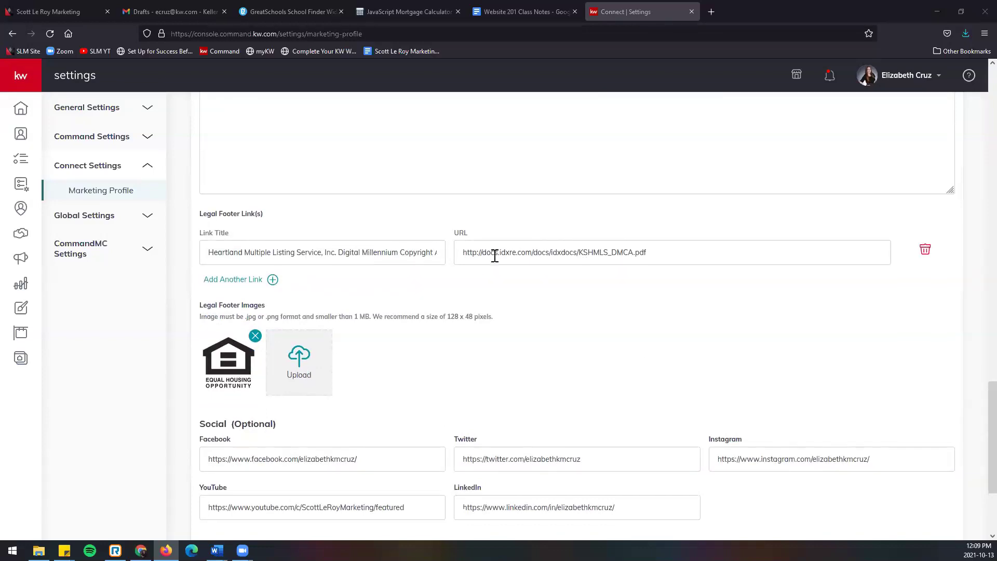
scroll(494, 252, "up", 2)
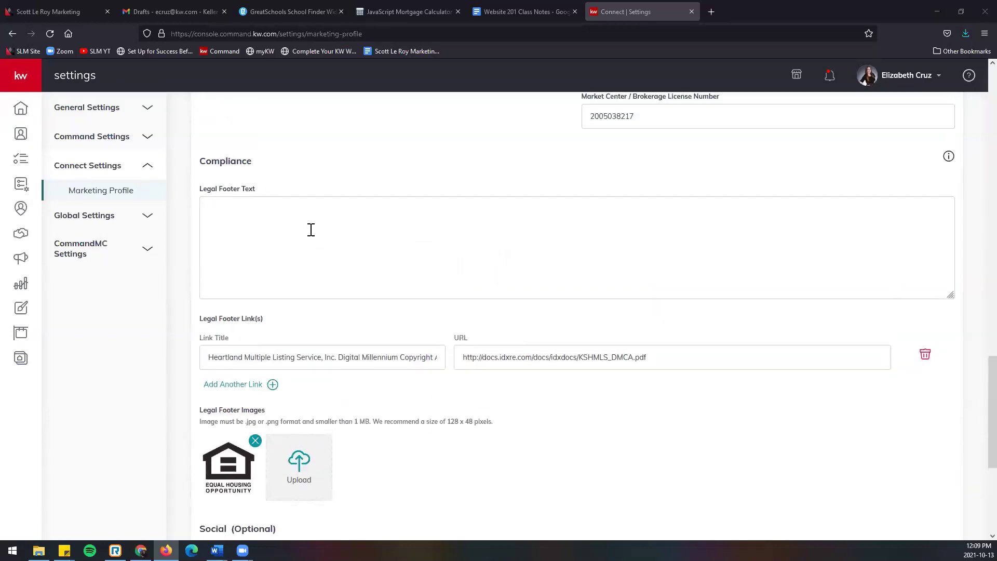
scroll(342, 266, "down", 2)
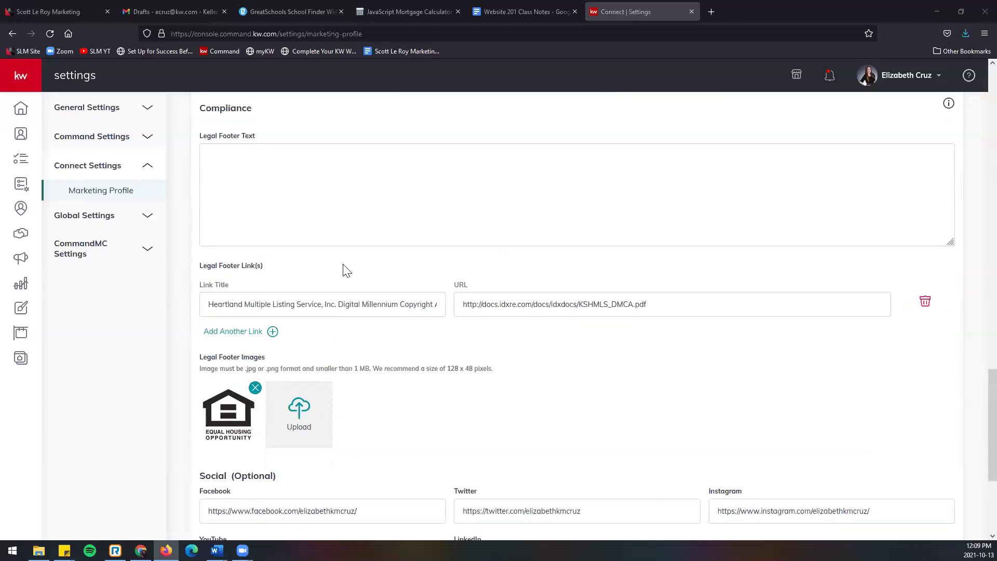
scroll(345, 268, "down", 2)
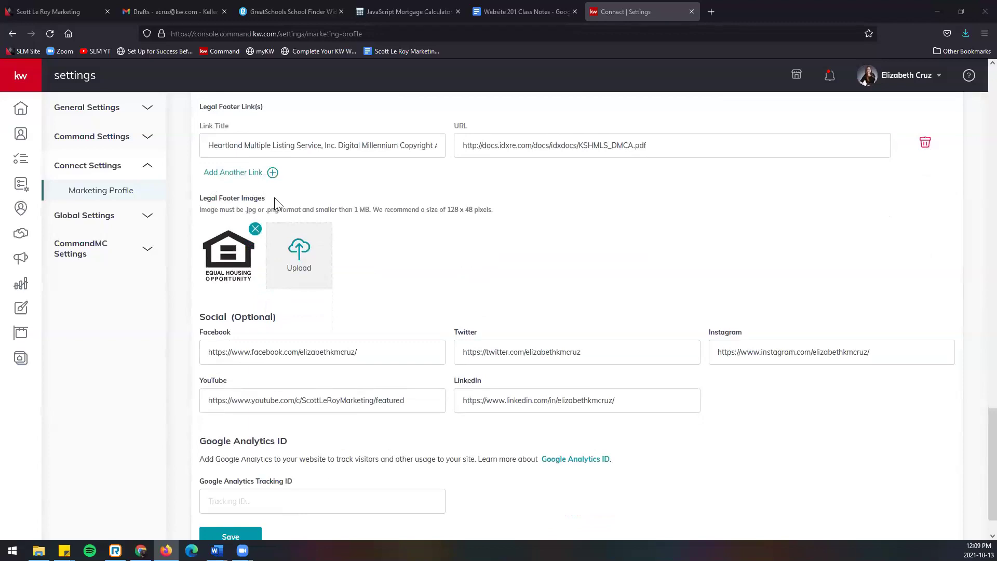
scroll(379, 281, "down", 1)
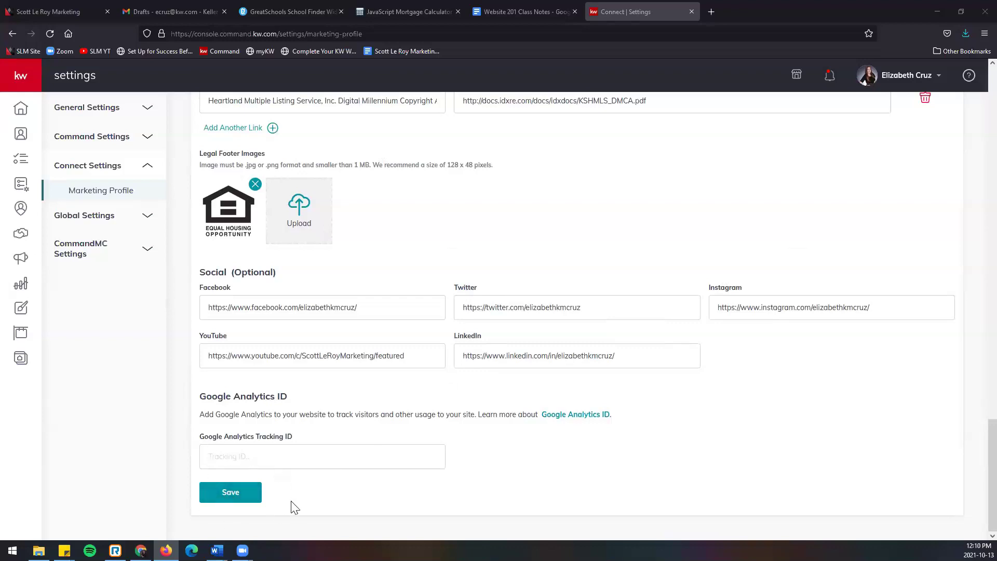
Step: Save the Marketing Profile and close the saved confirmation
left_click(252, 497)
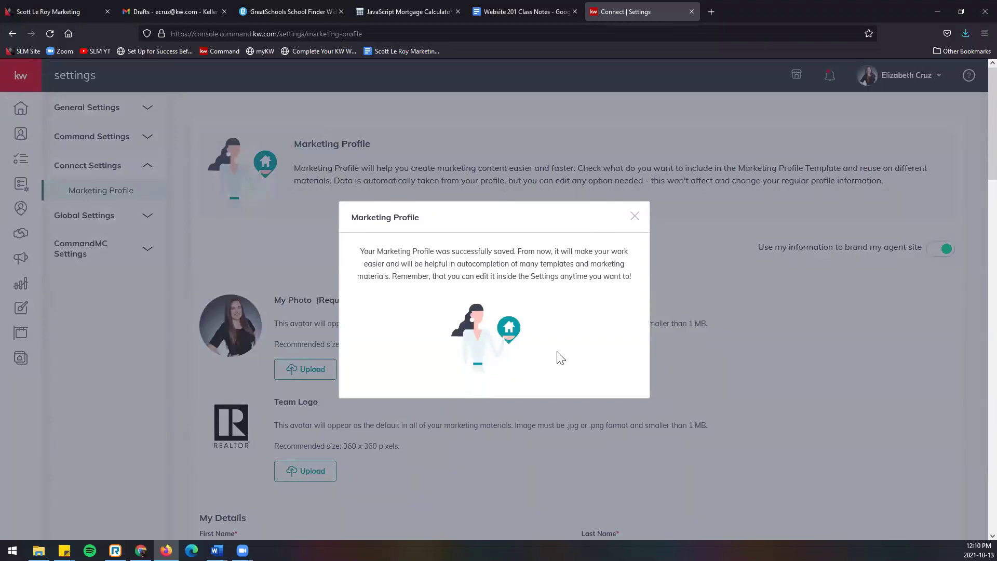
left_click(634, 218)
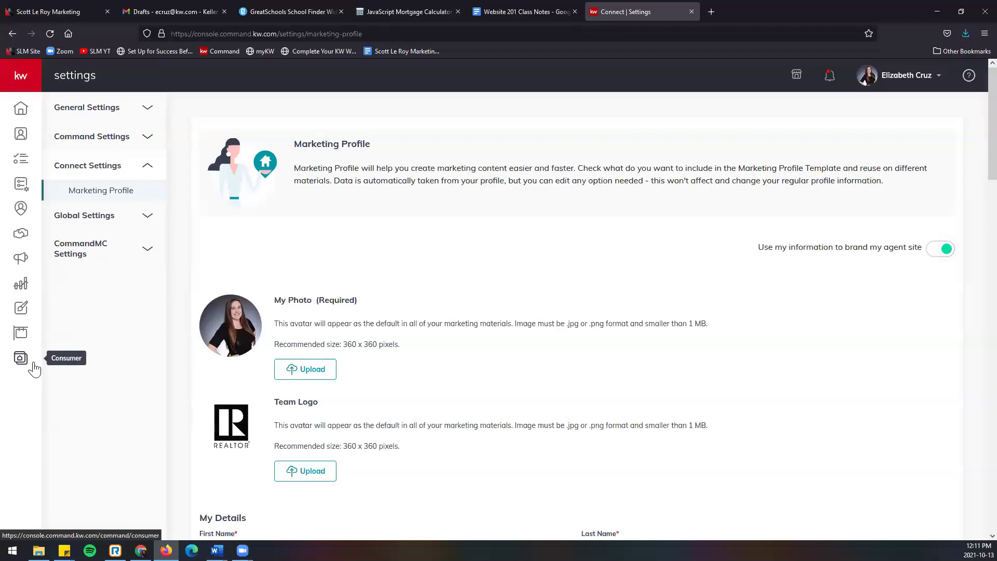
Step: Dismiss the browser menu and expand the left sidebar to show section names
left_click(976, 34)
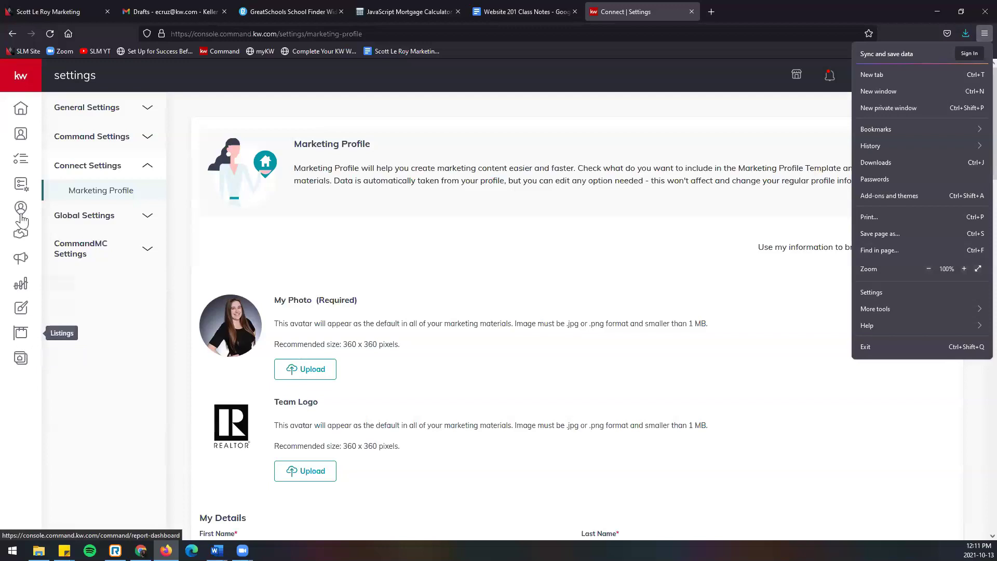
left_click(28, 82)
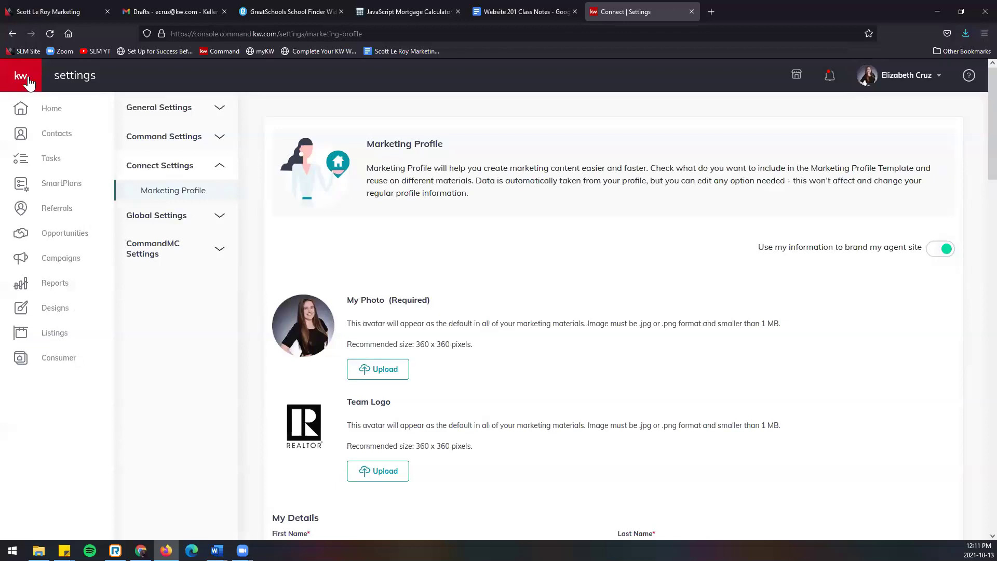
Step: Open the Consumer agent site pages and start creating a new page
left_click(81, 363)
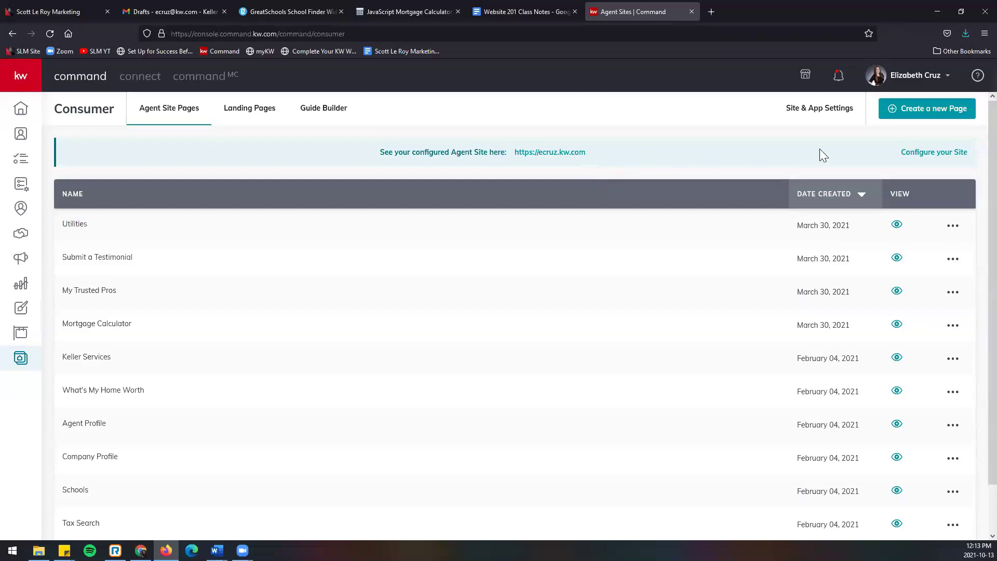
left_click(914, 119)
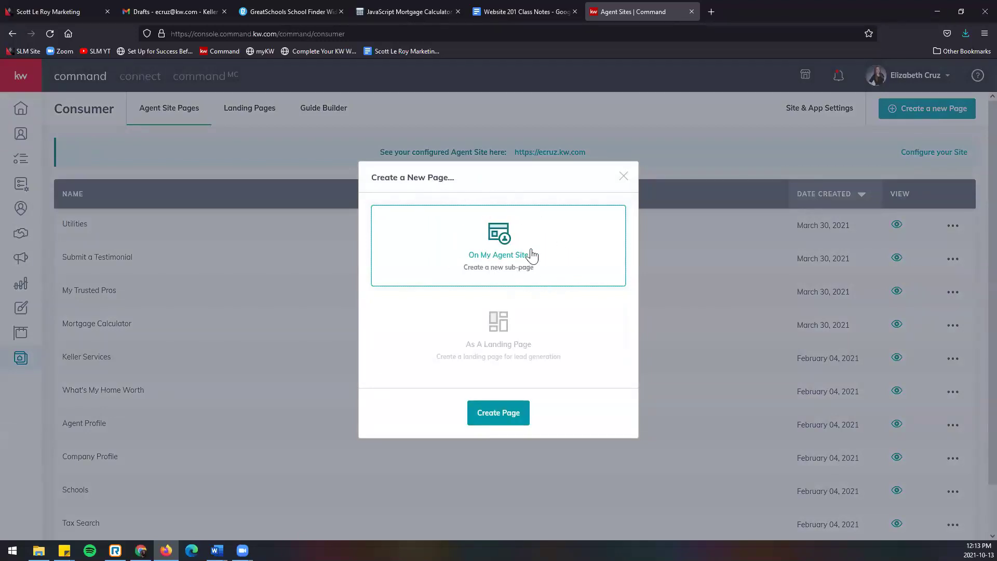
Step: Create the new page as an On My Agent Site sub-page
left_click(520, 412)
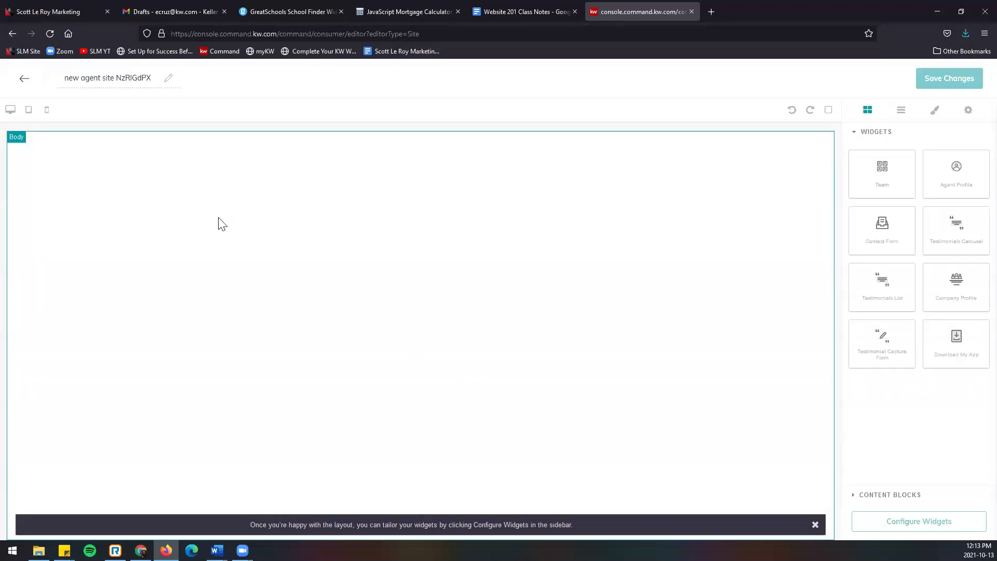
Step: Replace the placeholder page title with 'Testimonial Capture'
triple_click(101, 79)
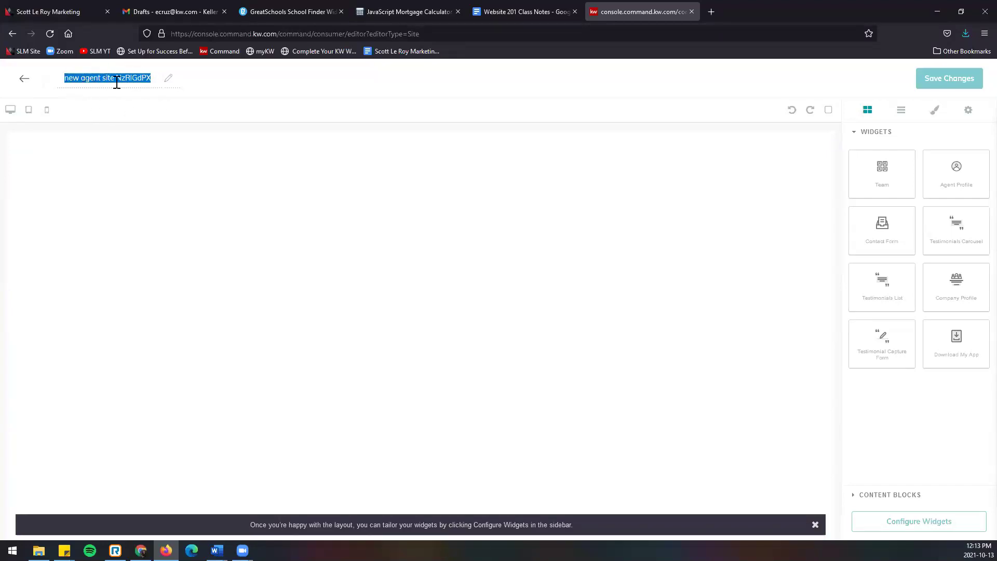
type("Testimonial Capture")
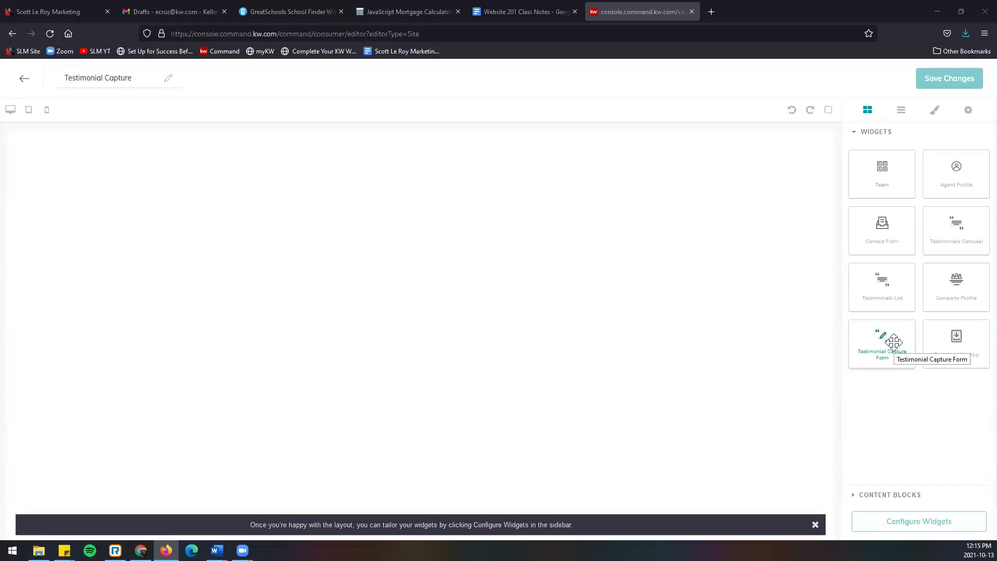
Step: Place the Testimonial Capture Form widget on the page and list widgets needing configuration
left_click_drag(891, 341, 647, 311)
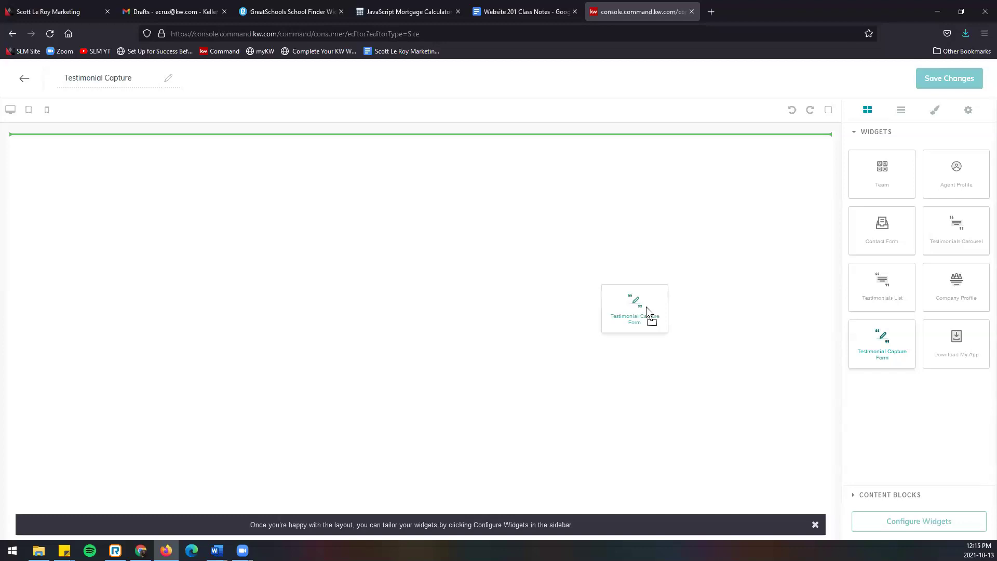
left_click_drag(646, 309, 607, 211)
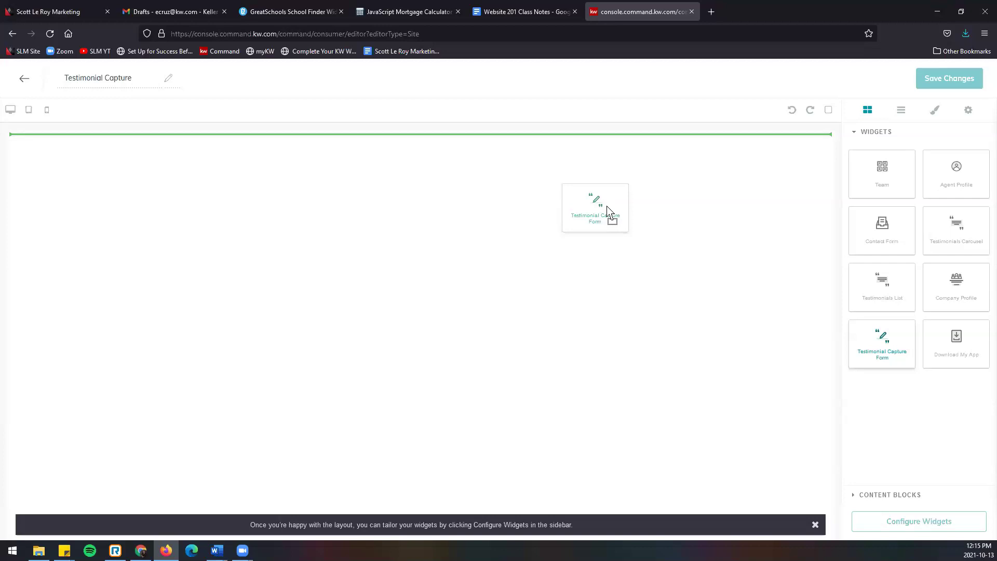
left_click_drag(607, 210, 542, 284)
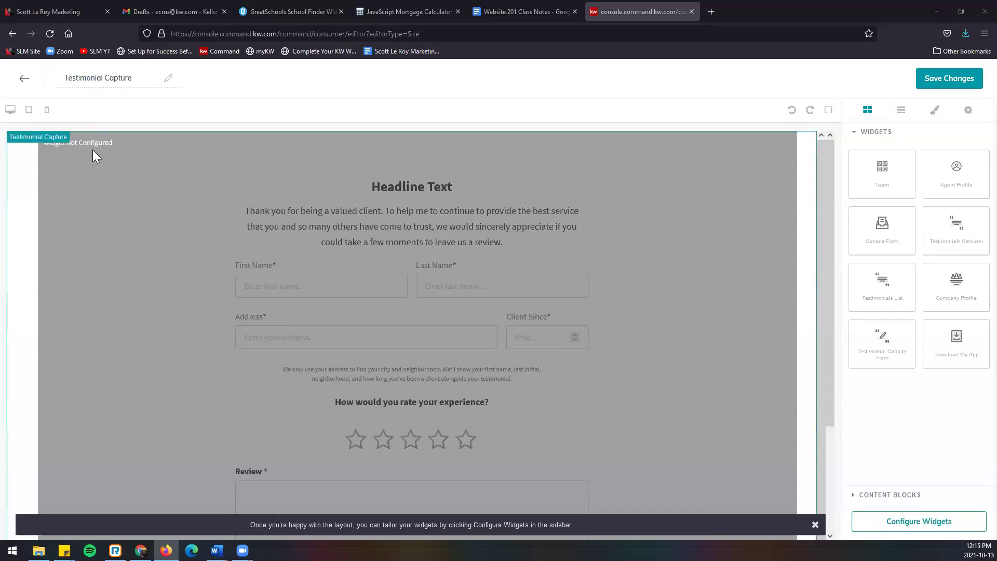
left_click(931, 530)
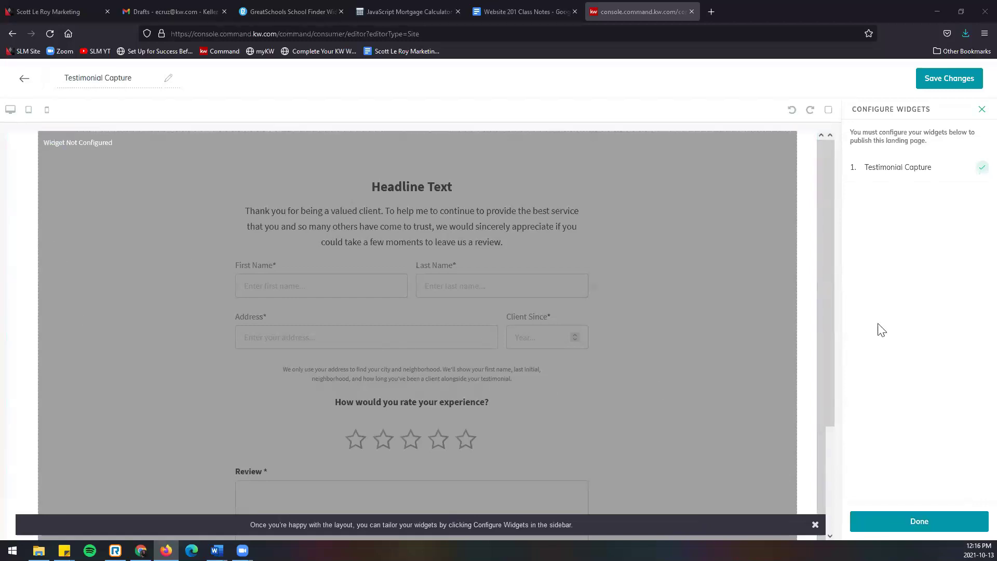
Step: Open the Testimonial Capture widget's settings from the Configure Widgets list
left_click(906, 169)
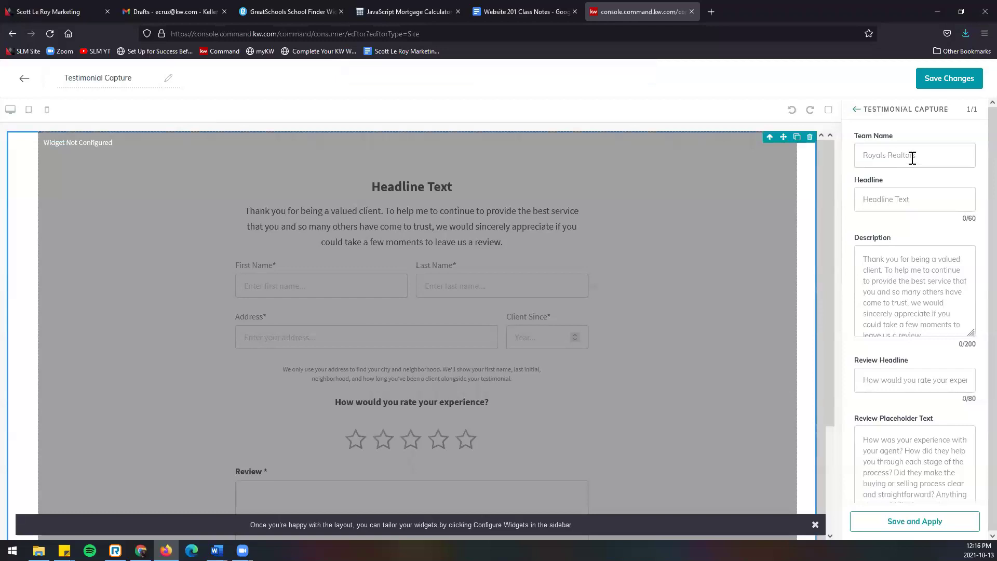
Step: Enter the agent's name as Team Name and 'Leave a Review' as the headline
left_click(913, 157)
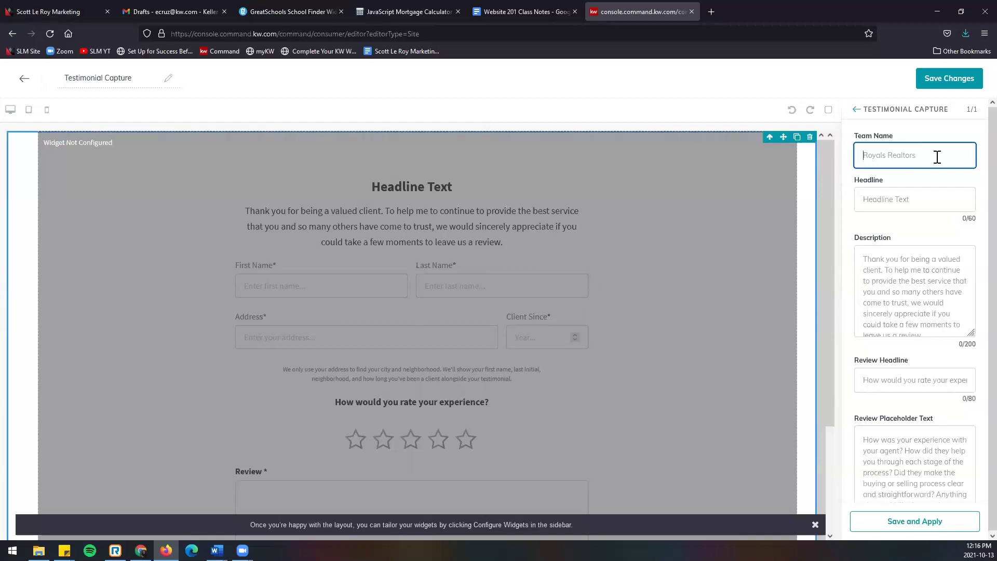
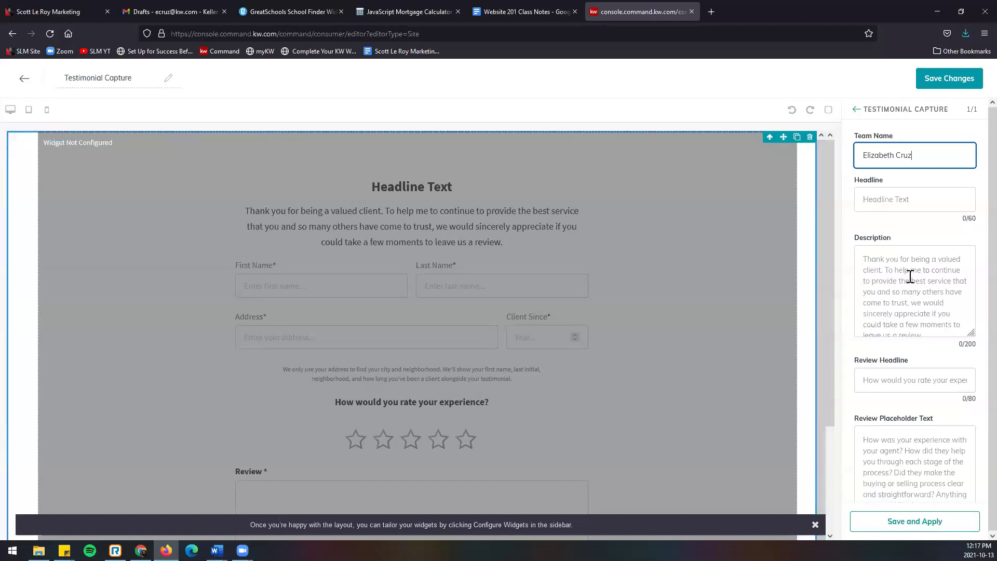
left_click(921, 202)
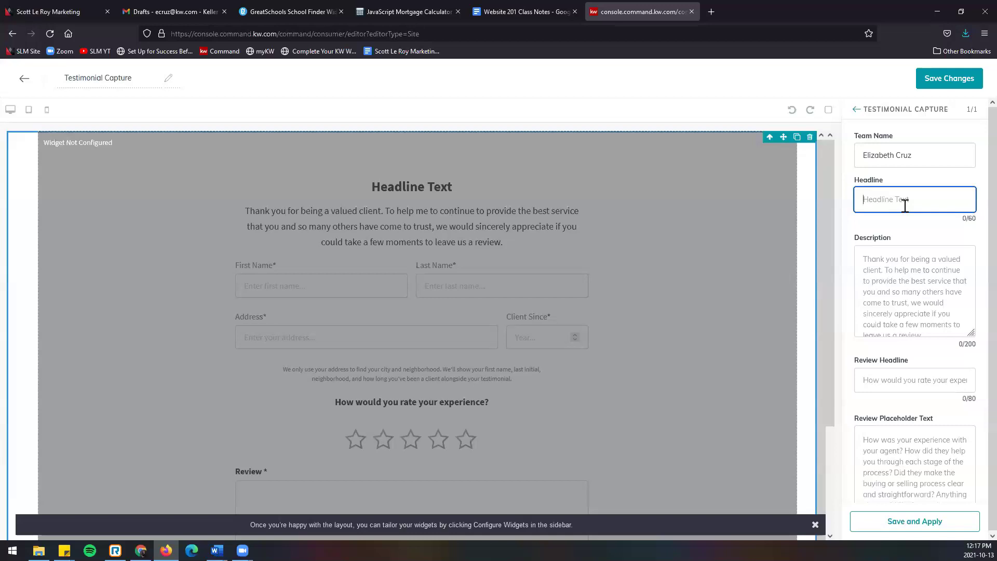
type("Leave a Review")
left_click(930, 286)
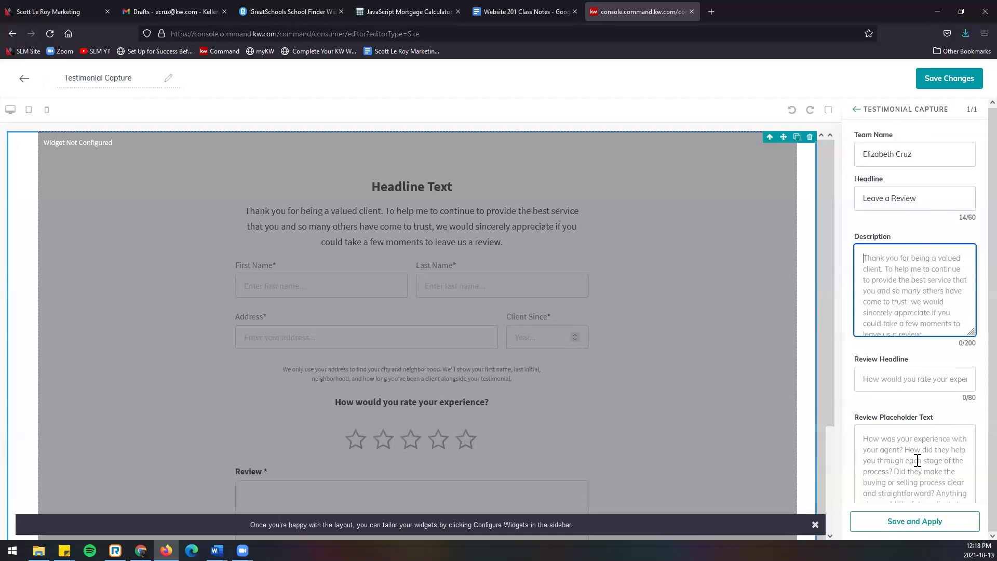
Step: Apply the Testimonial Capture form settings and review the Leave a Review preview
left_click(953, 528)
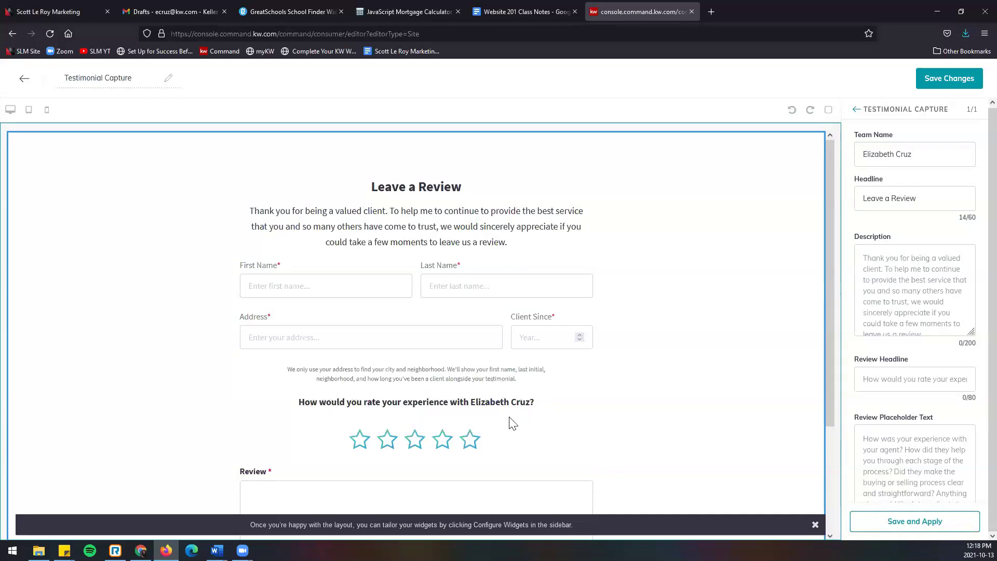
scroll(552, 394, "down", 3)
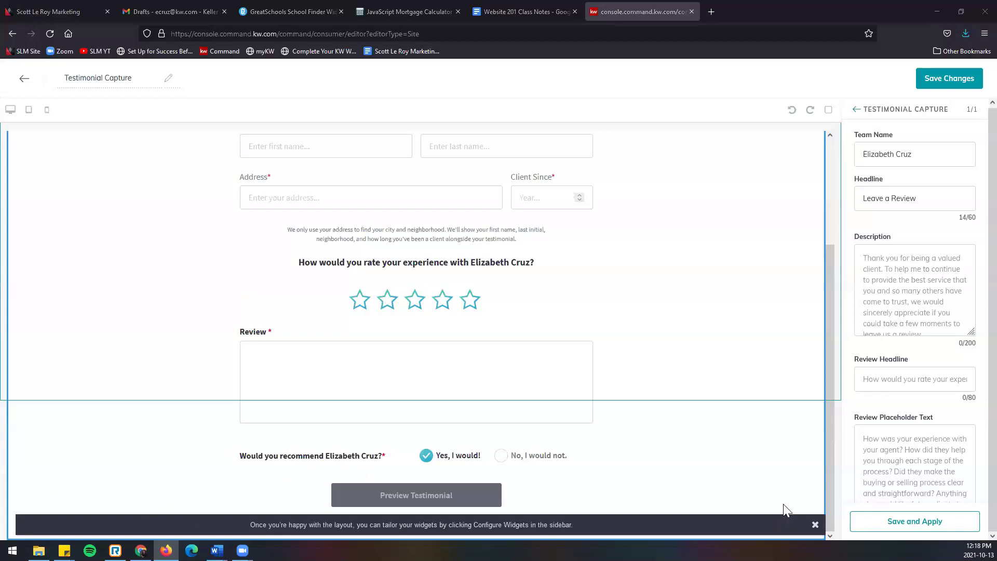
scroll(625, 414, "up", 3)
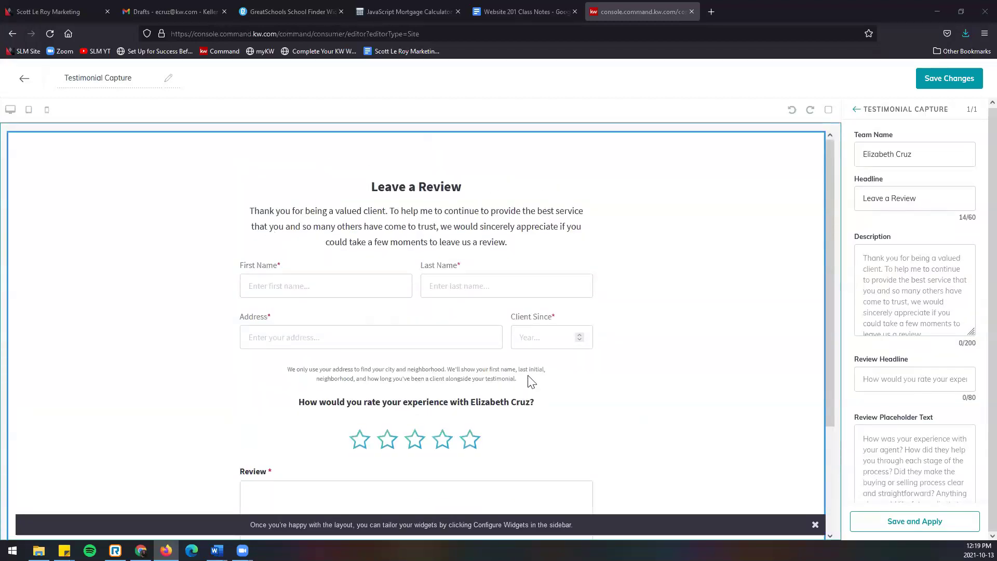
Step: Save the Testimonial Capture page without continuing to publish it
left_click(936, 84)
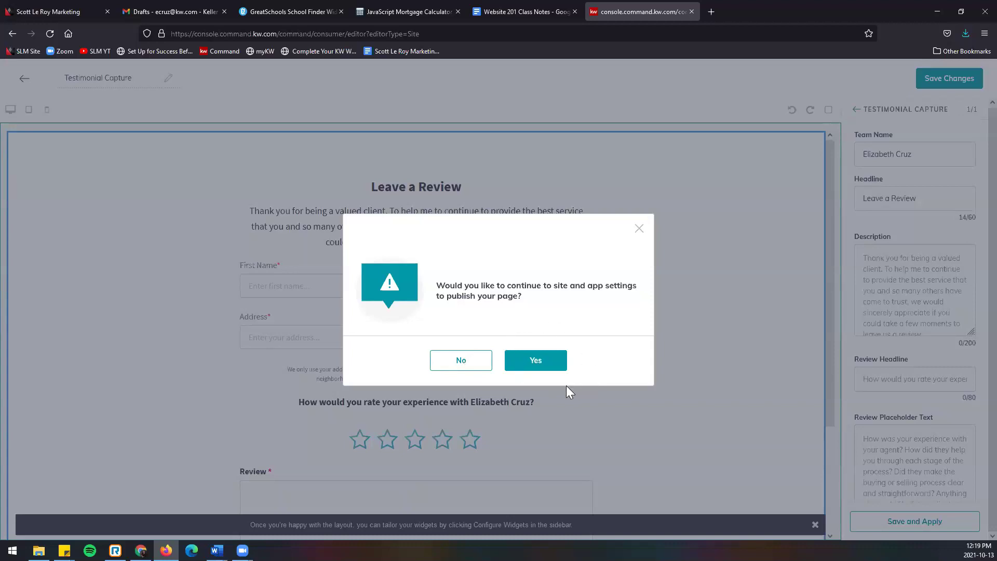
left_click(480, 365)
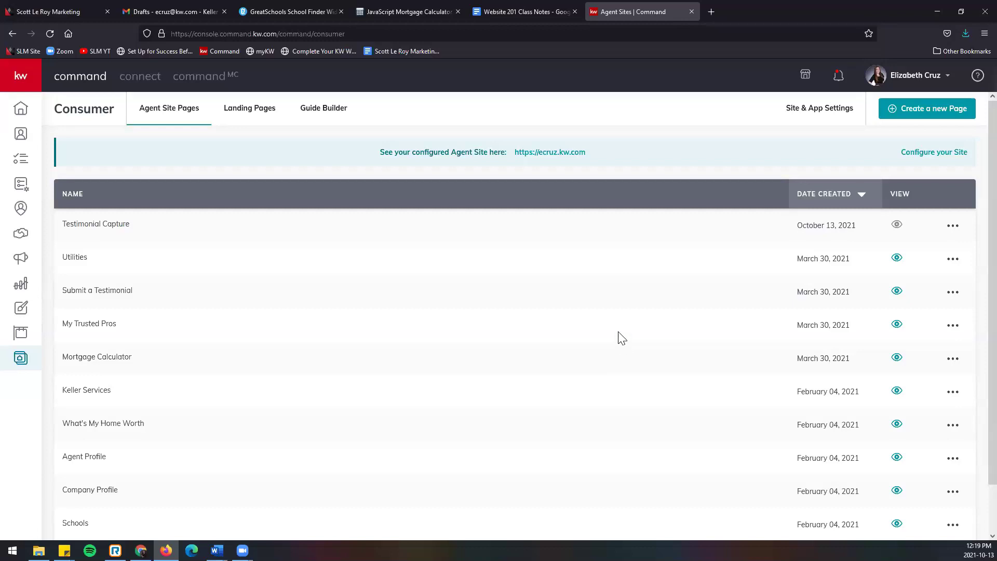
Step: Create a new agent site page and rename it 'Testimonial Display'
left_click(922, 118)
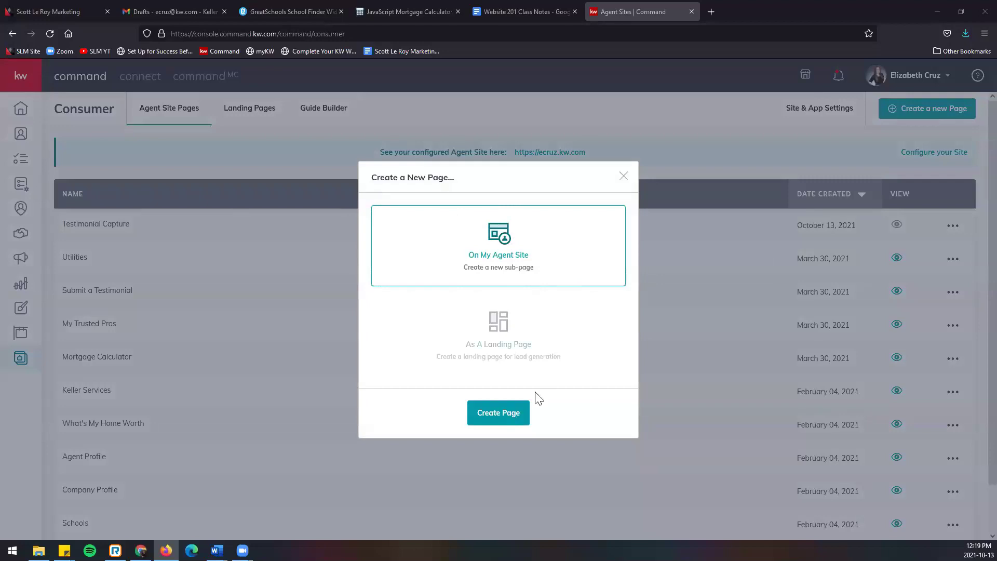
left_click(516, 417)
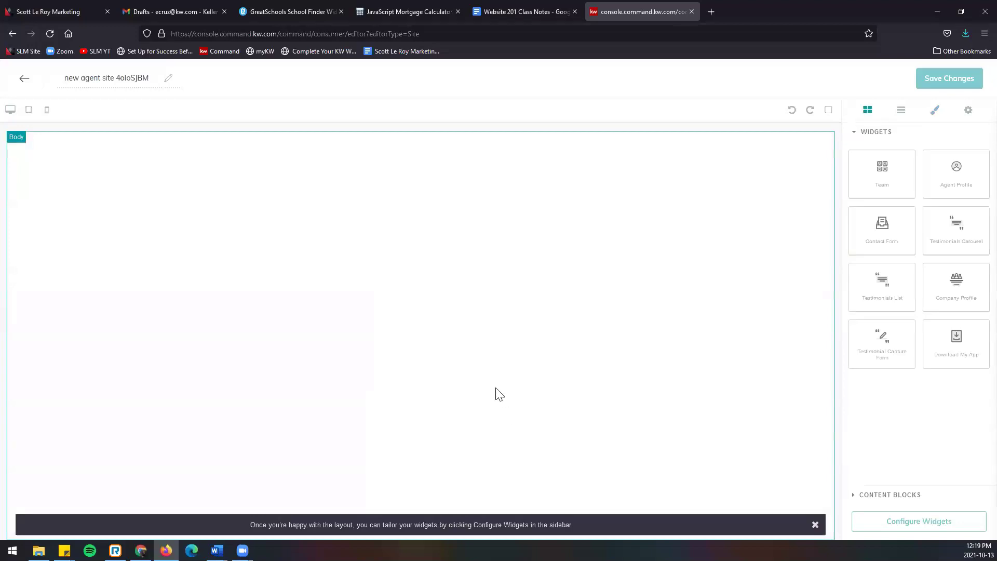
triple_click(83, 79)
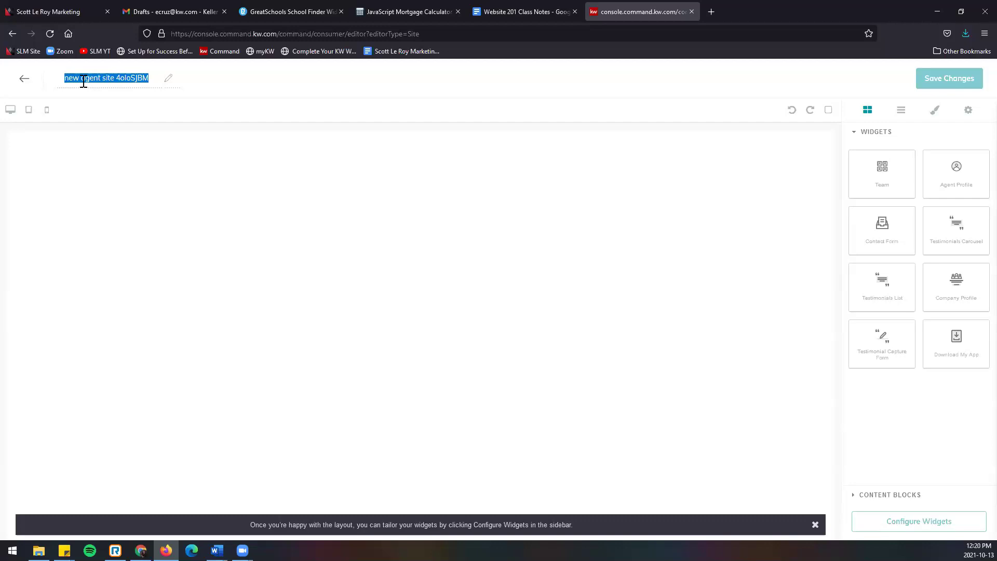
type("Testimonial Displ")
key("BackSpace")
key("BackSpace")
type("play")
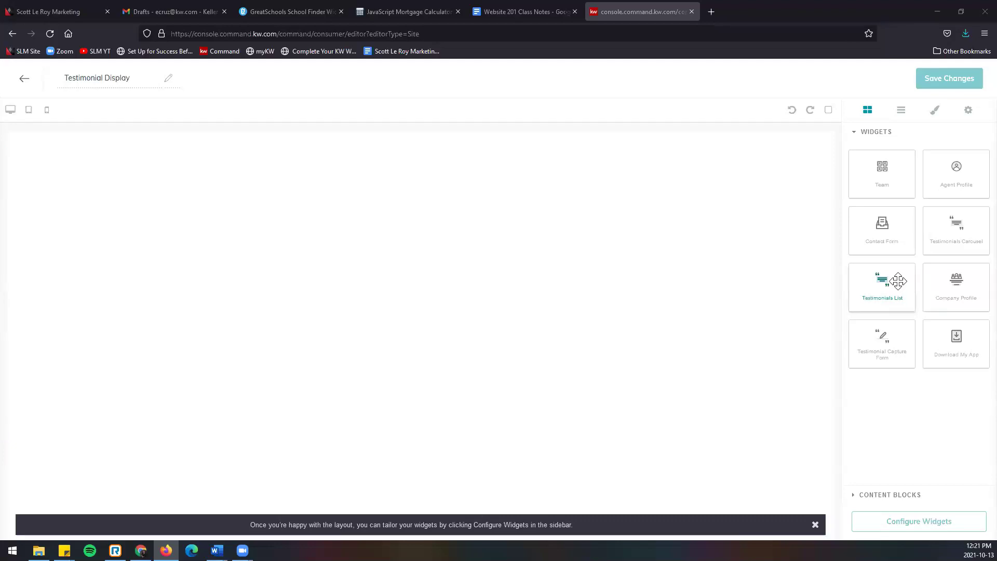
Step: Place a Testimonials List widget at the top of the page and open its settings
left_click_drag(899, 278, 433, 215)
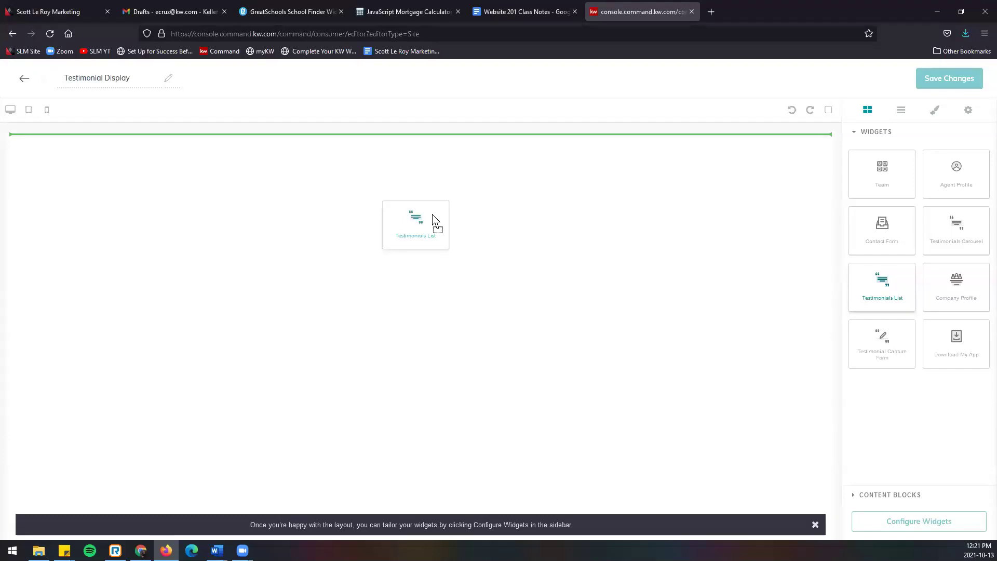
left_click_drag(433, 215, 433, 216)
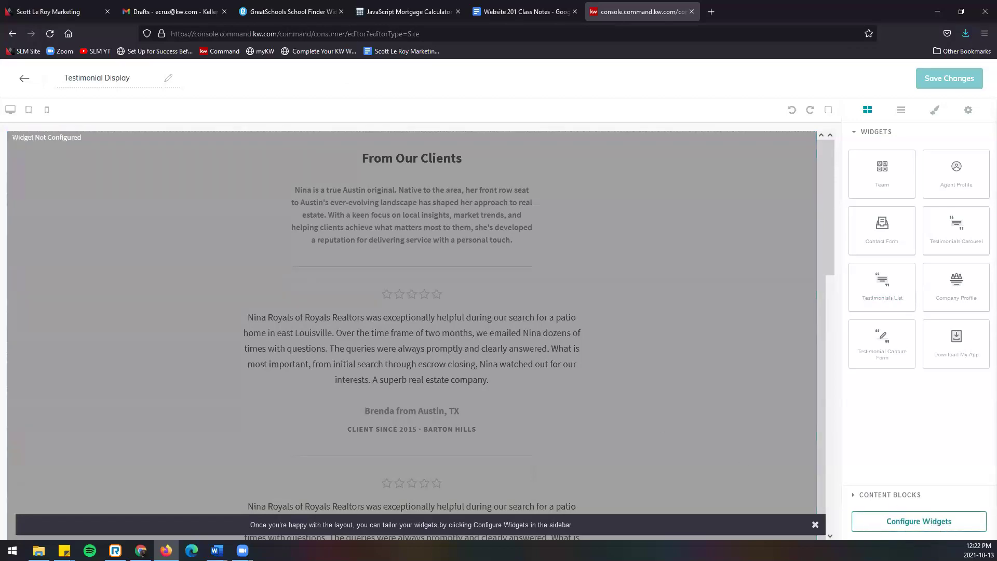
left_click(911, 528)
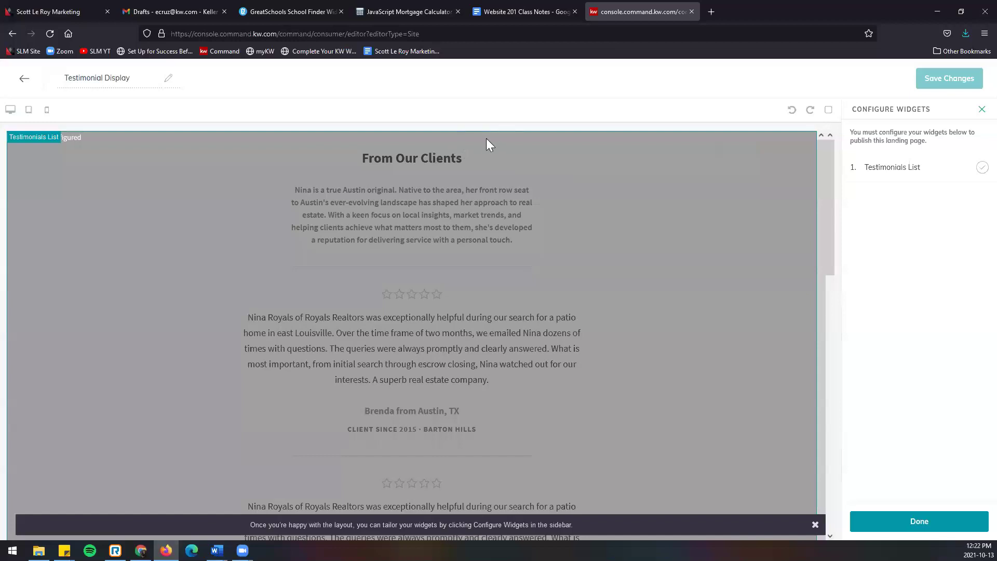
left_click(917, 177)
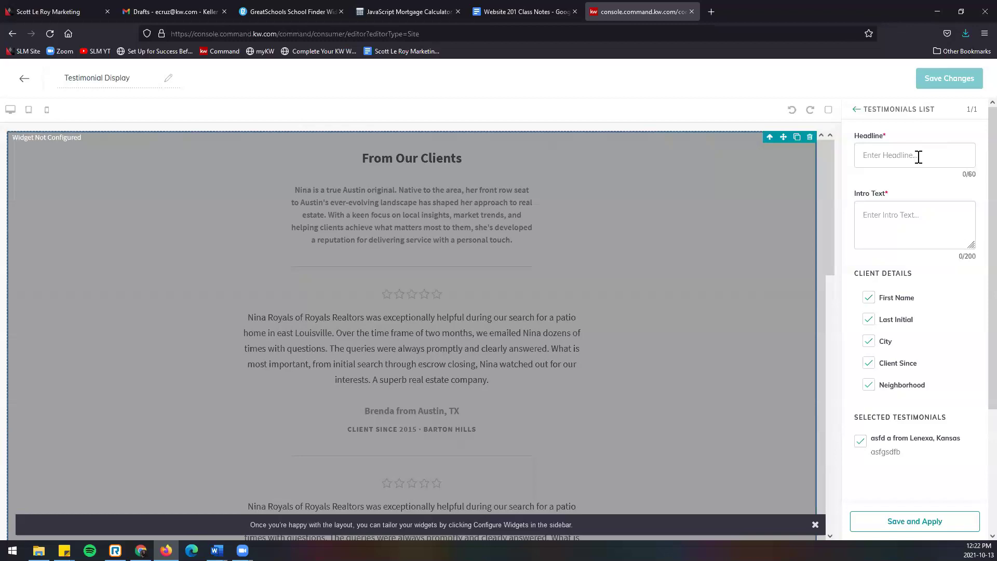
Step: Enter 'Client Reviews' as the Testimonials List headline
left_click(918, 157)
type("Client Reviews")
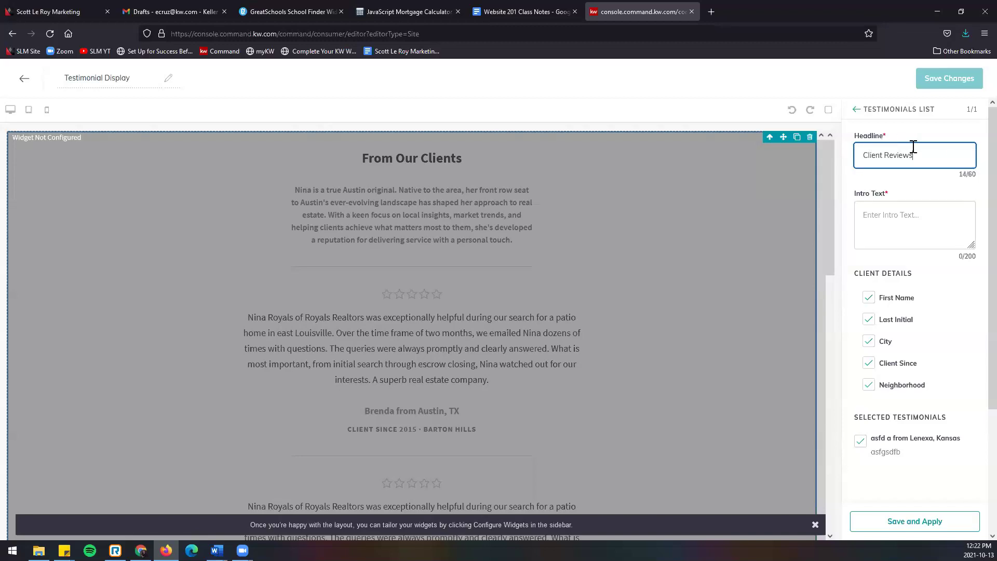
Step: Set the intro text to 'What our clients are saying!' and uncheck Client Since
left_click(898, 214)
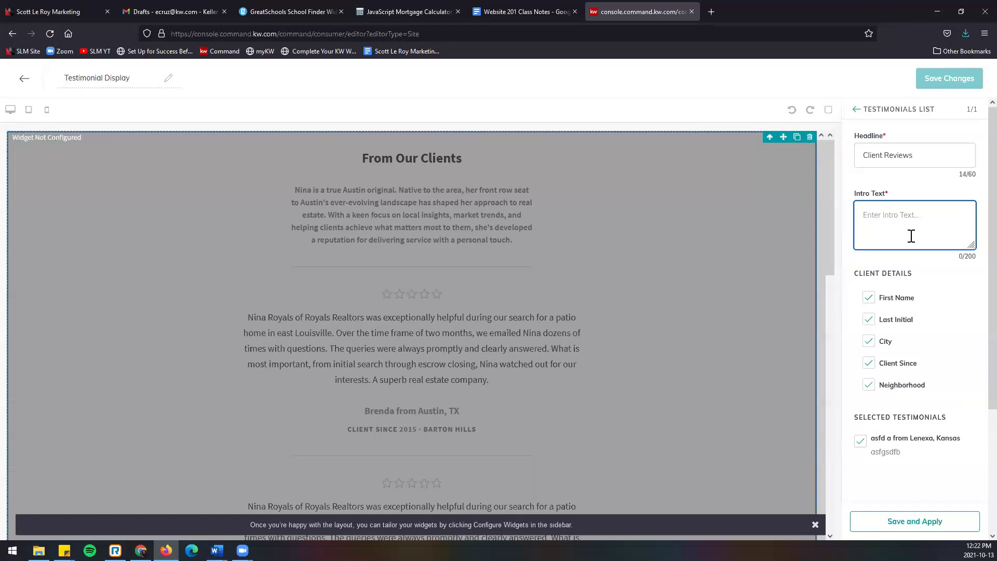
type("What our clients are saying@!")
key("Left")
key("BackSpace")
left_click(377, 281)
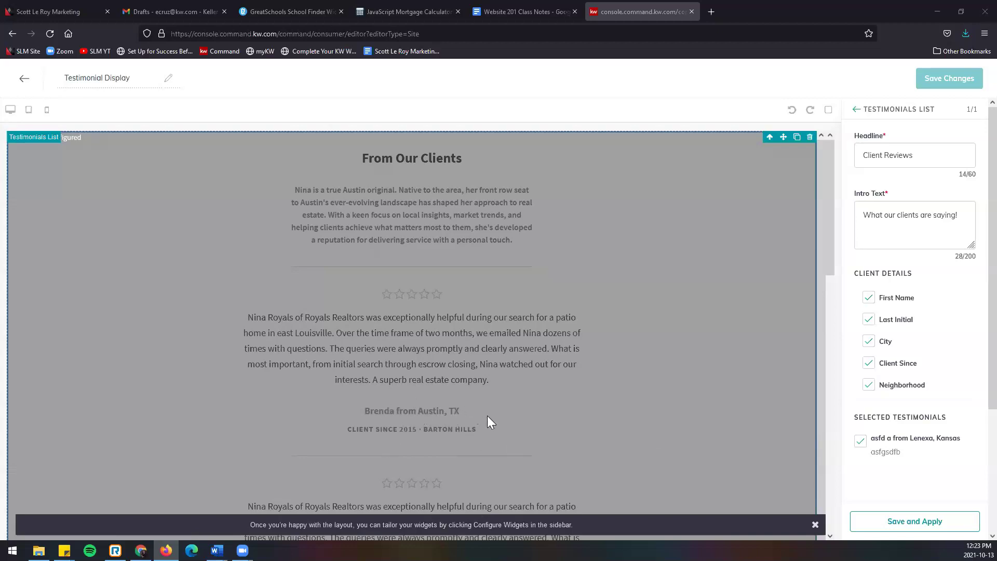
left_click(868, 363)
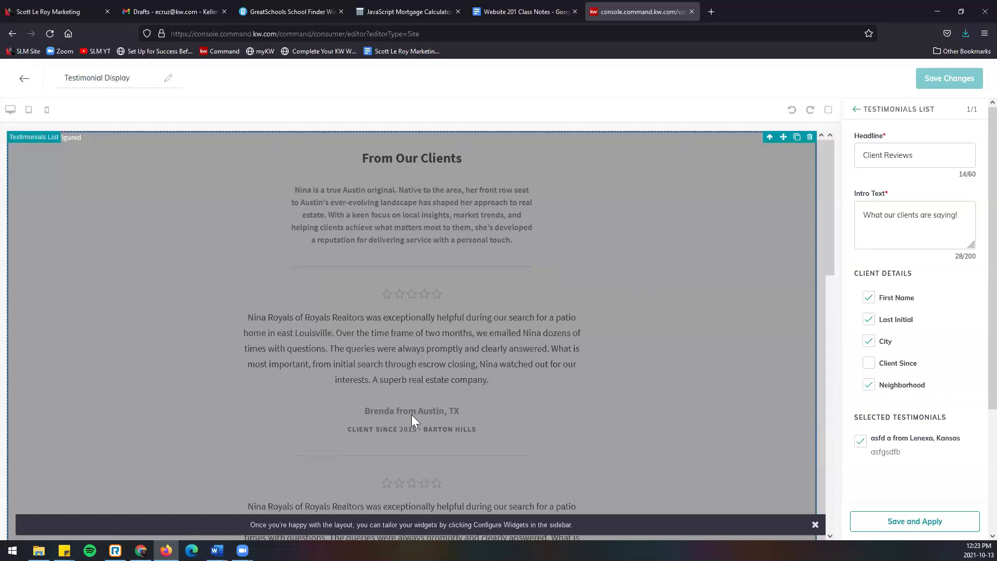
Step: Re-check Client Since, include the Lenexa, Kansas testimonial, and apply the widget settings
left_click(869, 364)
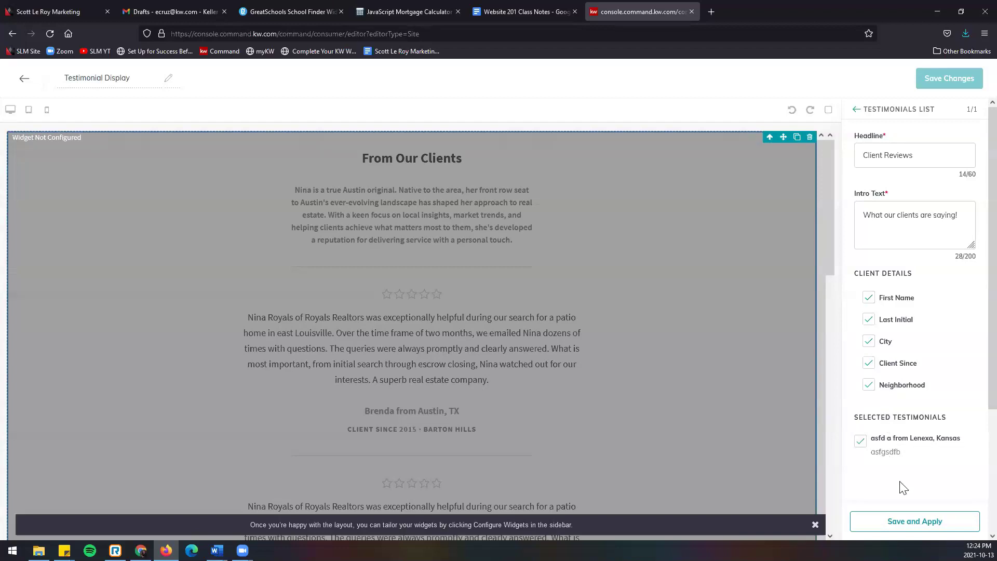
scroll(888, 460, "down", 3)
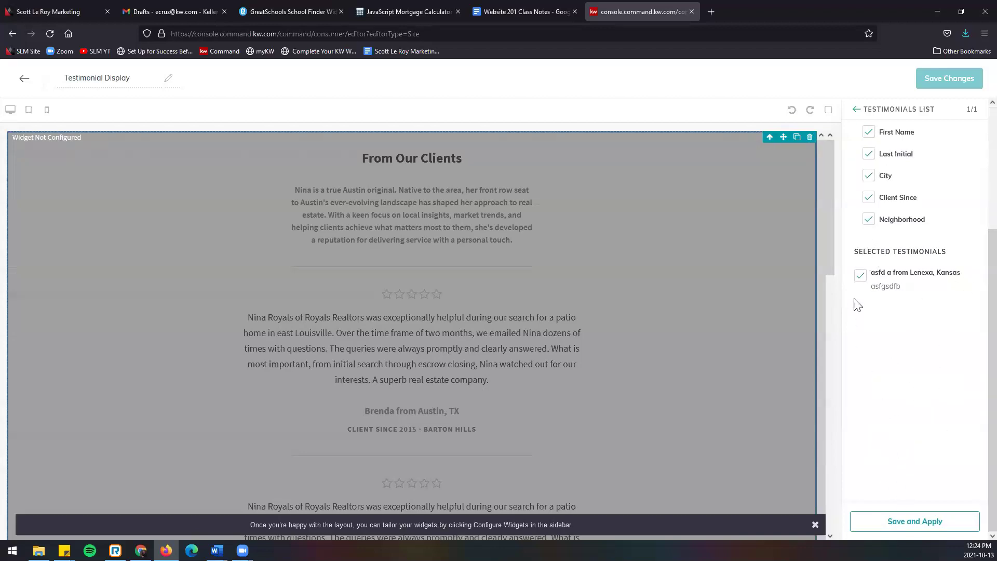
left_click(860, 282)
left_click(859, 281)
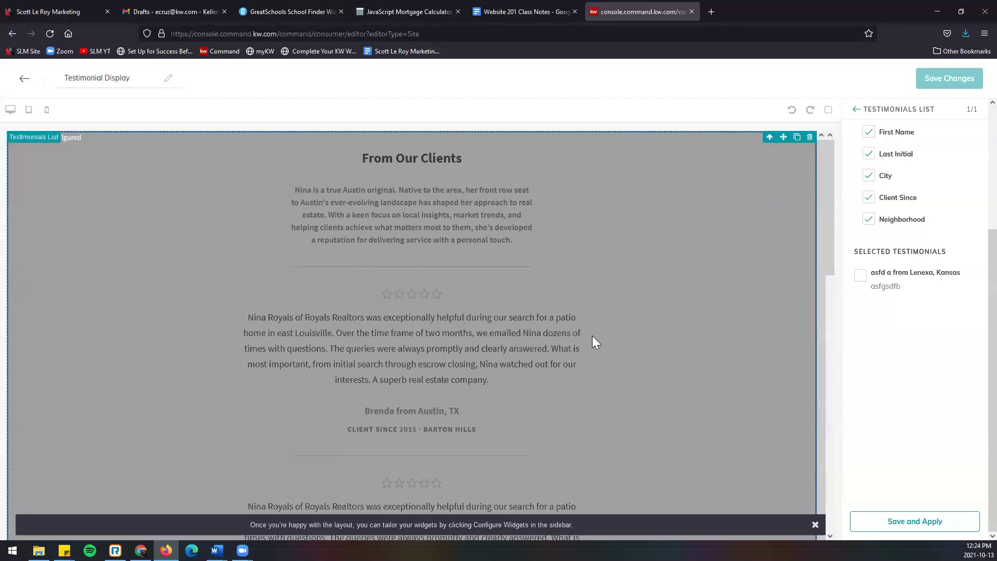
left_click(860, 276)
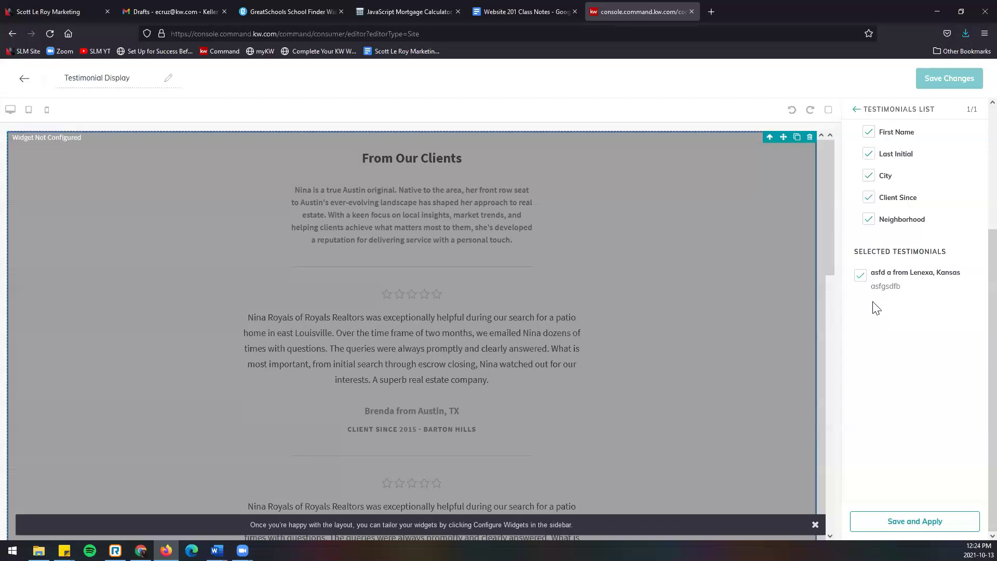
scroll(918, 477, "up", 3)
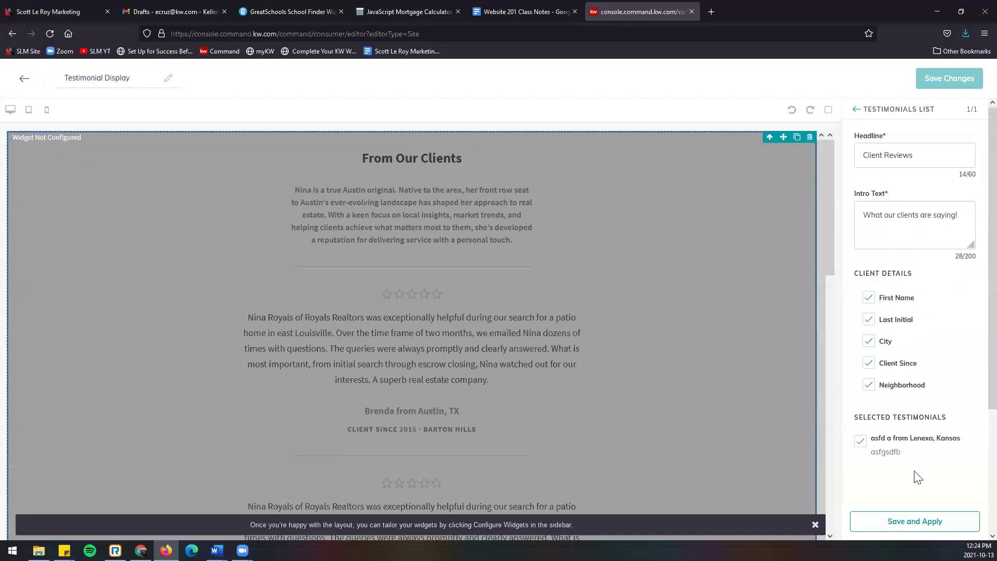
left_click(865, 524)
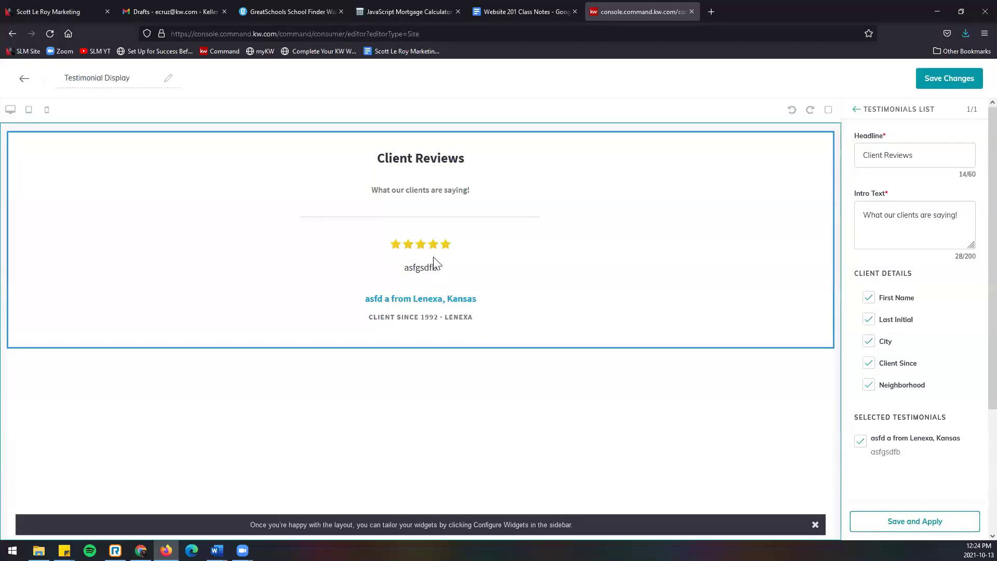
Step: Save the Testimonial Display page changes
left_click(956, 83)
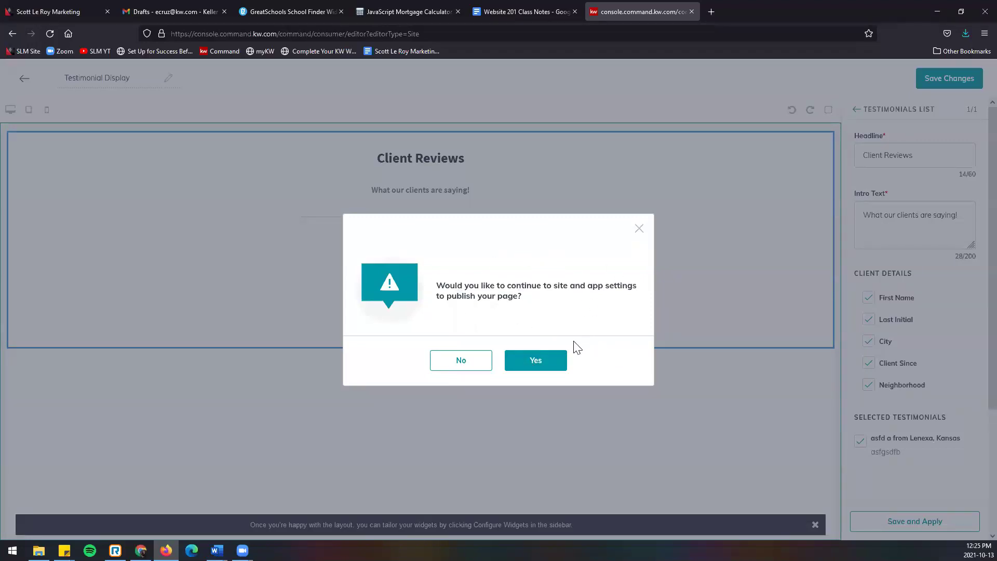
Step: Skip publishing and begin creating another agent site page
left_click(464, 361)
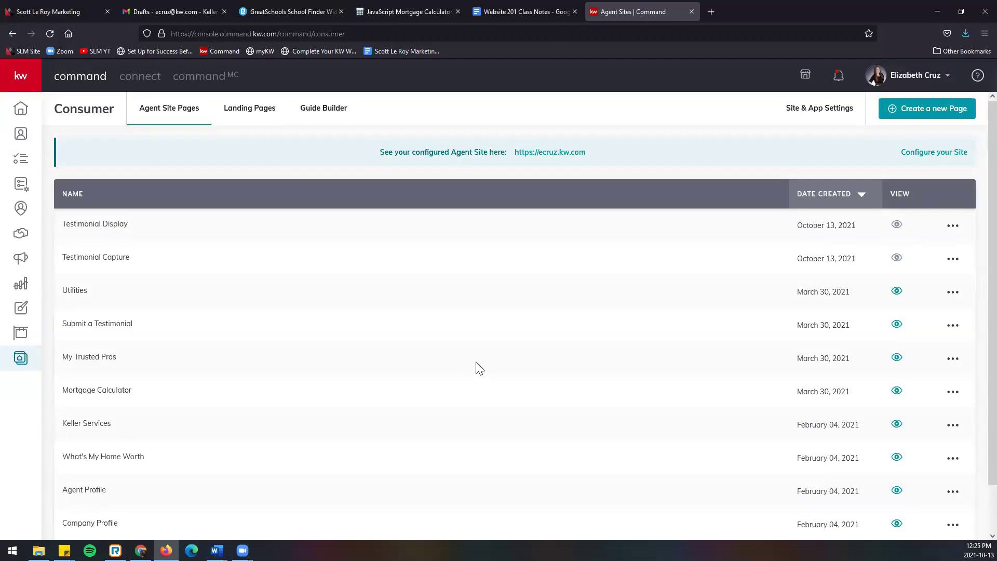
left_click(897, 118)
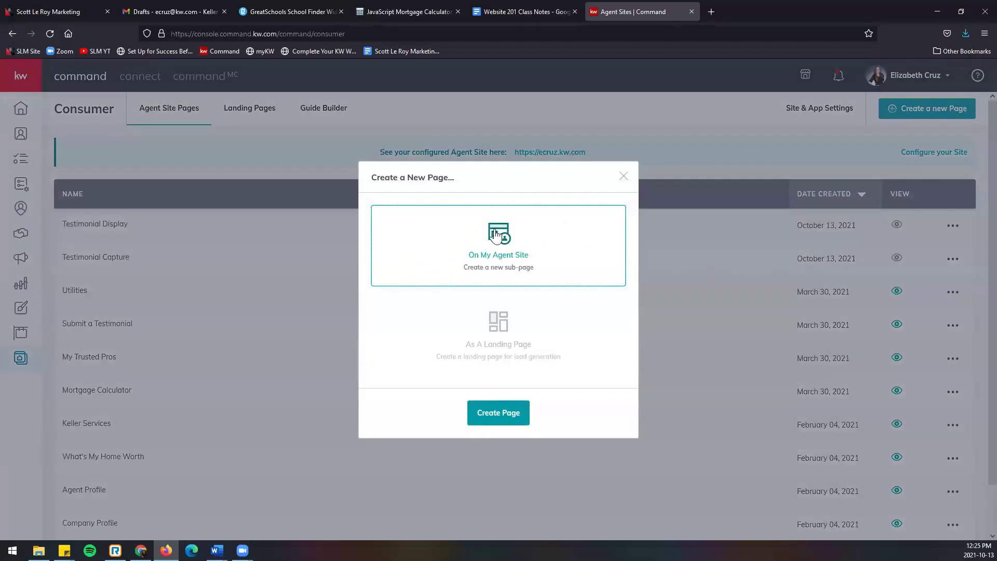
Step: Create the new agent site page and title it 'Mortgage Calculator'
left_click(500, 417)
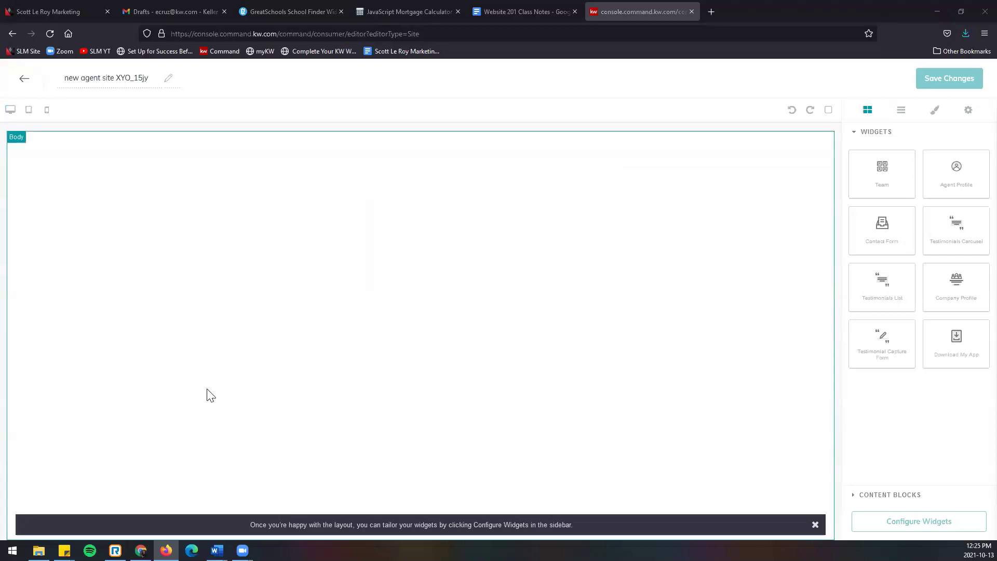
left_click(96, 79)
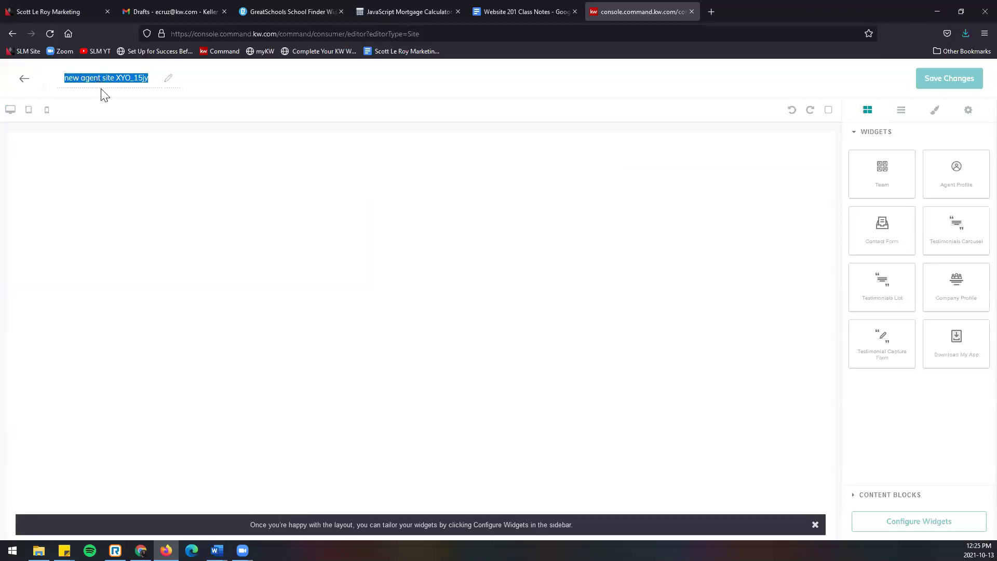
type("Mort")
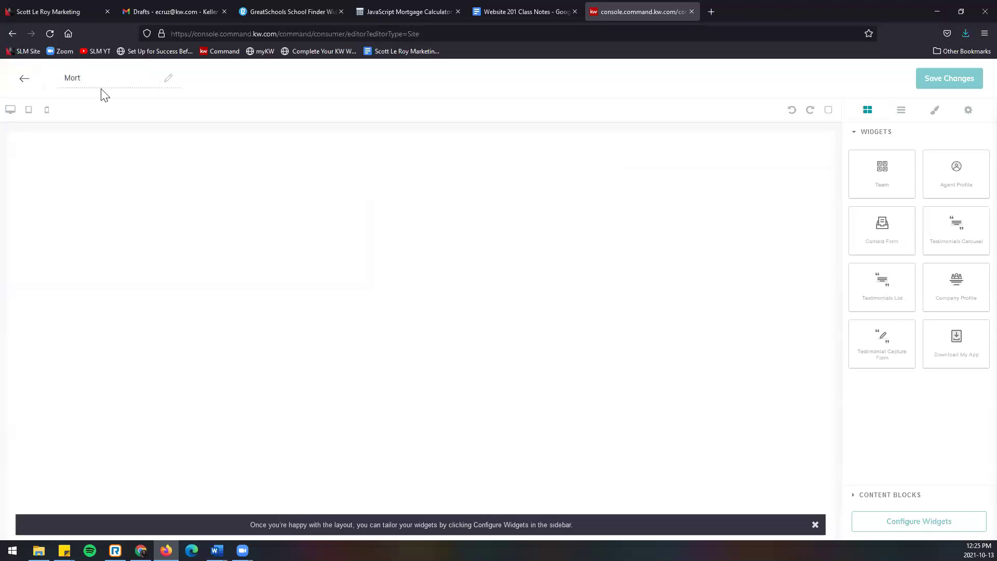
type("gage Calculator")
Step: Switch to the mortgagecalculator.org tab and scroll through the calculator page and its embed code
left_click(414, 10)
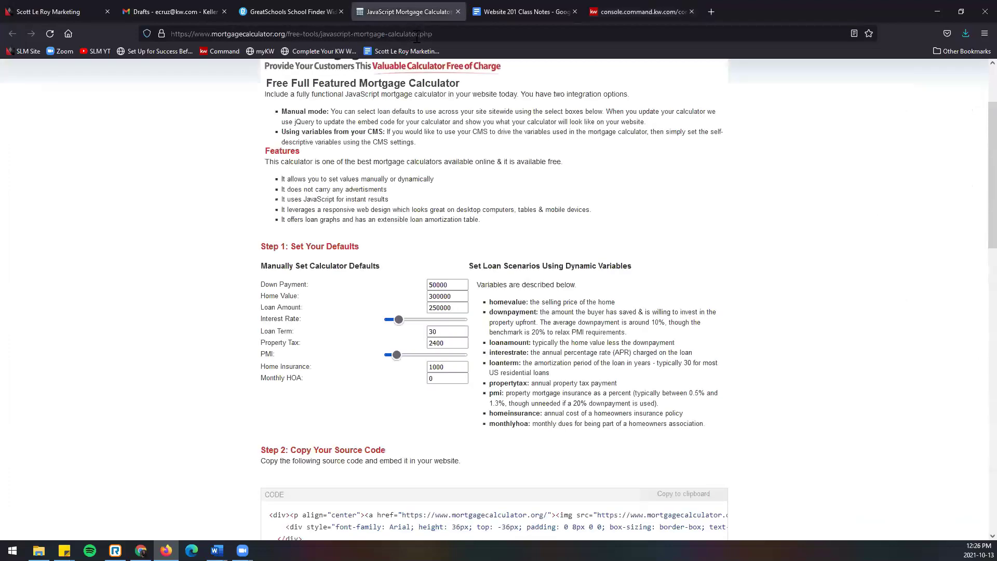
left_click(416, 33)
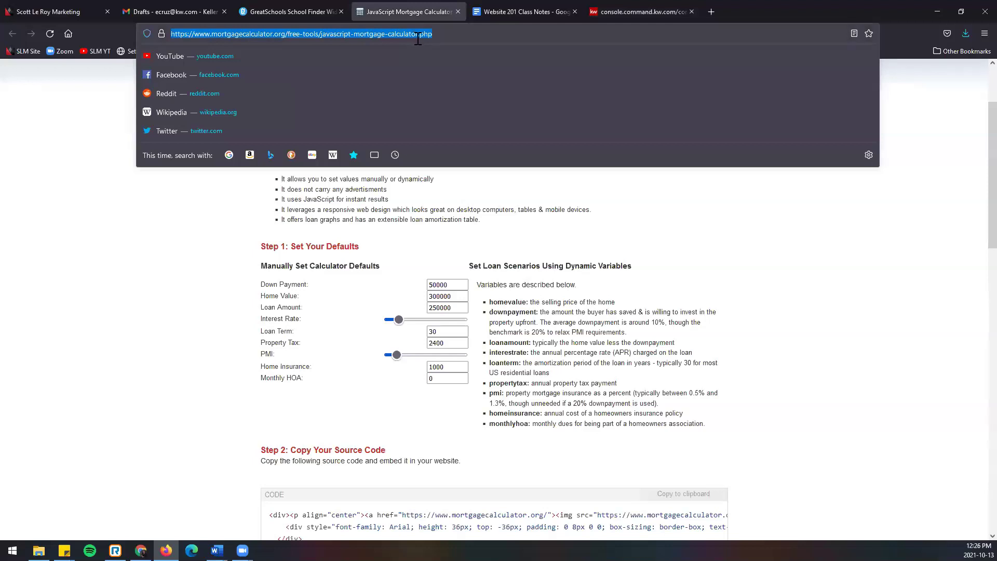
key("alt+Tab")
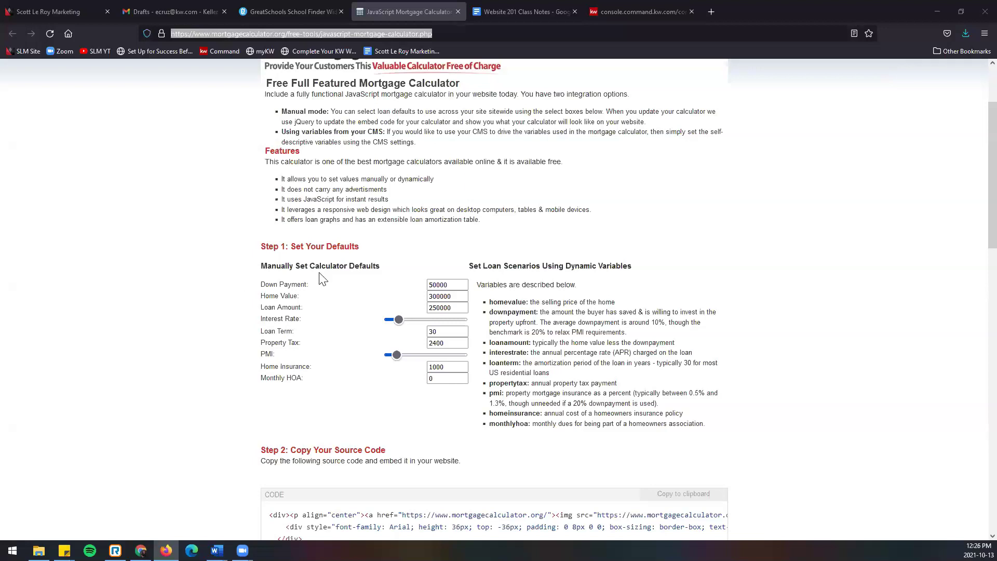
scroll(210, 279, "up", 2)
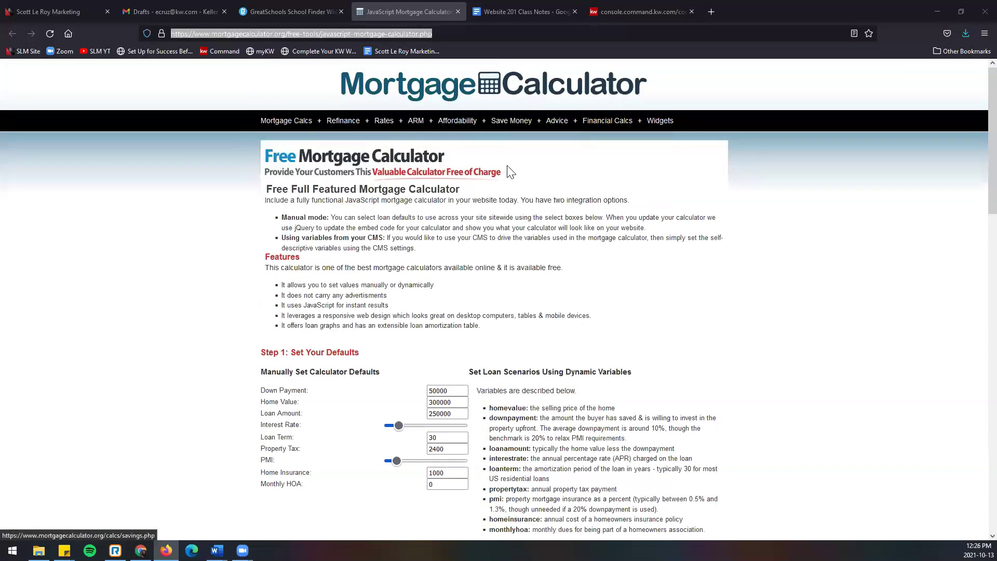
scroll(224, 252, "down", 3)
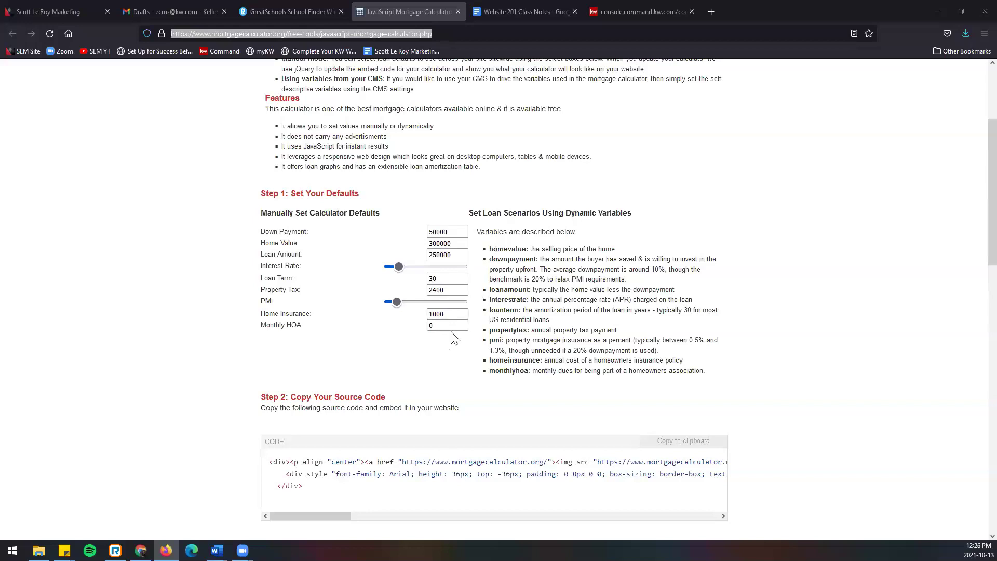
scroll(450, 332, "down", 3)
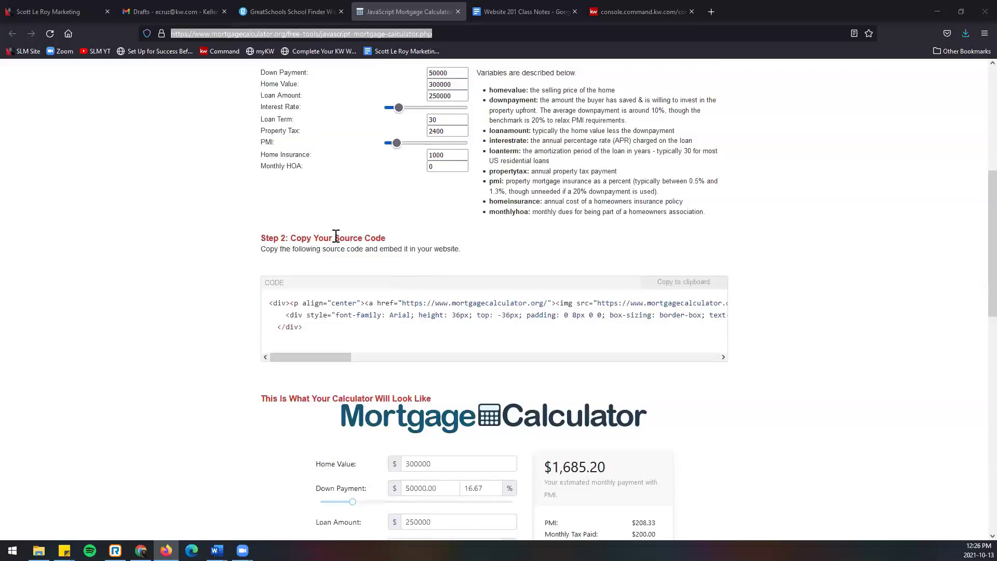
scroll(389, 239, "up", 2)
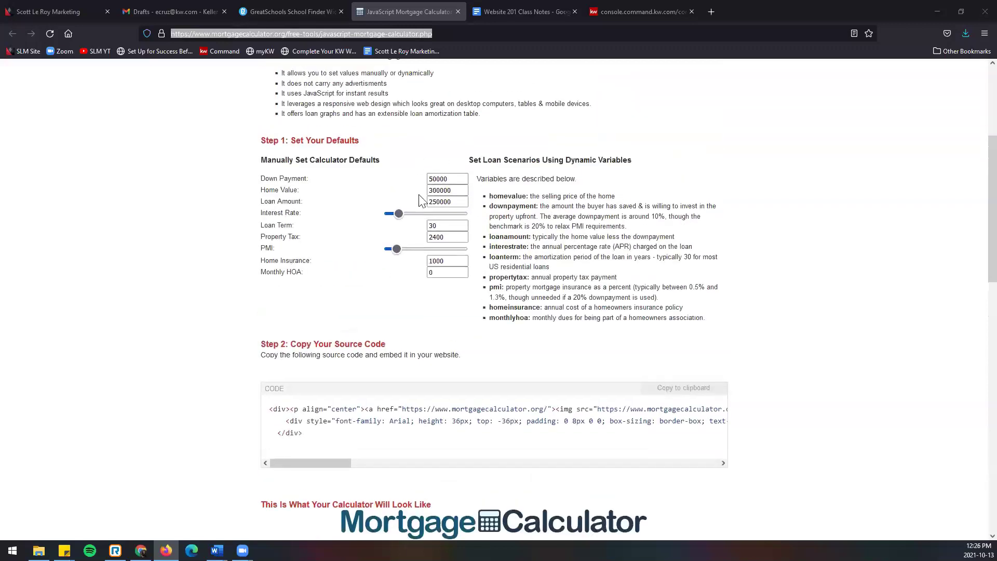
scroll(448, 297, "down", 2)
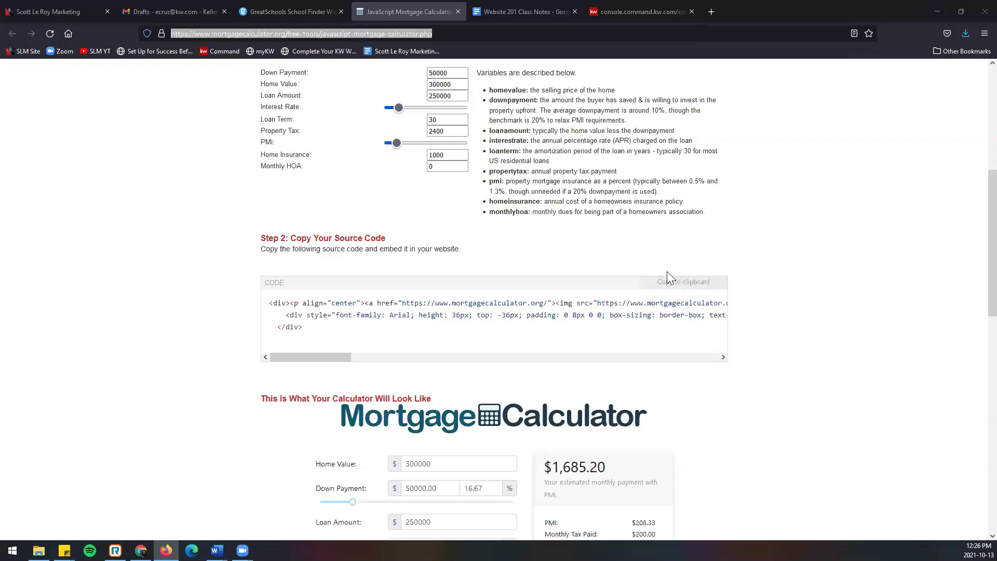
Step: Copy the calculator's embed code and return to the KW Command site editor tab
left_click(694, 285)
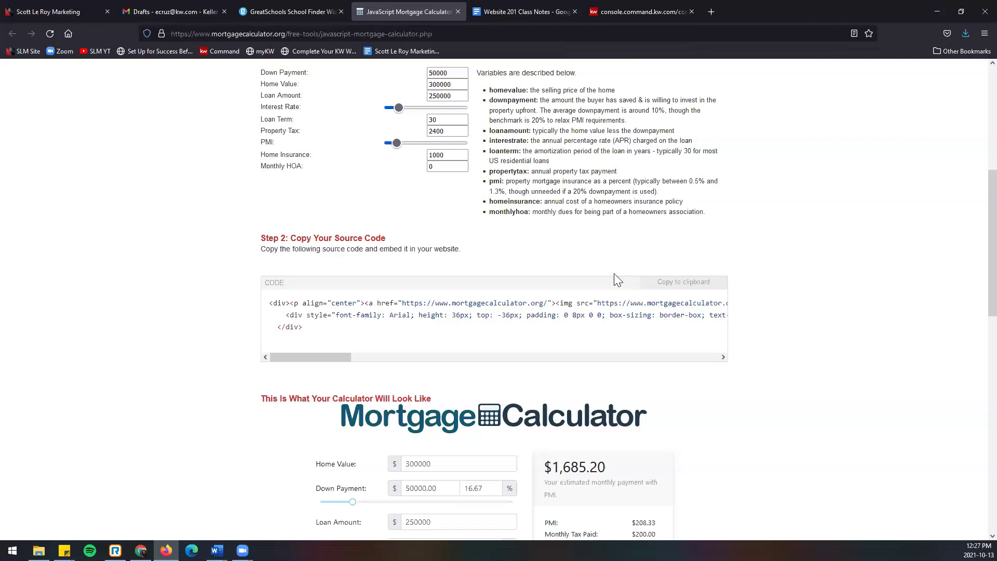
mouse_move(320, 356)
left_mouse_down()
mouse_move(374, 362)
mouse_move(313, 344)
left_mouse_up()
left_click_drag(351, 357, 189, 334)
scroll(189, 327, "down", 5)
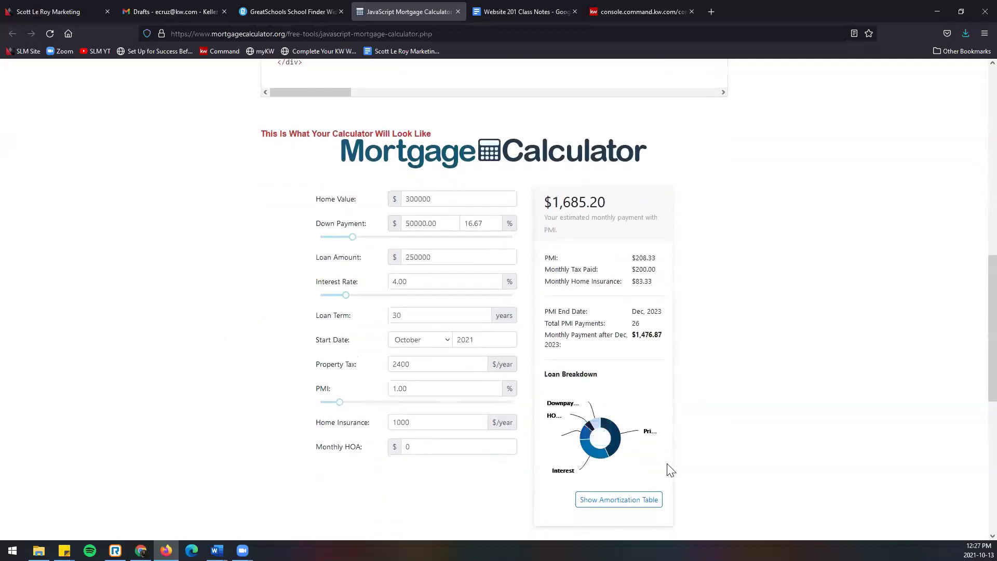
scroll(697, 445, "down", 6)
scroll(659, 424, "down", 2)
scroll(658, 424, "up", 17)
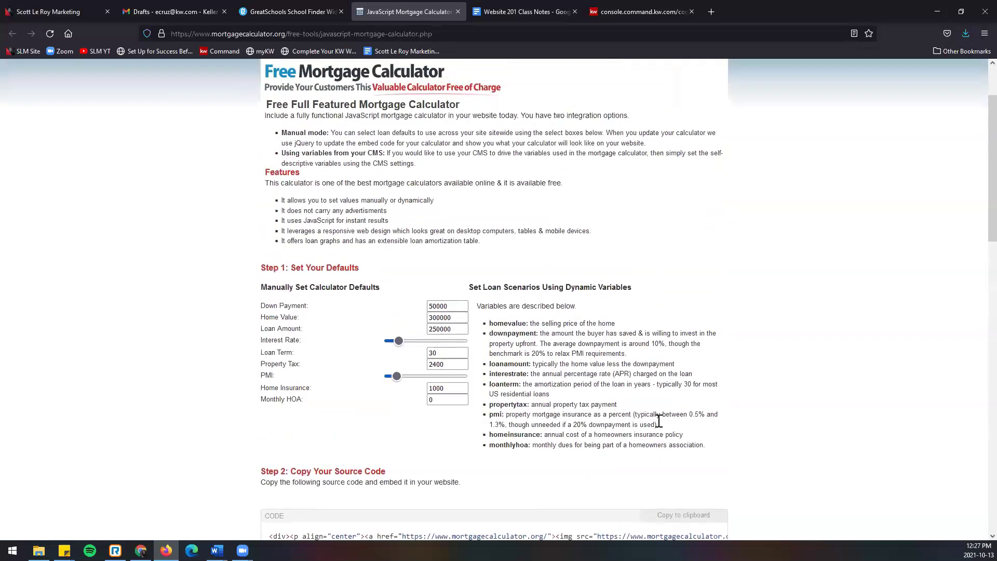
scroll(658, 421, "up", 1)
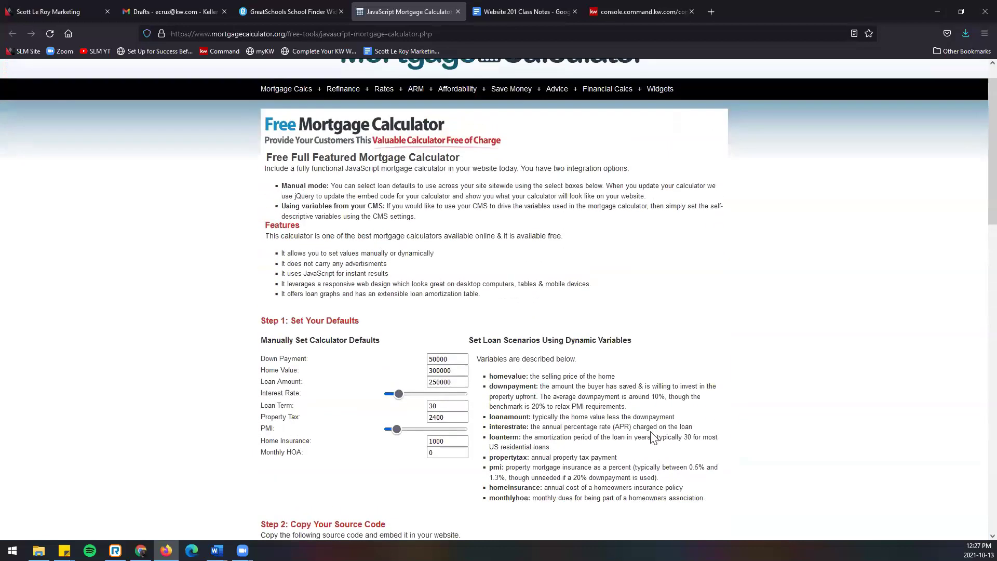
left_click(618, 11)
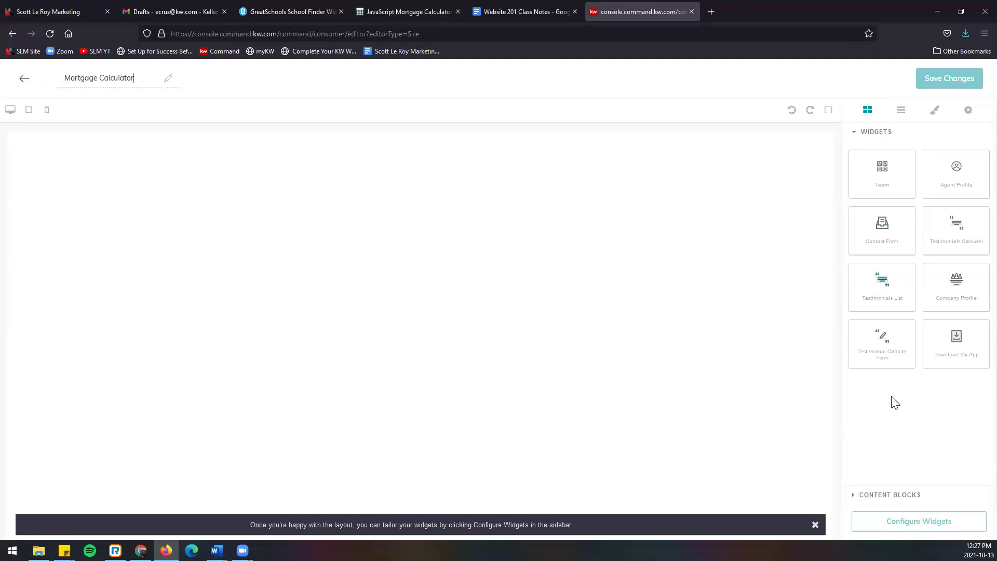
Step: Expand the Content Blocks section in the sidebar to reveal the Image and Text blocks
left_click(876, 497)
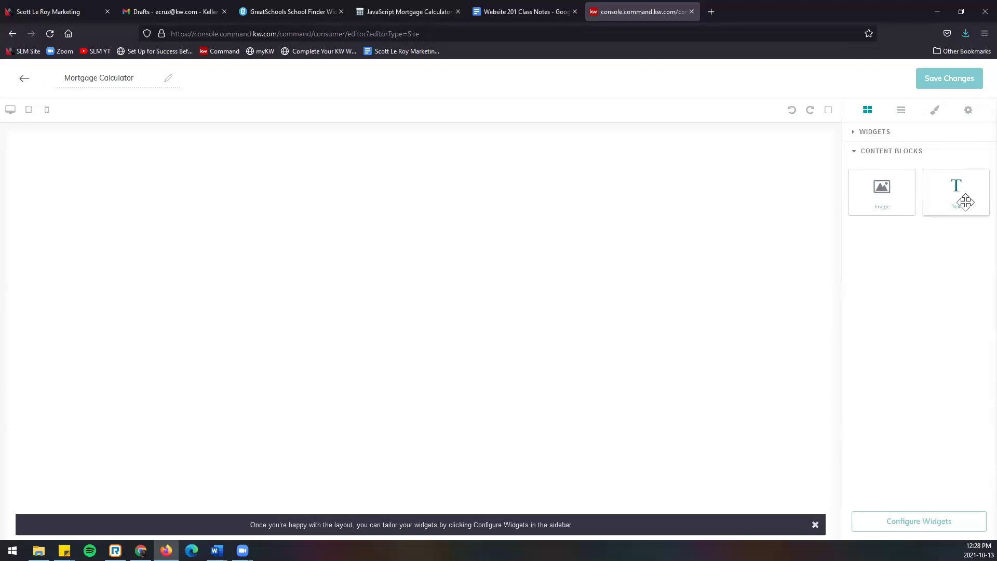
Step: Add a Text block to the top of the Mortgage Calculator page and bring the widget list back
left_click_drag(968, 187, 487, 166)
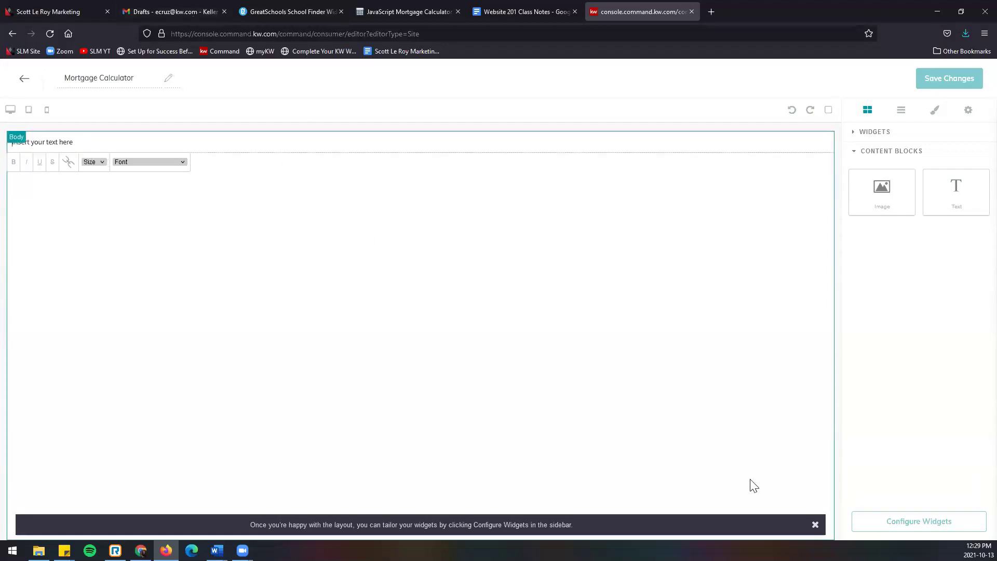
left_click(870, 133)
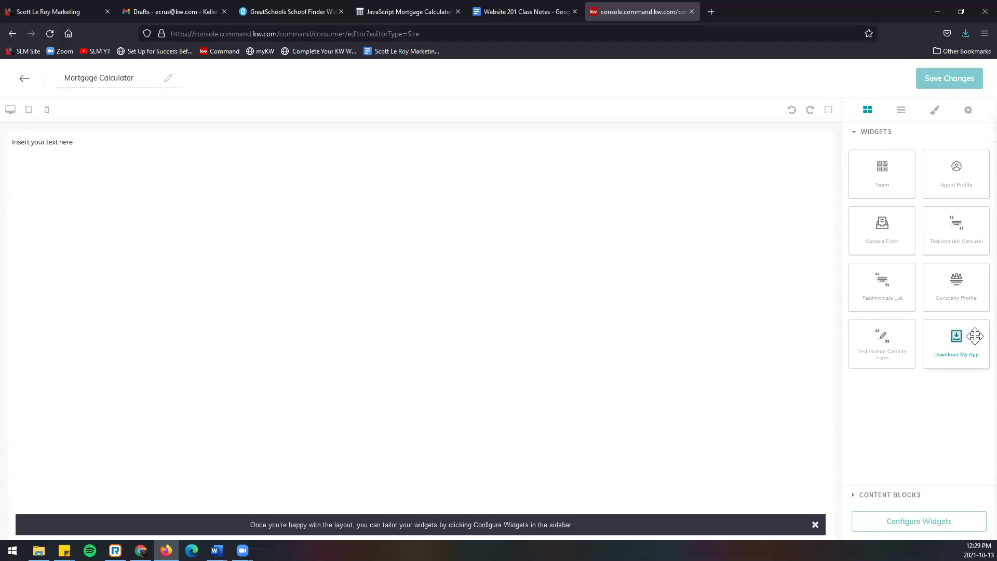
Step: Place the Download My App widget on the page directly below the text block
left_click_drag(976, 337, 422, 188)
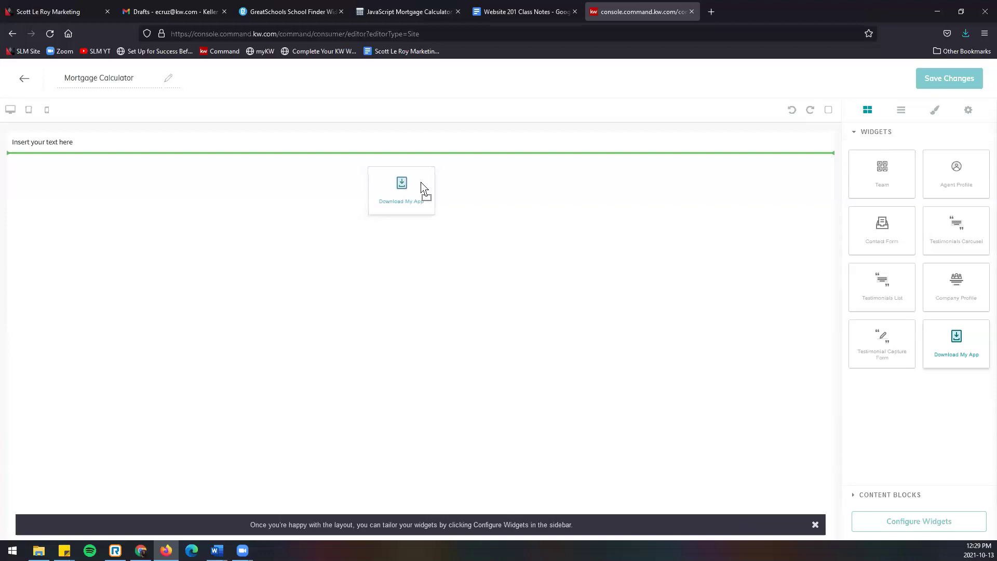
left_click_drag(422, 182, 421, 182)
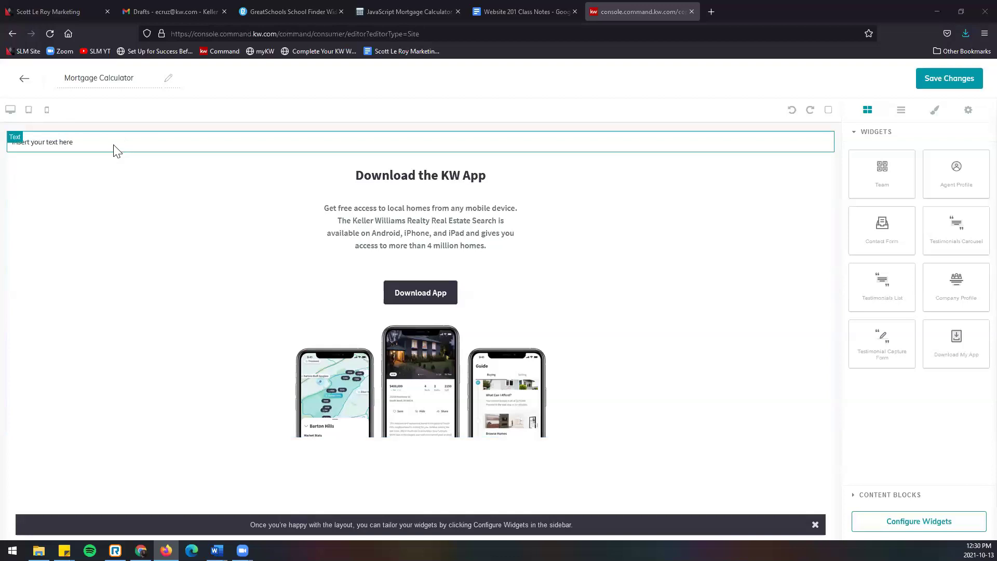
Step: Replace the 'Insert your text here' placeholder with the pasted mortgagecalculator.org embed code
left_click(115, 144)
left_click_drag(115, 145, 8, 146)
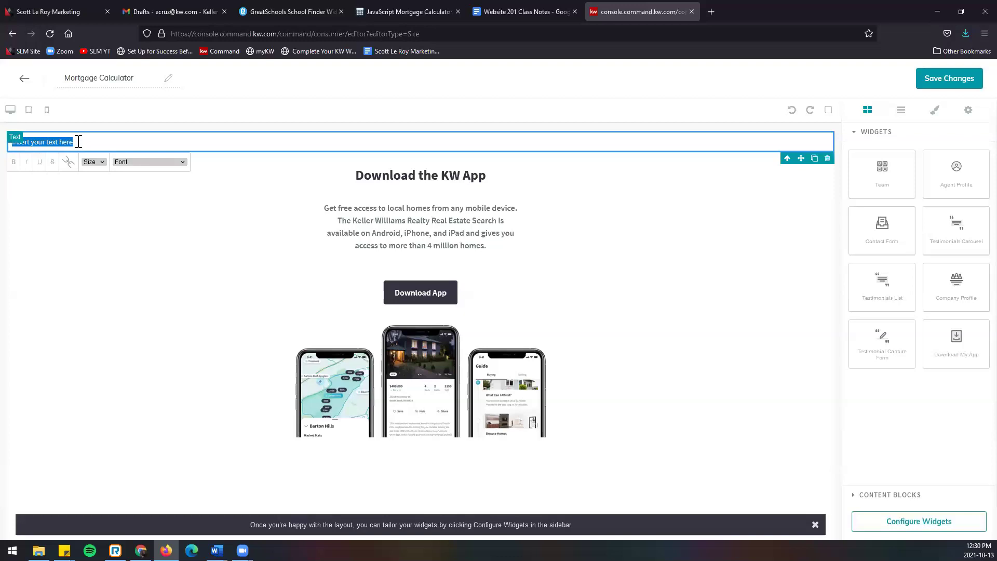
key("BackSpace")
right_click(92, 141)
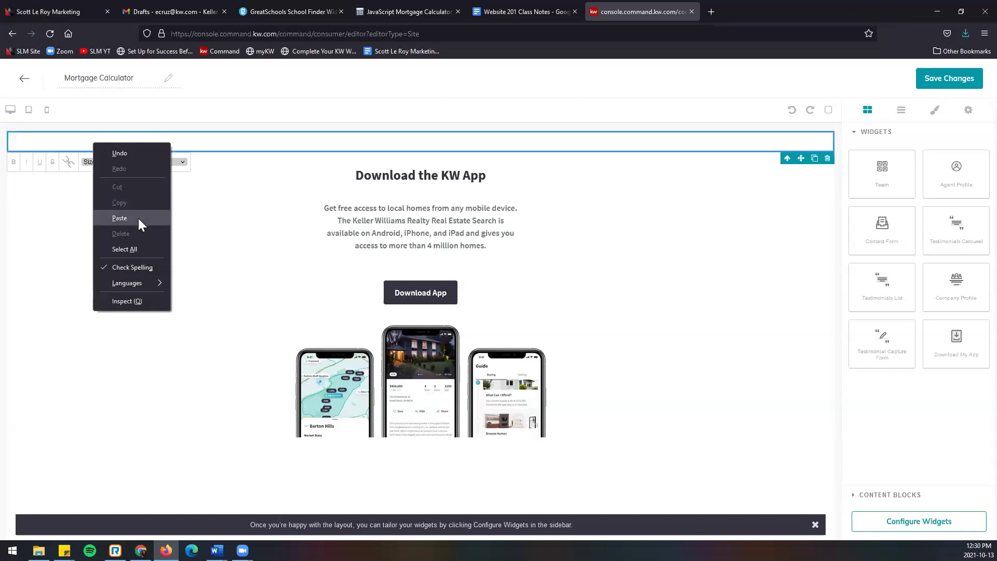
left_click(120, 218)
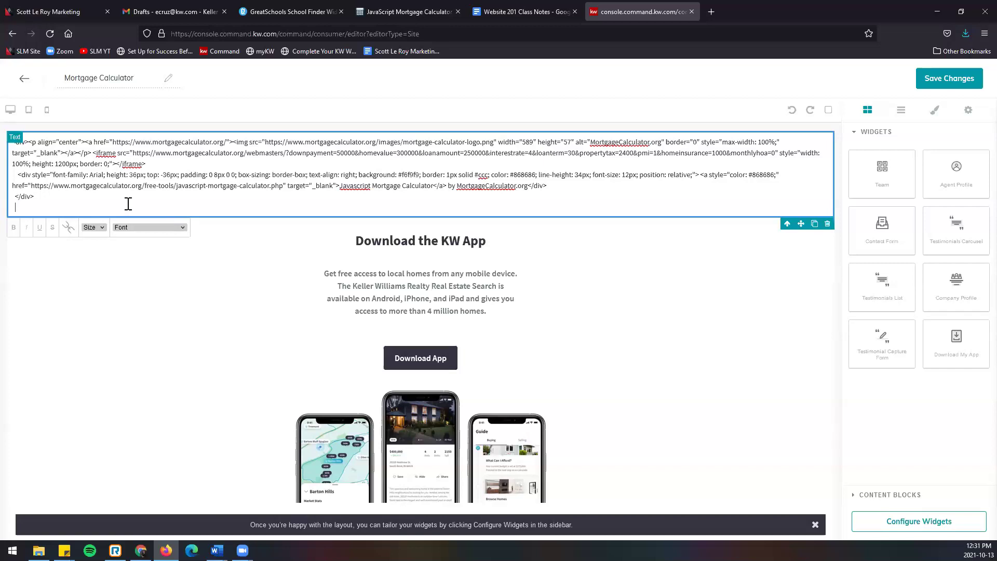
Step: Configure and save the Download My App widget, then restore the widget list in the sidebar
left_click(877, 524)
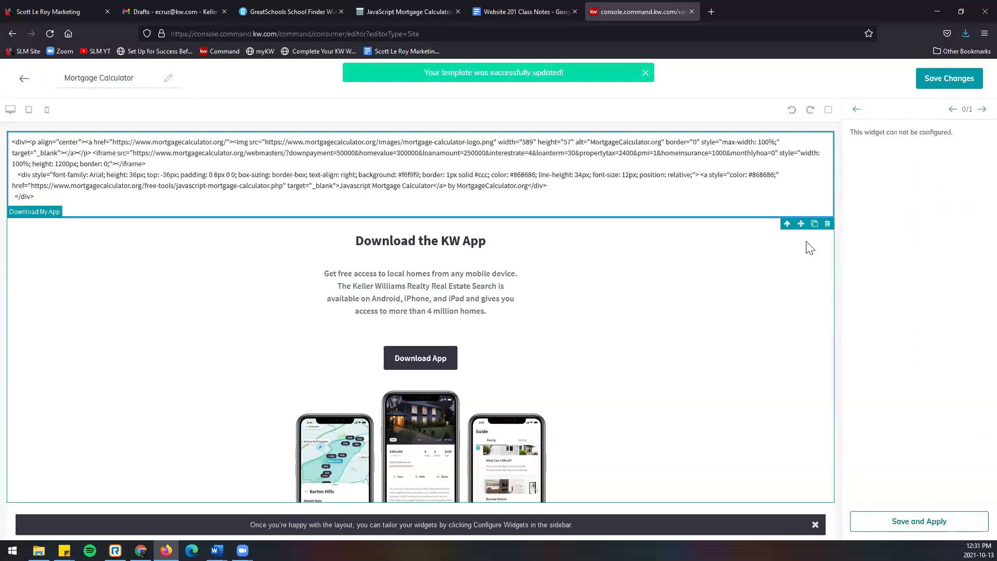
left_click(856, 109)
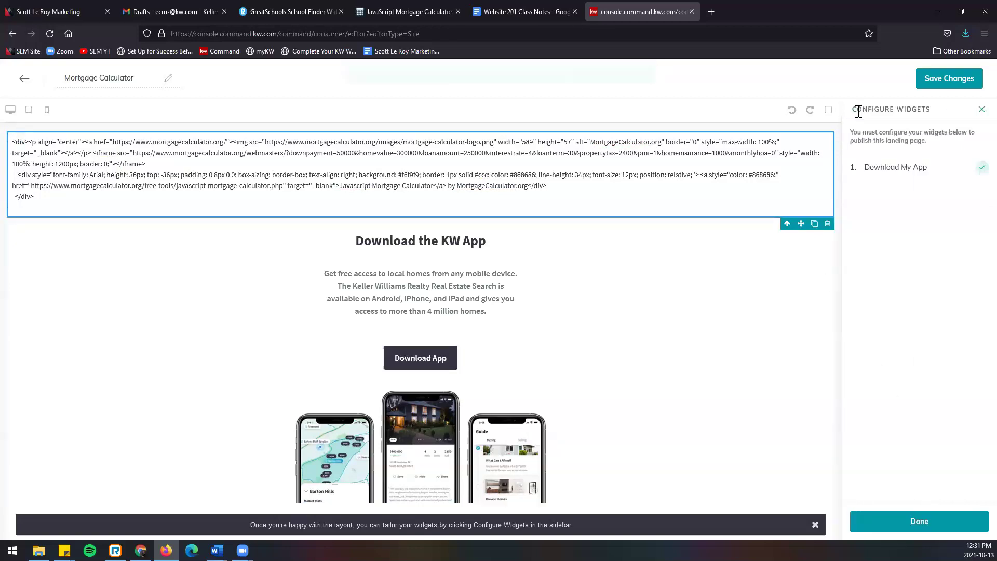
left_click(649, 352)
left_click(889, 522)
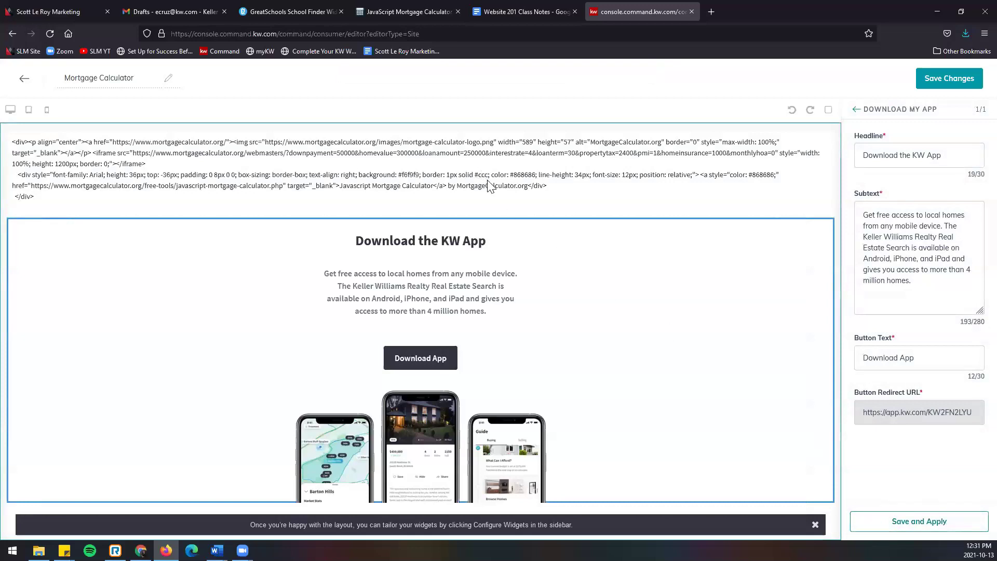
left_click(854, 111)
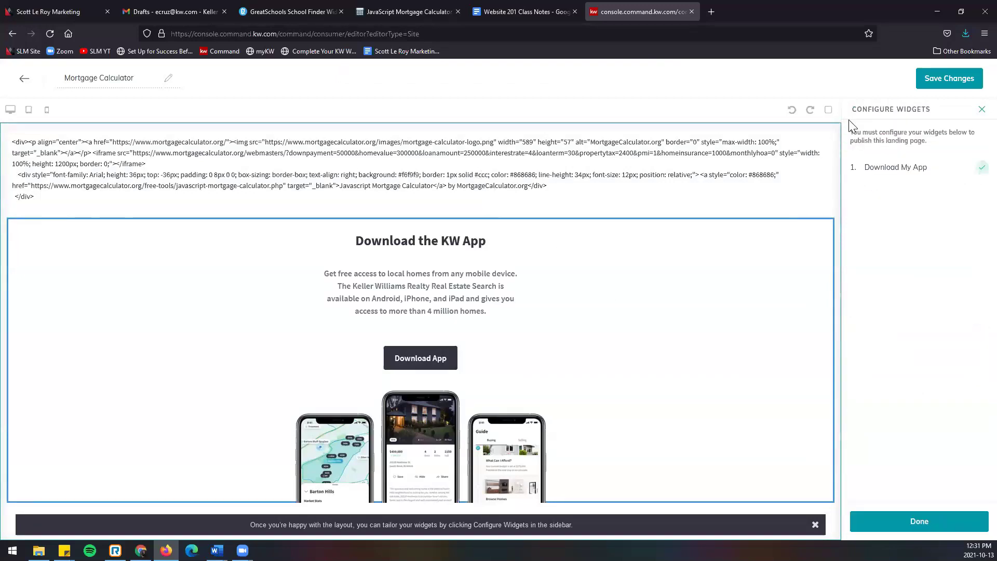
left_click(918, 522)
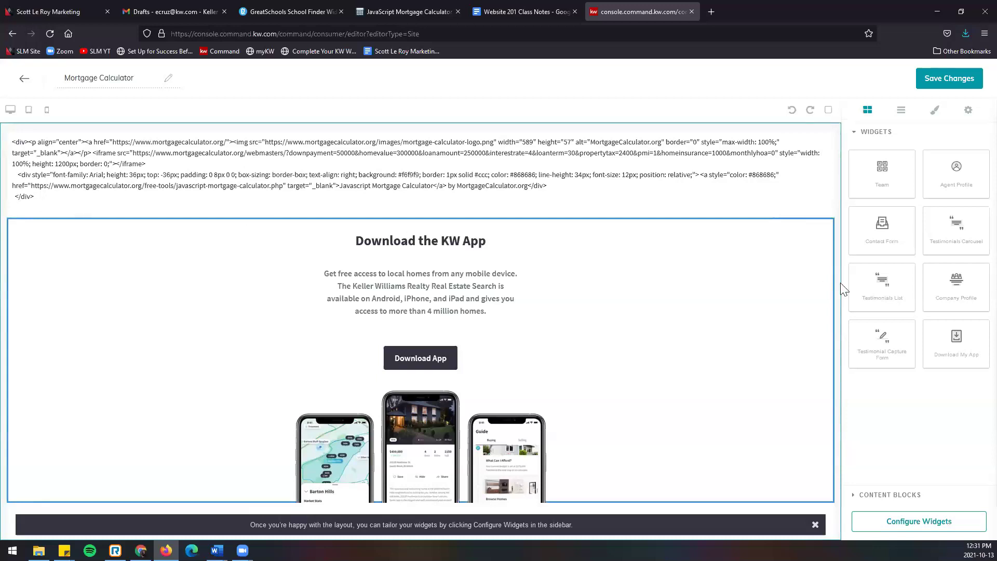
left_click(889, 495)
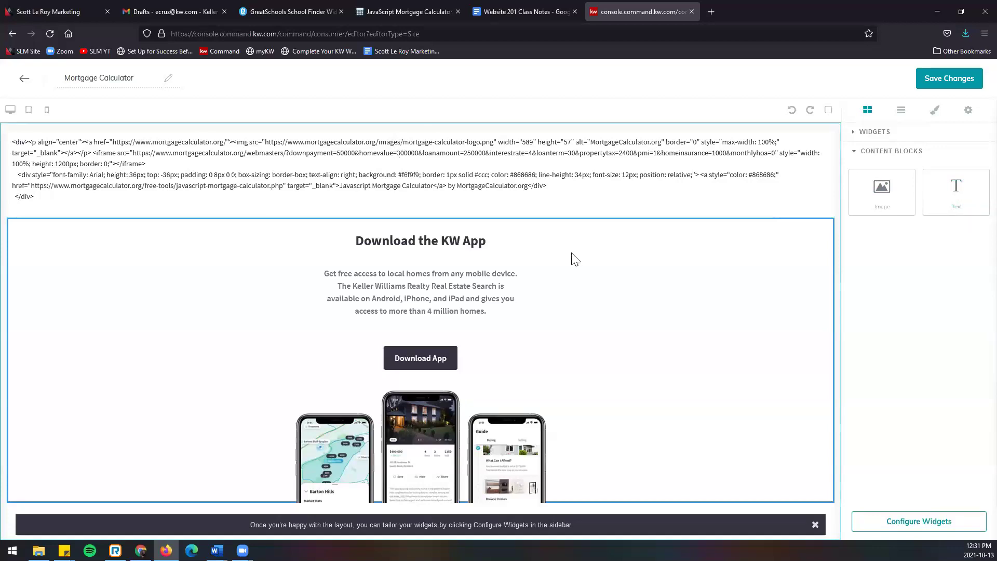
left_click(868, 132)
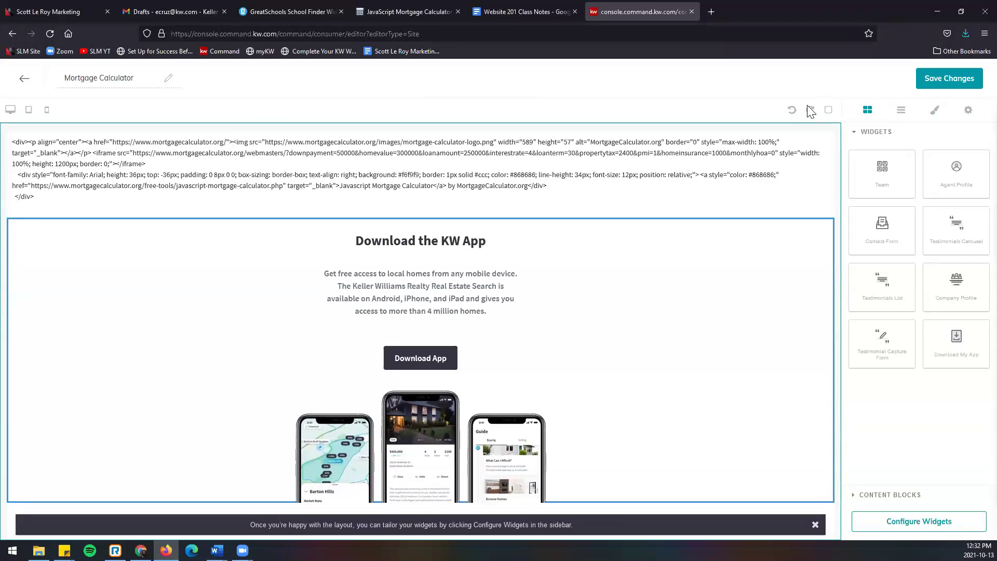
Step: Add new text blocks at the top of the page and delete the raw embed code block and extra placeholders
left_click(792, 112)
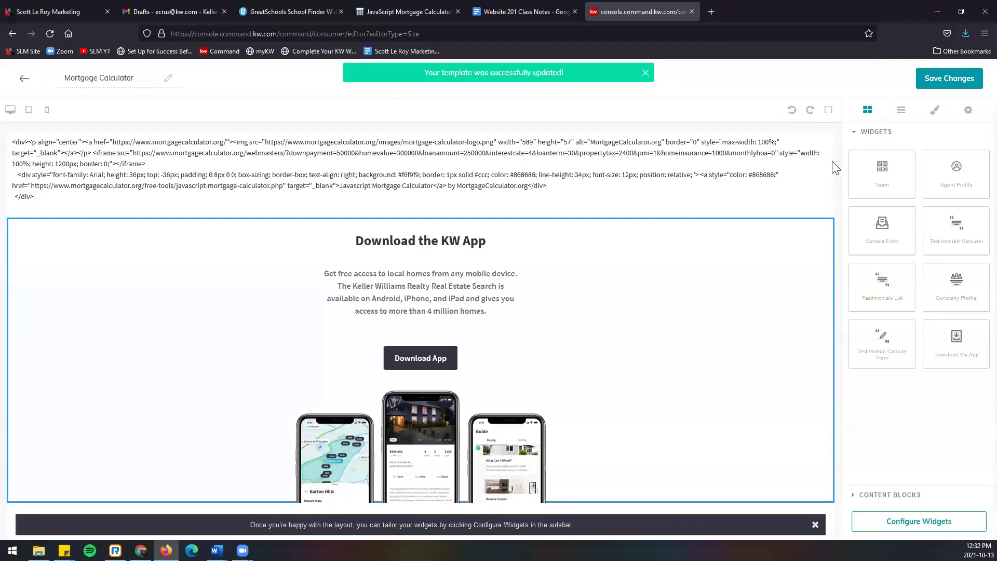
left_click(889, 495)
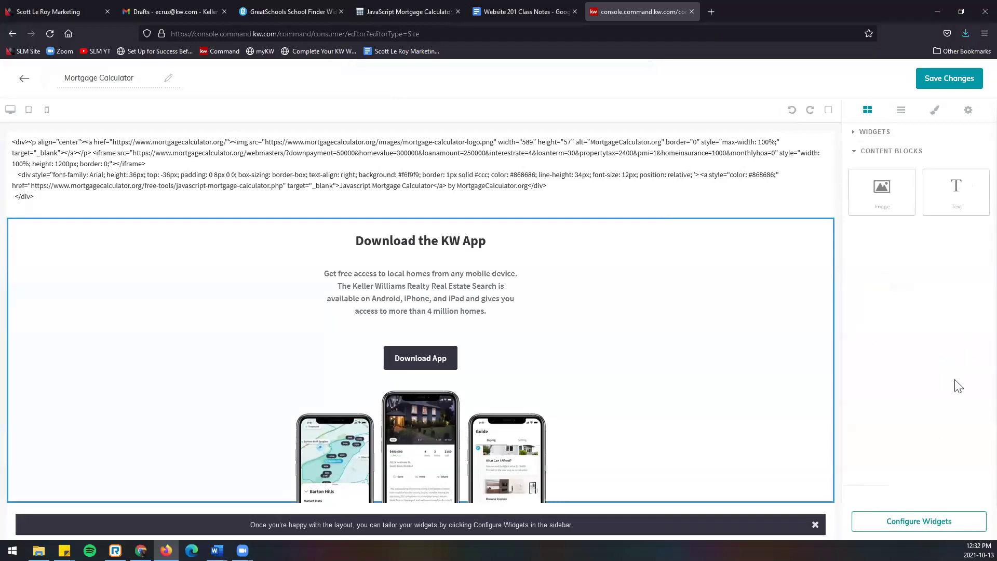
left_click_drag(956, 190, 776, 146)
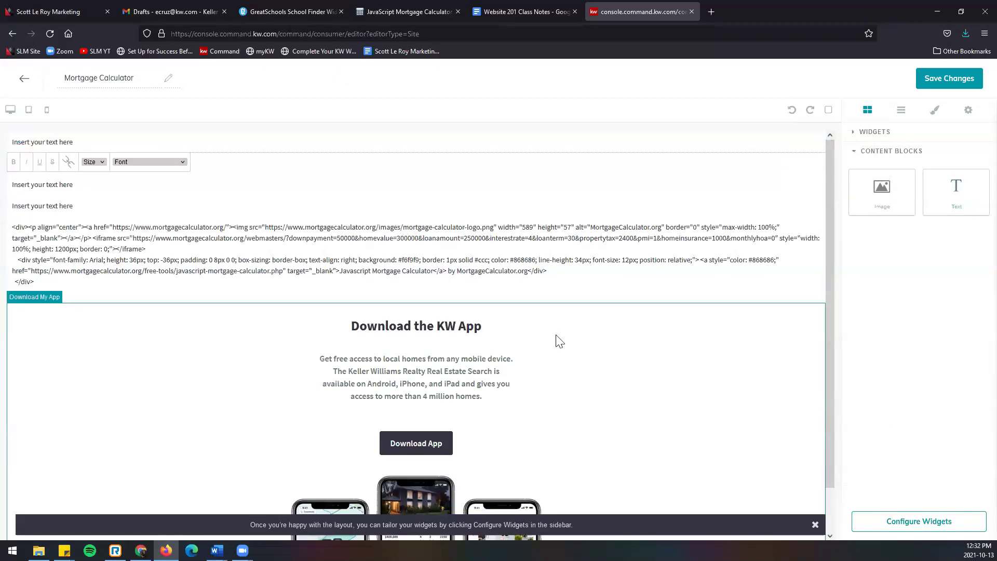
left_click(485, 251)
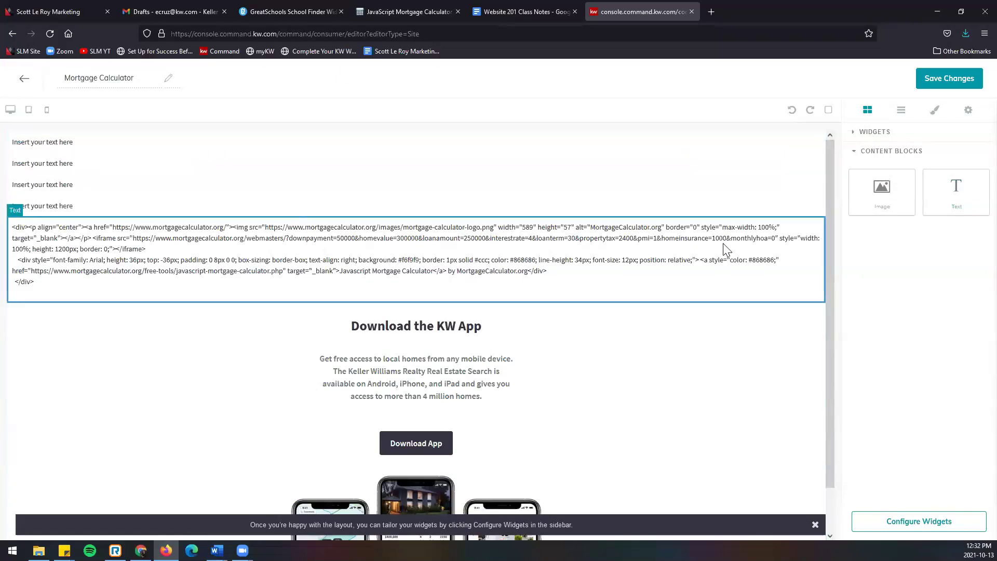
key("Delete")
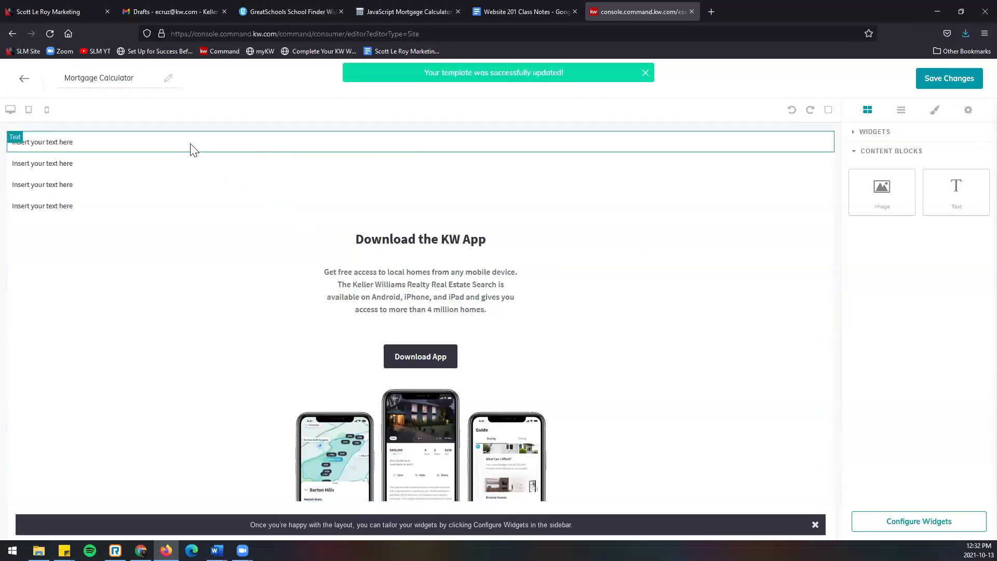
left_click(192, 149)
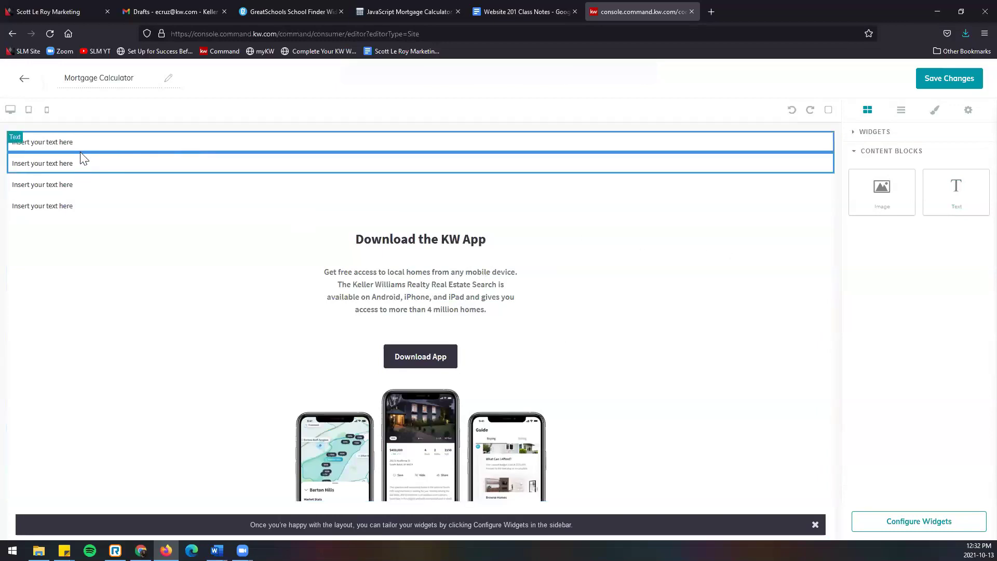
key("Delete")
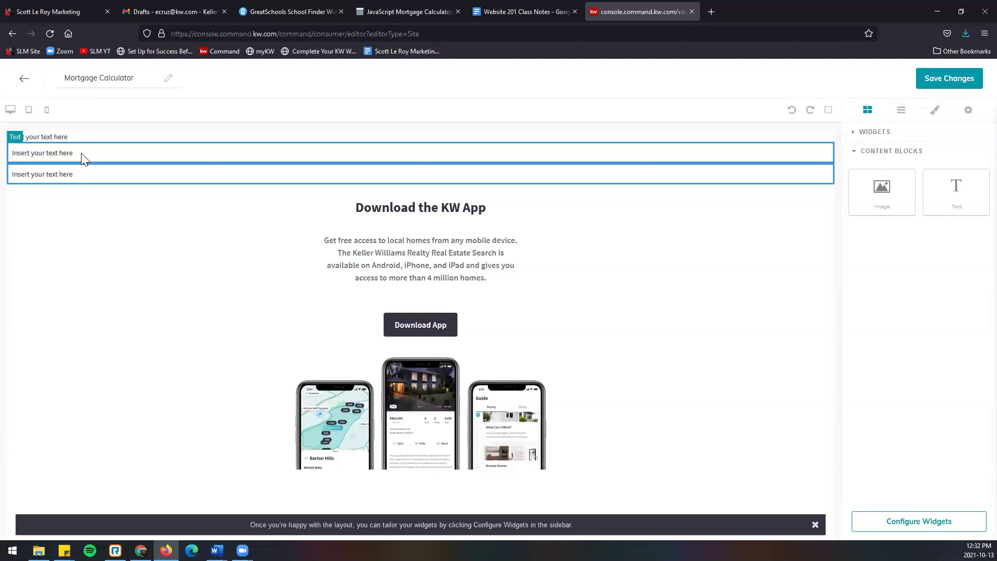
key("Delete")
Step: Replace the remaining block's 'Insert your text here' placeholder with the pasted mortgage calculator embed code
left_click(86, 150)
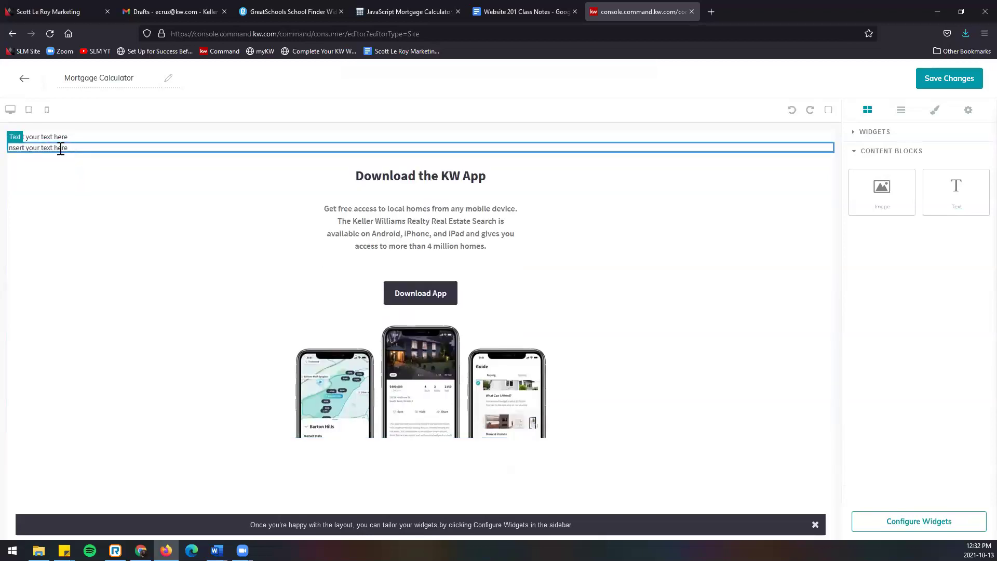
left_click(61, 149)
left_click_drag(67, 149, 10, 150)
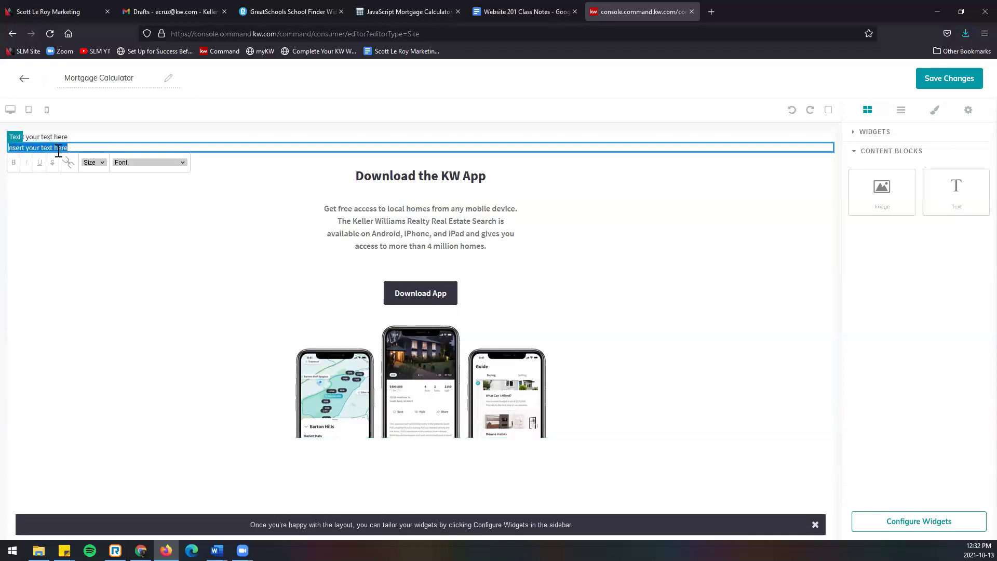
key("BackSpace")
right_click(75, 147)
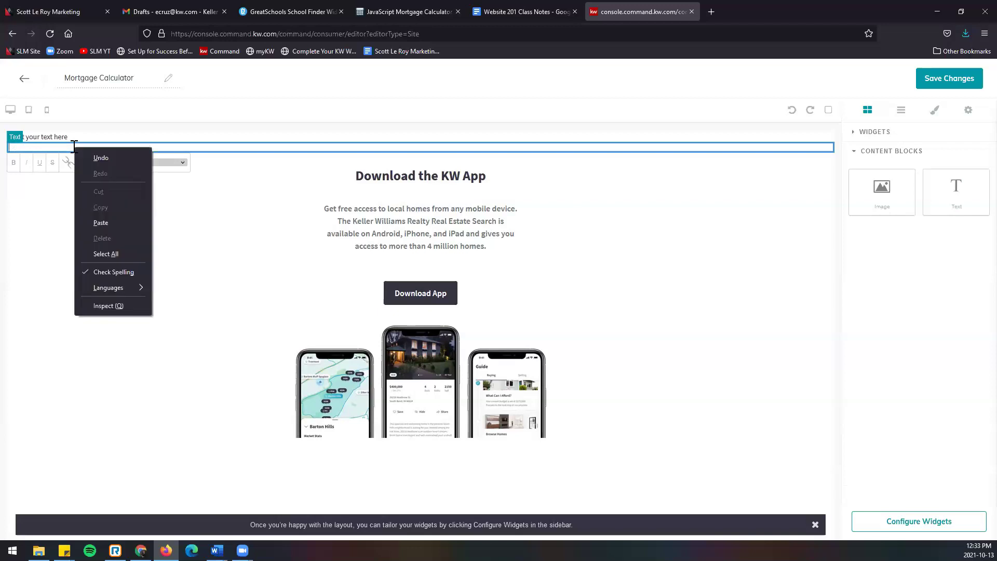
left_click(109, 223)
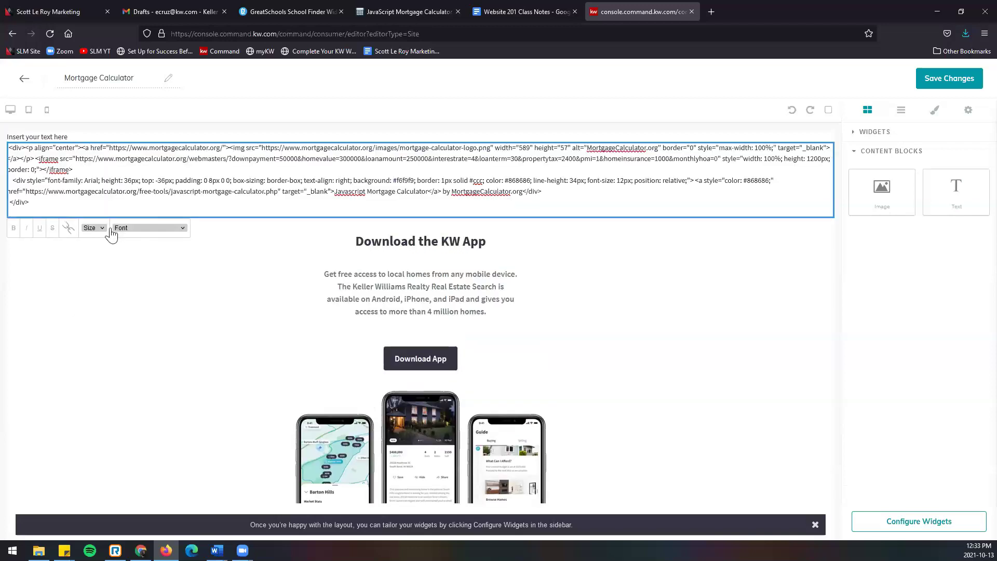
left_click(44, 204)
key("Delete")
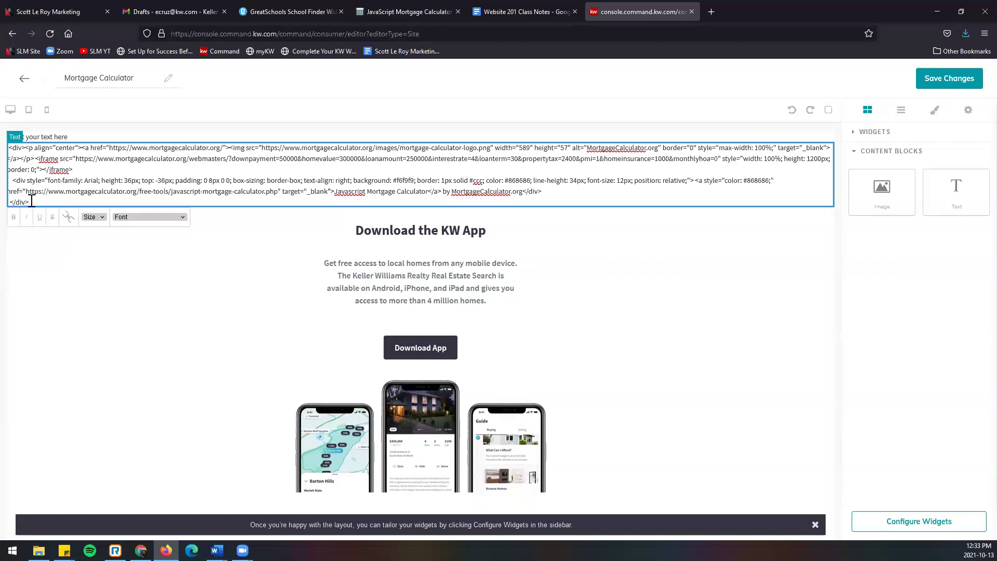
Step: Render the pasted embed code as a live calculator and delete the placeholder text above it
left_click_drag(30, 201, 9, 151)
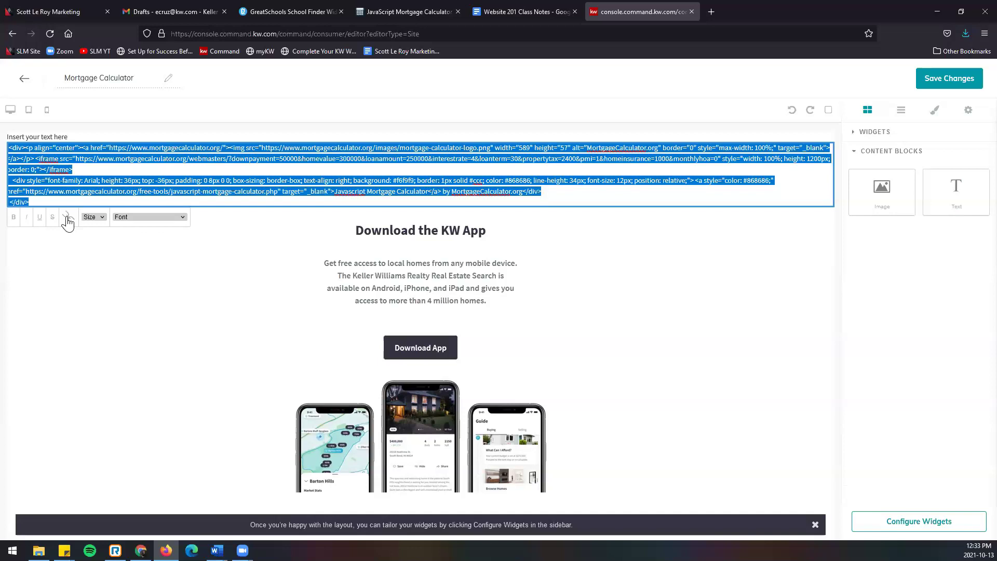
left_click(68, 219)
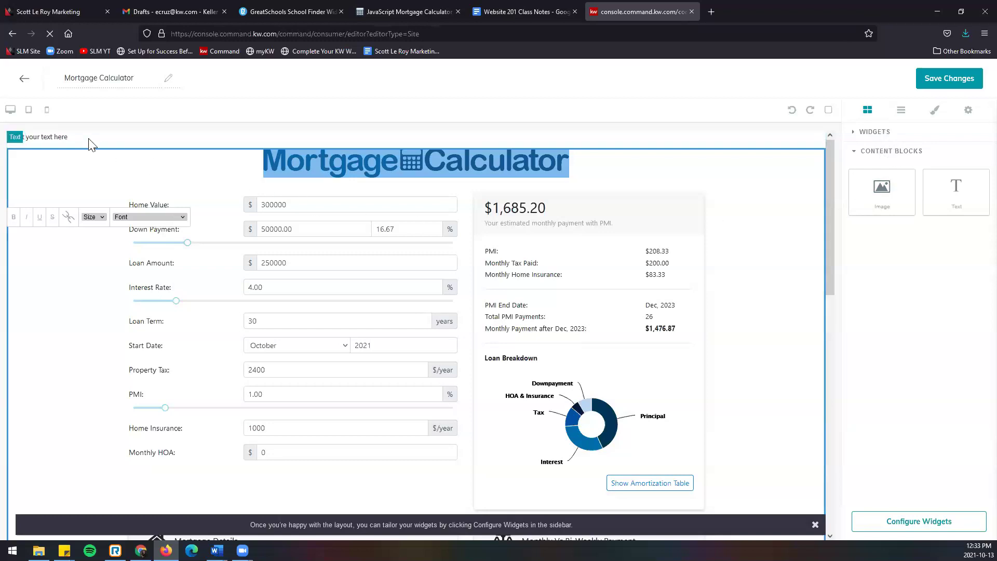
left_click(58, 137)
left_click(69, 137)
left_click_drag(69, 137, 9, 137)
key("BackSpace")
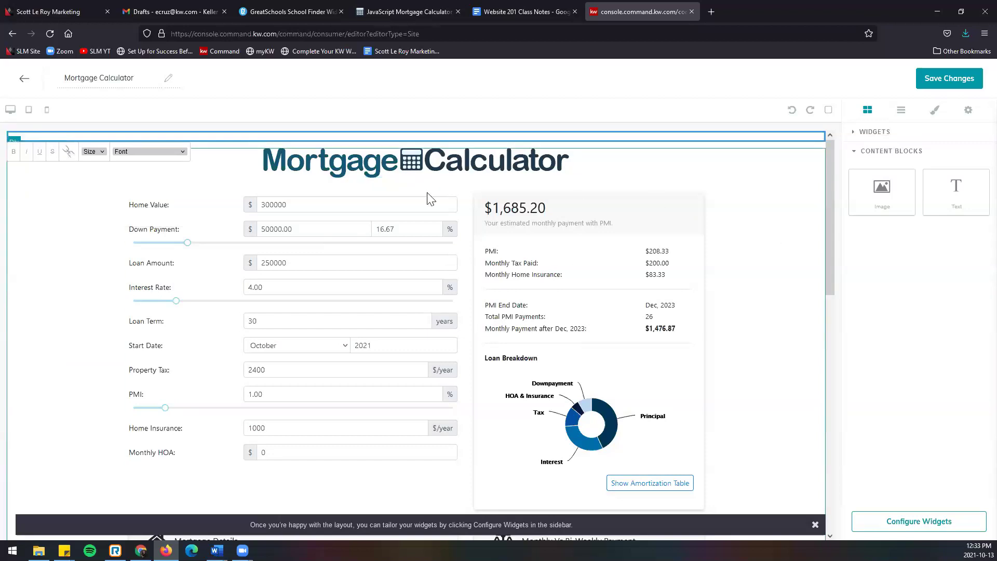
scroll(519, 436, "down", 10)
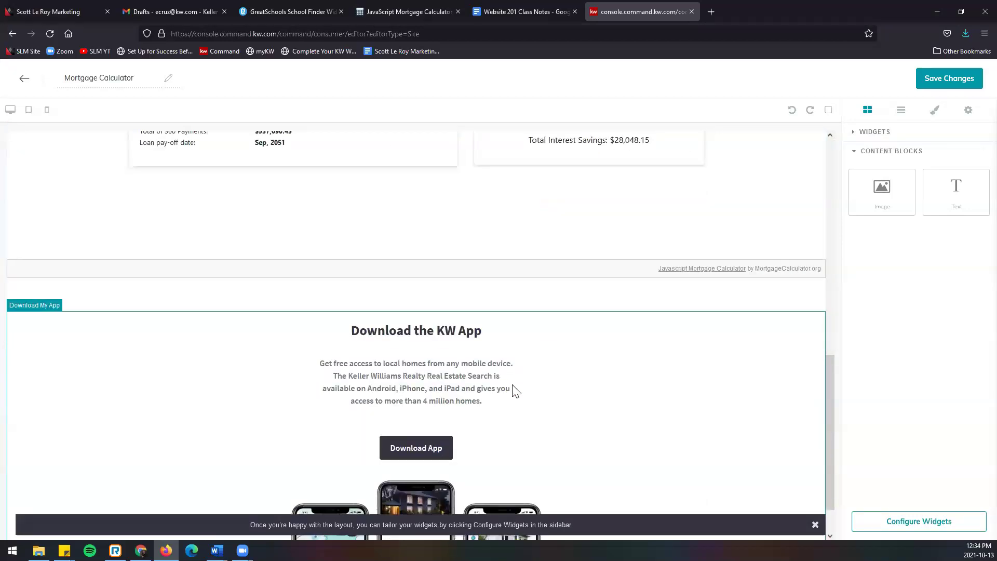
scroll(514, 392, "up", 10)
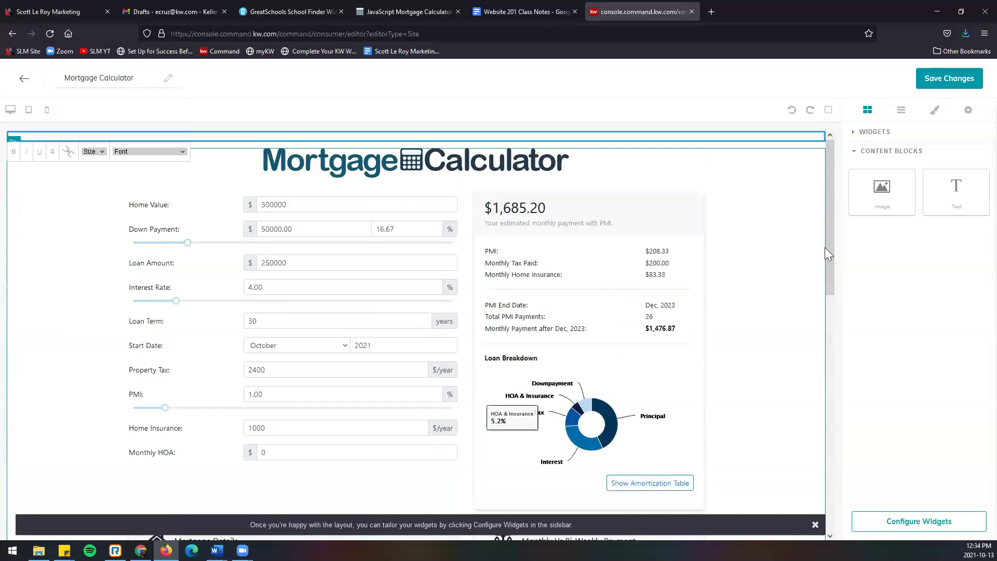
Step: Save the Mortgage Calculator page and decline the publish settings prompt
left_click(942, 84)
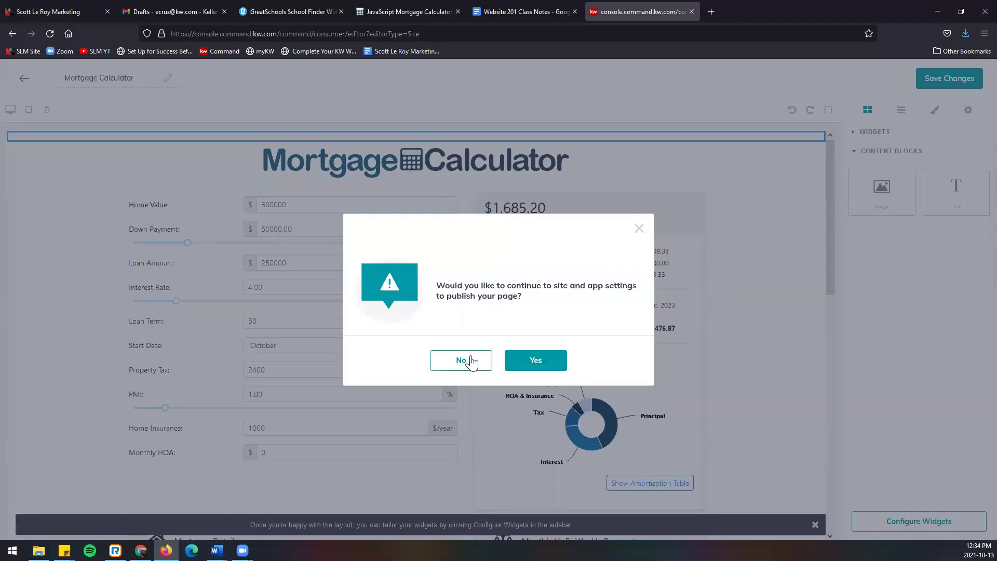
left_click(467, 362)
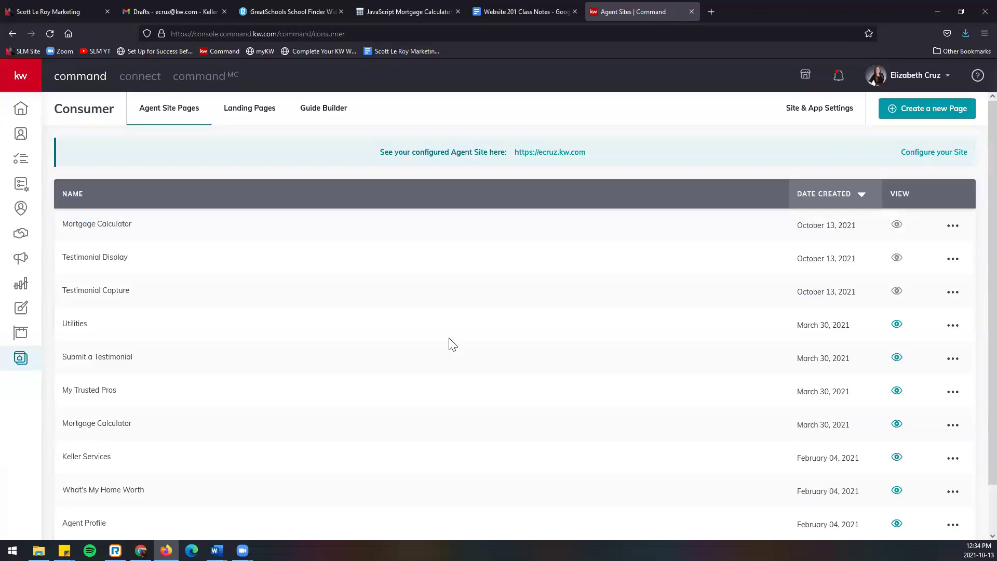
Step: Create a new page on the agent site and begin renaming it Local Schools
left_click(886, 109)
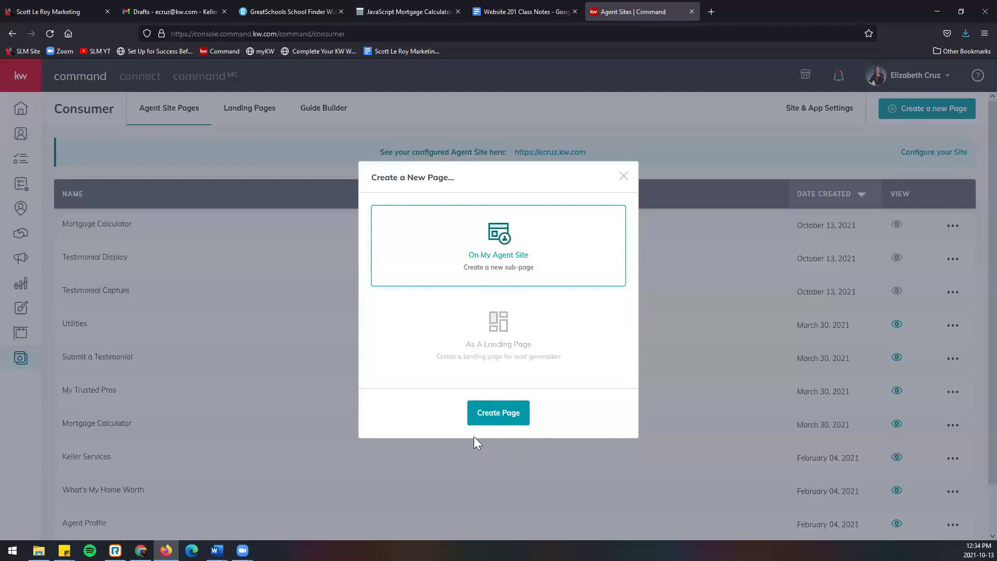
left_click(494, 414)
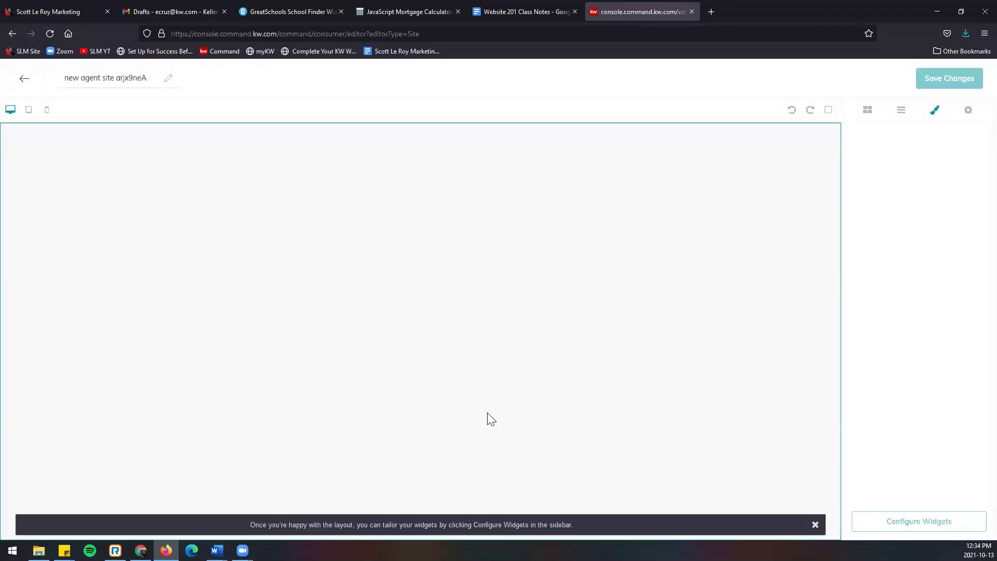
triple_click(83, 78)
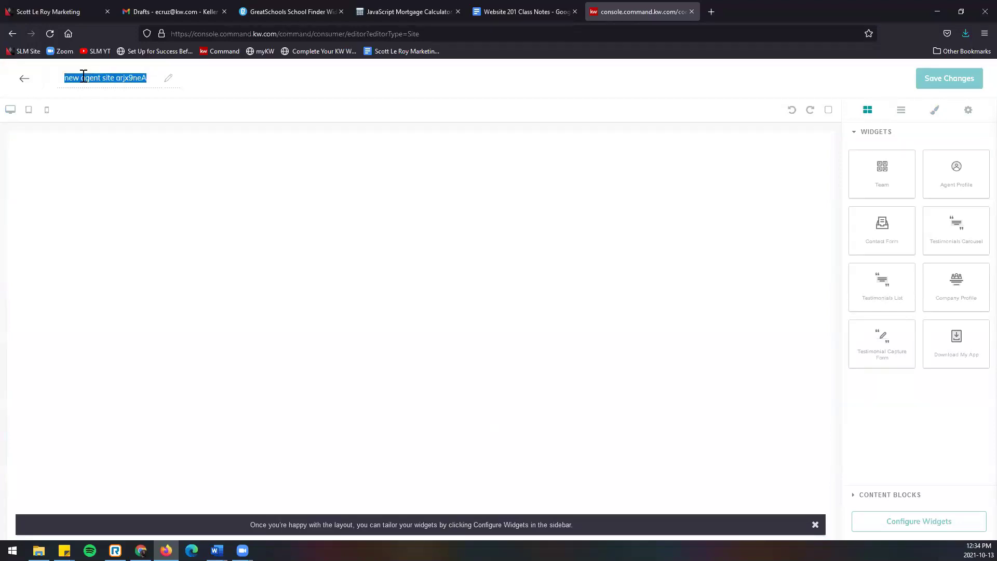
type("Lo")
Step: Go to the GreatSchools School Finder Widget tab, briefly checking the Mortgage Calculator tab
left_click(298, 10)
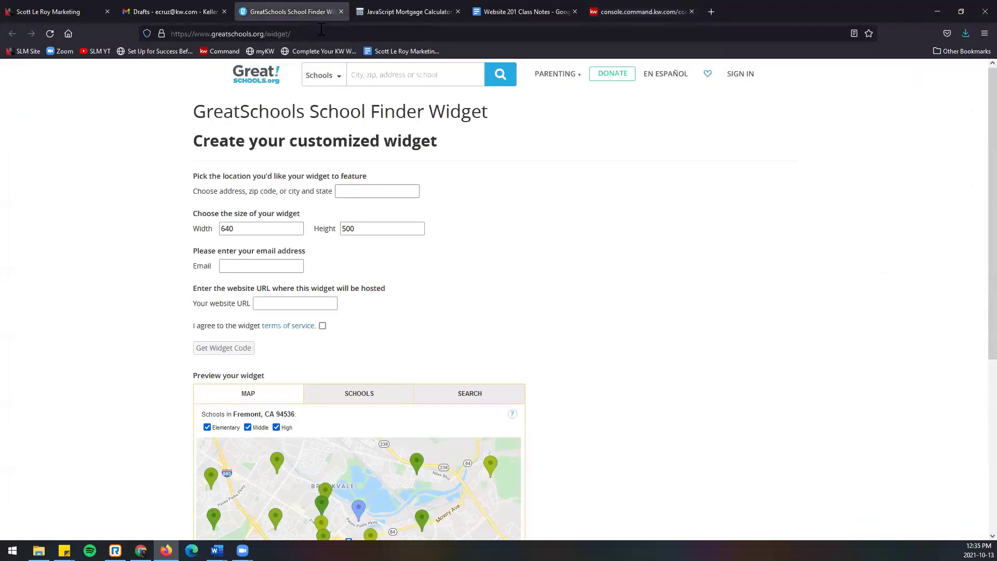
left_click(321, 29)
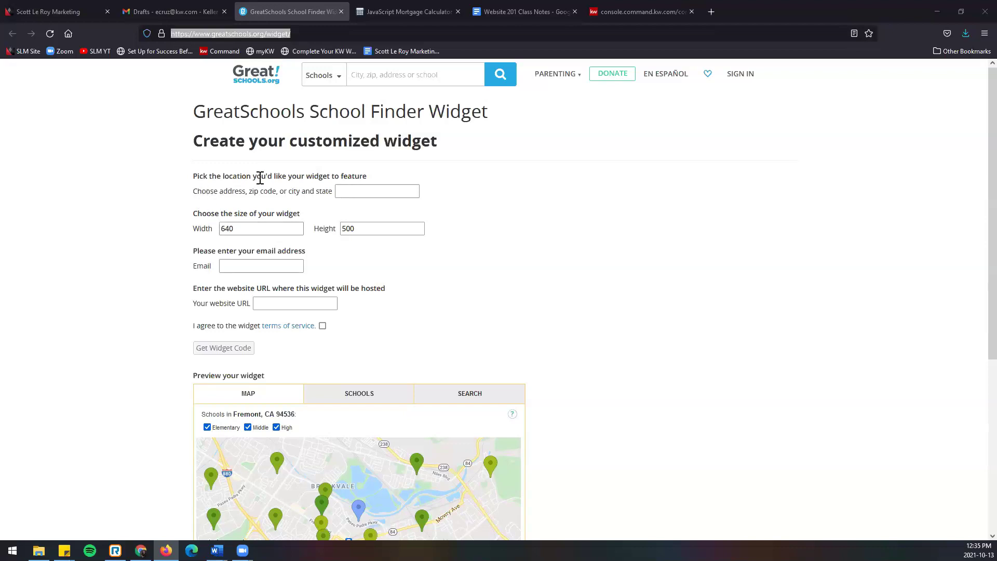
left_click(413, 11)
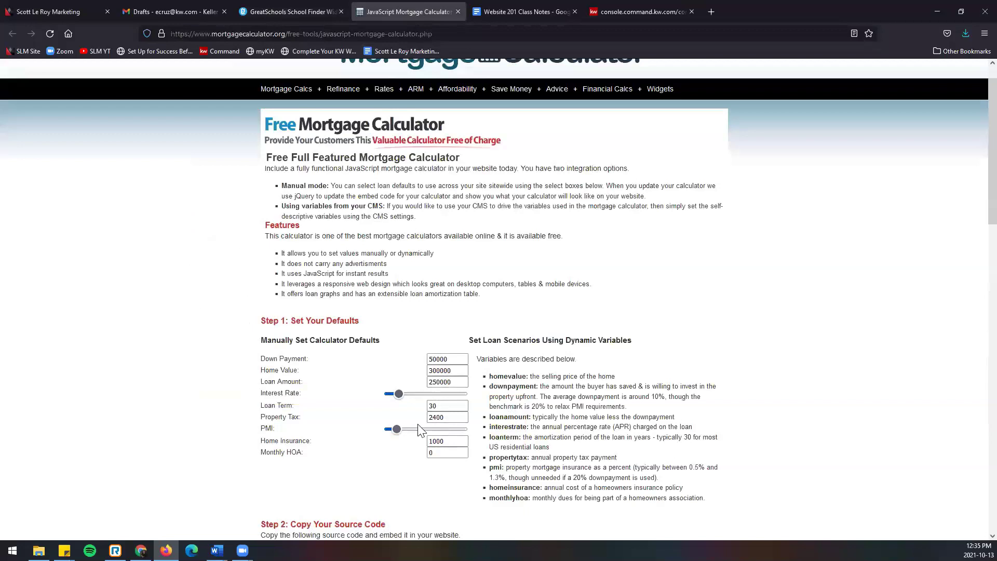
left_click(296, 9)
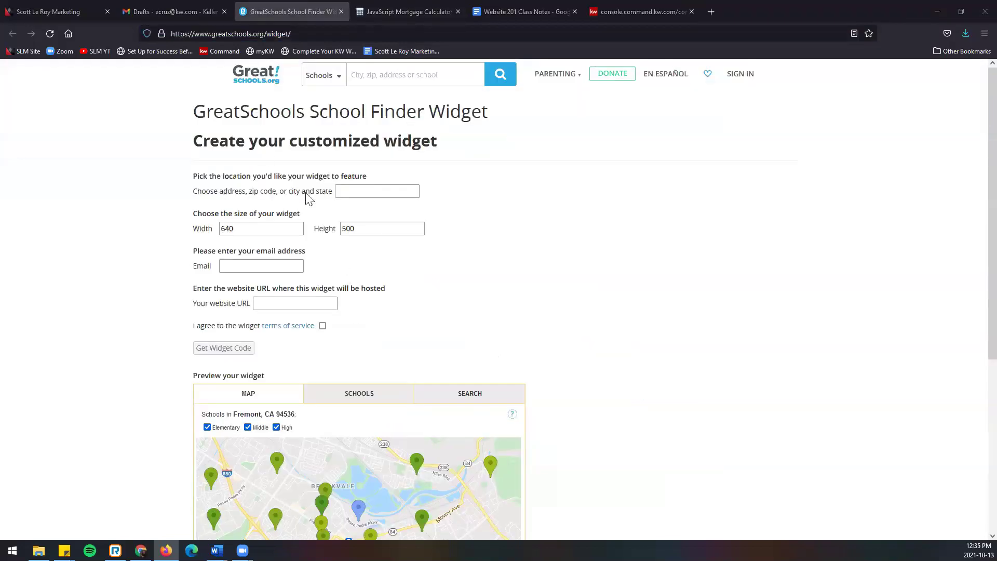
Step: Set the widget location to 'Orlando, FL' and fill in the agent's email and website URL
left_click(378, 192)
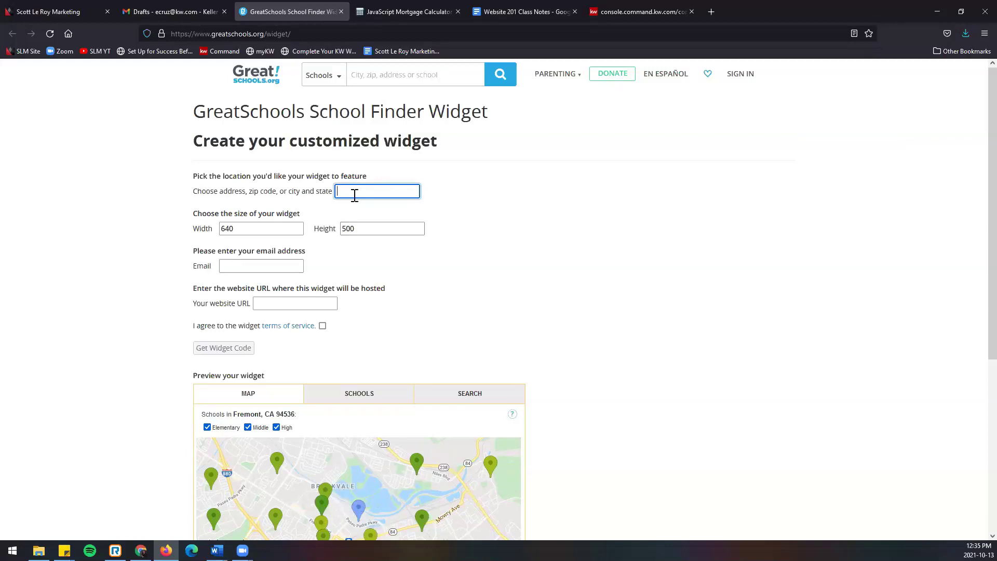
type("Orlando, FL")
key("Tab")
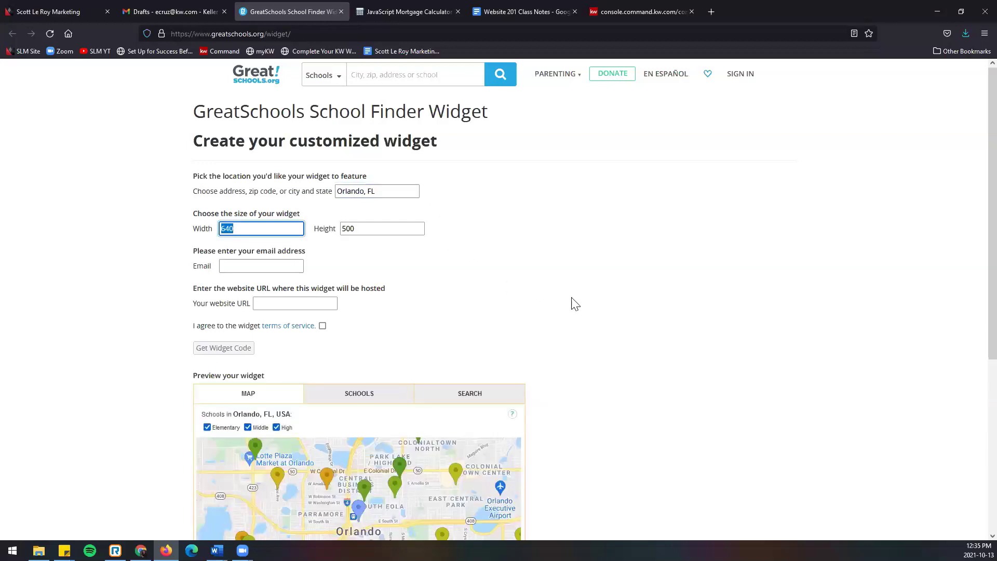
scroll(445, 494, "down", 2)
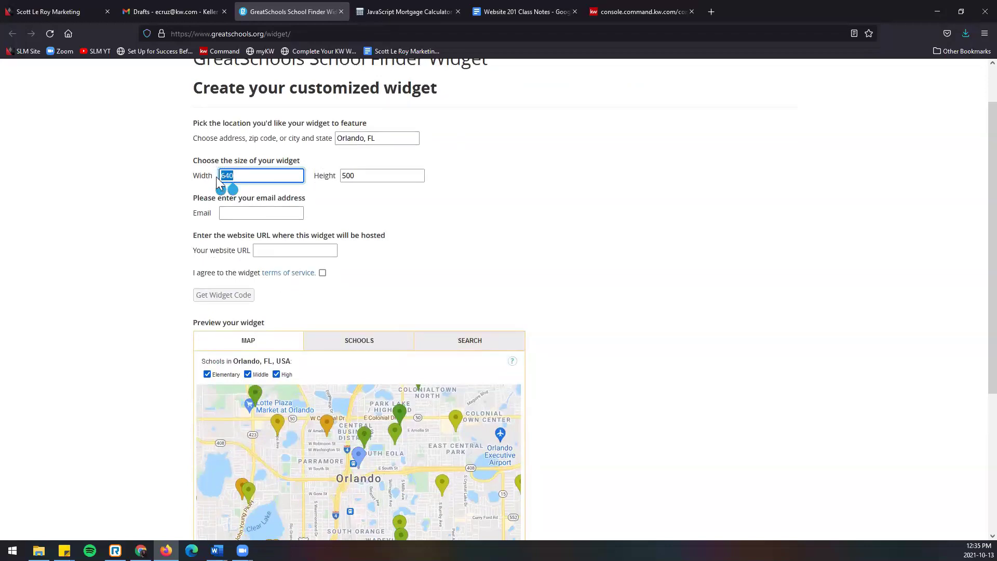
key("Tab")
key("Tab")
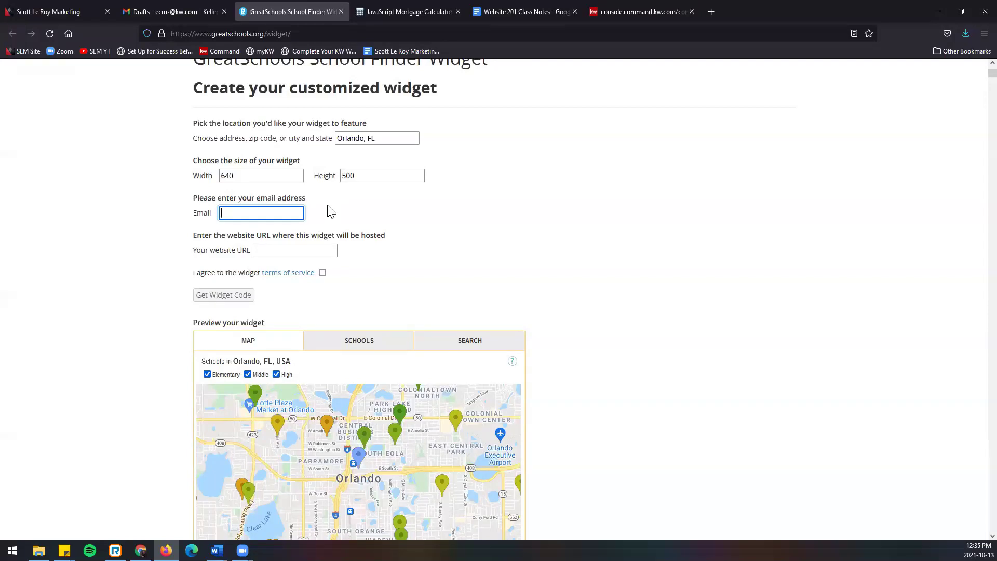
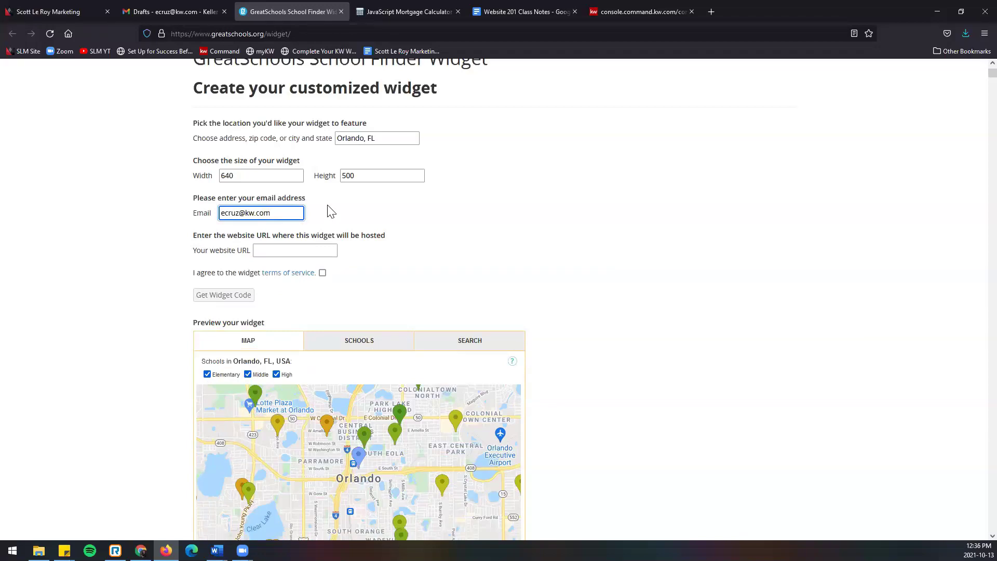
key("Tab")
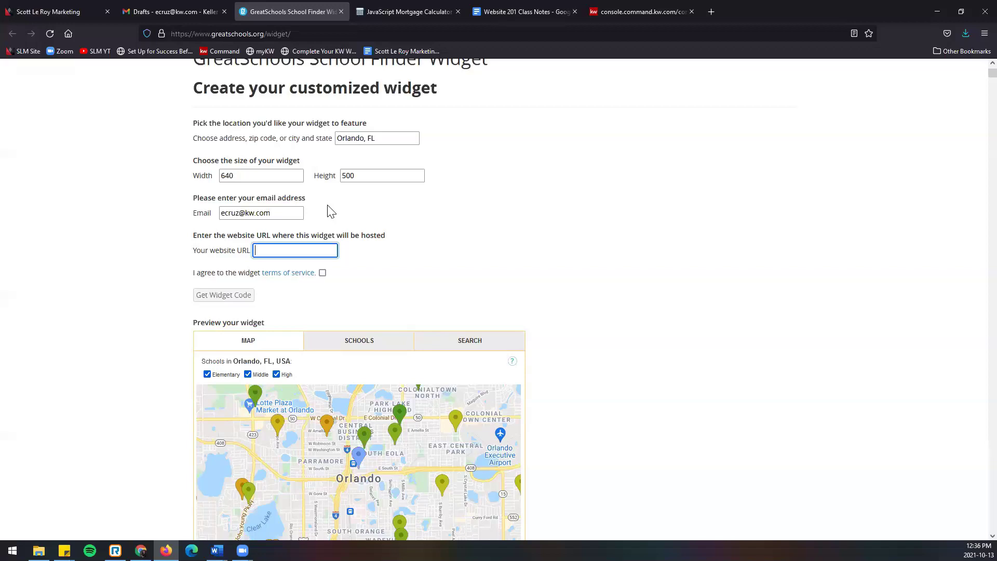
type("ecruz.kw.com")
Step: Accept the terms, generate the widget code, and copy it
left_click(322, 274)
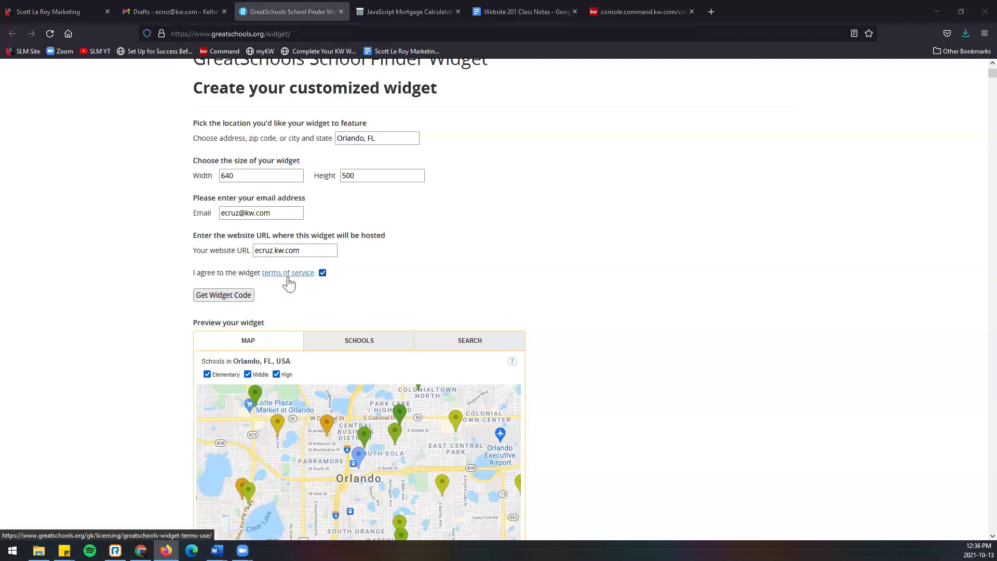
left_click(233, 299)
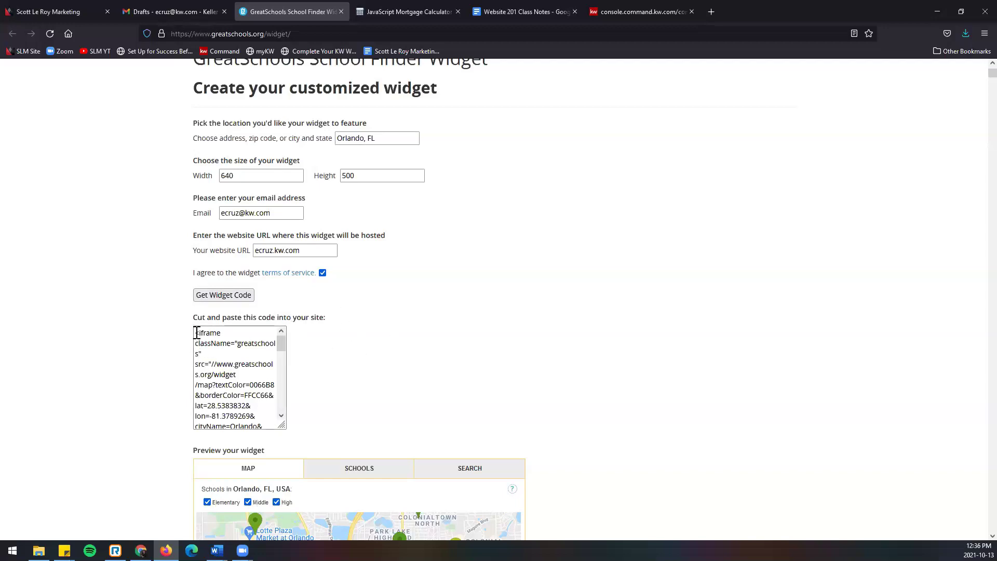
left_click_drag(197, 332, 272, 449)
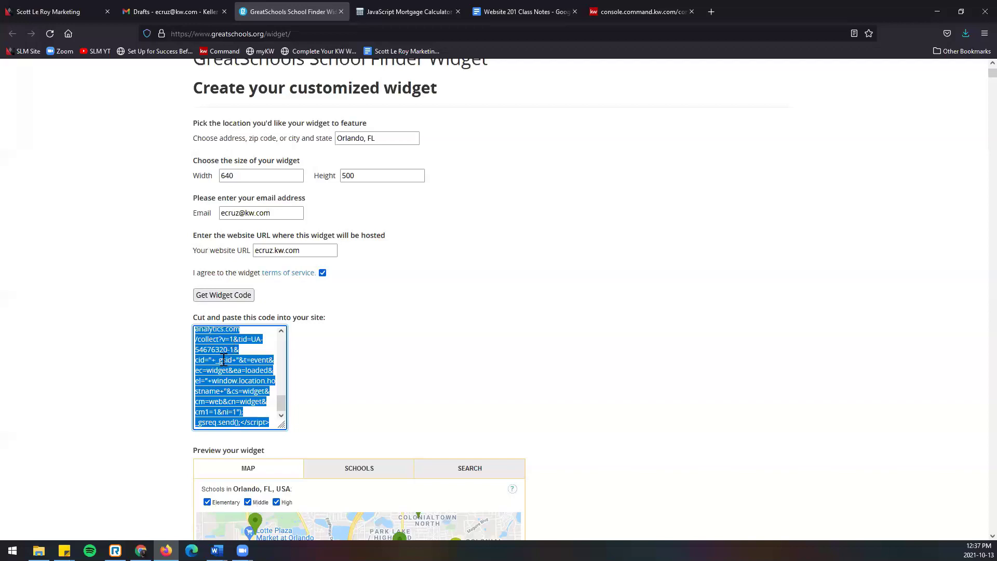
right_click(223, 360)
left_click(237, 421)
Step: Back in the Local Schools editor, add the Download My App widget and select its section
left_click(634, 11)
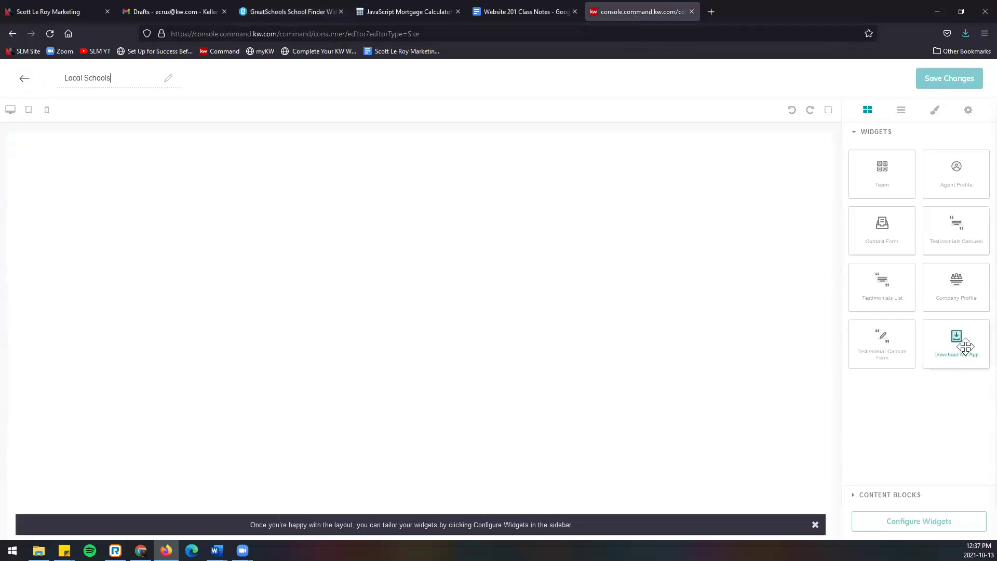
left_click_drag(970, 340, 657, 322)
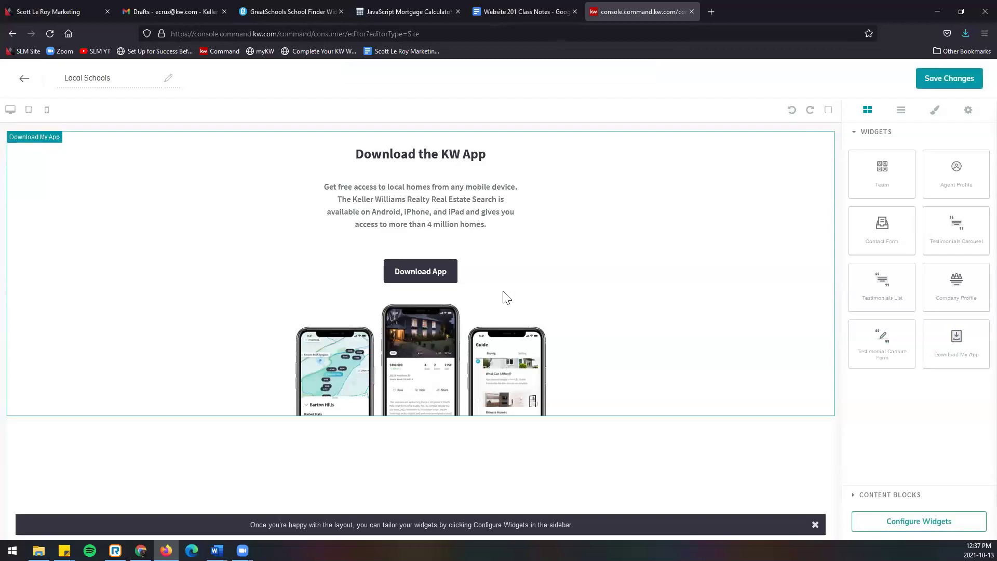
left_click(894, 496)
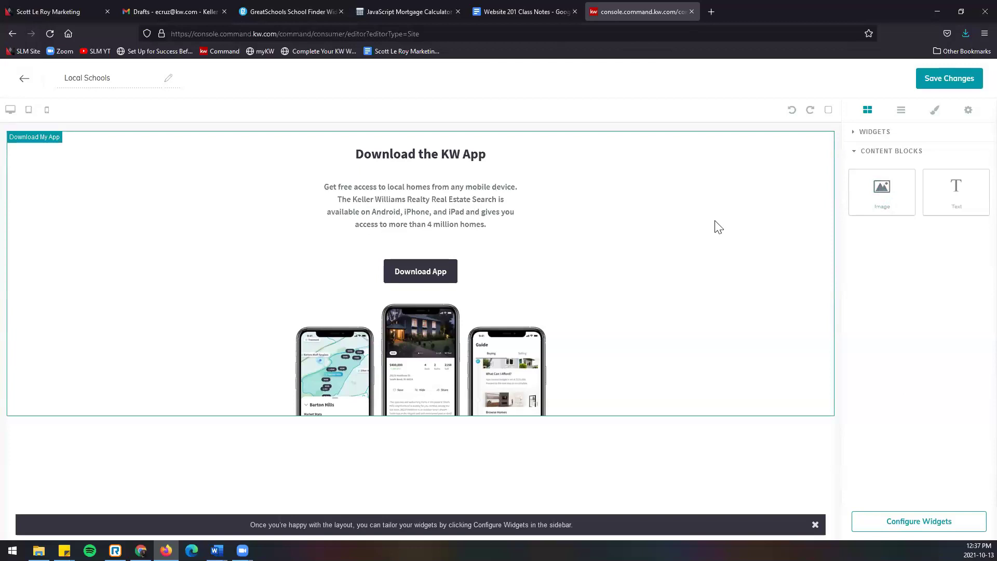
left_click(700, 234)
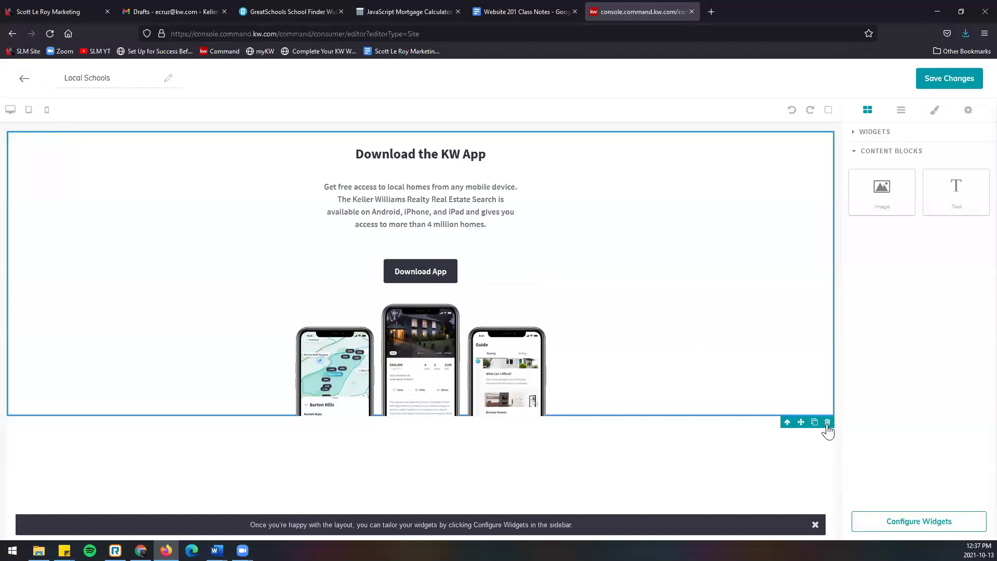
left_click(827, 422)
Step: Delete the Download My App section and place an Agent Profile widget on the page
left_click(870, 134)
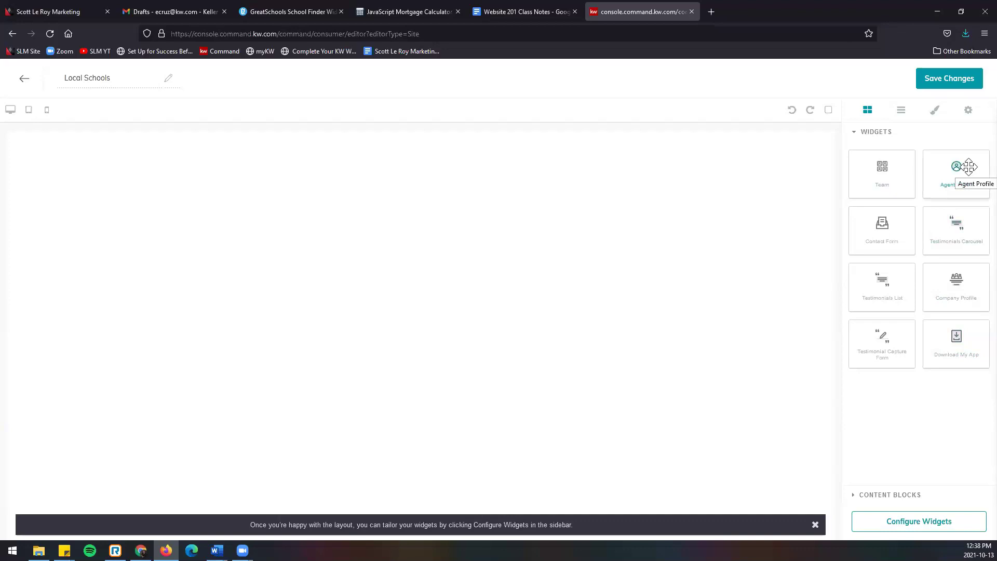
left_click_drag(973, 167, 515, 202)
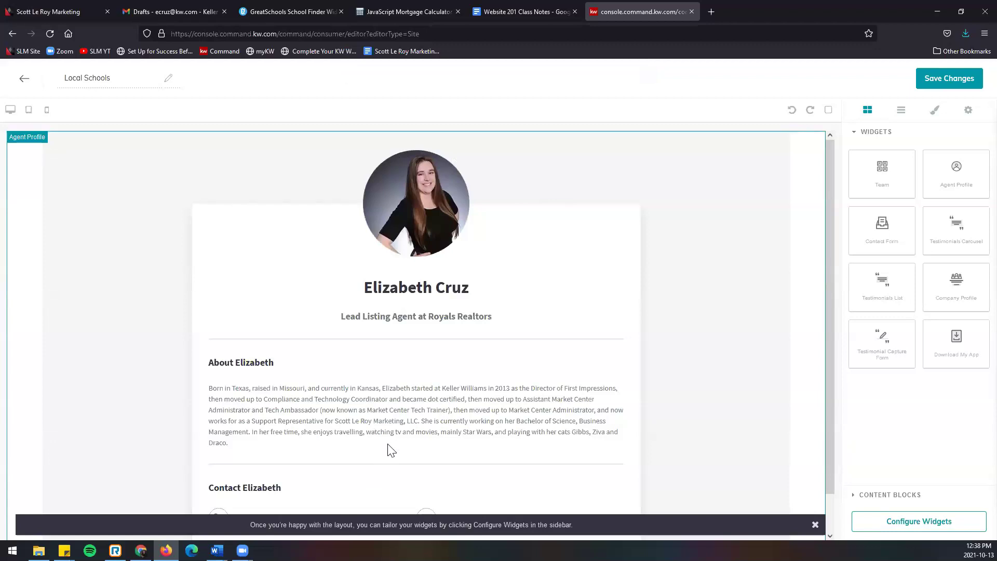
scroll(390, 447, "down", 1)
scroll(390, 449, "up", 1)
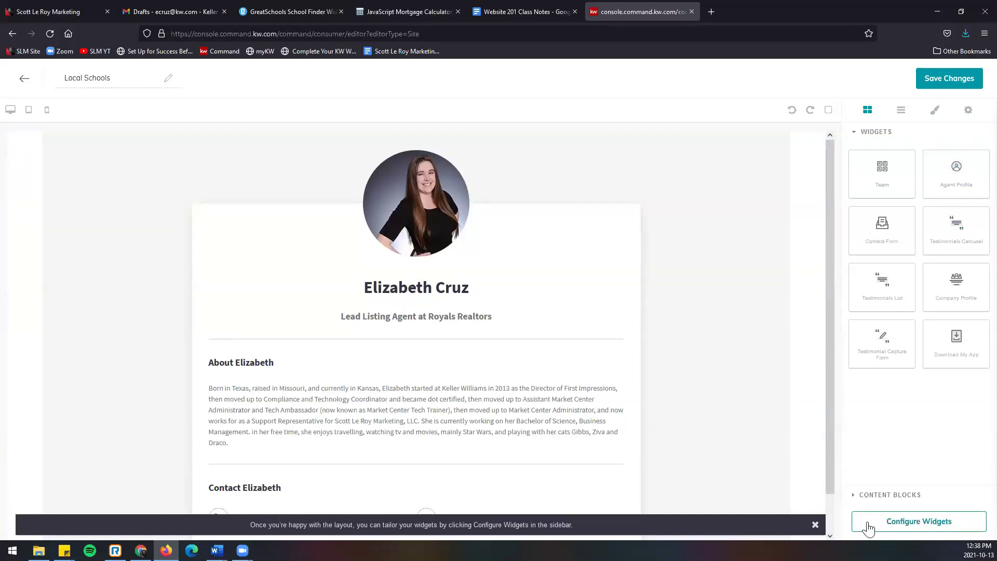
Step: Set the Agent Profile Page Title to 'Local Schools' and Role & Company to 'Search for local schools using GreatSchools School Finder'
left_click(947, 529)
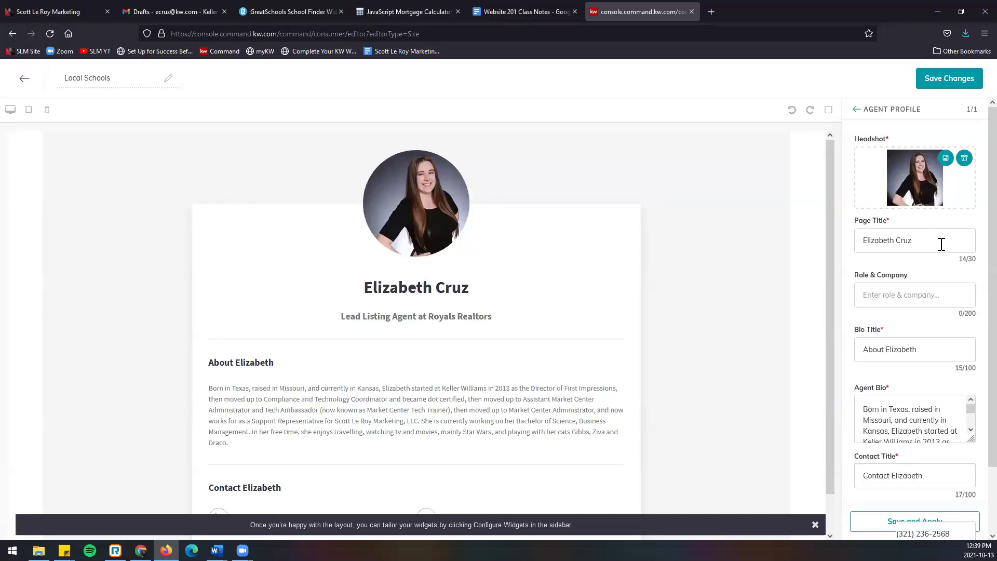
left_click_drag(930, 243, 834, 243)
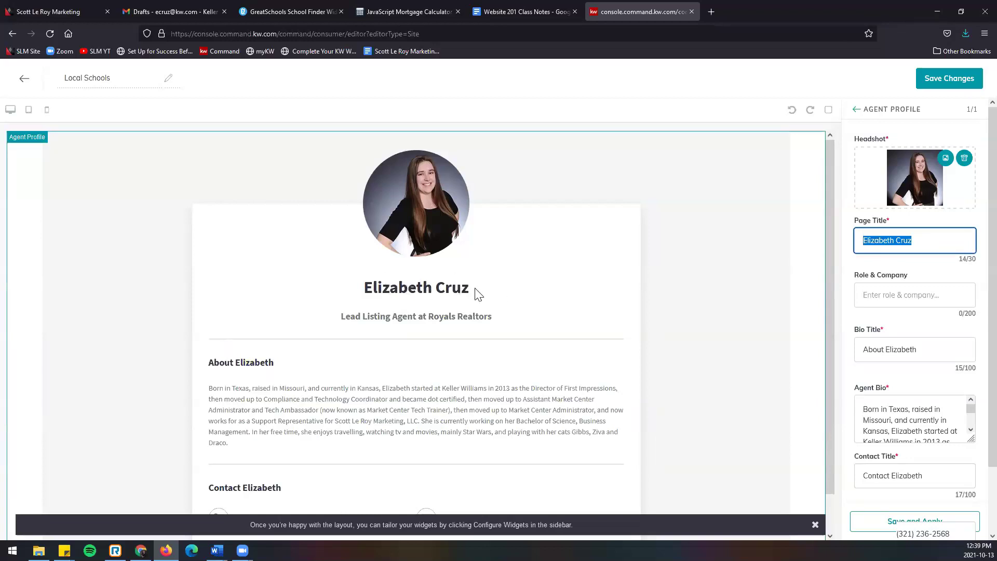
type("Local Schools")
key("Tab")
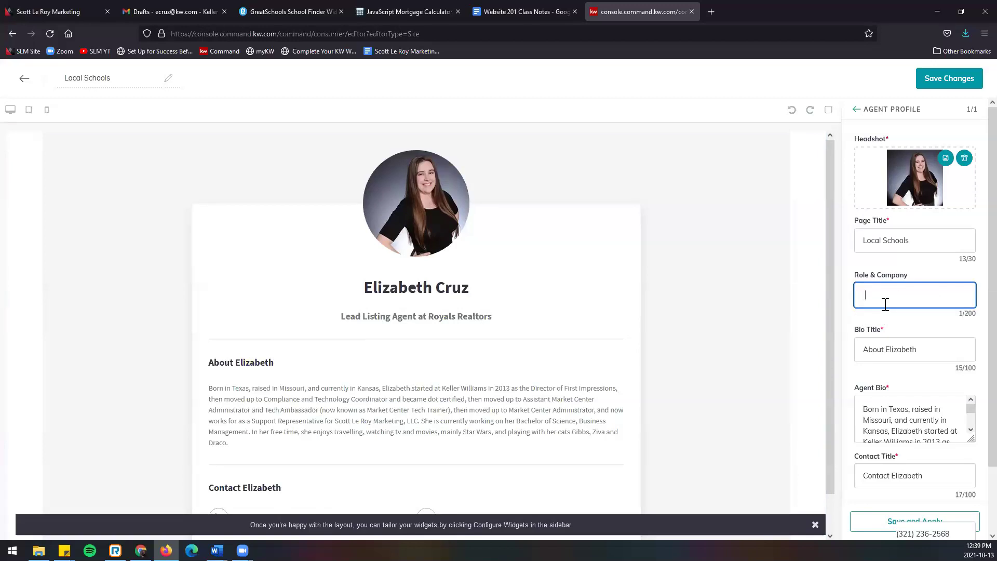
key("BackSpace")
type("Search for loc")
type("al schools")
type(" using Great")
type("Schools Scho")
type("ol Finder!")
key("Home")
key("End")
key("Tab")
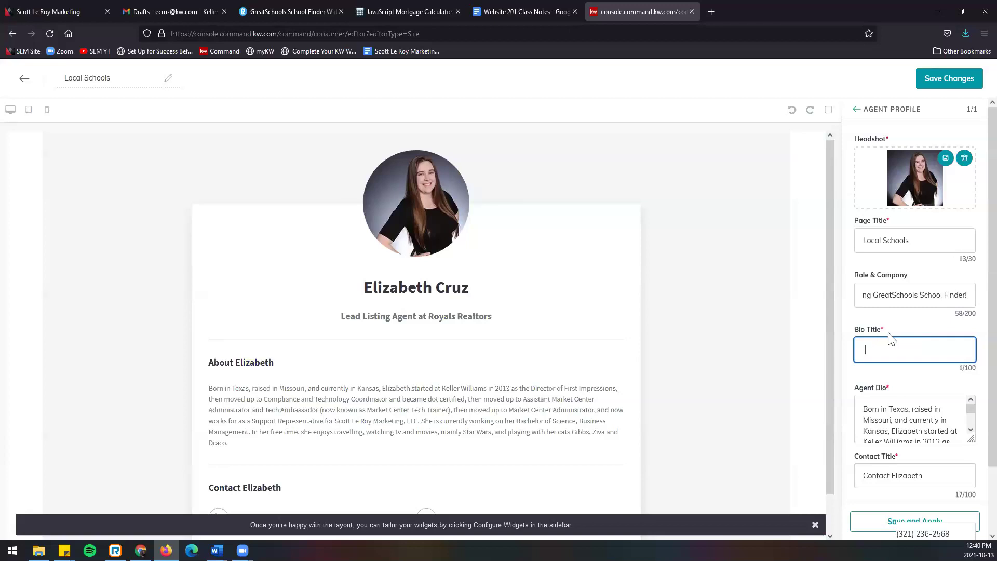
scroll(892, 338, "down", 3)
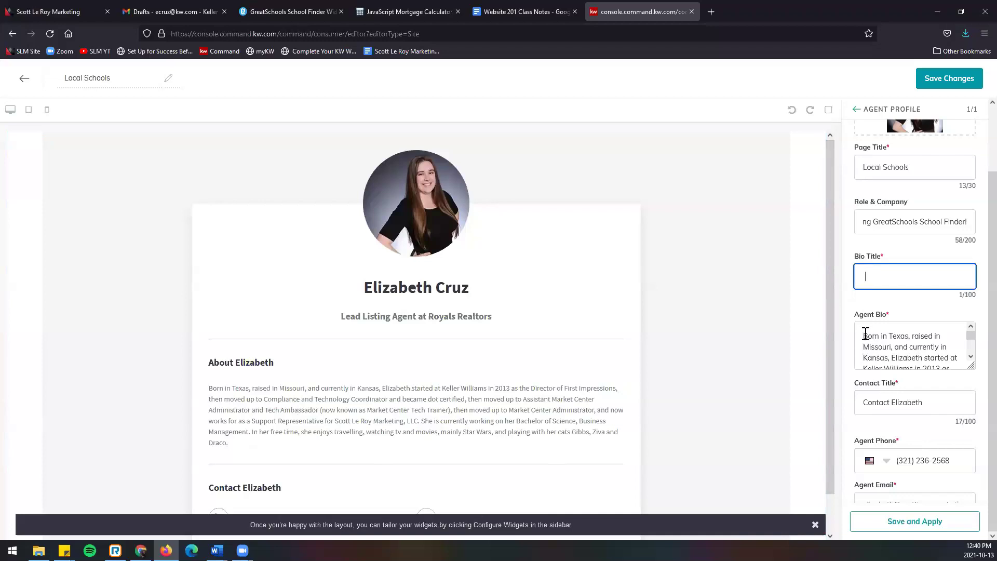
Step: Replace the Agent Bio text with the pasted GreatSchools widget code
left_click_drag(865, 336, 965, 404)
key("BackSpace")
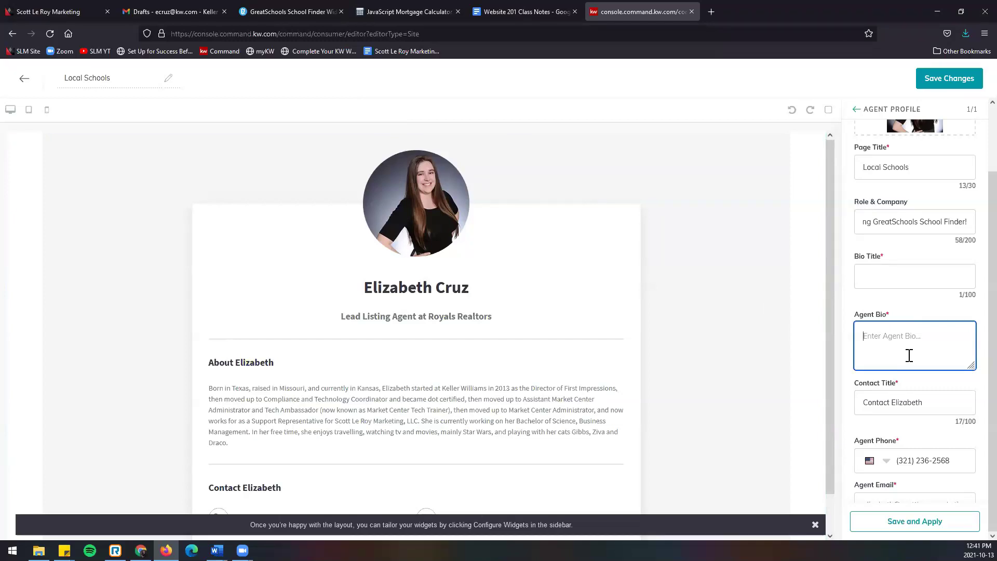
right_click(881, 339)
left_click(926, 417)
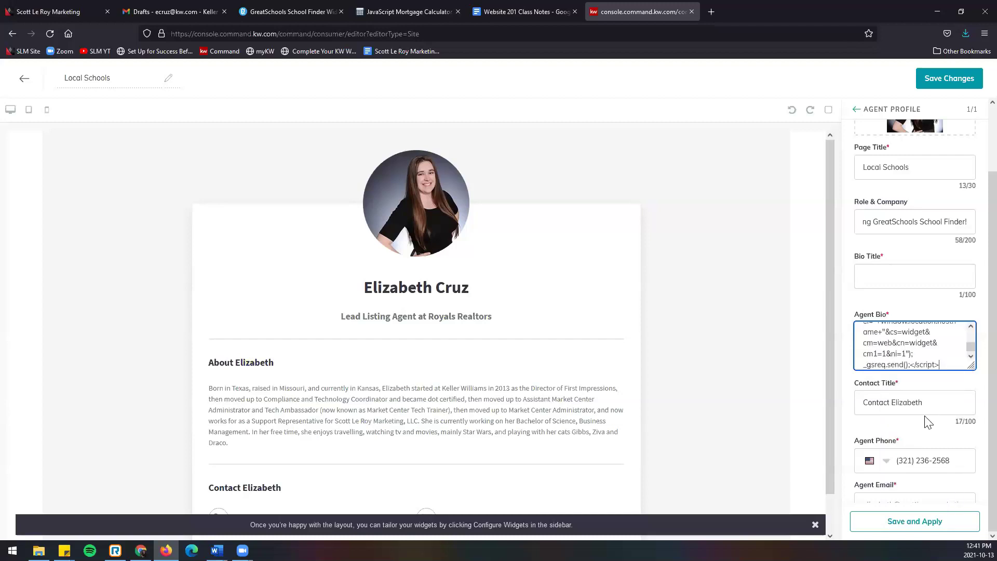
scroll(900, 346, "up", 5)
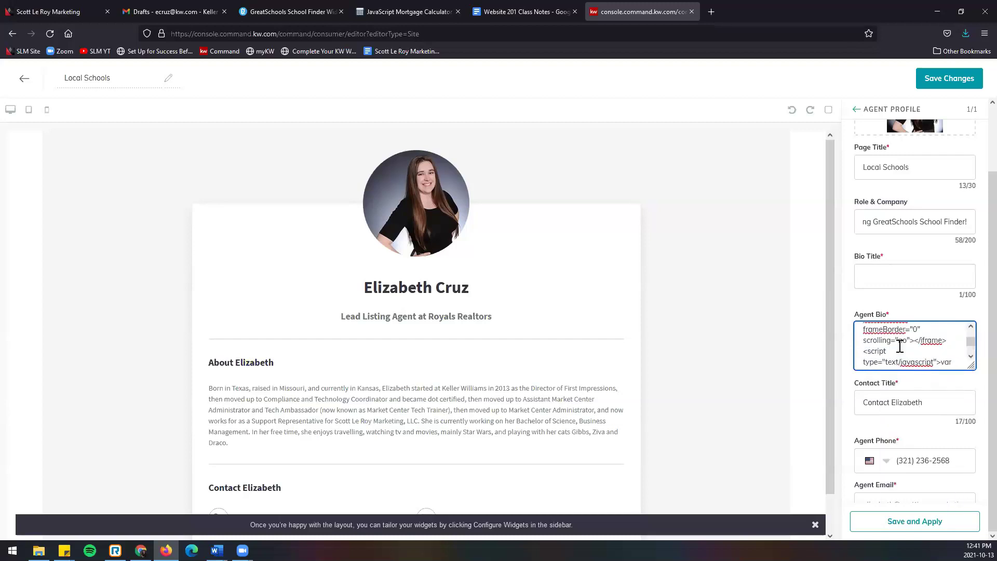
scroll(899, 346, "up", 4)
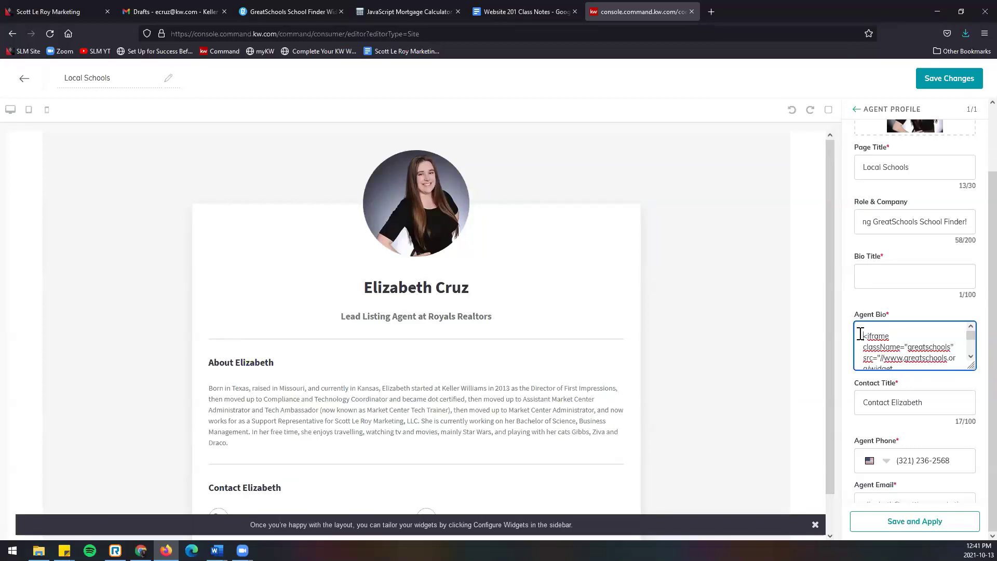
Step: Add a <center> tag after the bio code, zoom the browser to 90%, and apply the changes
type("<center>")
scroll(898, 334, "down", 10)
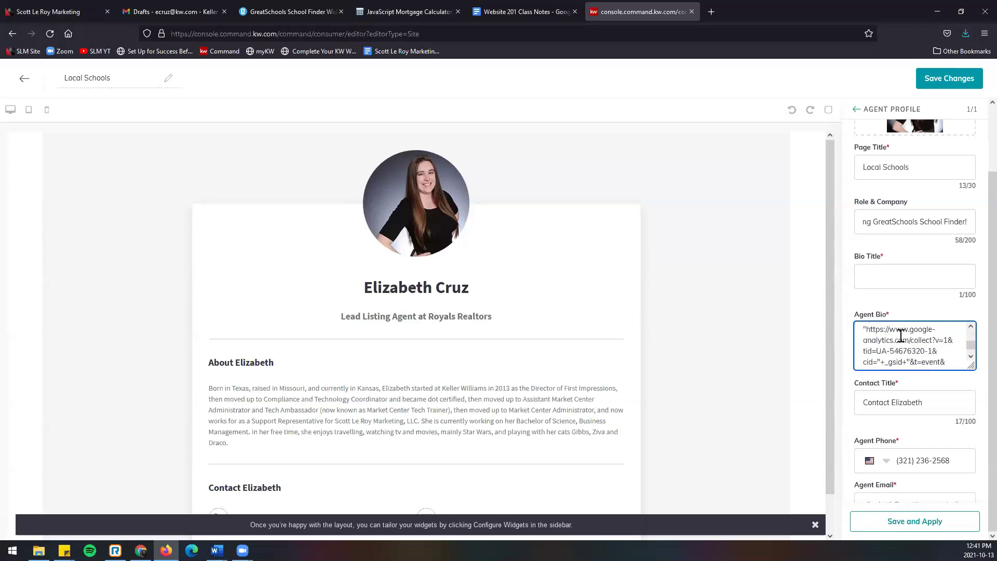
left_click(949, 360)
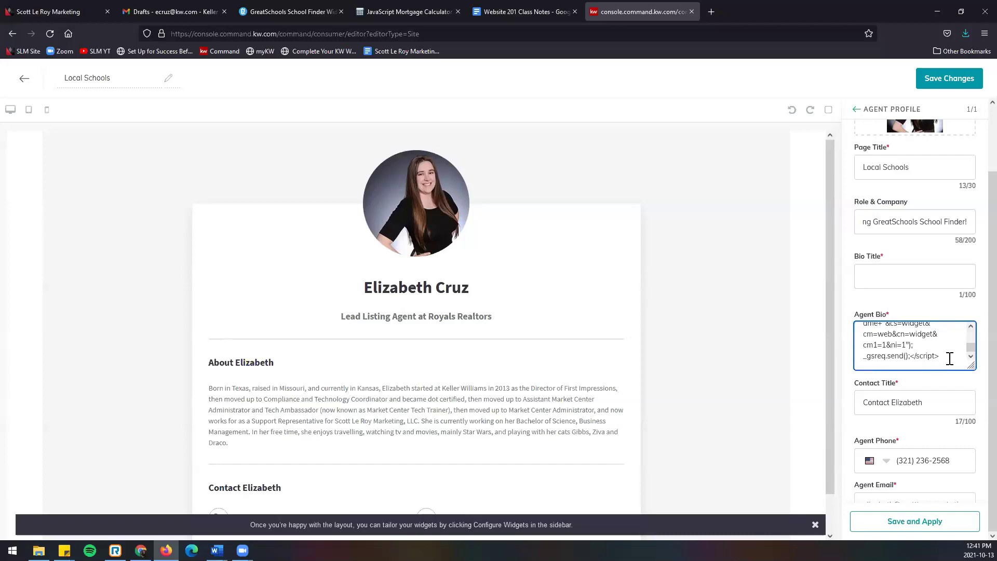
type("<center>")
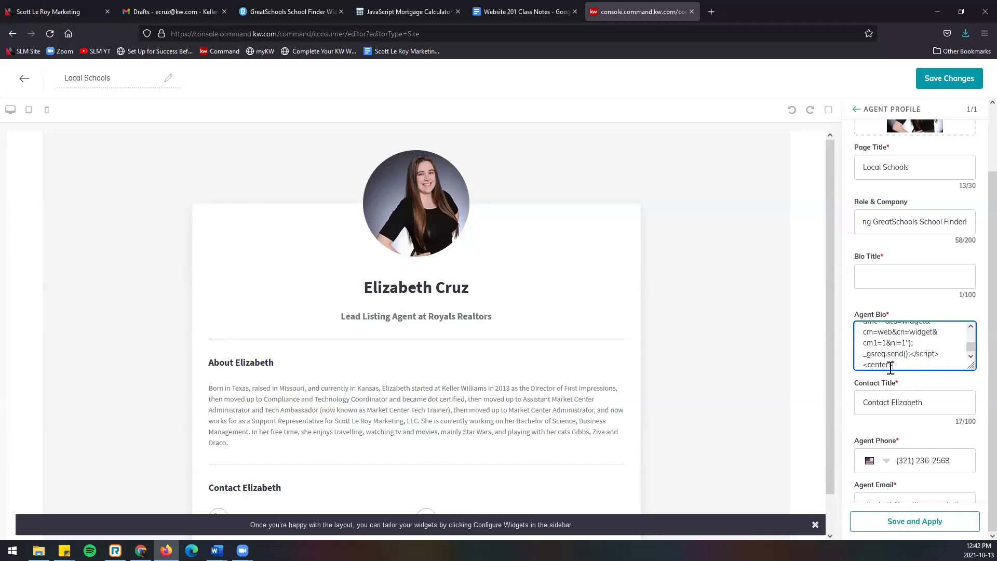
left_click_drag(893, 365, 864, 368)
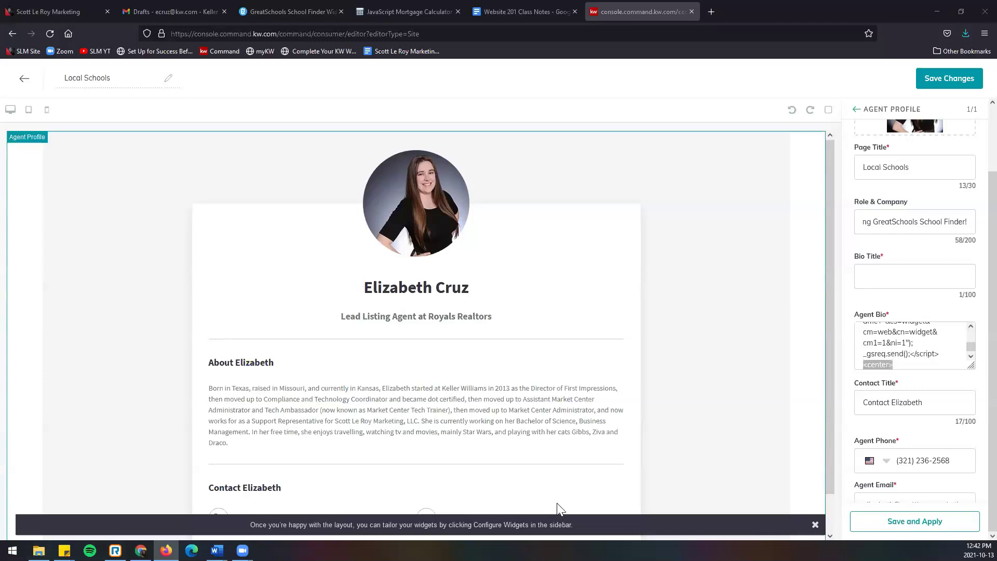
left_click(934, 362)
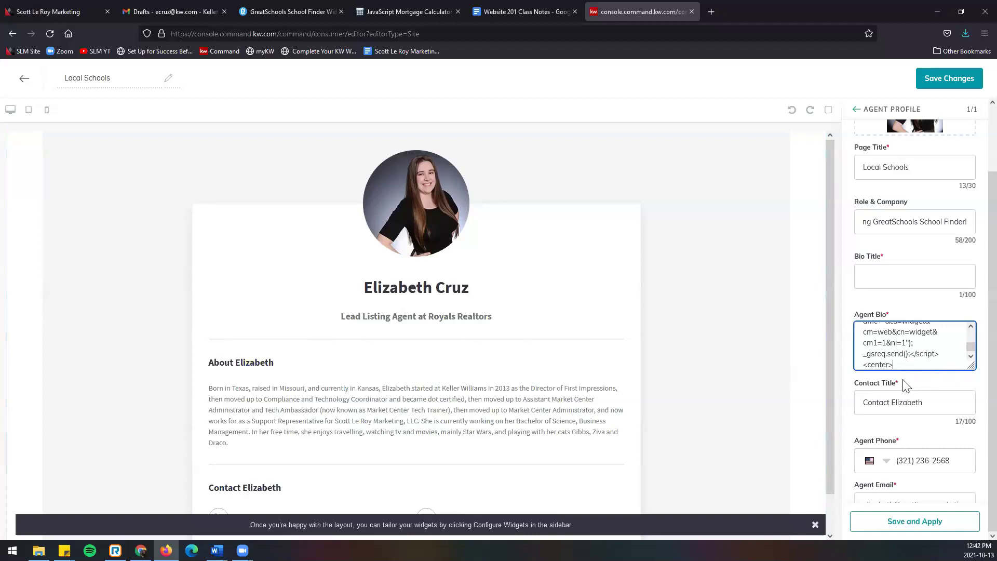
key("ctrl+minus")
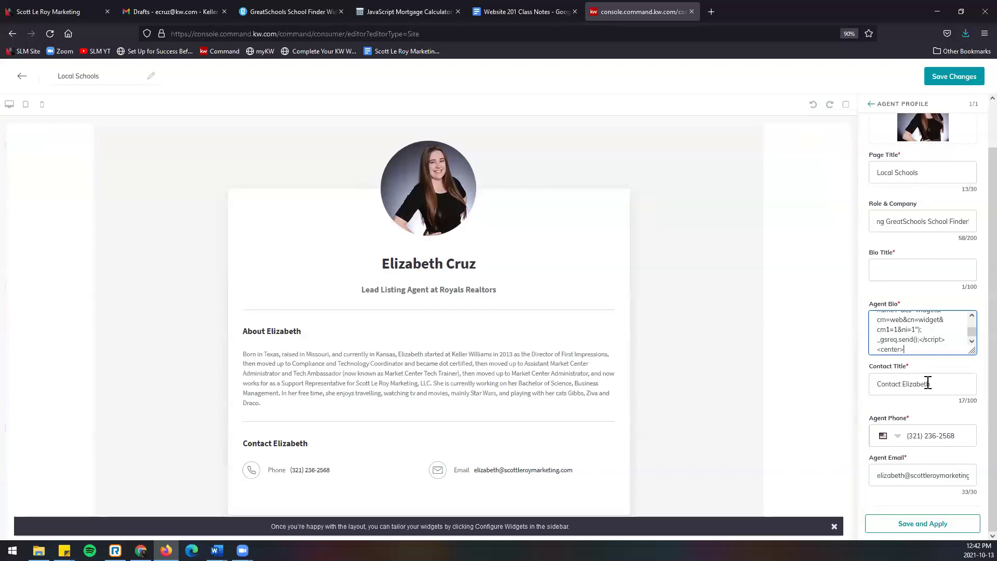
left_click(886, 530)
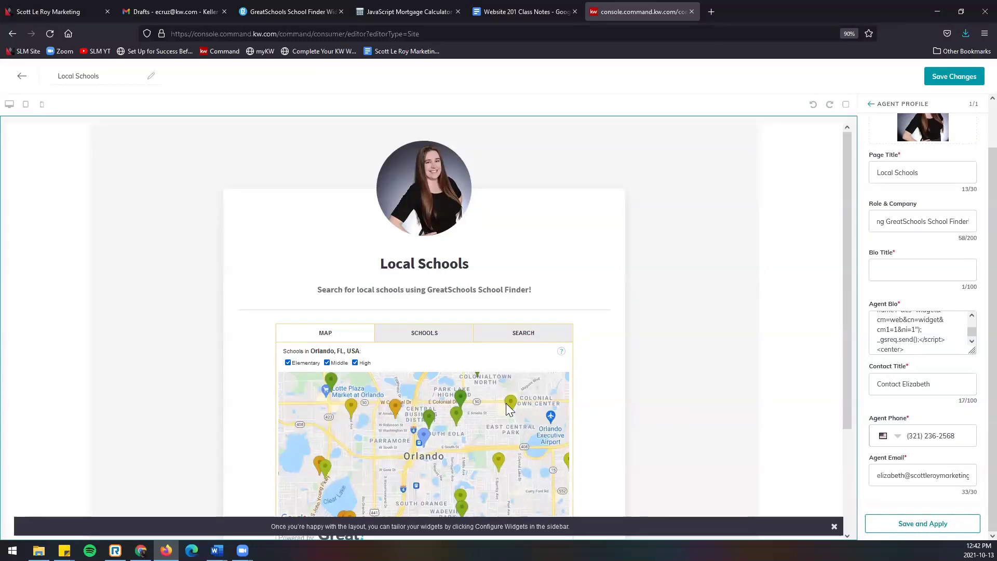
Step: Save the Local Schools page changes and decline continuing to the publishing settings
left_click(946, 77)
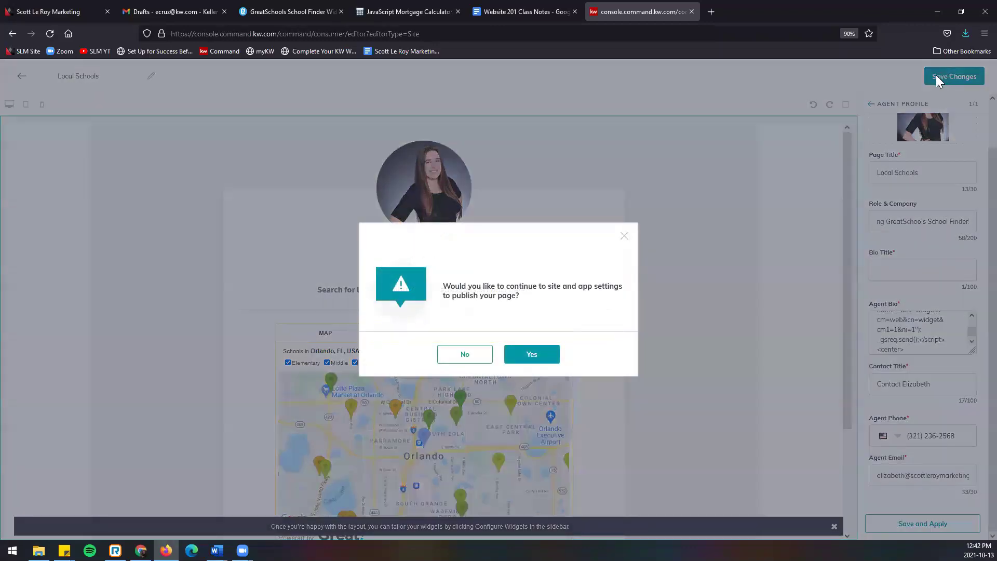
left_click(477, 356)
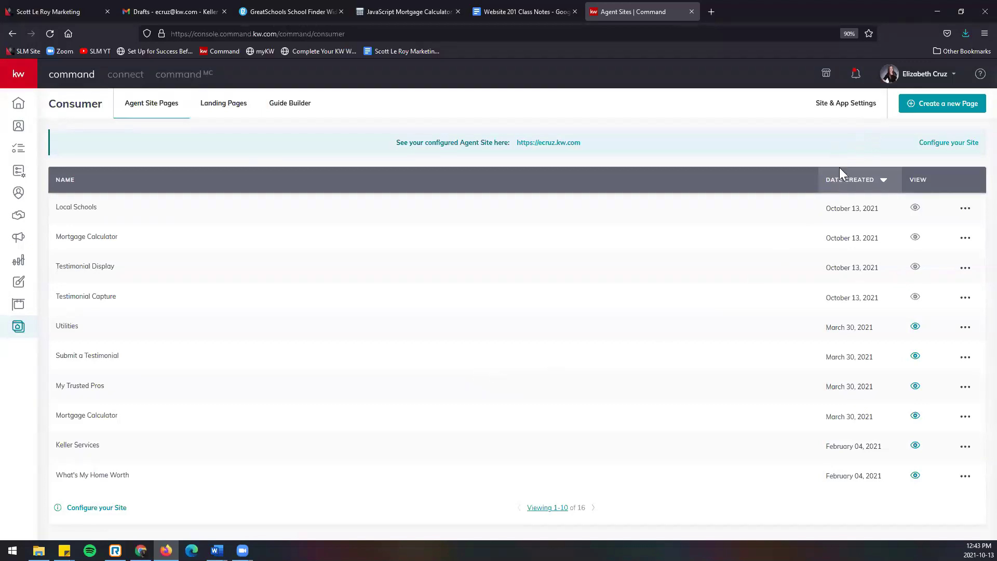
Step: Switch to the Gmail Drafts browser tab
left_click(175, 12)
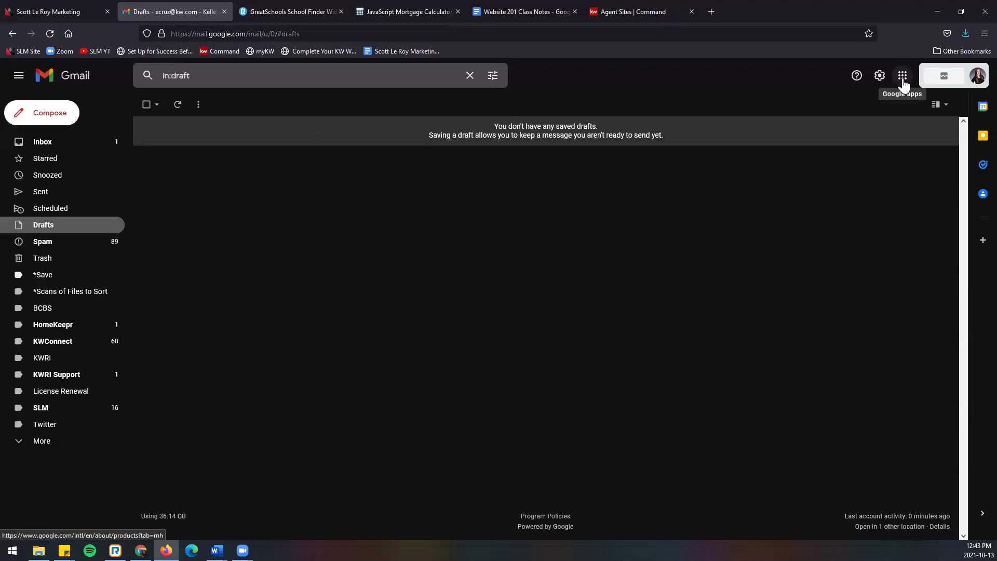
Step: Launch Google Docs in a new tab from Gmail's Google apps grid
left_click(902, 78)
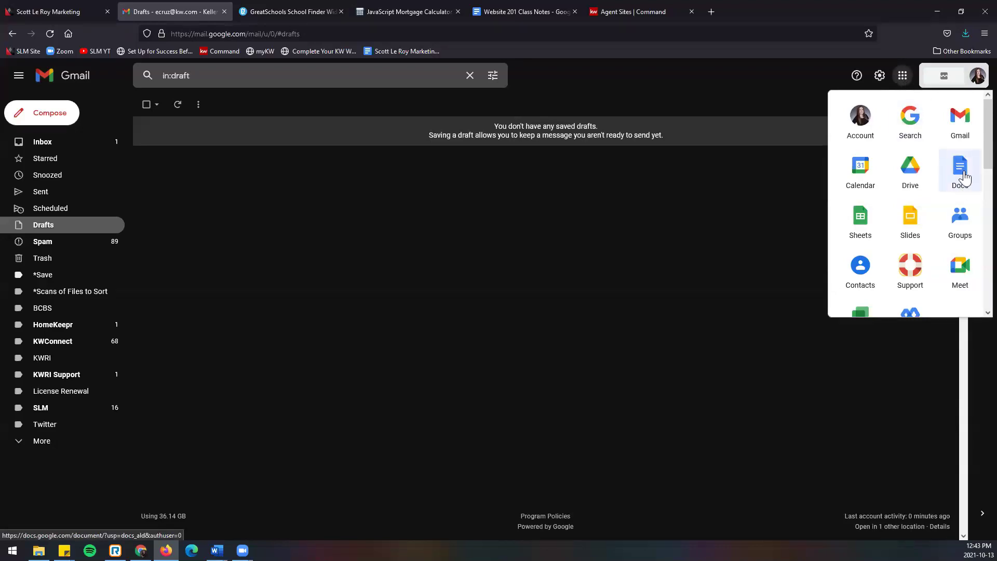
scroll(906, 197, "down", 6)
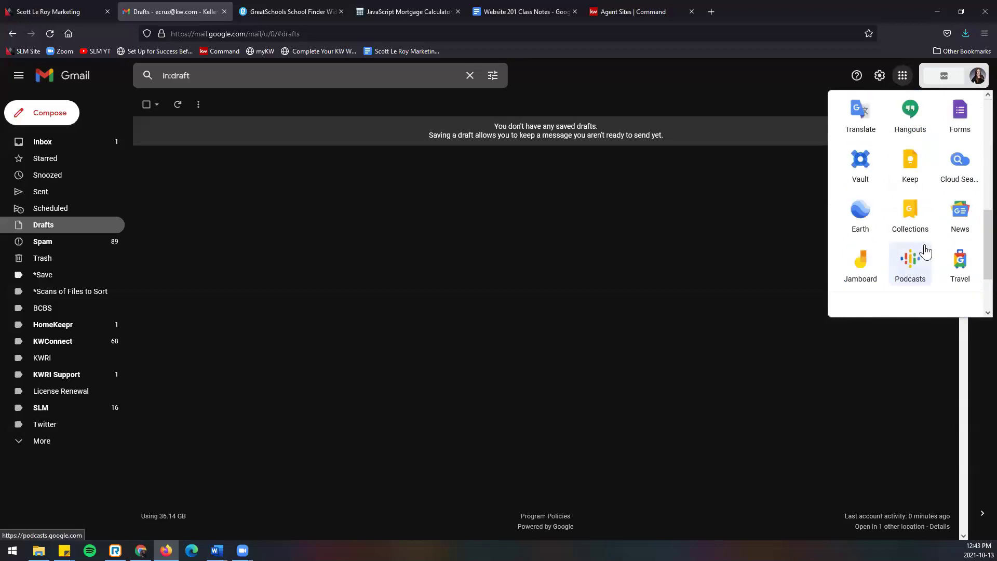
scroll(925, 251, "up", 6)
scroll(925, 251, "up", 1)
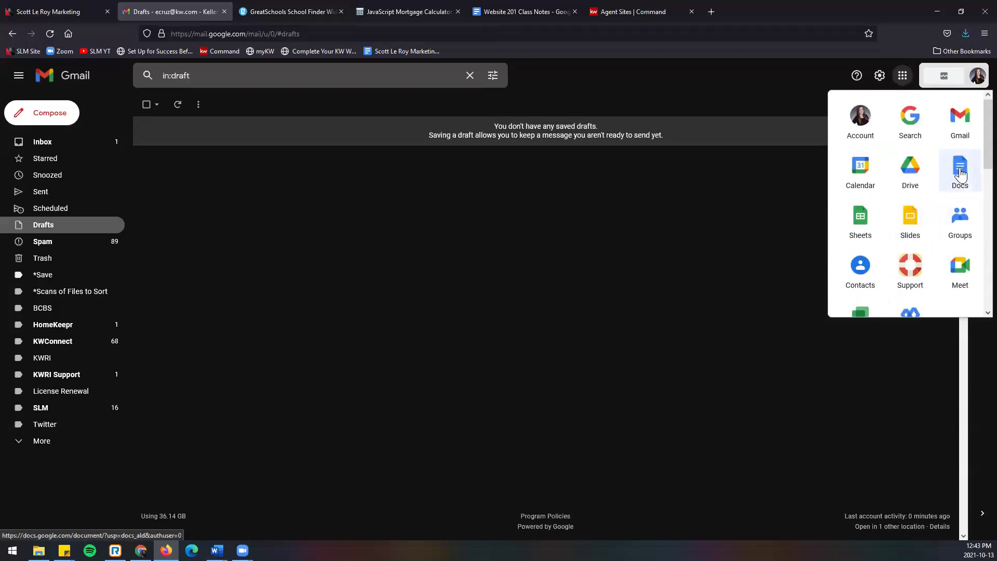
left_click(959, 172)
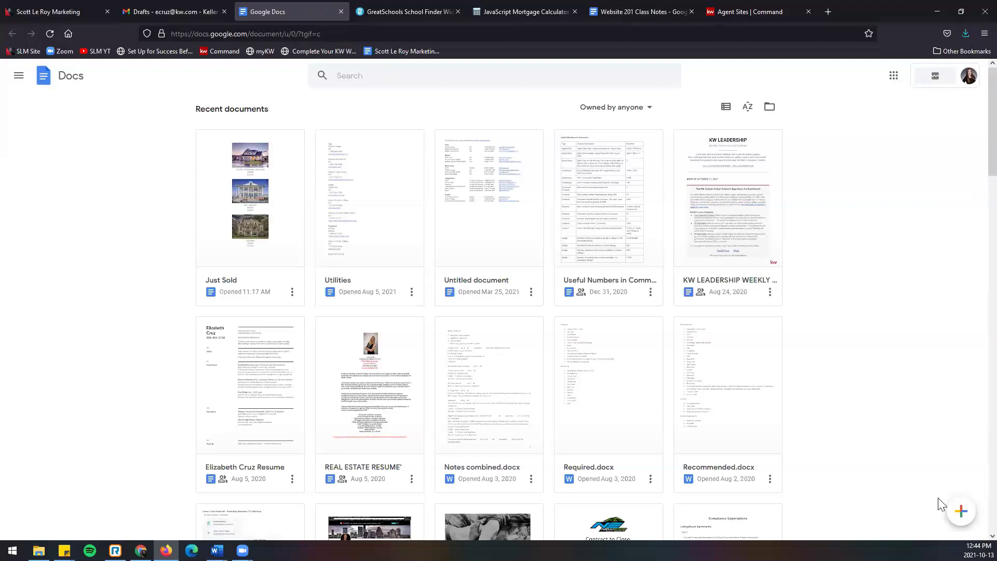
Step: Create a new blank Google document and rename it from Untitled to 'Just Sold2'
mouse_move(958, 517)
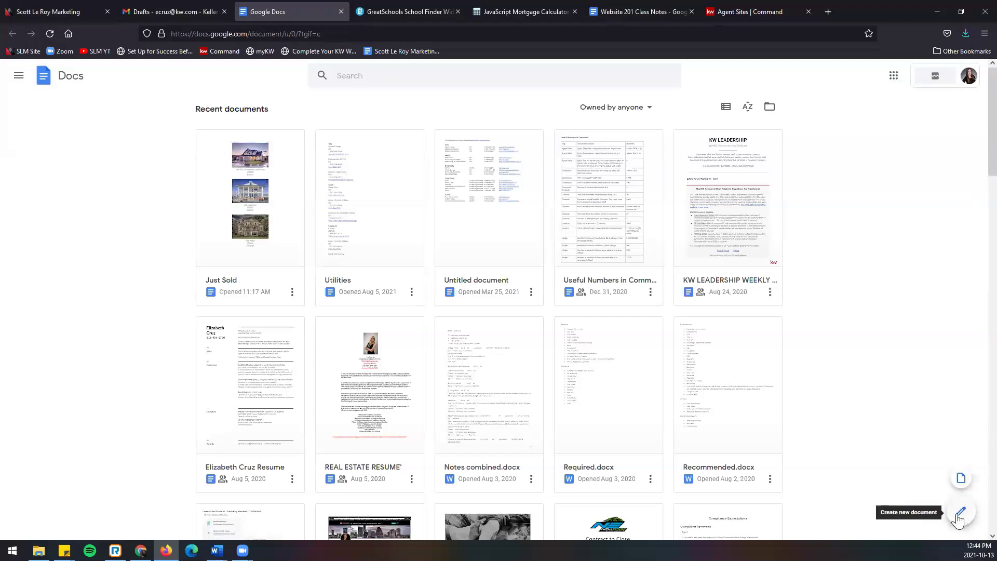
left_click(959, 514)
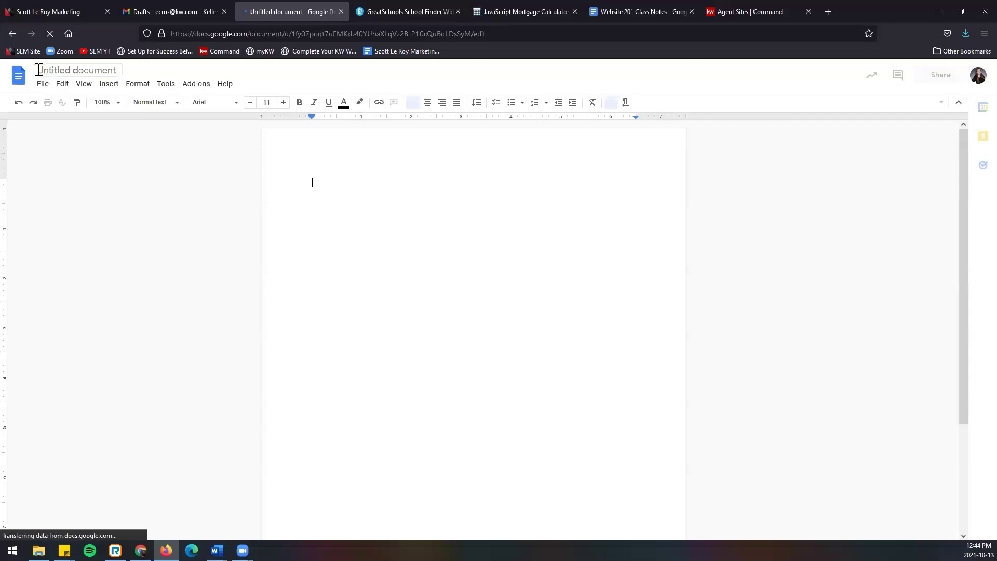
left_click_drag(39, 71, 126, 76)
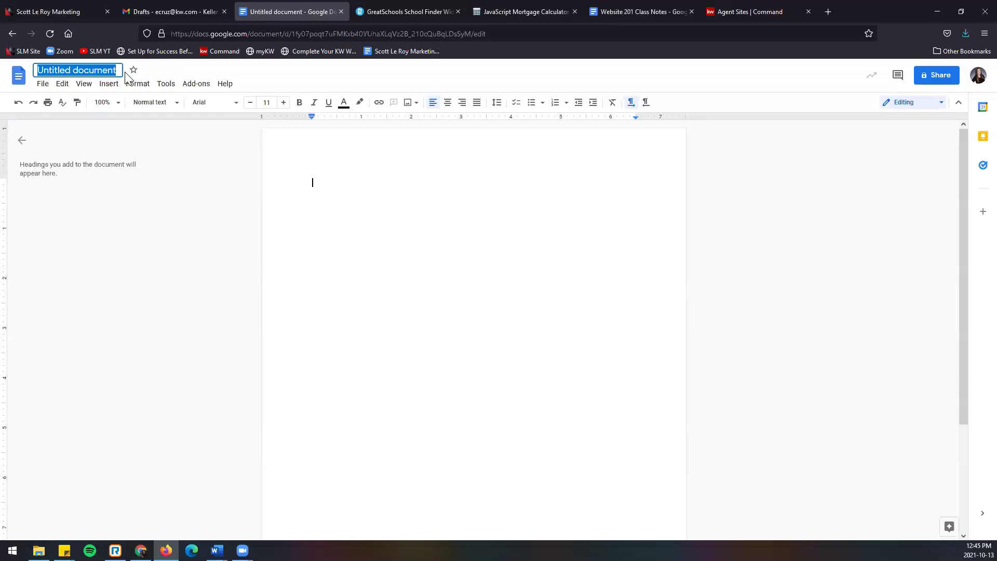
type("Just Slo")
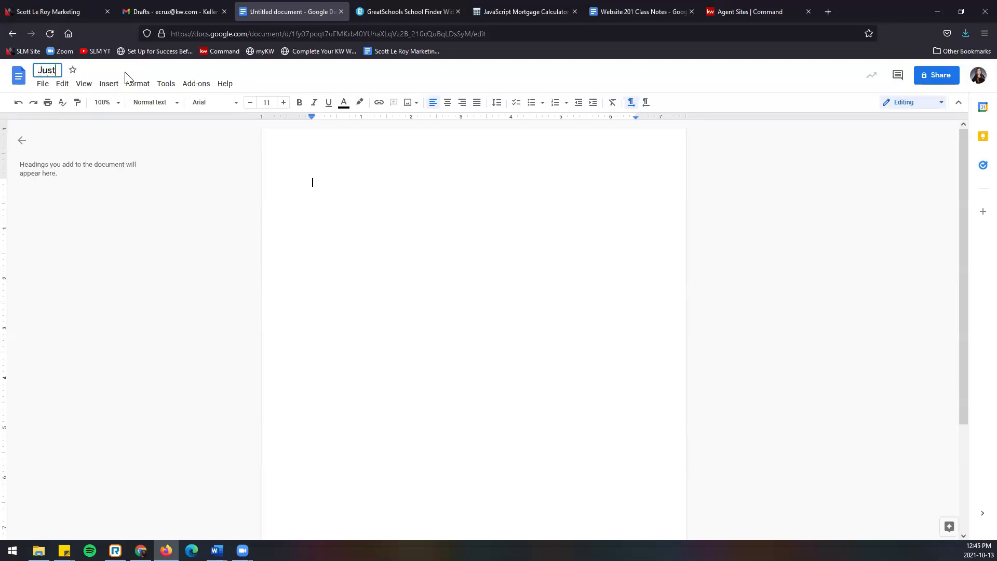
key("BackSpace")
key("BackSpace")
type("old2")
left_click(380, 197)
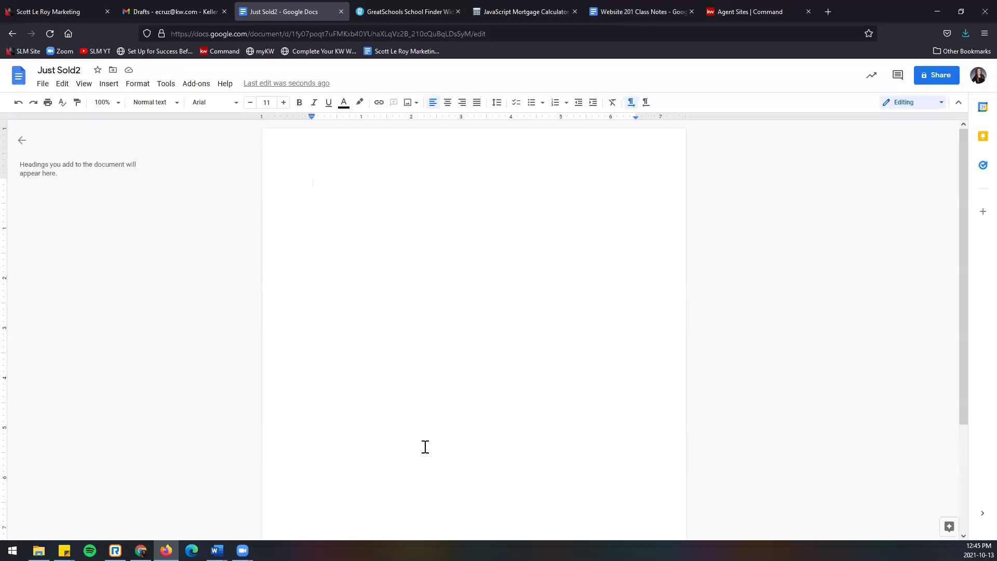
Step: Upload the lost-places house photo, shrink it and centre it on the page
left_click(407, 102)
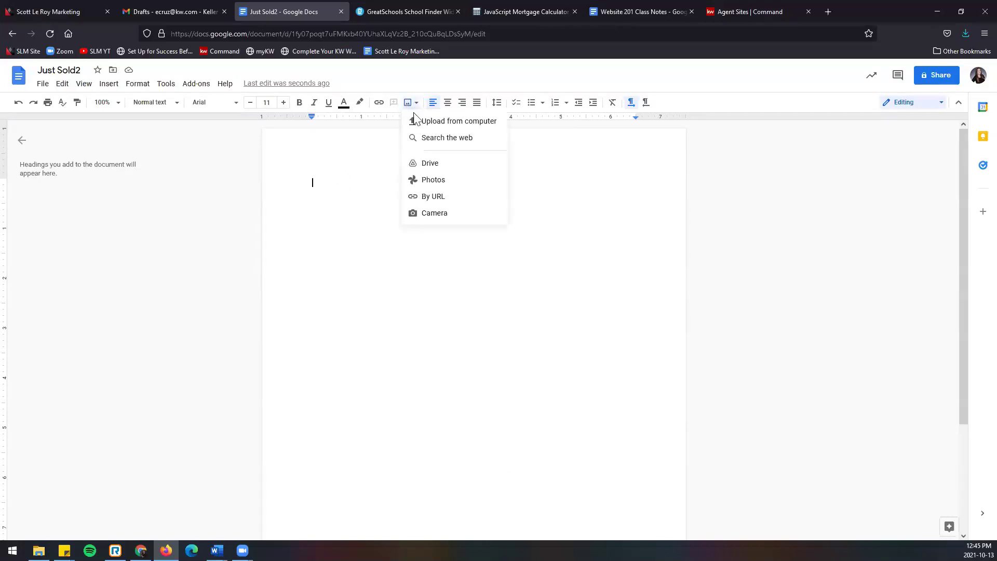
left_click(441, 124)
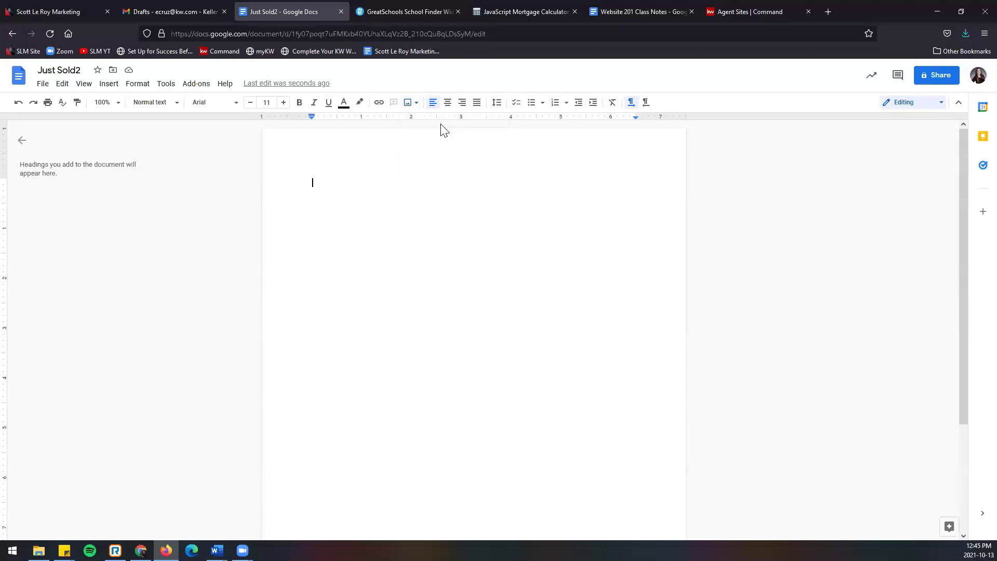
left_click(276, 93)
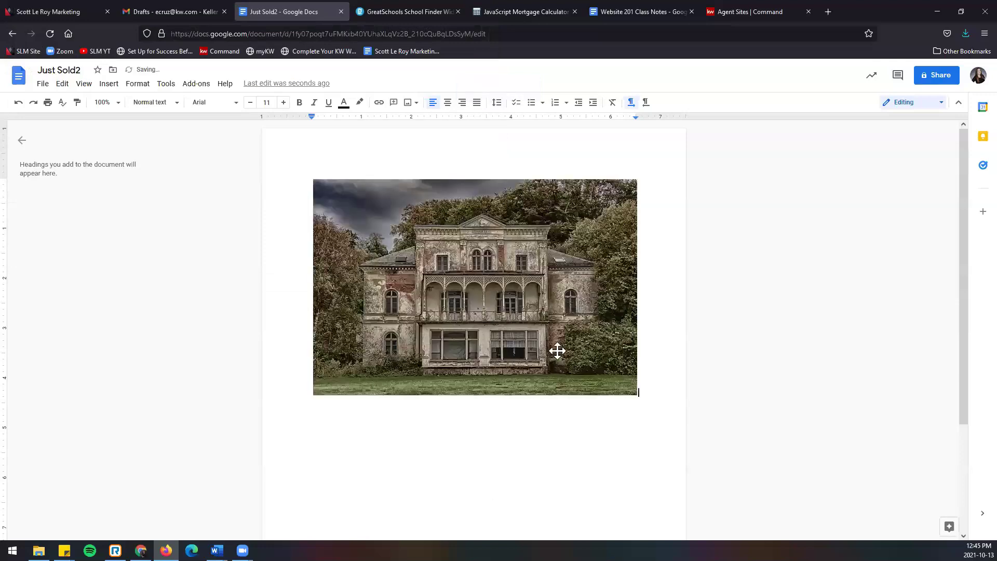
left_click(637, 395)
left_click_drag(637, 395, 453, 272)
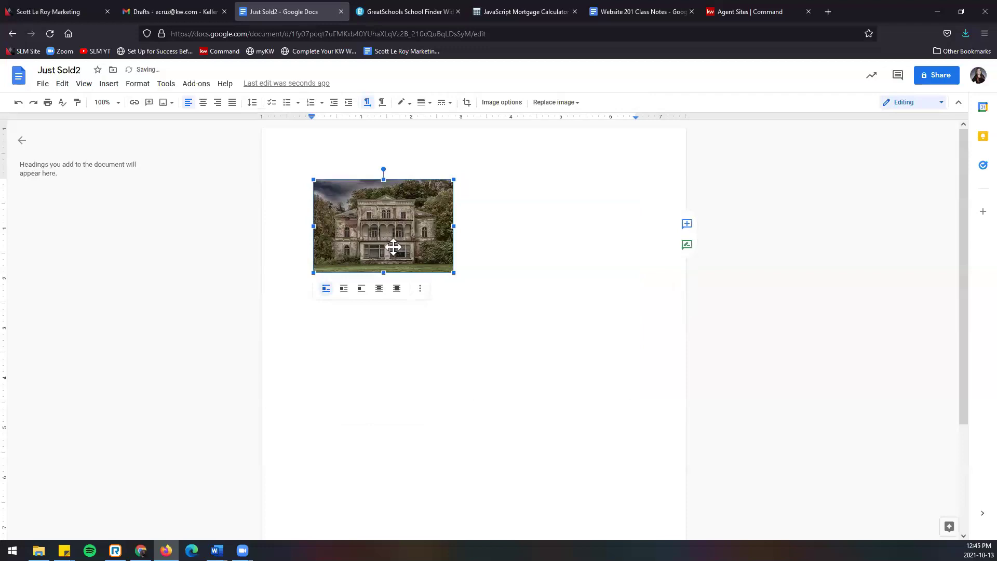
left_click(203, 103)
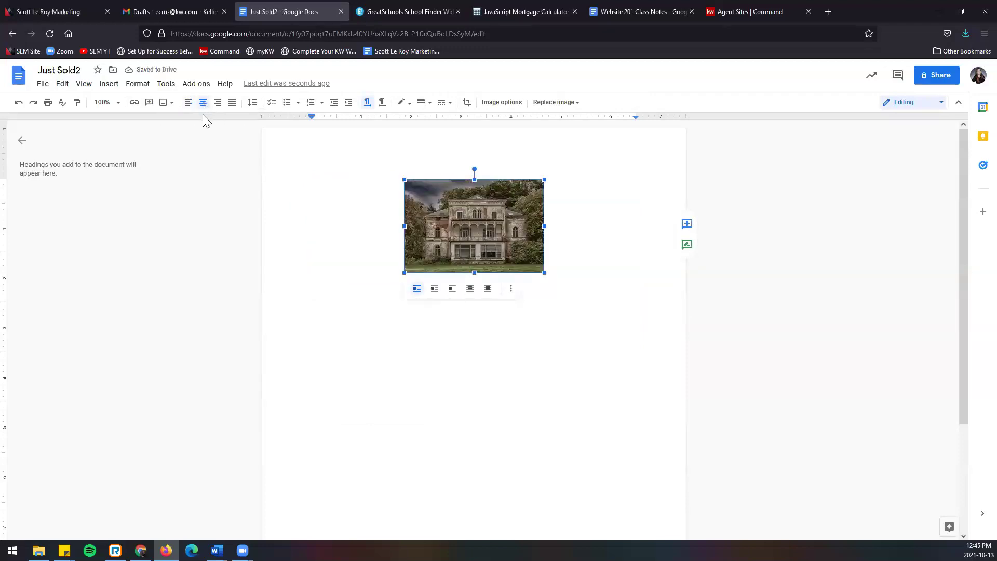
Step: Caption the photo with '123 Main St' and 'Raymore MO 64083' on two bold lines
left_click(591, 315)
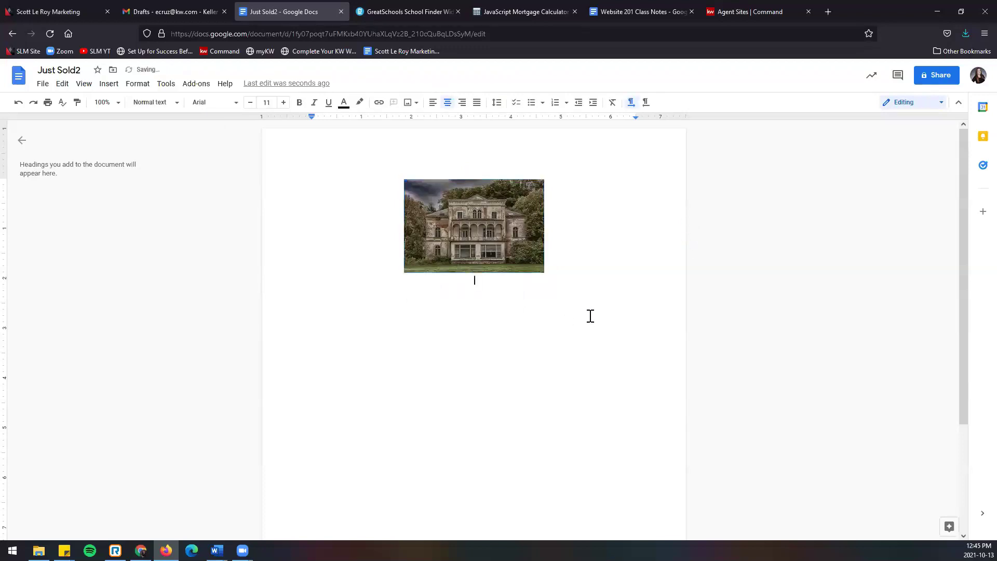
type("123 Main St Raymore Mo")
key("BackSpace")
key("BackSpace")
type("O ")
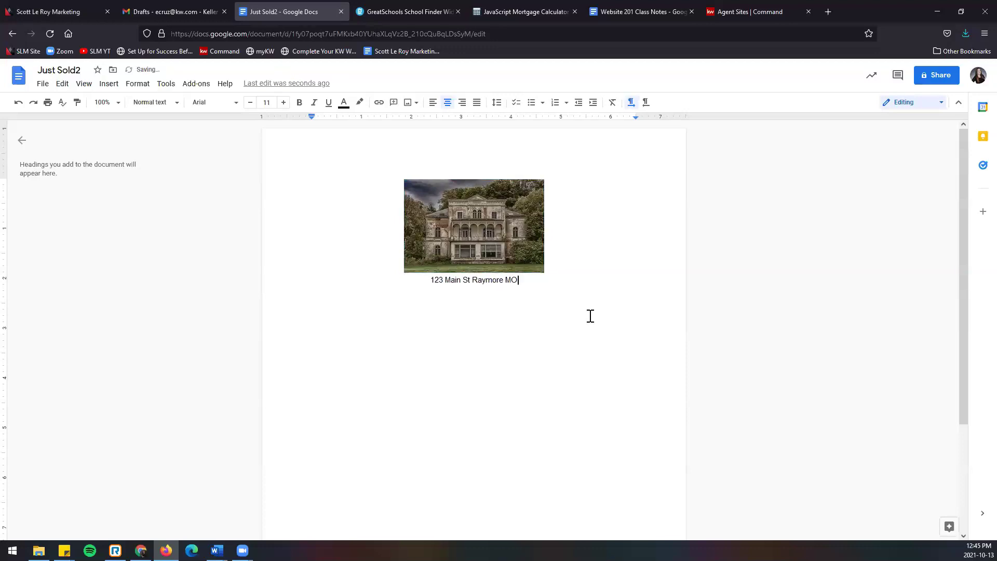
type("64083")
left_click(462, 281)
key("Return")
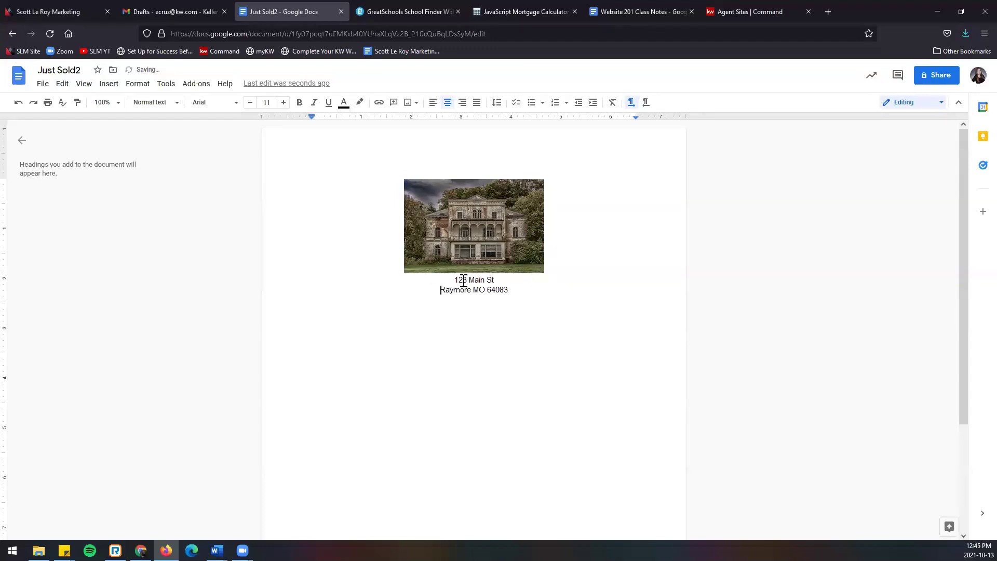
left_click_drag(454, 280, 514, 290)
key("ctrl+b")
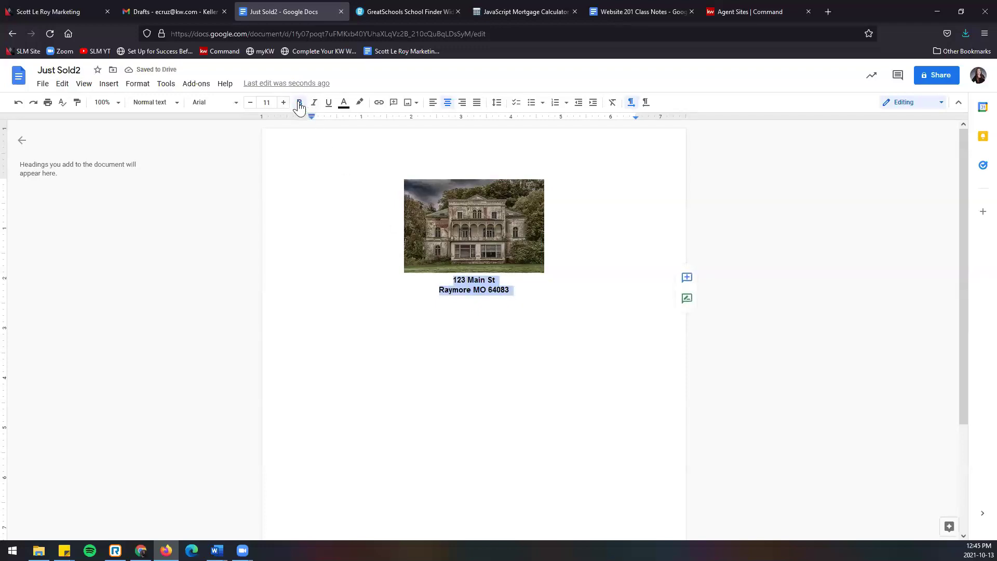
Step: Add the price $299,000.00 and date 10/12/2021 below the address
left_click(534, 291)
key("Return")
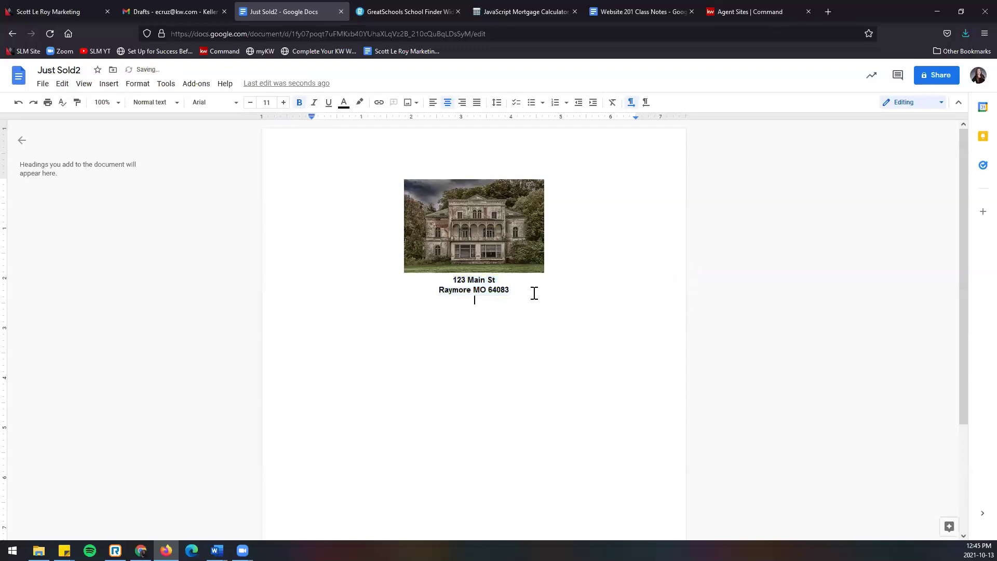
type("299,000.000")
key("BackSpace")
type("$")
type("2/2021")
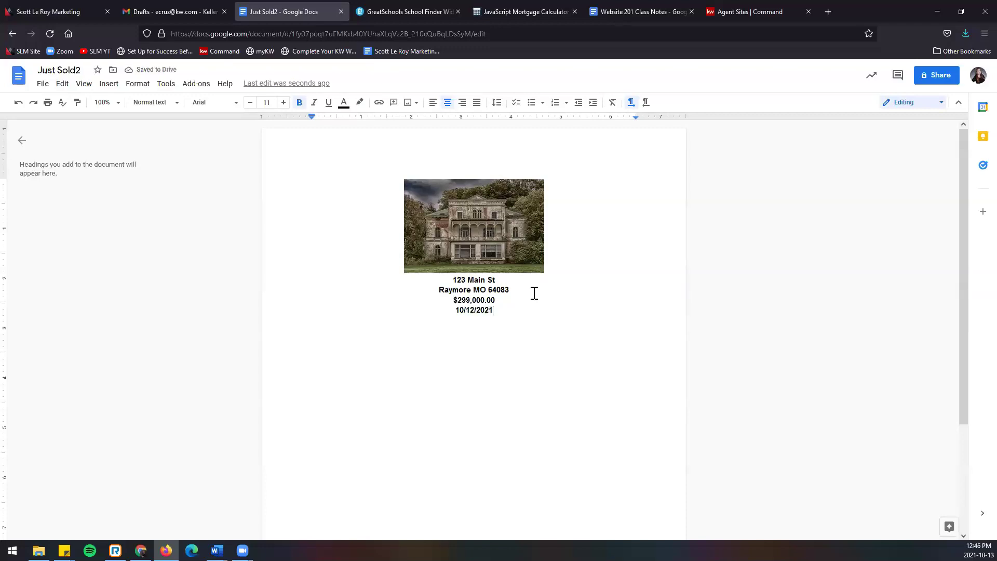
key("Return")
key("Return")
Step: Insert the large-home photo below the first listing and shrink it
left_click(408, 102)
left_click(426, 122)
left_click(213, 90)
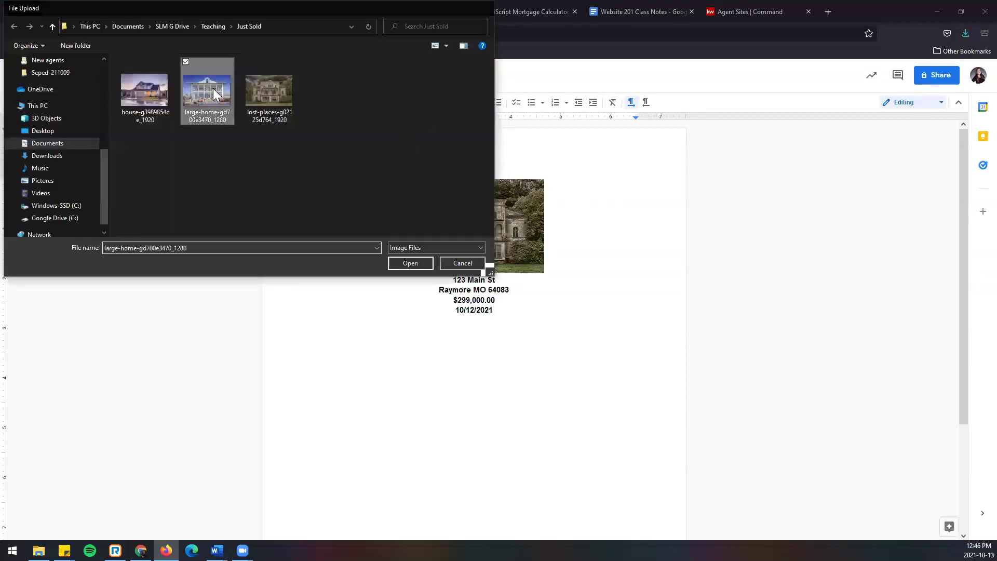
double_click(213, 89)
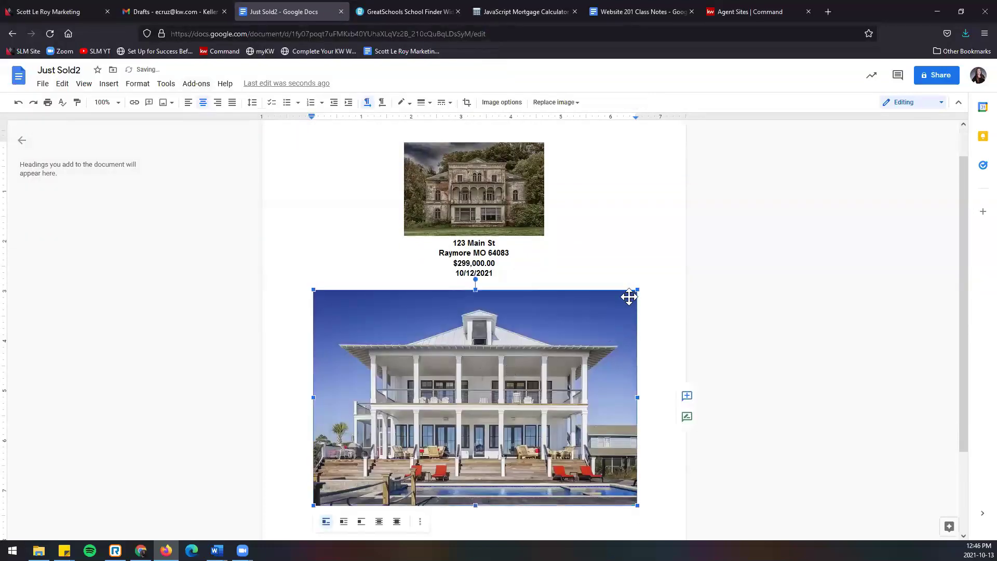
left_click_drag(637, 289, 448, 418)
left_click(559, 371)
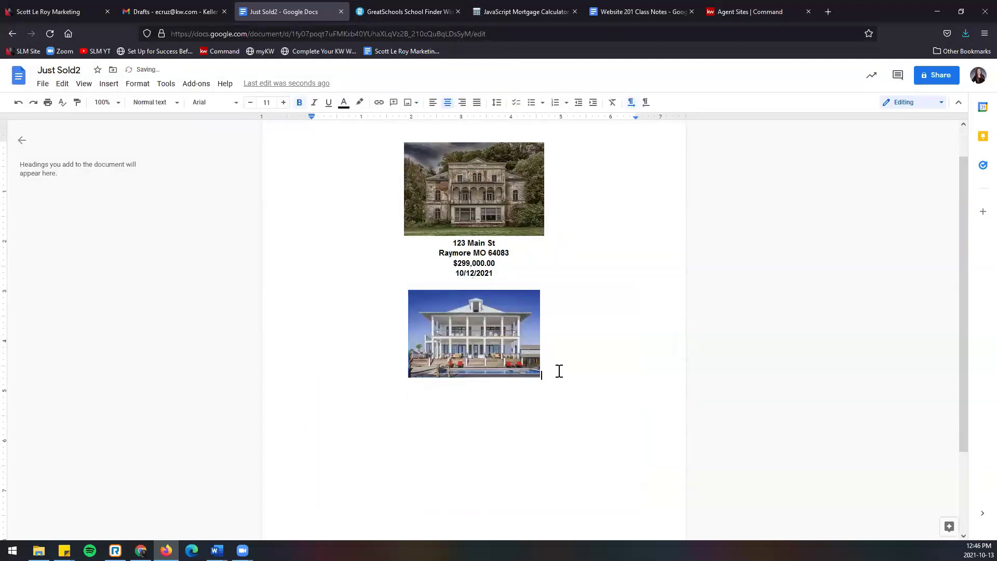
Step: Caption it 456 Lawrence Ave, Liberty, KS 12345, $350,000.00, 10/15/2021
type("456 ")
type("Lawrence")
type("Ave")
type("Liberty, KS")
type(" 12345")
type("350,000.00")
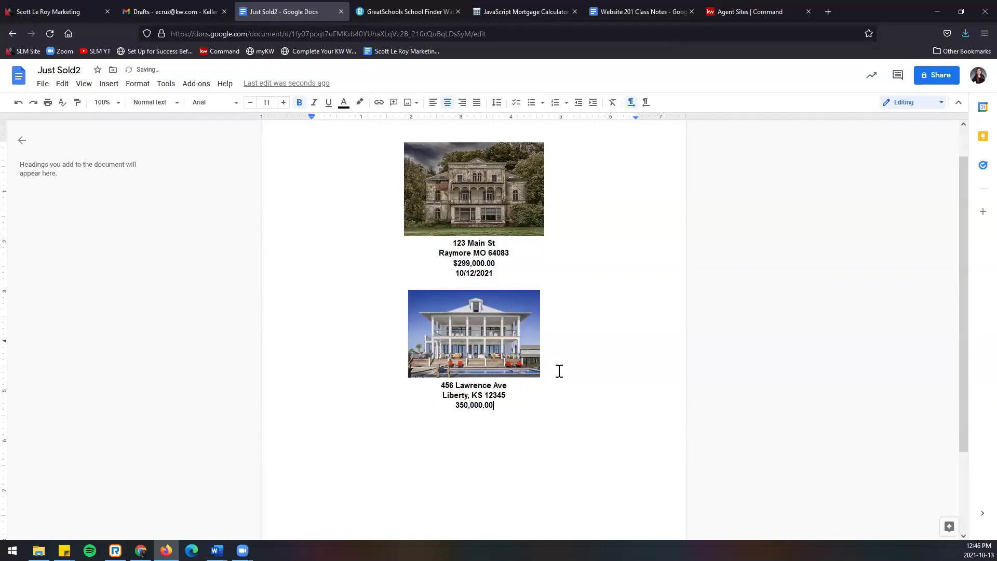
type("$")
type("10/15/21")
key("BackSpace")
key("BackSpace")
type("2021")
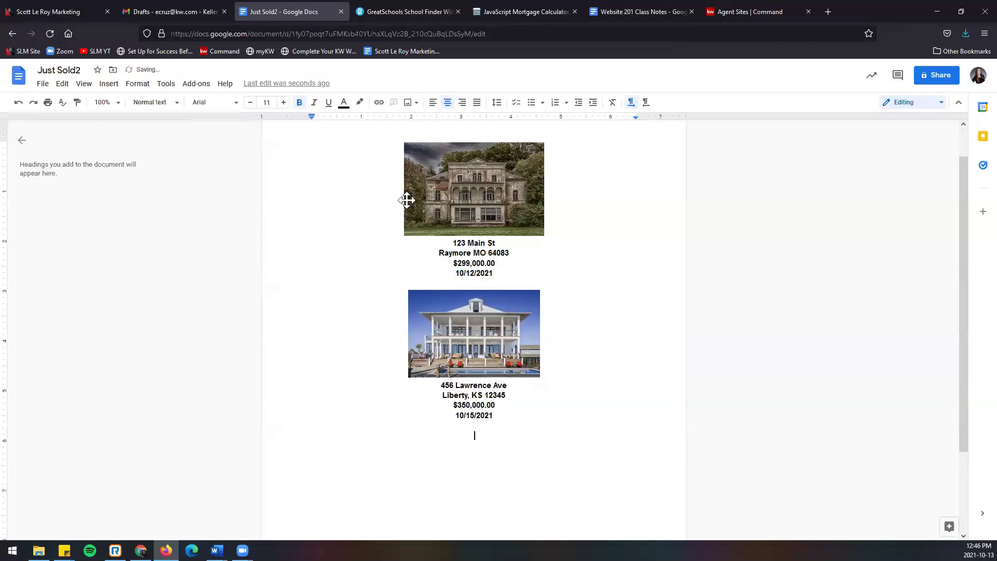
Step: Insert a third house photo from the Just Sold folder and shrink it to listing size
left_click(408, 102)
left_click(423, 124)
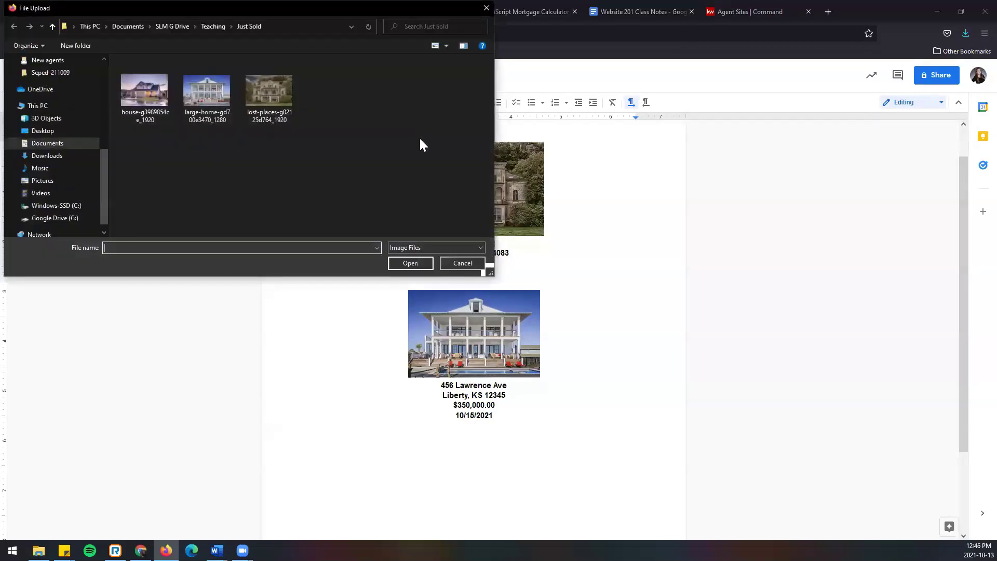
double_click(140, 88)
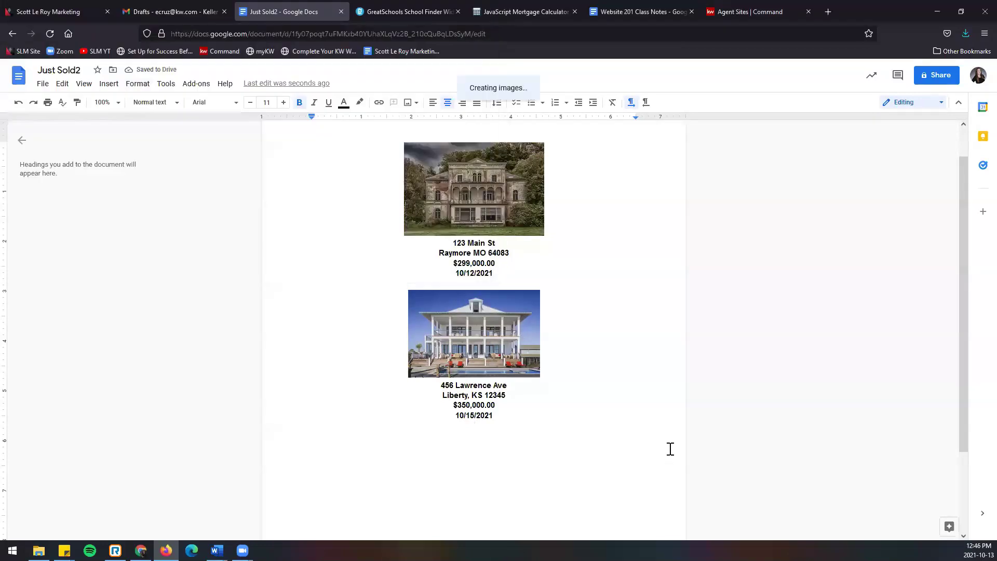
left_click(582, 419)
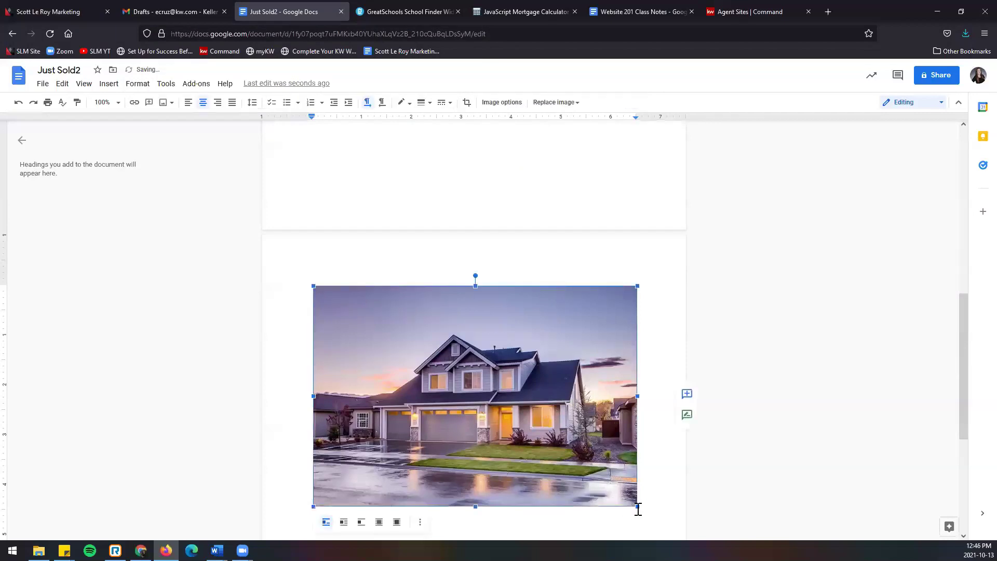
left_click_drag(637, 507, 462, 372)
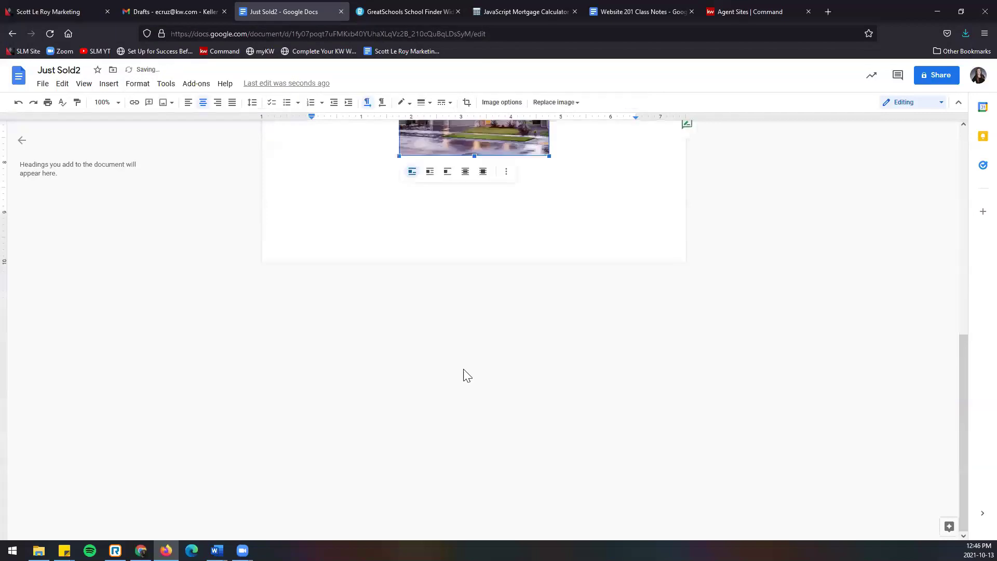
scroll(616, 451, "up", 5)
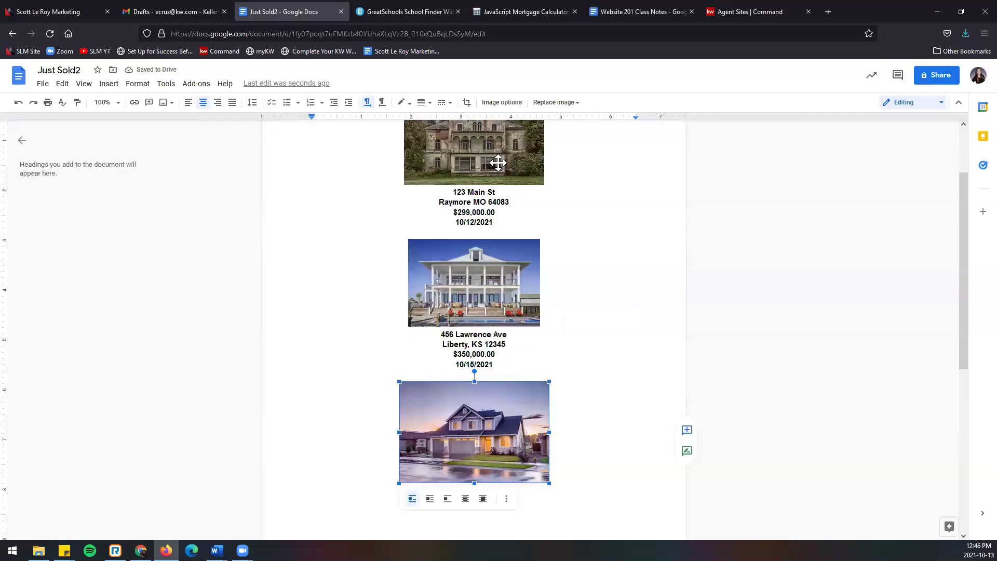
scroll(530, 223, "up", 2)
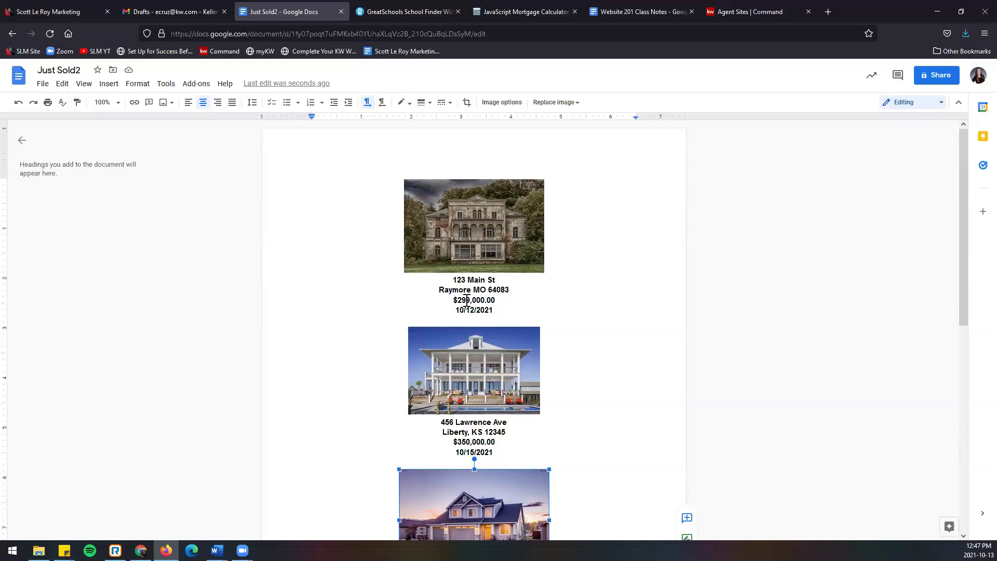
scroll(475, 328, "down", 5)
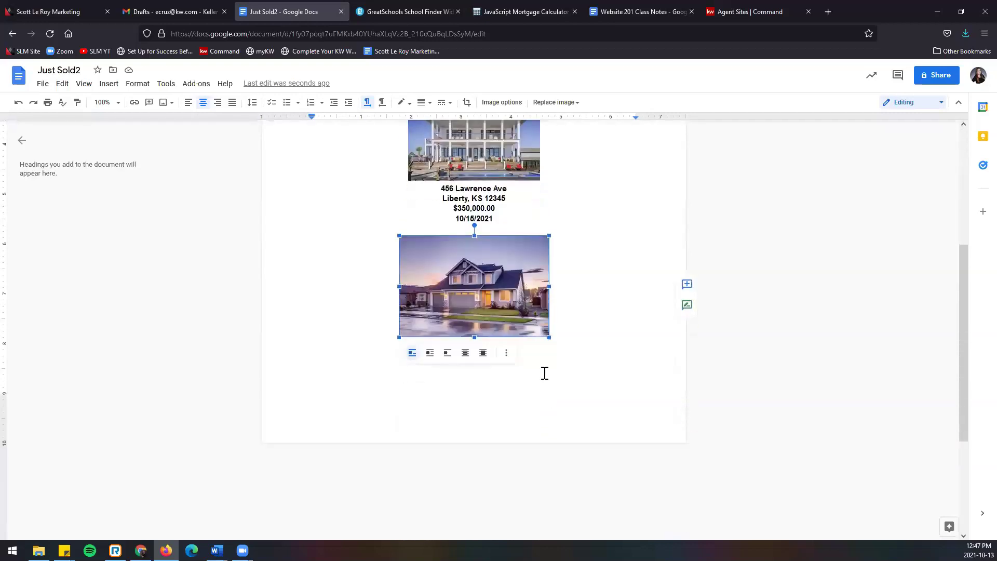
Step: Caption it 789 Water Terr, Kansas City, KS 65478, $425,000.00, 10/01/2021
left_click(545, 372)
key("Return")
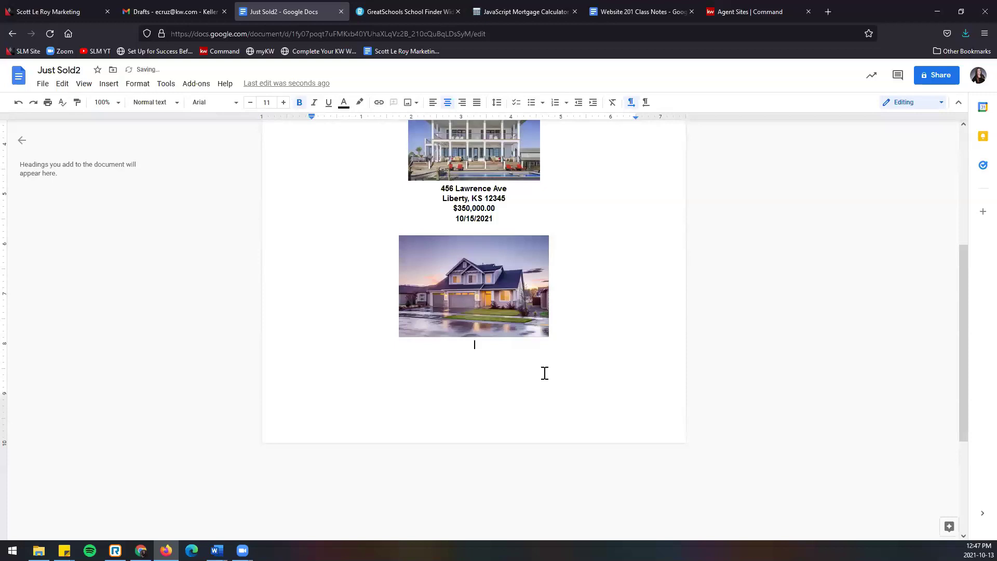
type("789")
type(" Water")
type(" Terr")
type("Kansas city")
key("BackSpace")
key("BackSpace")
key("BackSpace")
key("BackSpace")
type("City")
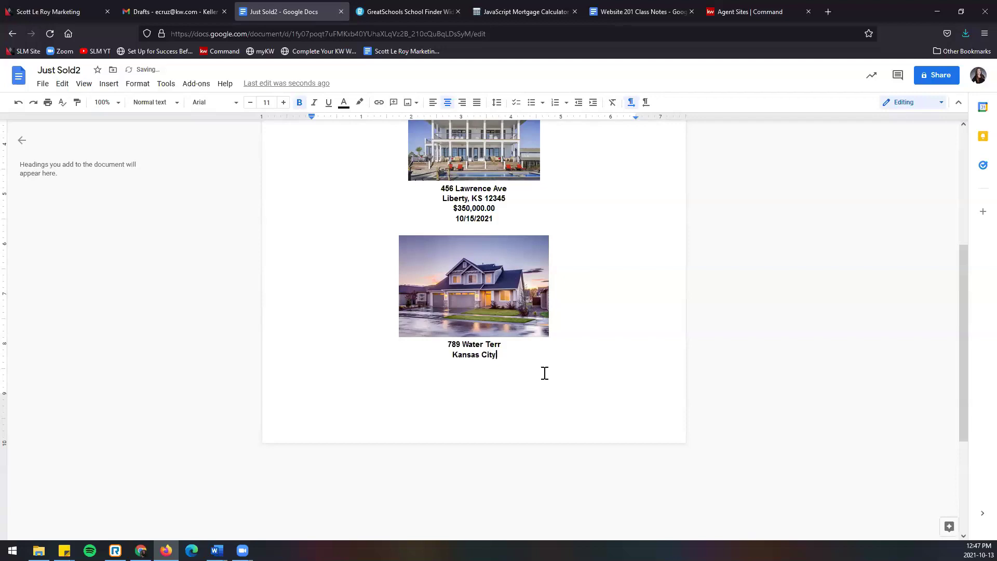
type(", KS 65478 ")
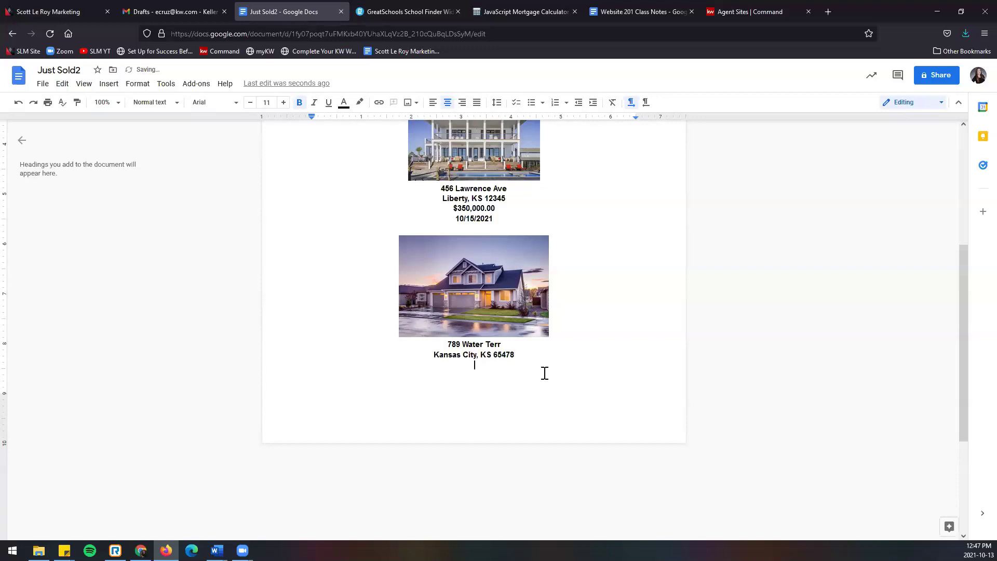
type("425,000.00")
key("Home")
type("$")
type("01/2021")
scroll(566, 378, "up", 5)
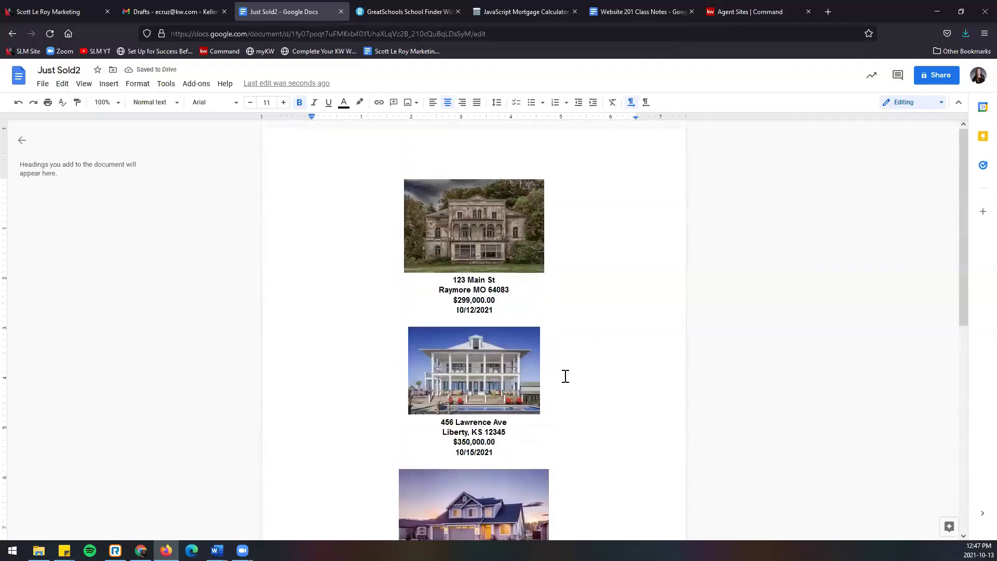
scroll(566, 376, "down", 8)
scroll(566, 376, "up", 4)
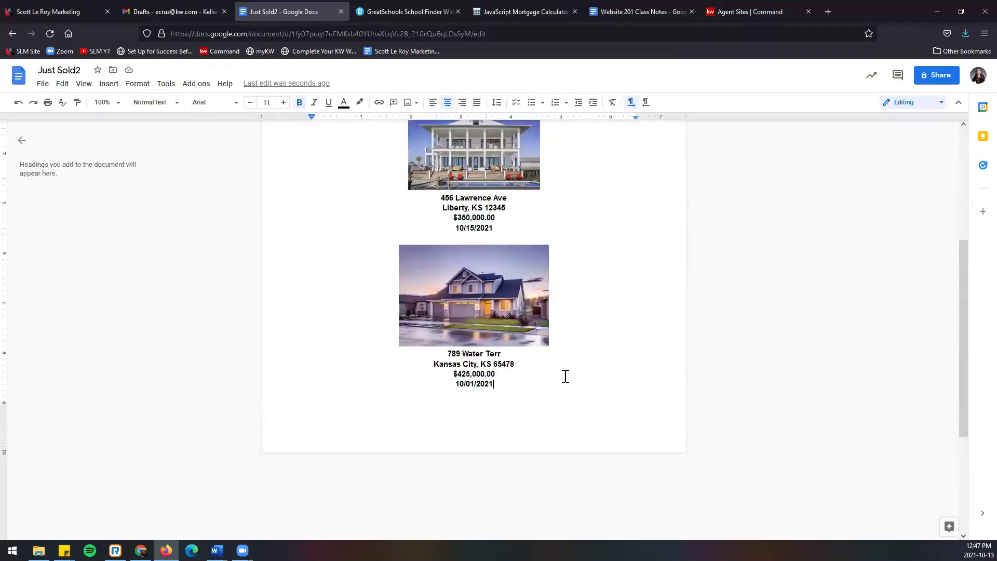
scroll(565, 376, "up", 5)
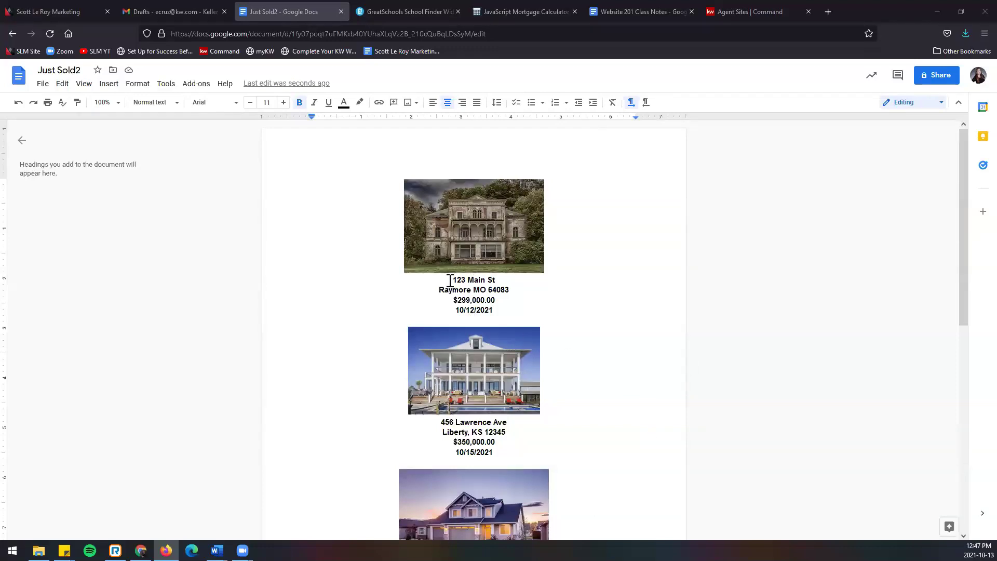
Step: Make the 123 Main St caption blue, italic and underlined, trying the Impact font then undoing it
triple_click(498, 310)
left_click(343, 104)
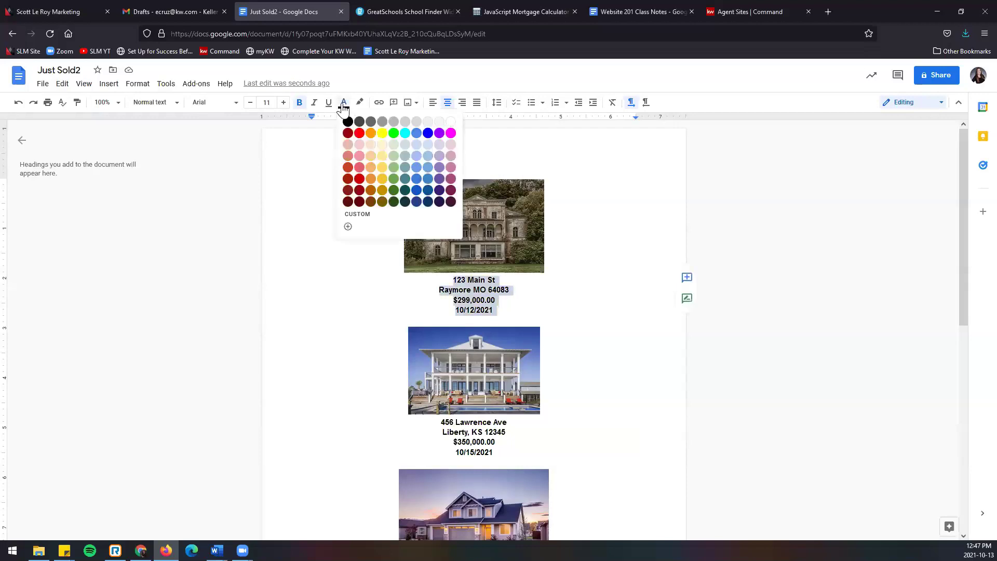
left_click(428, 133)
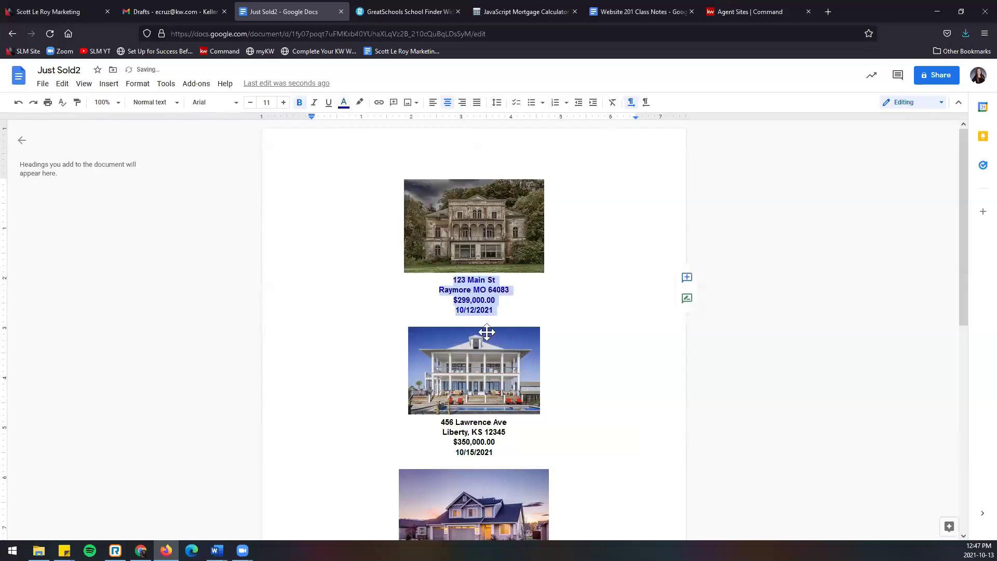
left_click(315, 104)
left_click(329, 104)
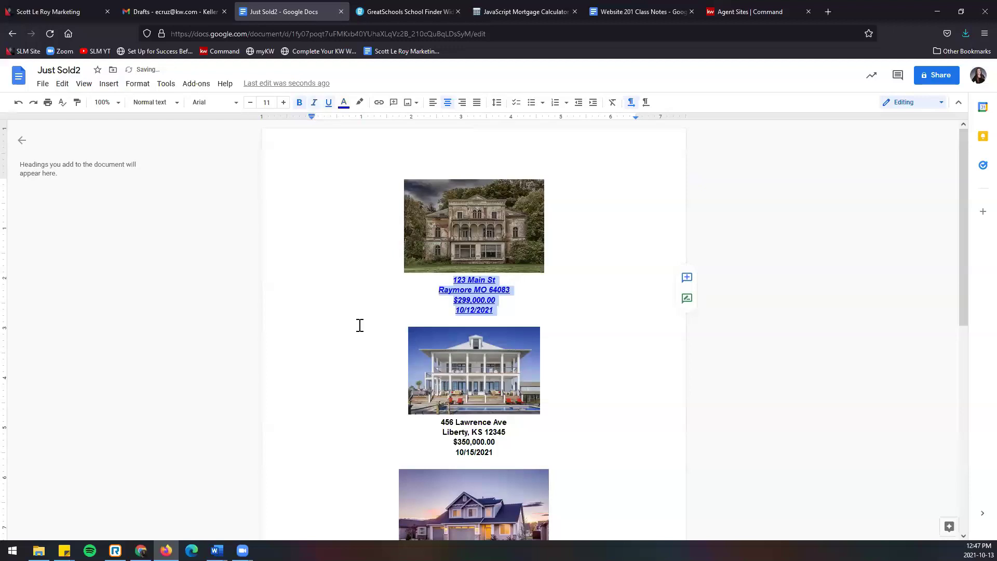
left_click(234, 104)
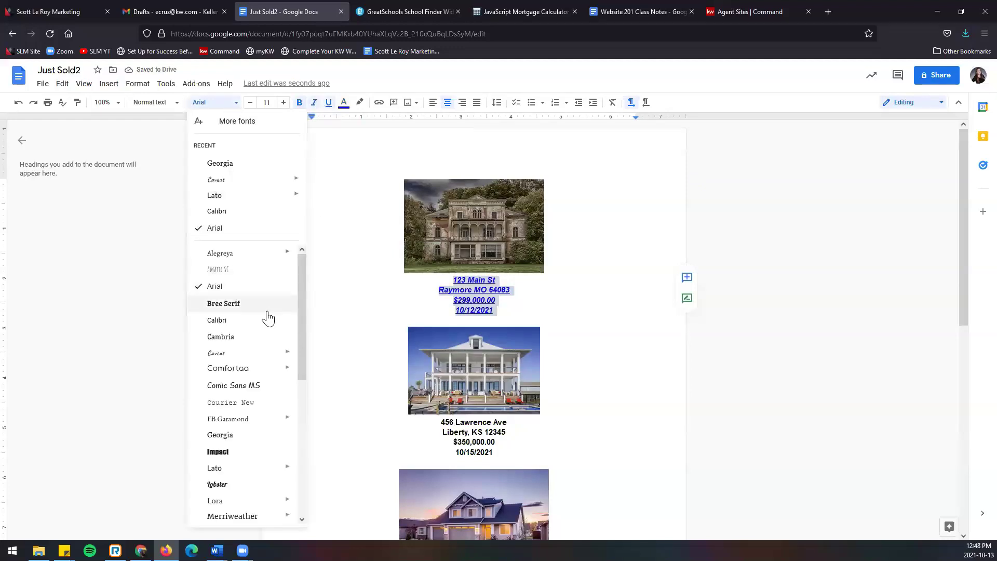
left_click(241, 459)
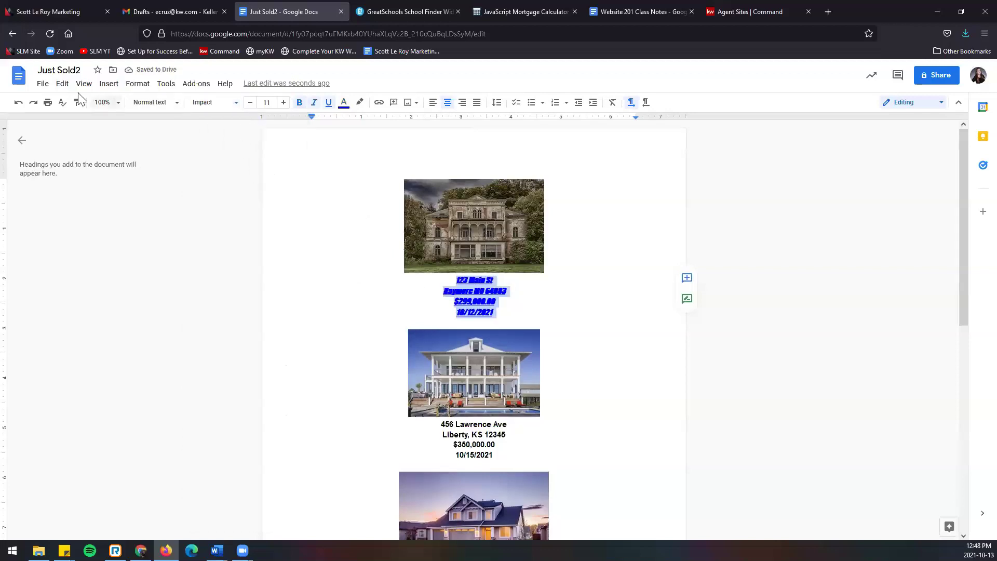
left_click(18, 103)
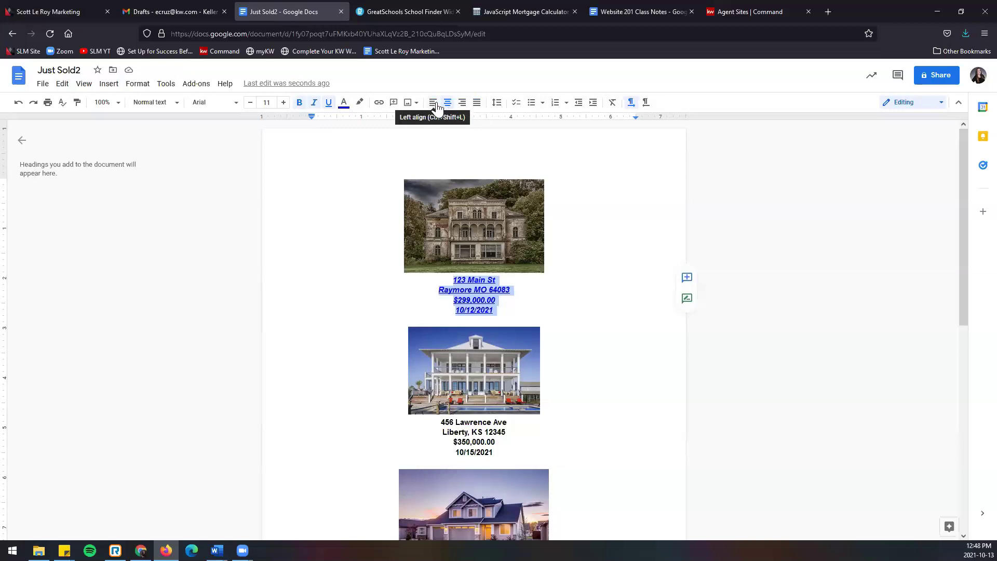
Step: Recolour the four-line 123 Main St caption magenta, then select the entire document
left_click(471, 183)
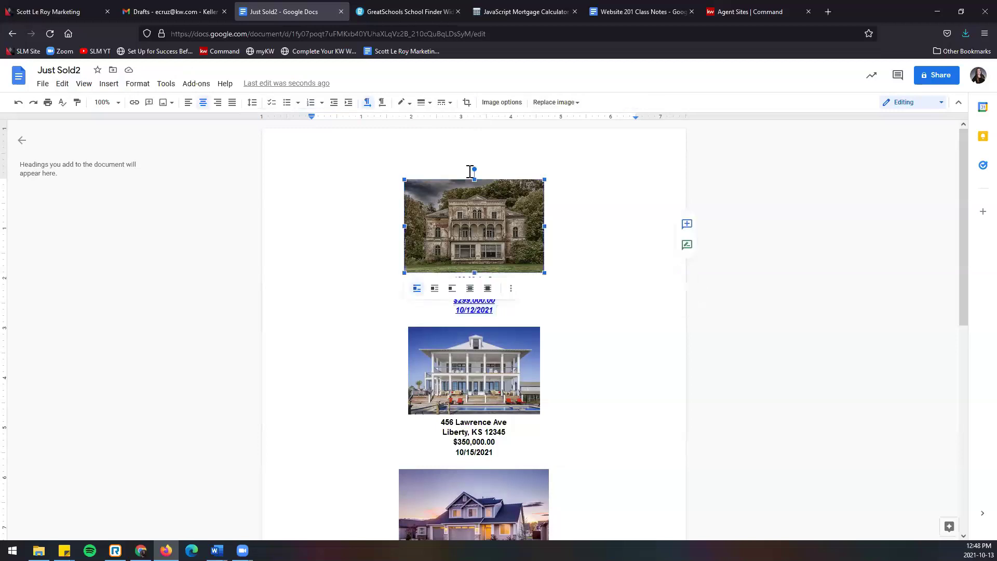
left_click(558, 199)
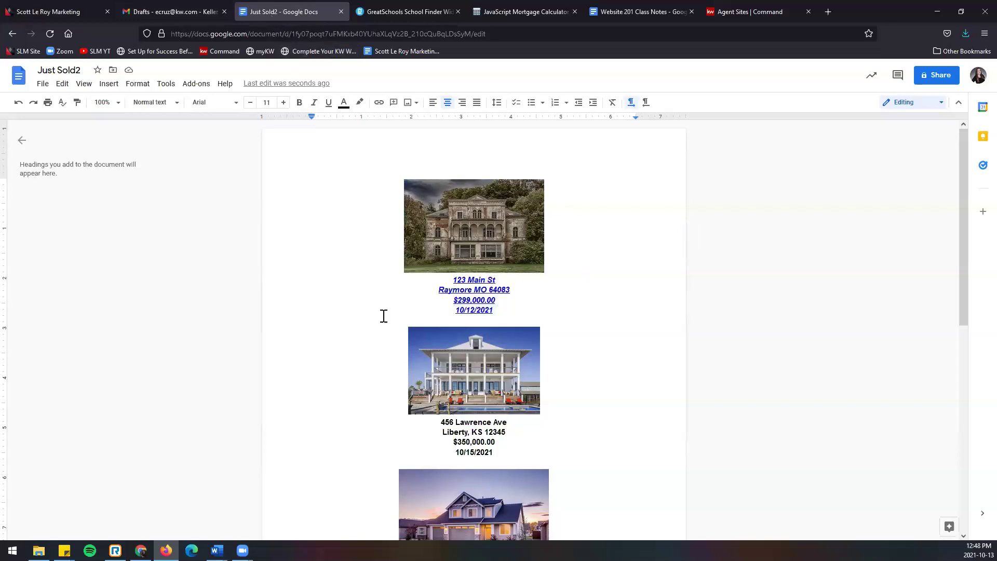
scroll(510, 470, "down", 6)
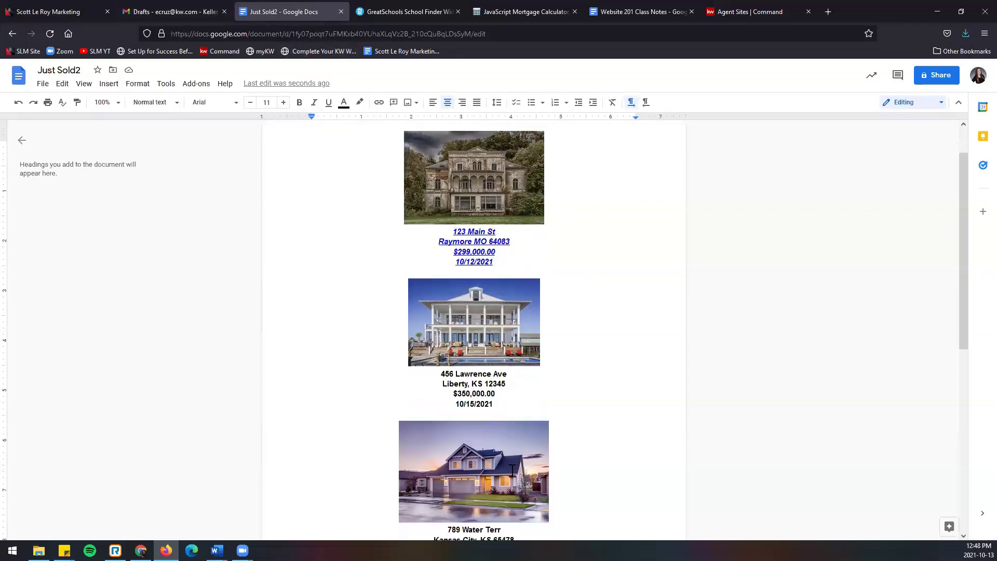
scroll(514, 477, "up", 6)
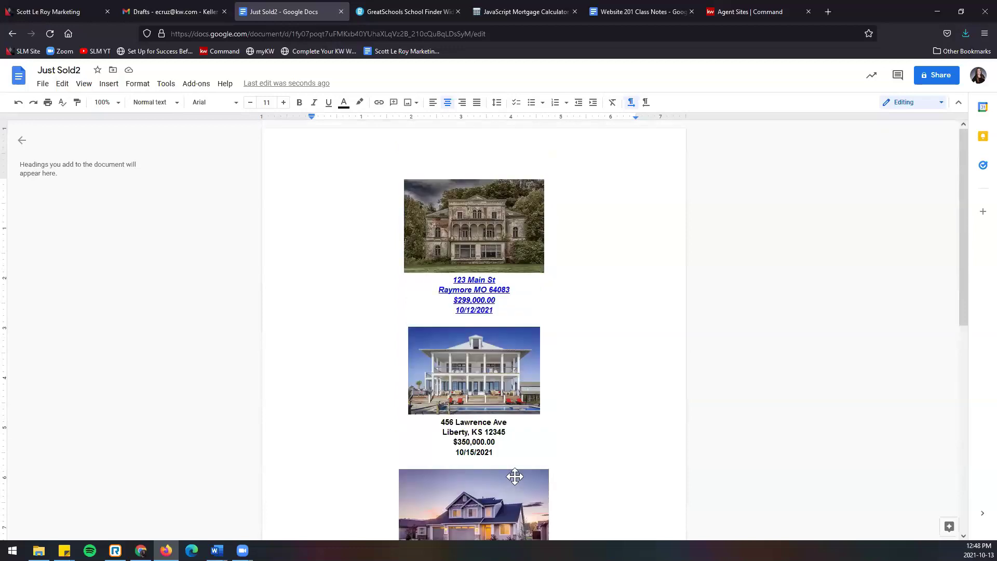
left_click_drag(452, 282, 493, 311)
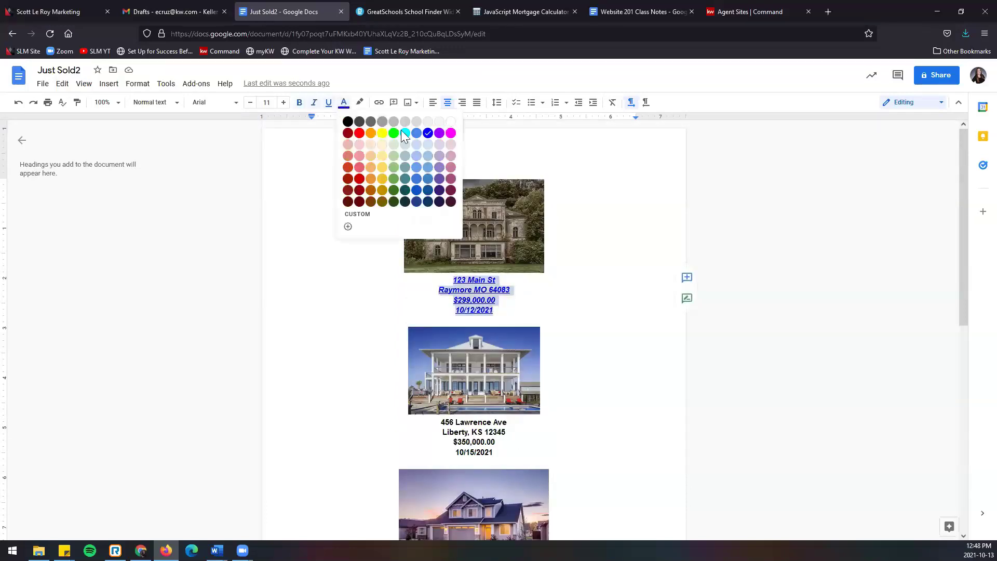
left_click(450, 133)
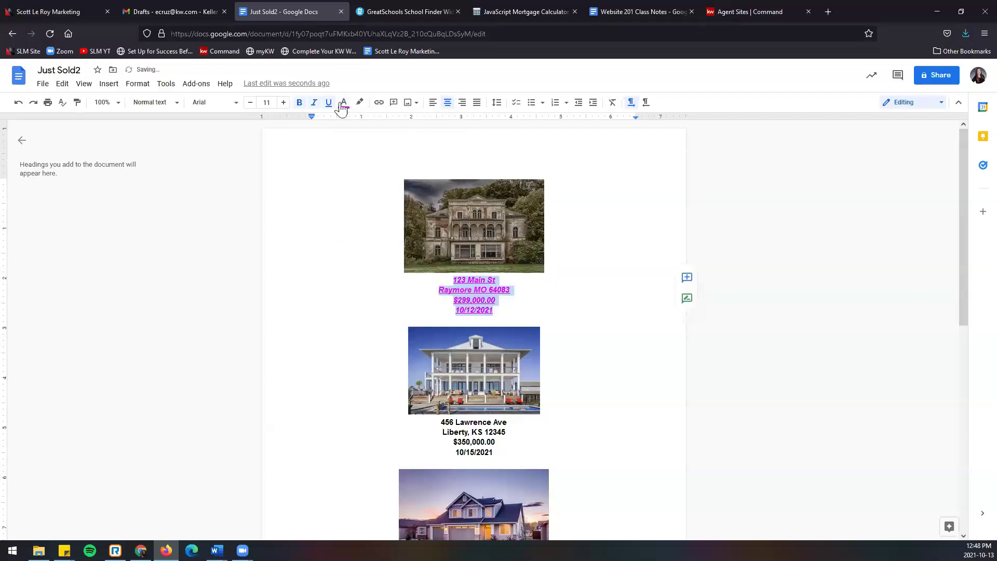
left_click(543, 164)
left_click(580, 198)
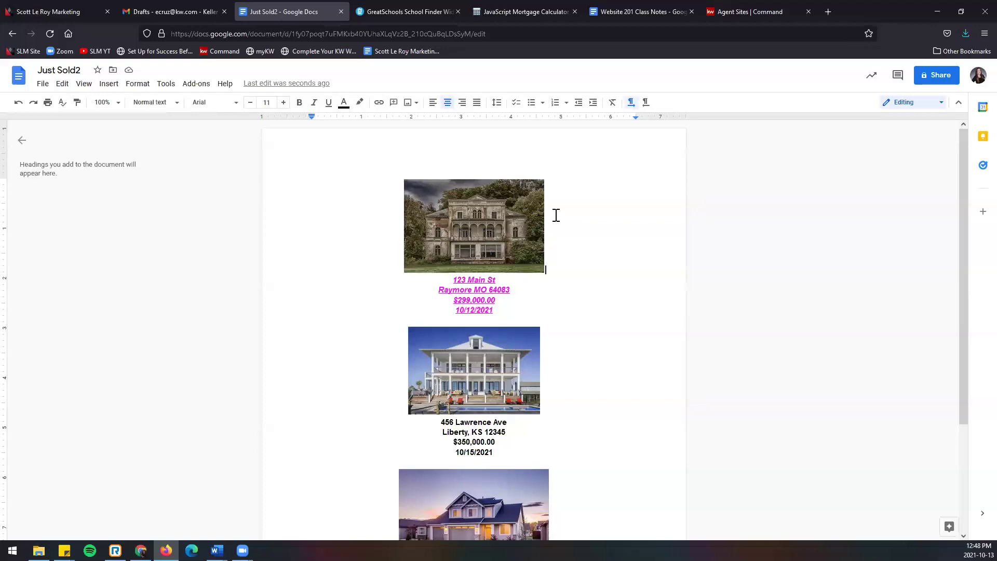
key("ctrl+a")
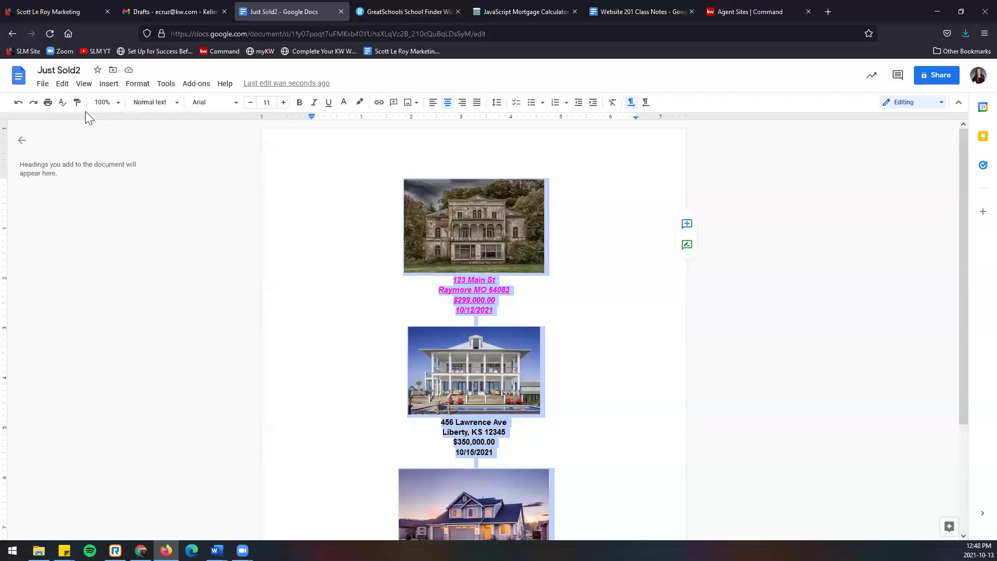
Step: Select all of Just Sold2's listing photos and details and copy them via the Edit menu
left_click(62, 85)
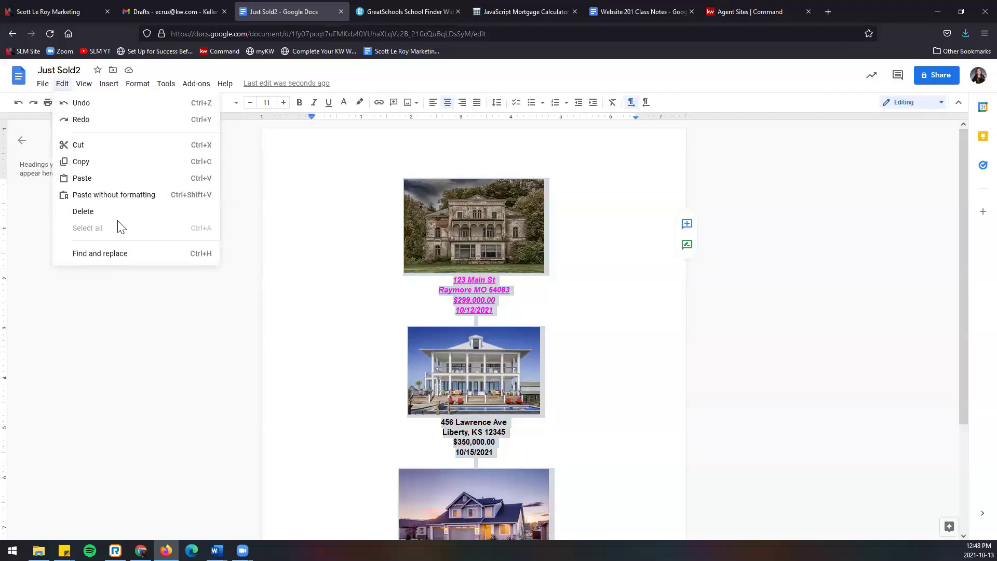
left_click(259, 241)
left_click(60, 85)
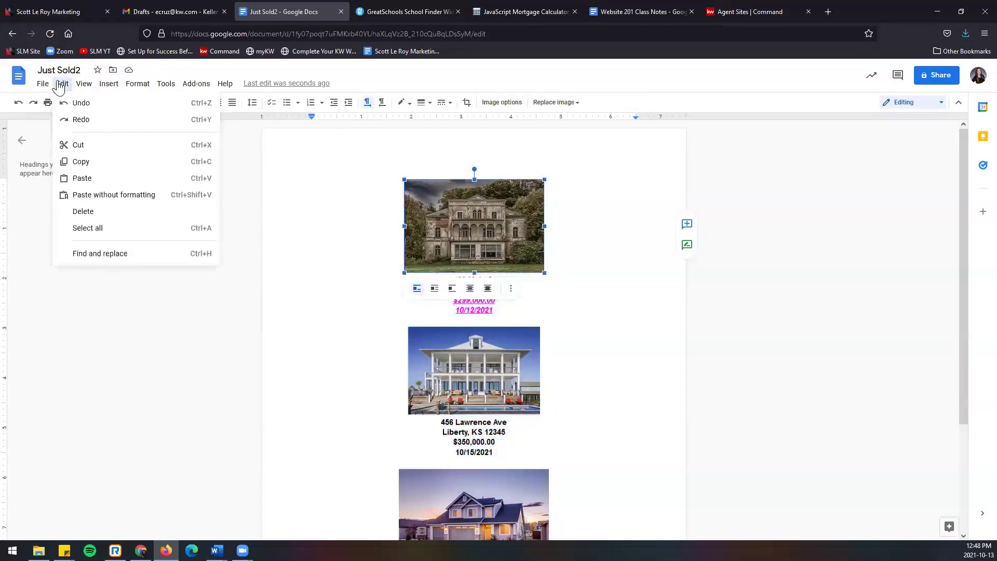
left_click(118, 233)
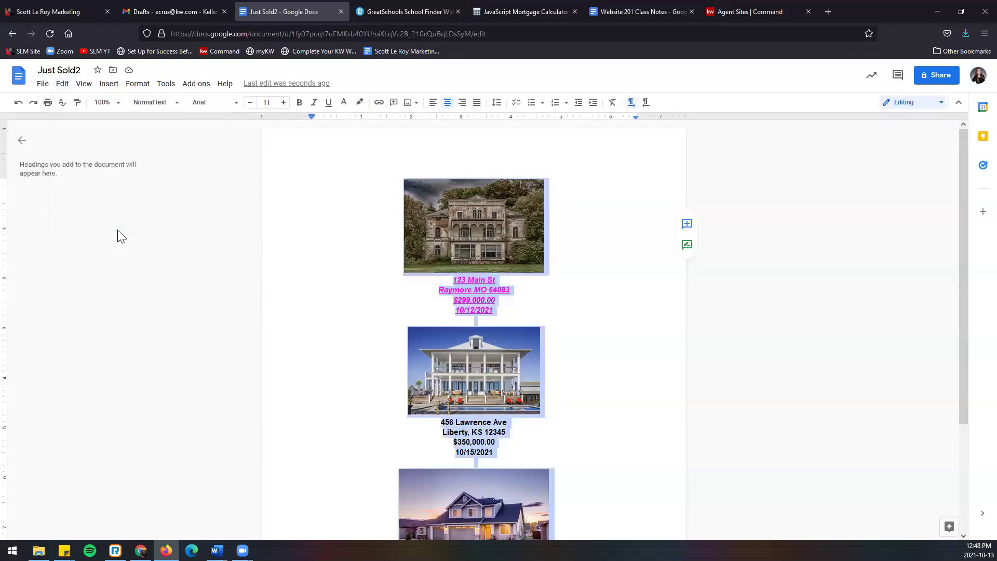
left_click(61, 84)
left_click(86, 164)
Step: From the Agent Sites page list, create a new page on the agent site
left_click(772, 10)
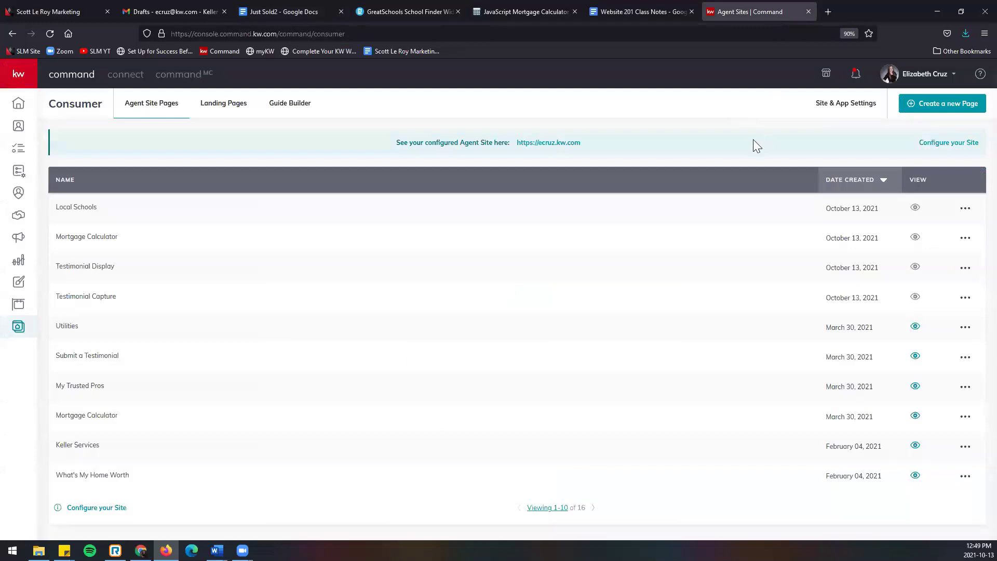
left_click(918, 105)
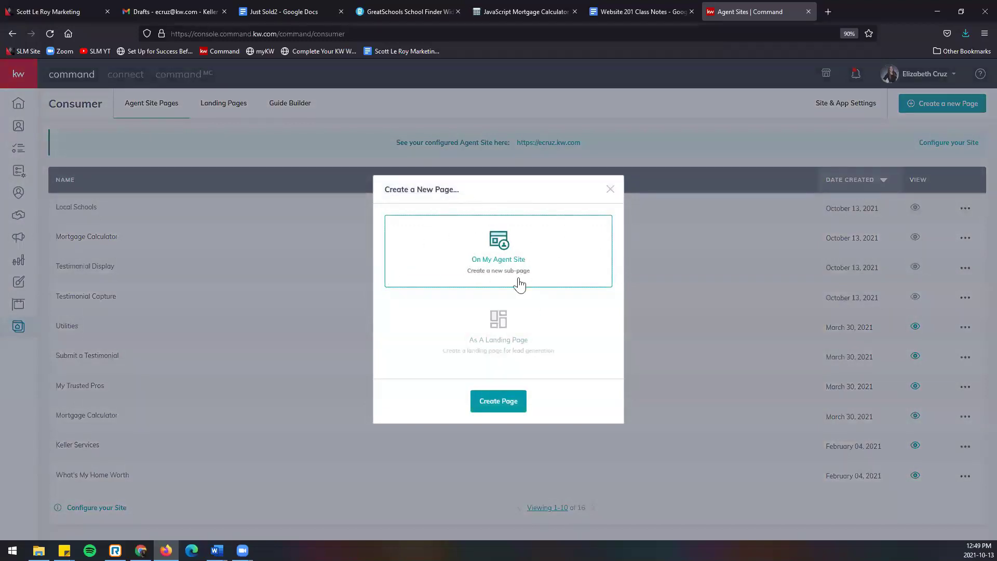
left_click(497, 401)
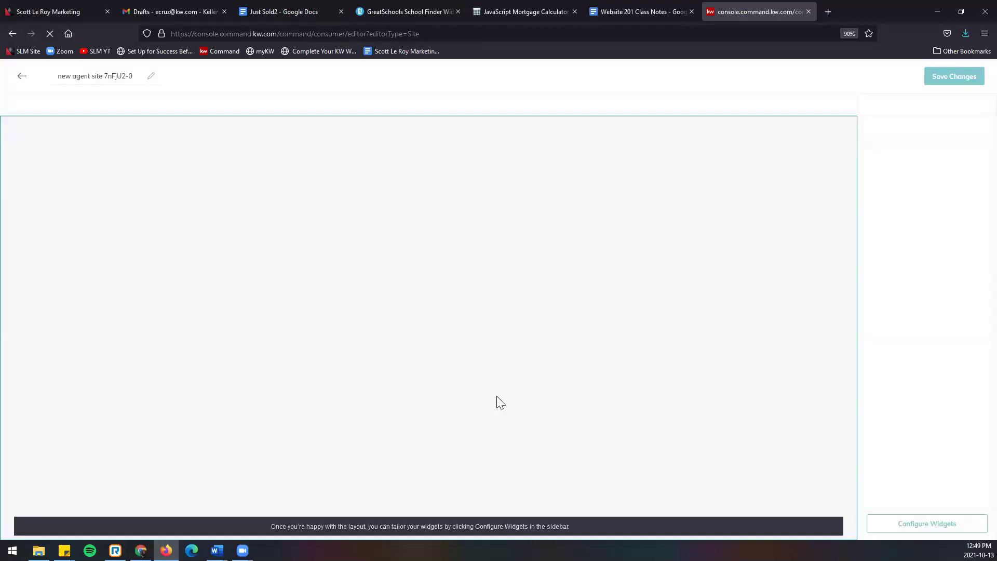
Step: Replace the new page's default title with 'Just Sold'
triple_click(78, 77)
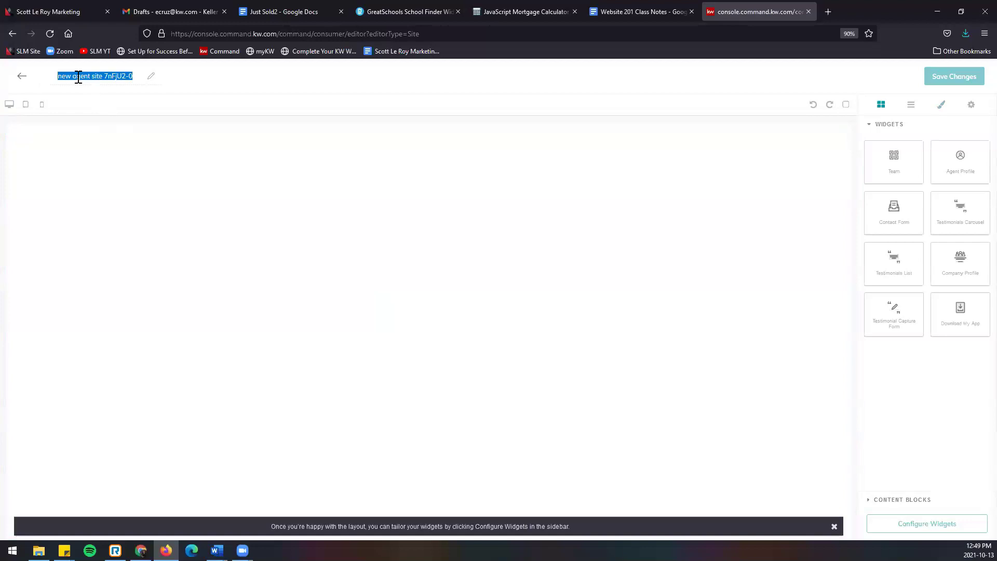
type("Just Sold")
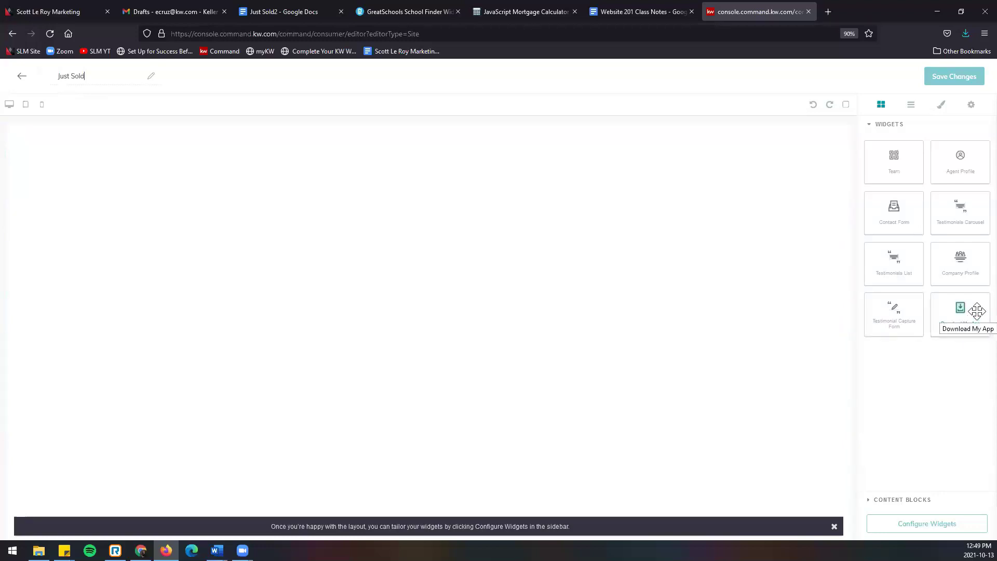
Step: Add the Download My App widget, then place a Text block at the top of the page
left_click_drag(975, 309, 672, 328)
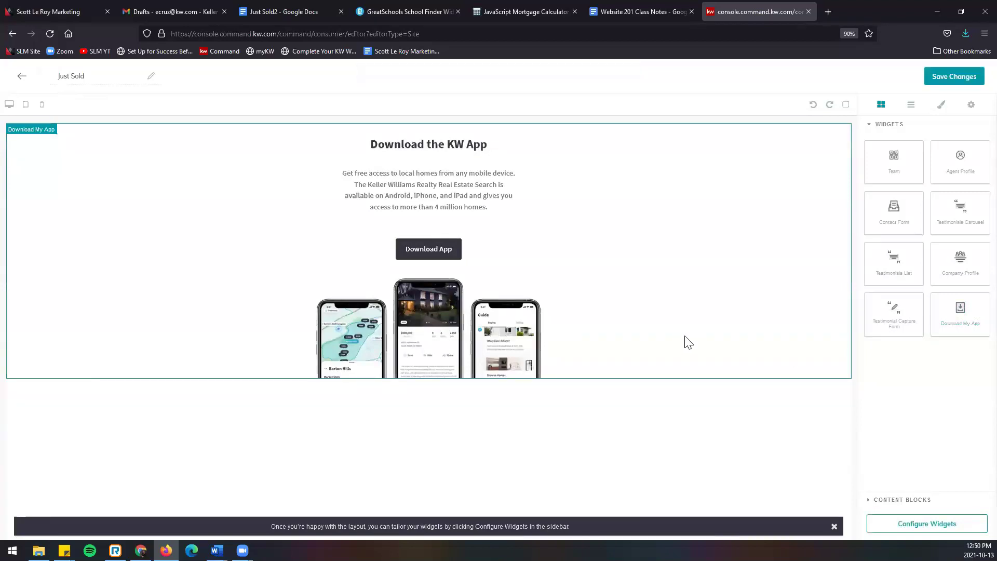
left_click(920, 502)
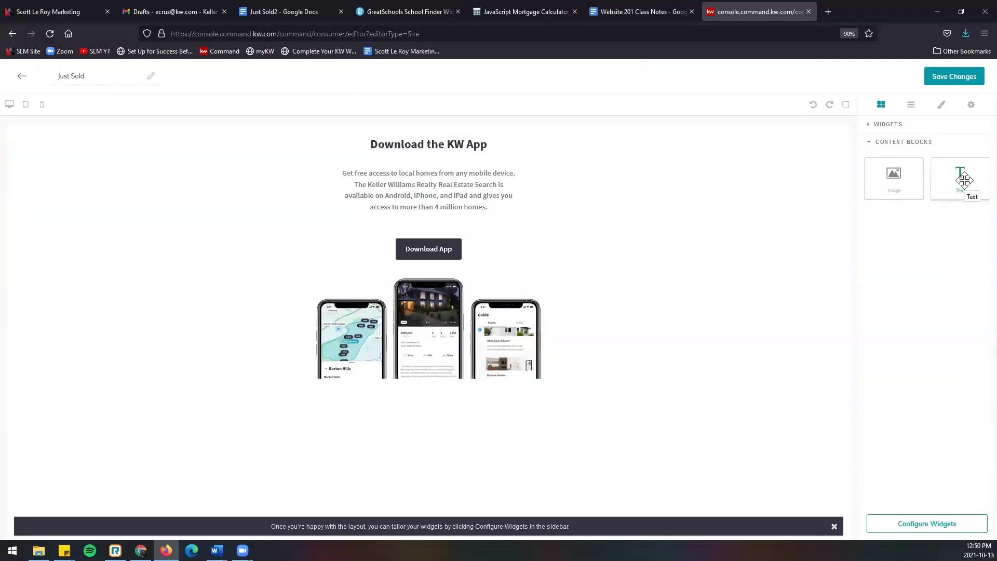
left_click_drag(962, 179, 808, 141)
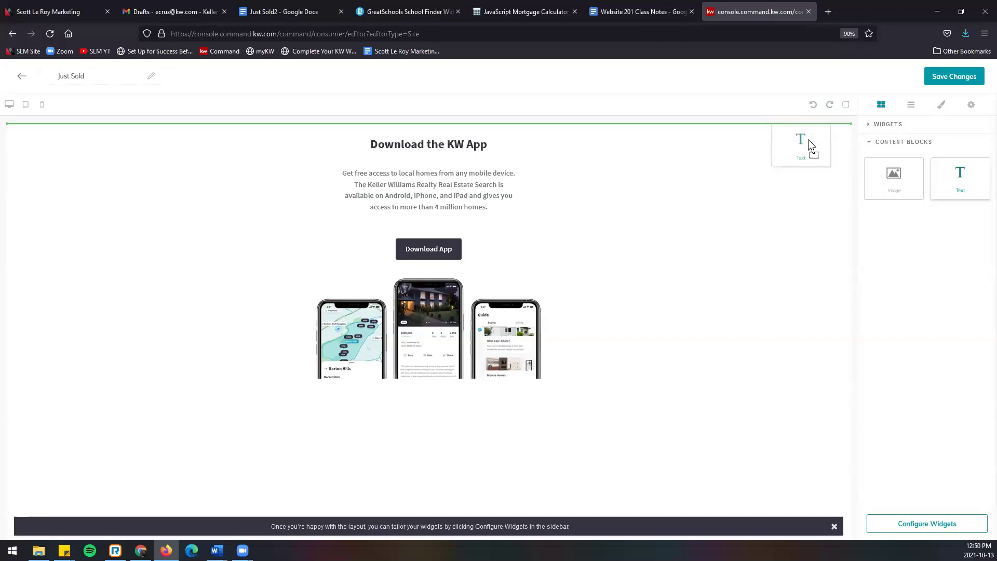
left_click_drag(812, 146, 809, 142)
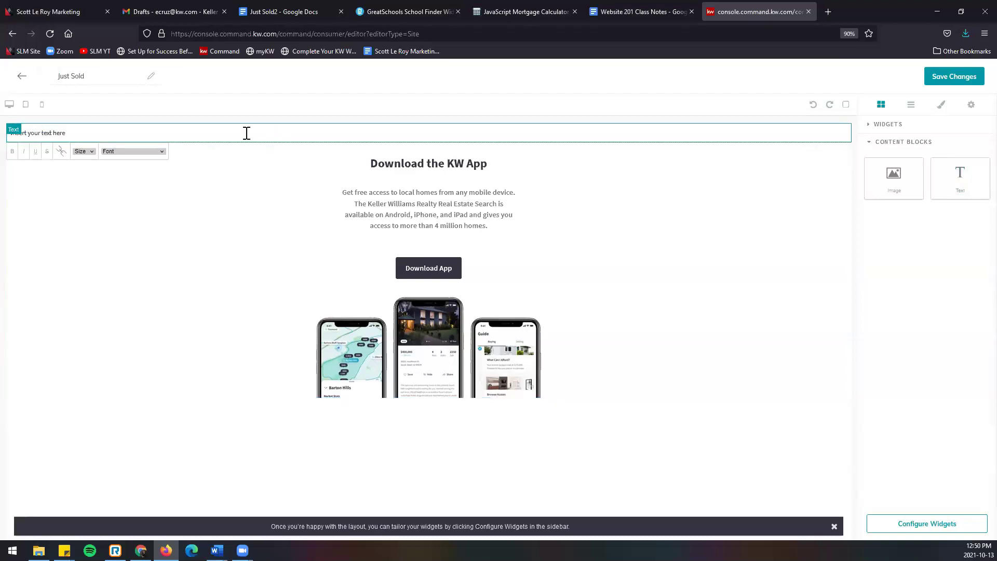
Step: Replace the text block's placeholder with the three pasted property listings
left_click(73, 133)
key("BackSpace")
key("BackSpace")
key("BackSpace")
key("BackSpace")
key("BackSpace")
key("BackSpace")
key("BackSpace")
key("BackSpace")
key("BackSpace")
key("BackSpace")
key("BackSpace")
key("BackSpace")
key("BackSpace")
key("BackSpace")
key("BackSpace")
key("BackSpace")
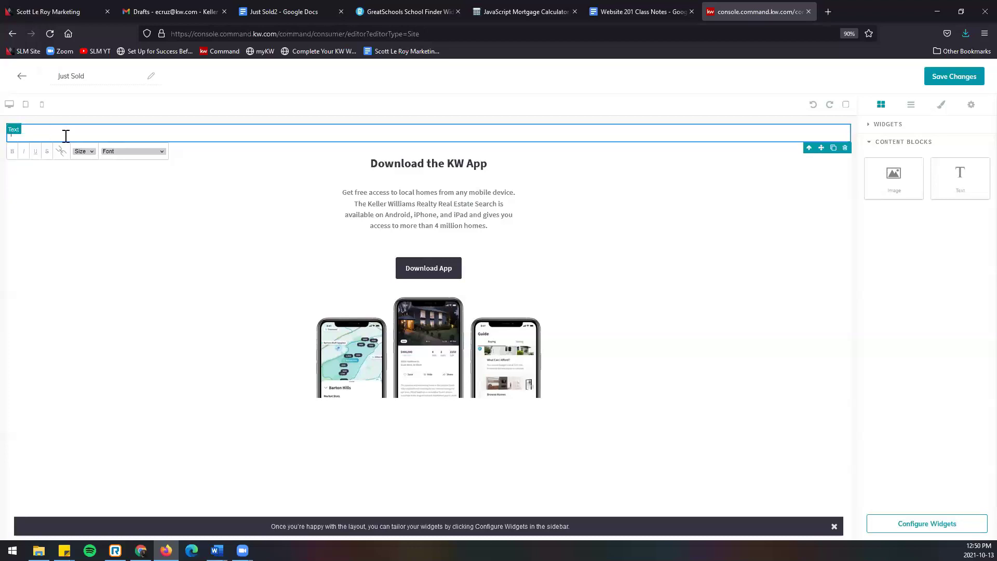
key("ctrl+v")
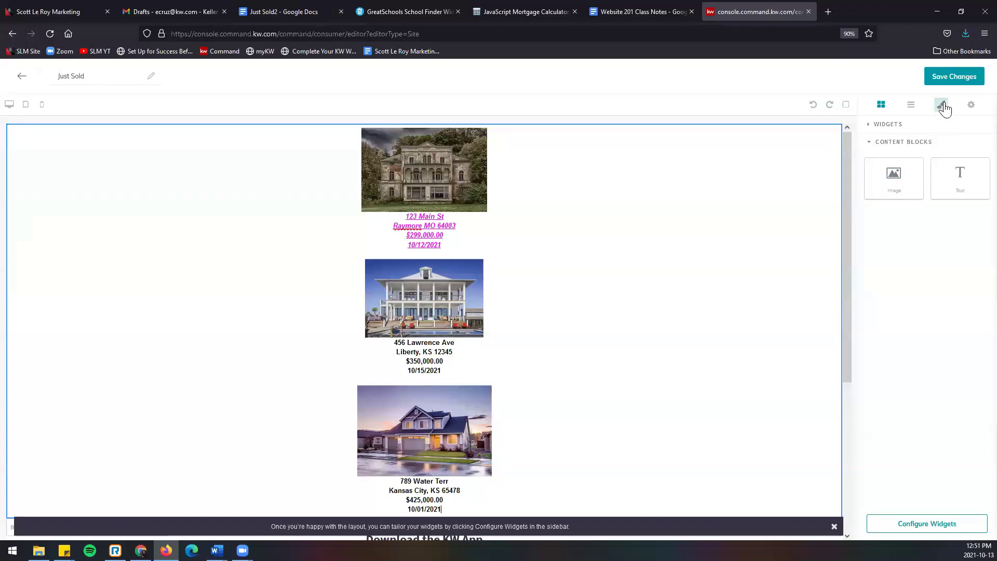
Step: Set the listings block's Dimension width to 1000 px in the Style Manager
left_click(944, 107)
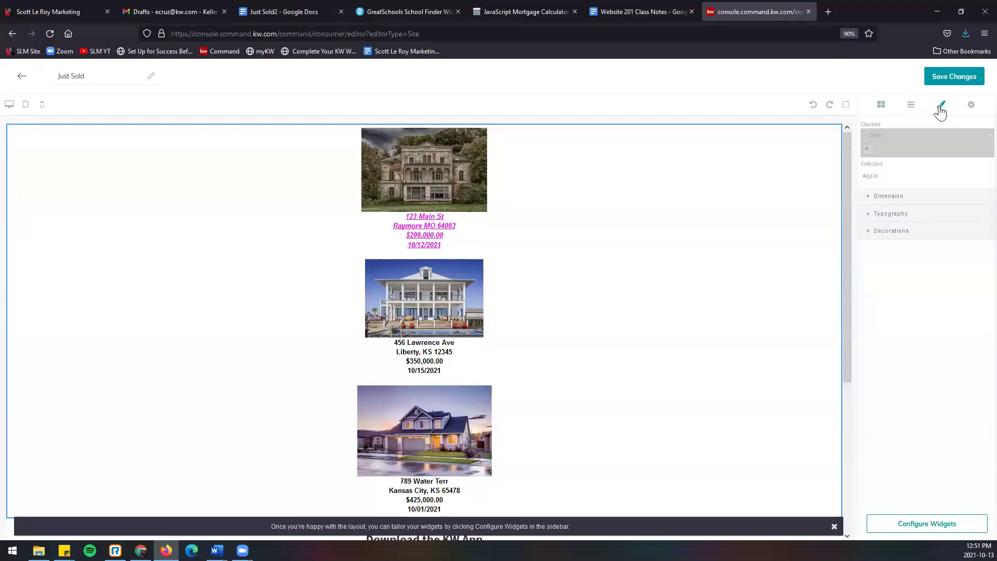
left_click(896, 201)
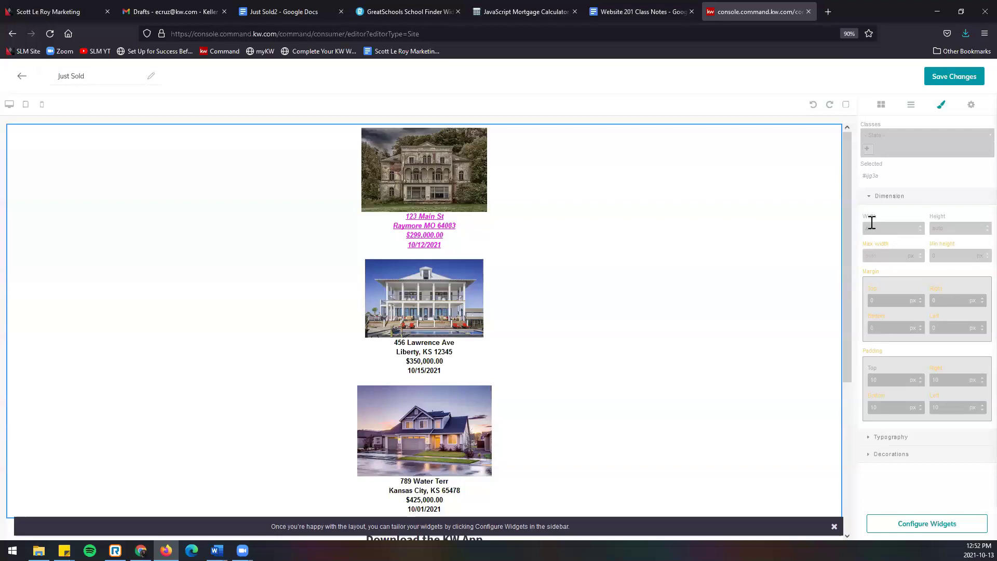
left_click_drag(889, 230, 860, 233)
key("Return")
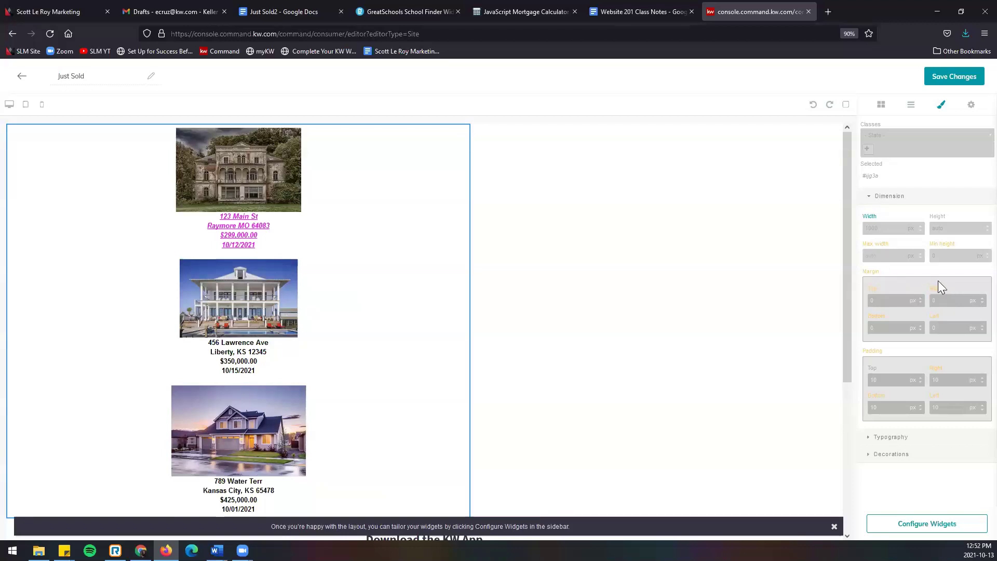
Step: Set the listings block's right and left margins to auto to centre it
double_click(933, 300)
type("auto")
left_click_drag(942, 329, 926, 329)
type("au")
left_click(951, 348)
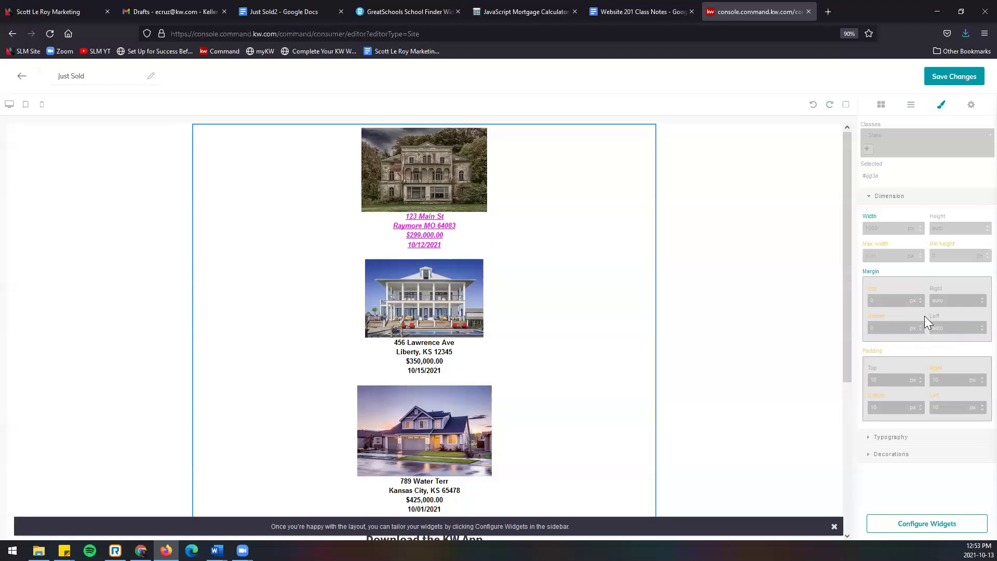
Step: Save the Just Sold page changes
scroll(679, 363, "down", 5)
scroll(683, 364, "up", 5)
left_click(971, 77)
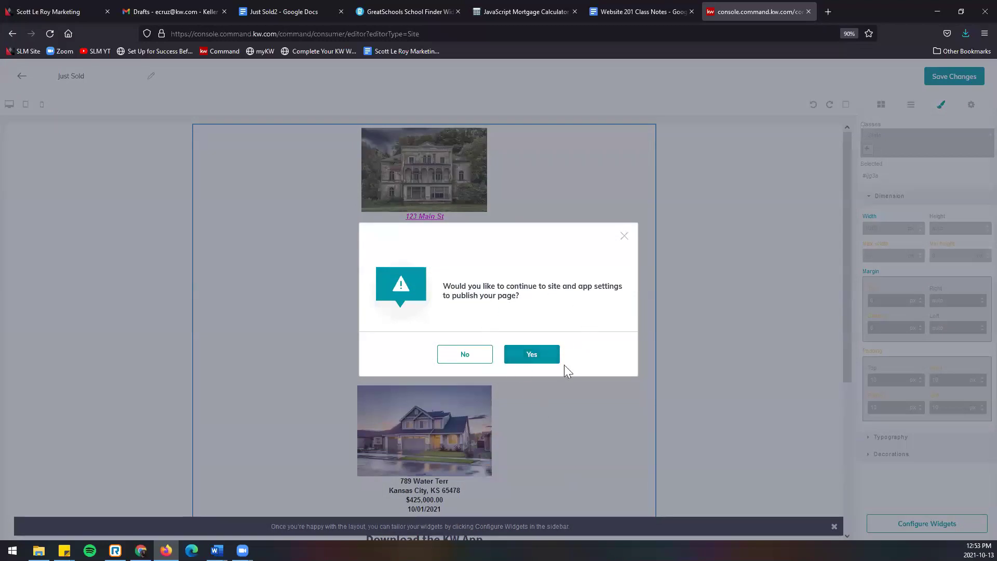
Step: Accept the publish prompt and return to the Agent Site Pages list
left_click(532, 354)
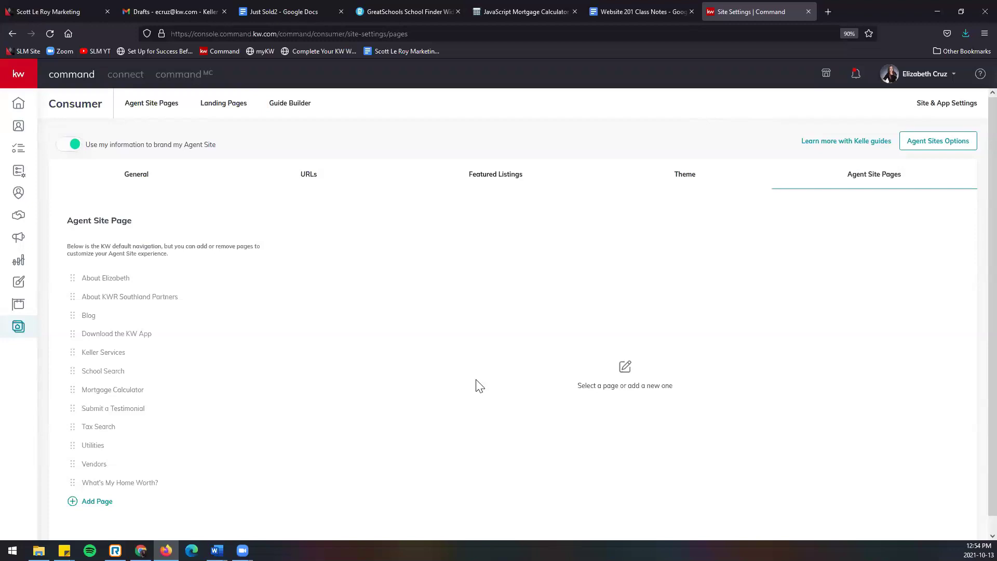
left_click(162, 108)
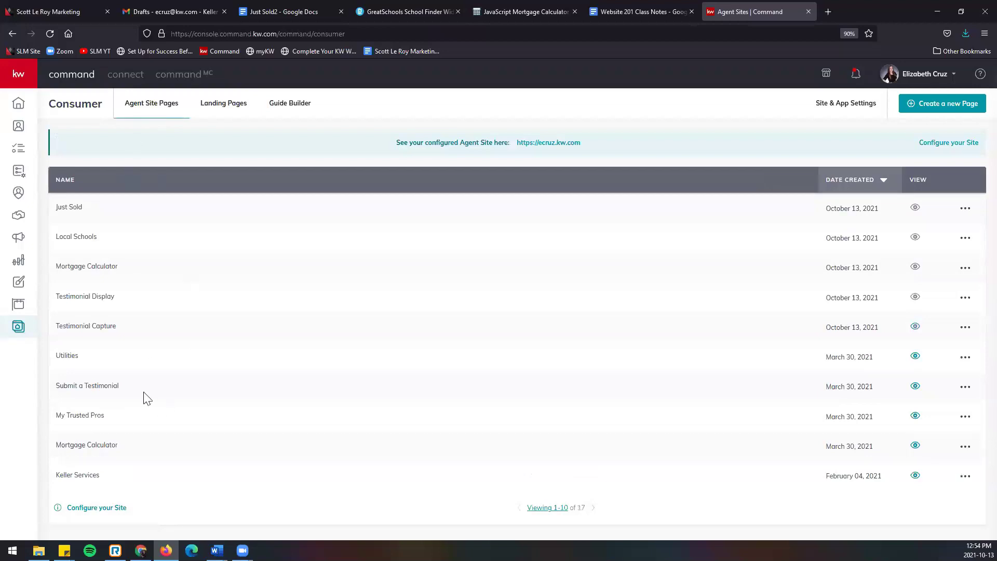
Step: Add a New Page entry to the Agent Site Pages navigation in Site & App Settings
left_click(859, 109)
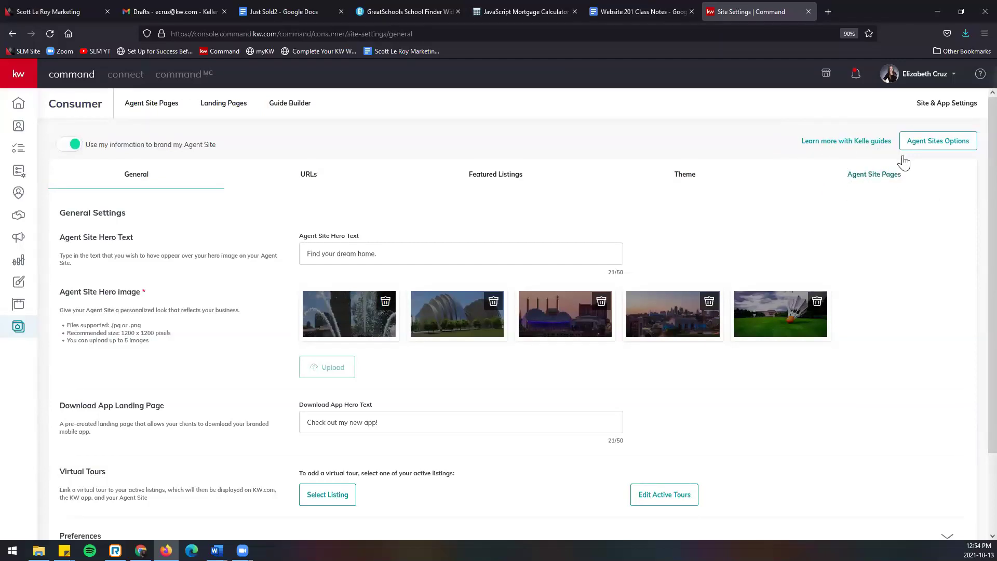
left_click(885, 184)
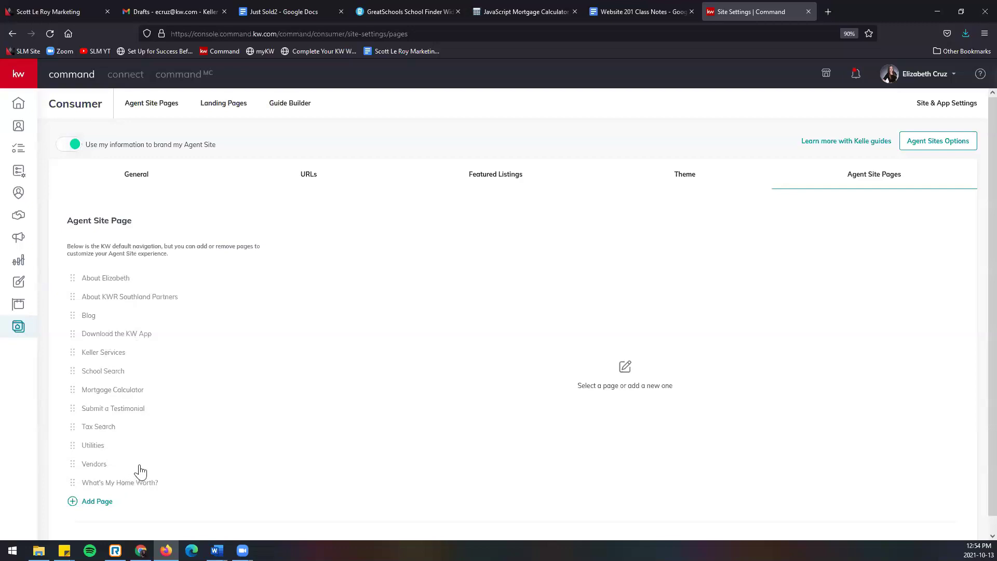
left_click(94, 501)
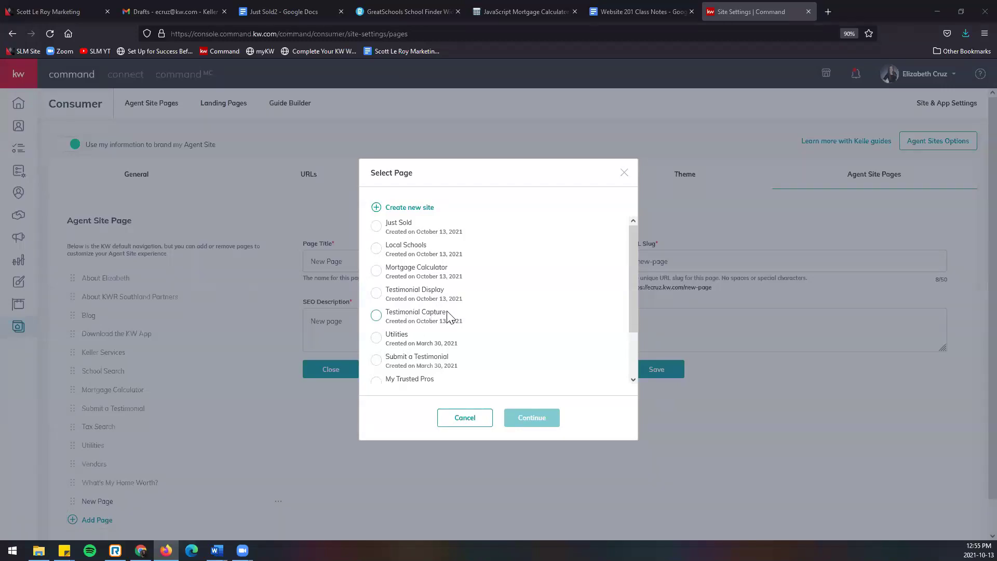
Step: Link the new entry to Testimonial Capture and retitle it 'Leave a Review'
left_click(377, 316)
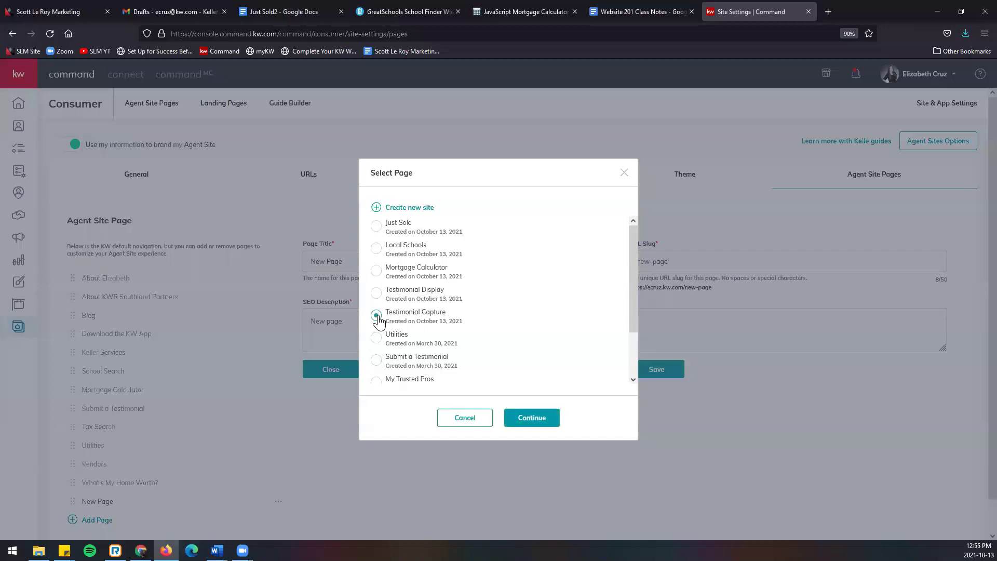
left_click(553, 422)
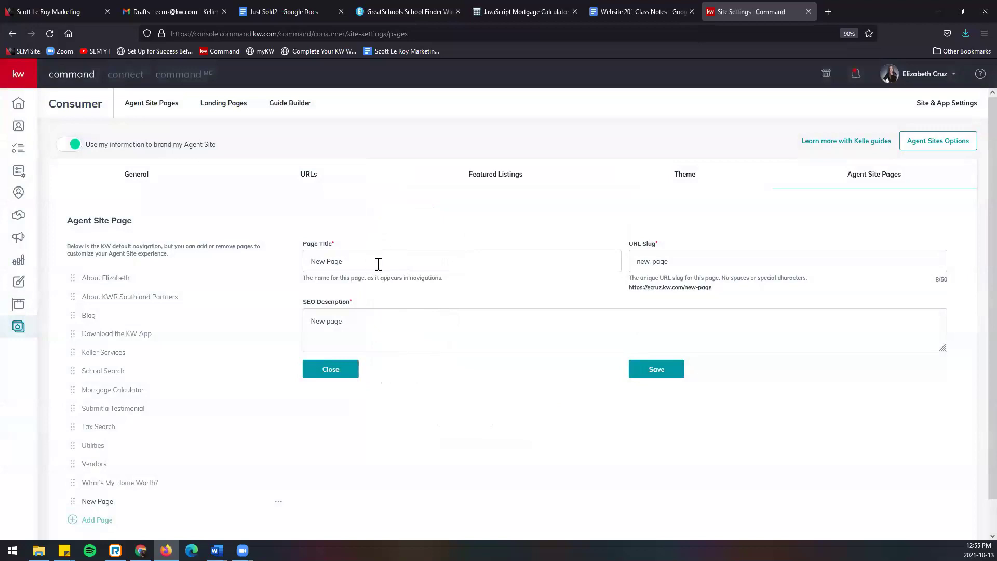
left_click_drag(366, 265, 256, 258)
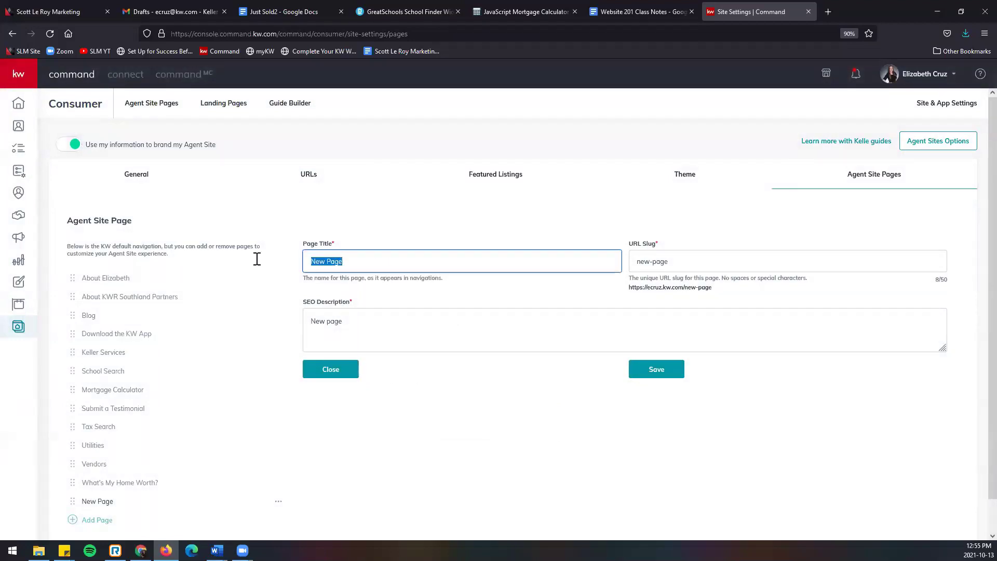
left_click_drag(737, 257, 504, 270)
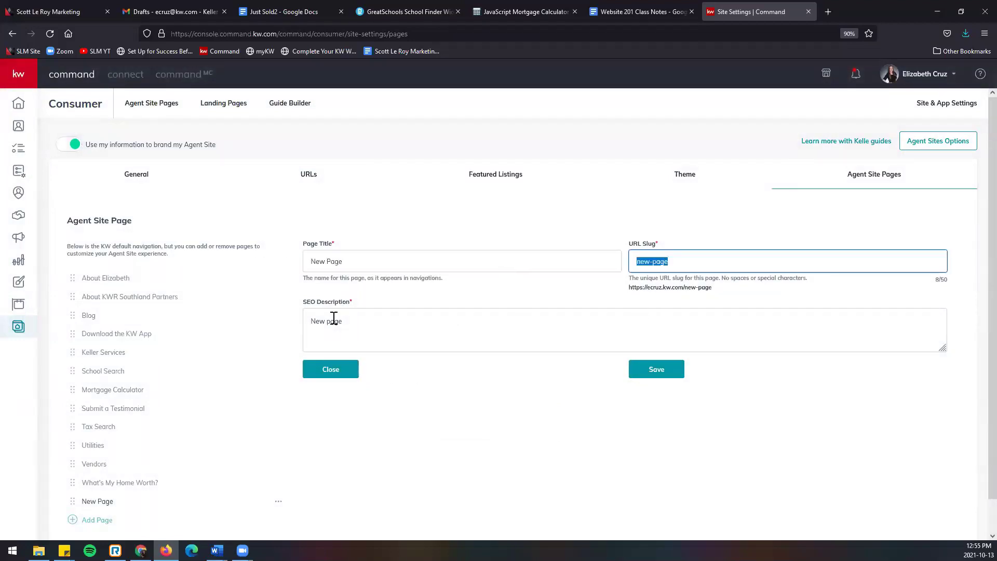
left_click_drag(413, 324, 178, 345)
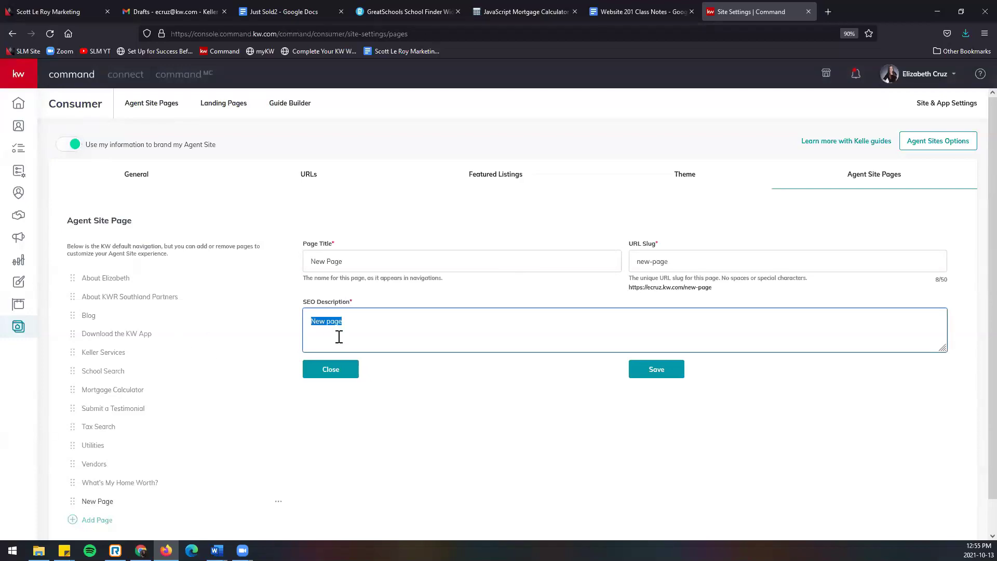
left_click_drag(393, 261, 233, 278)
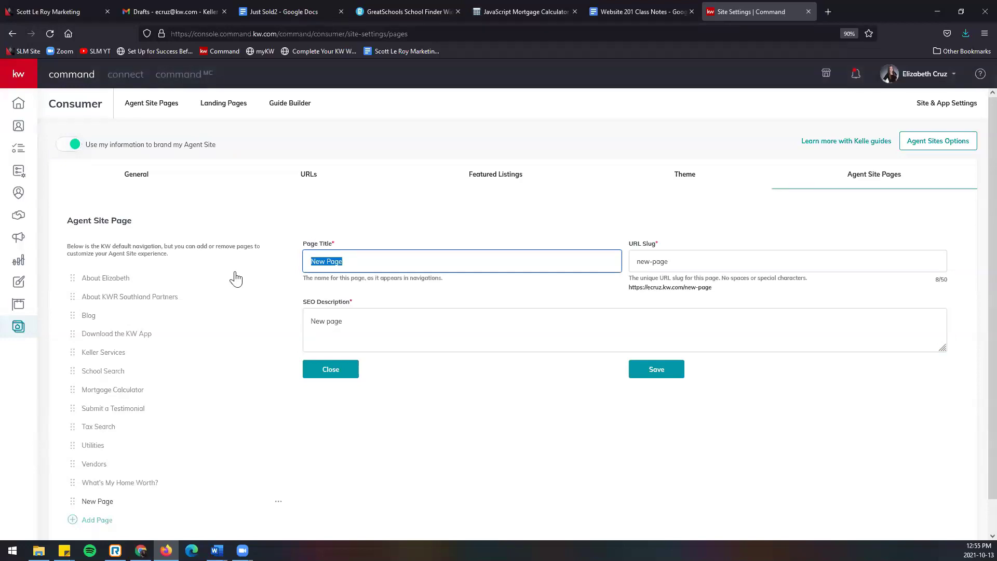
type("Leave a Revew")
key("BackSpace")
key("BackSpace")
type("iew")
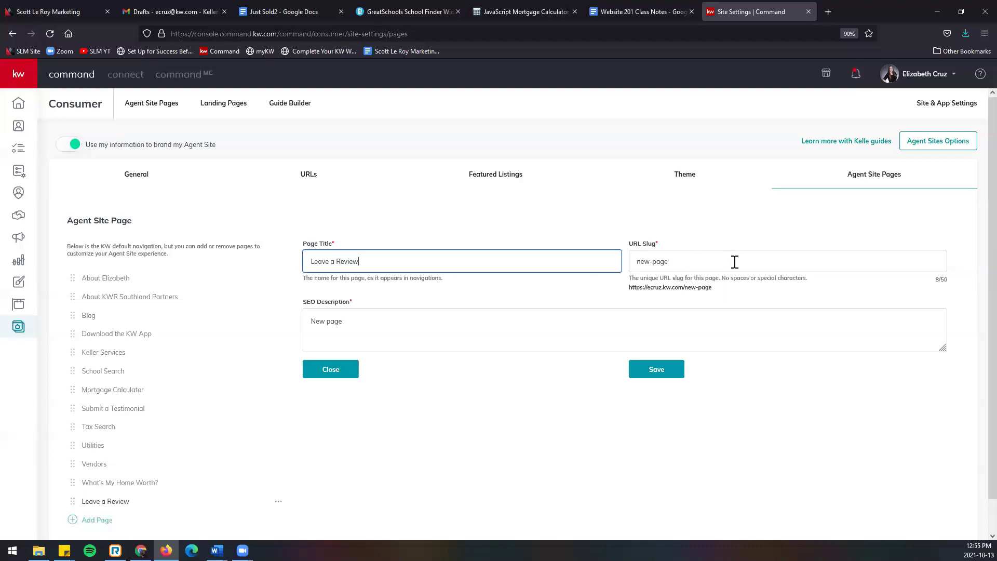
left_click_drag(744, 259, 573, 267)
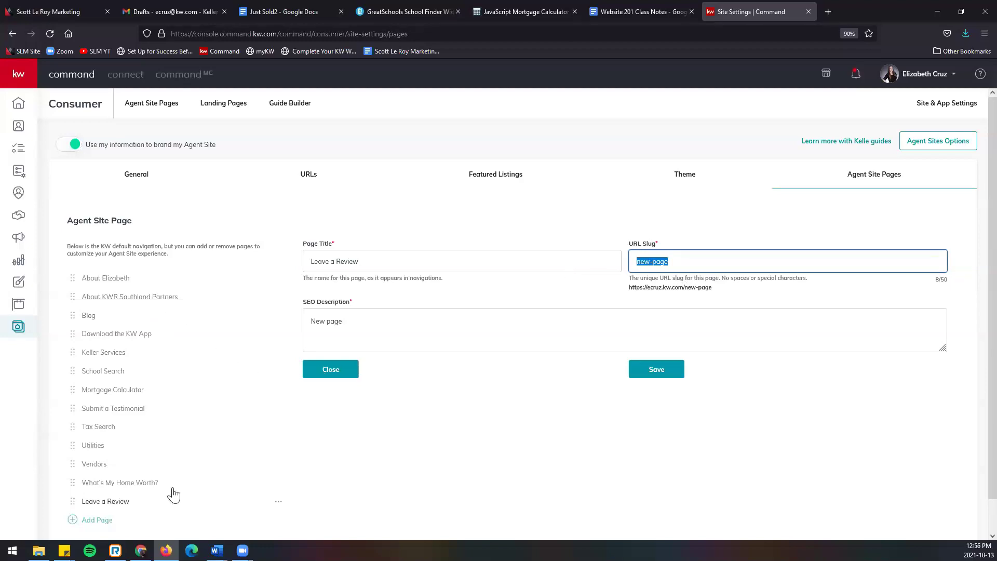
Step: Set the page's URL slug to leave-a-review
type("leave-a-review")
left_click_drag(629, 289, 734, 296)
left_click(740, 289)
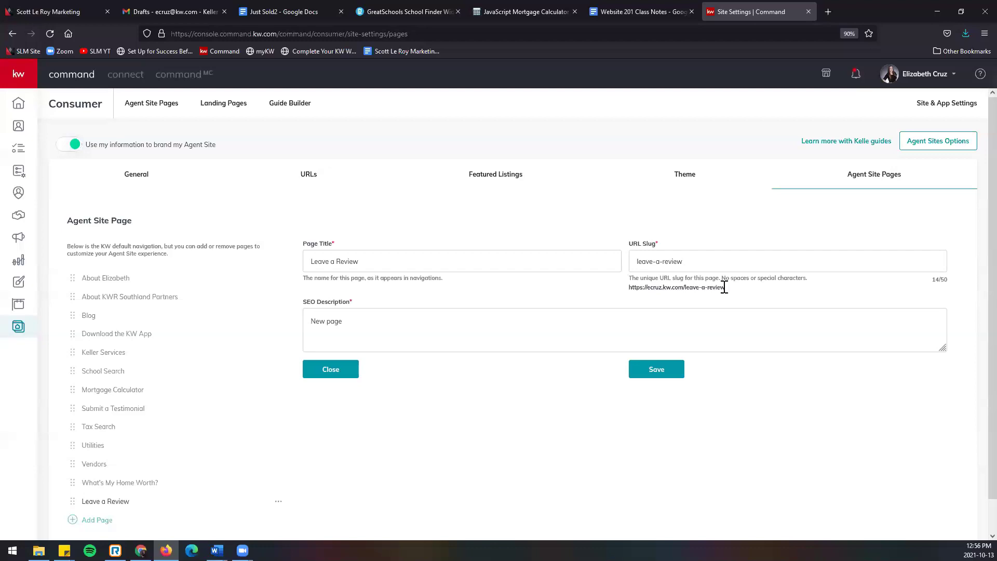
Step: Replace the SEO description with a prompt asking visitors about their experience with the agent
triple_click(459, 330)
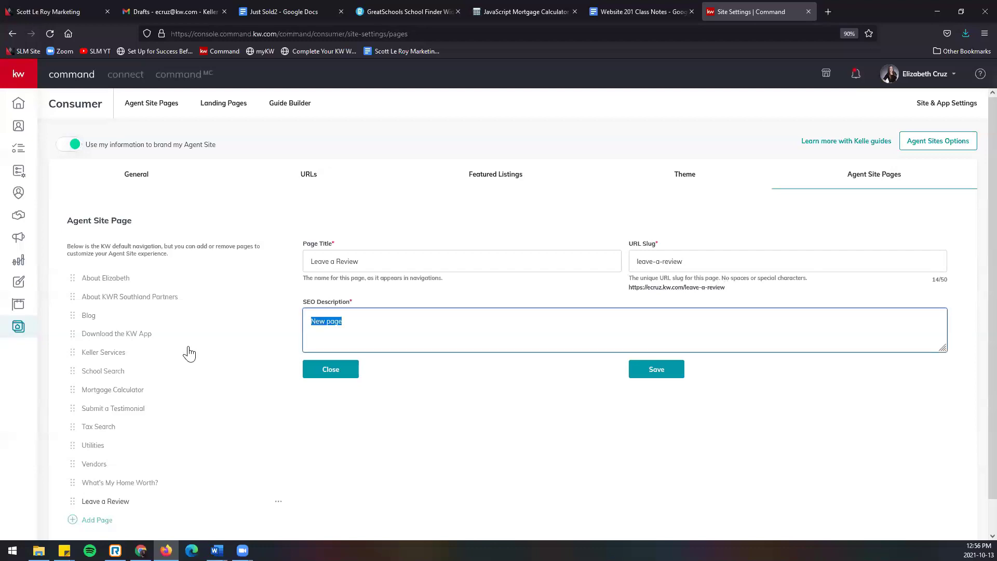
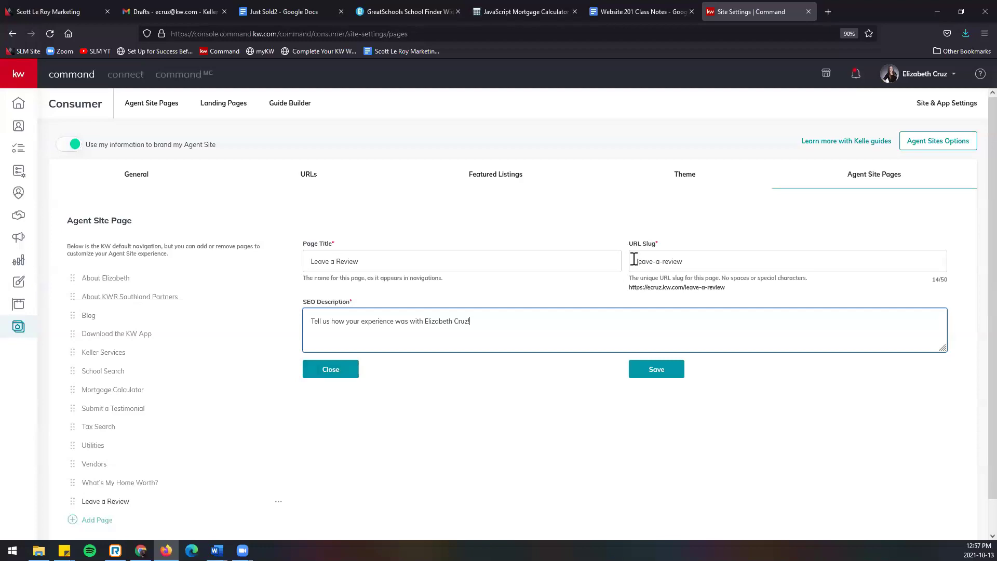
left_click(613, 15)
Step: Check the Leave a Review slug and SEO lines in the class notes, then save the page settings
left_click(498, 32)
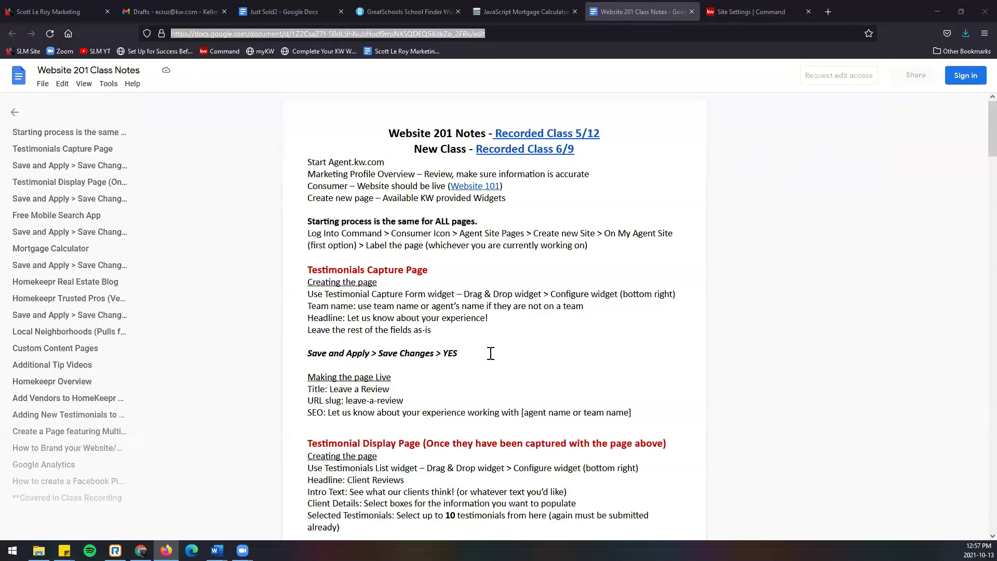
scroll(494, 341, "down", 1)
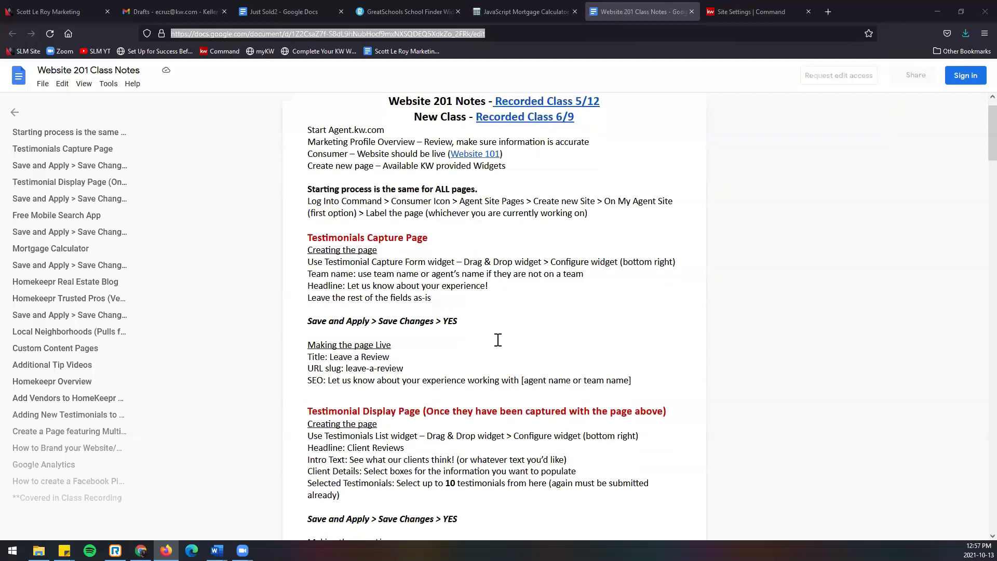
left_click_drag(330, 343, 407, 354)
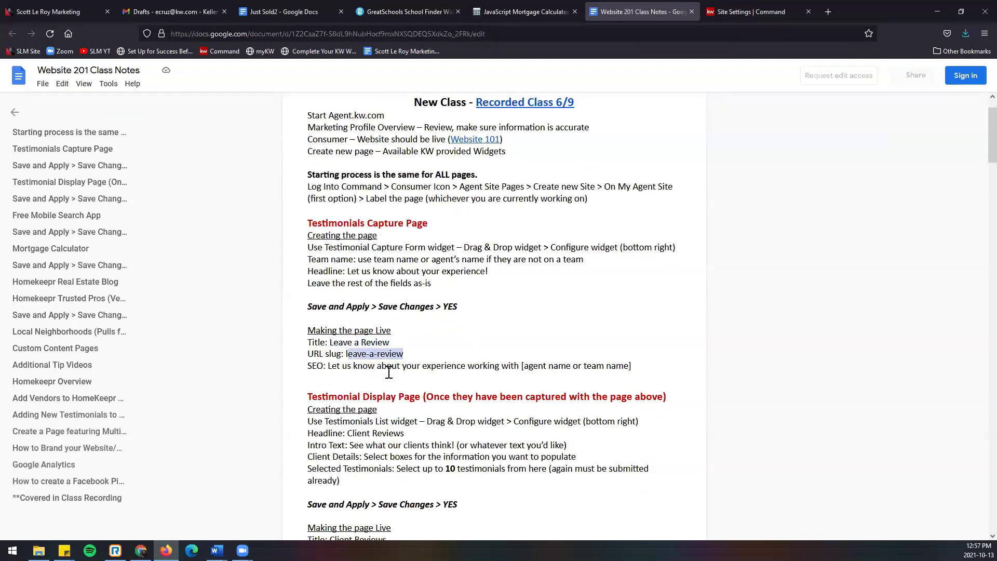
left_click_drag(328, 365, 530, 372)
scroll(571, 374, "down", 3)
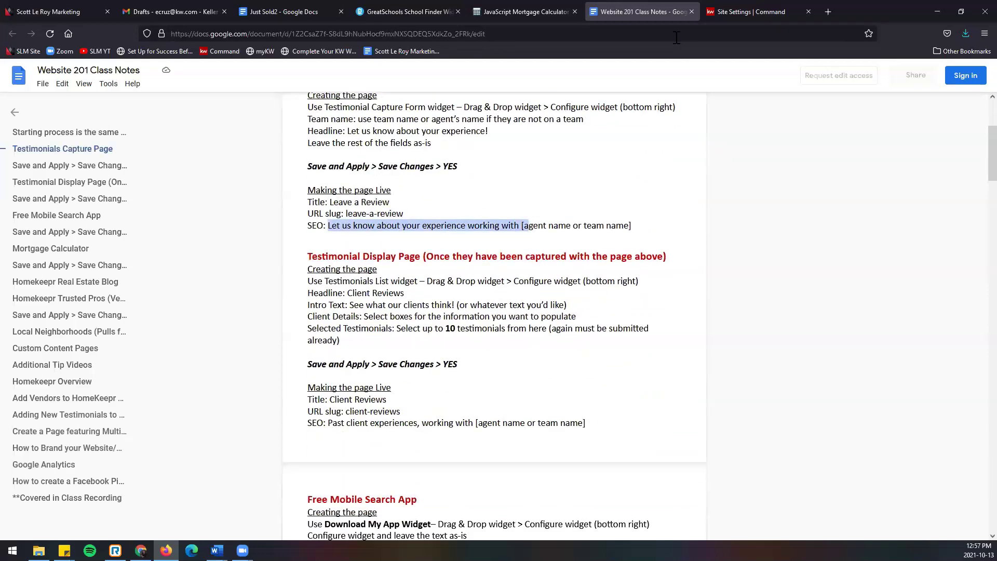
left_click(738, 13)
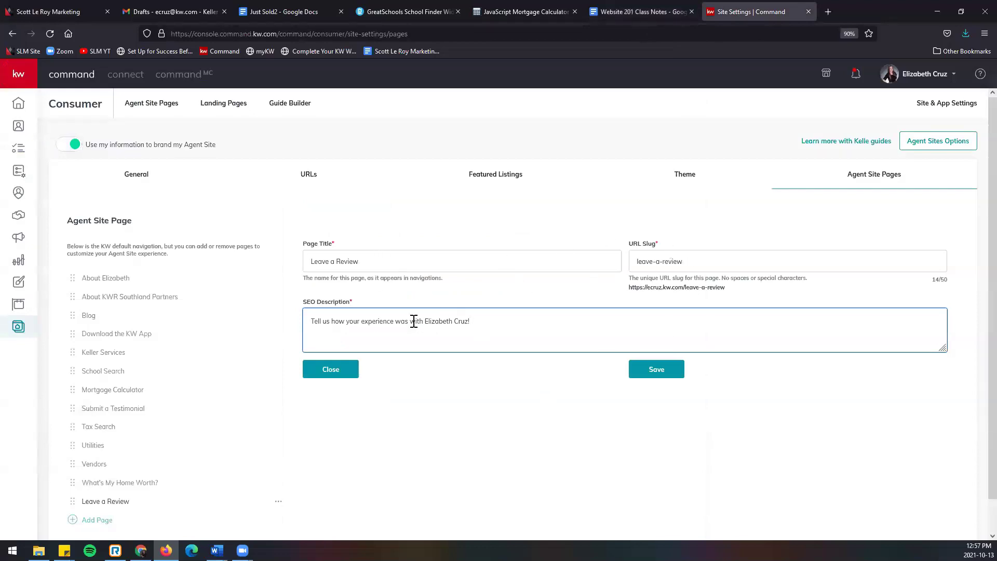
left_click(672, 375)
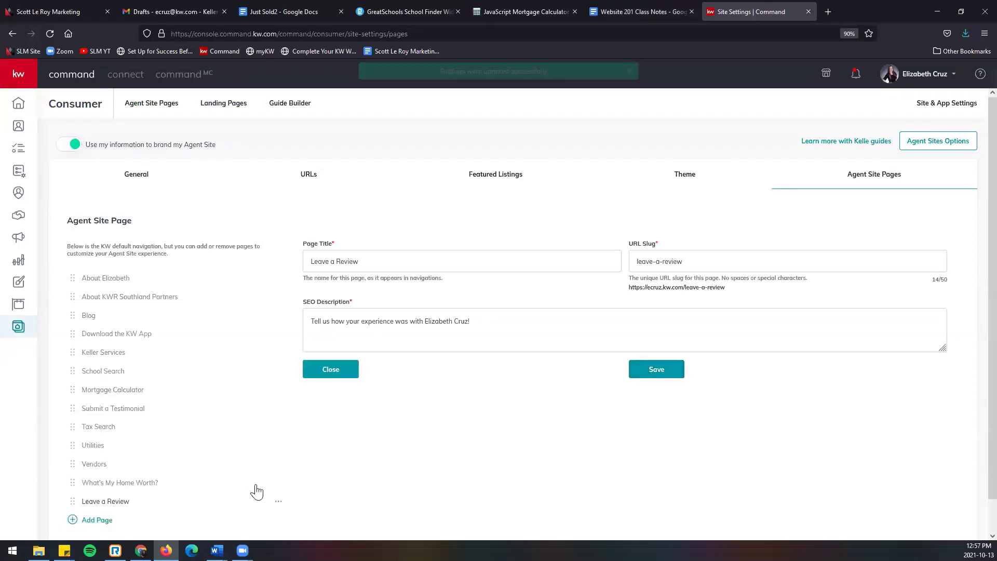
Step: Add a Testimonial Display page titled 'All Reviews' with the slug testimonials
left_click(98, 521)
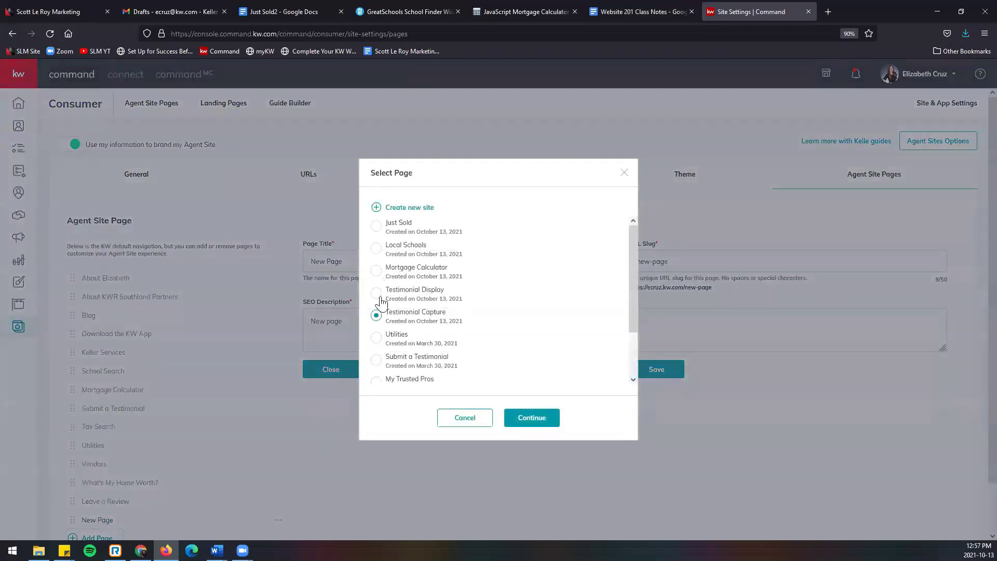
left_click(377, 294)
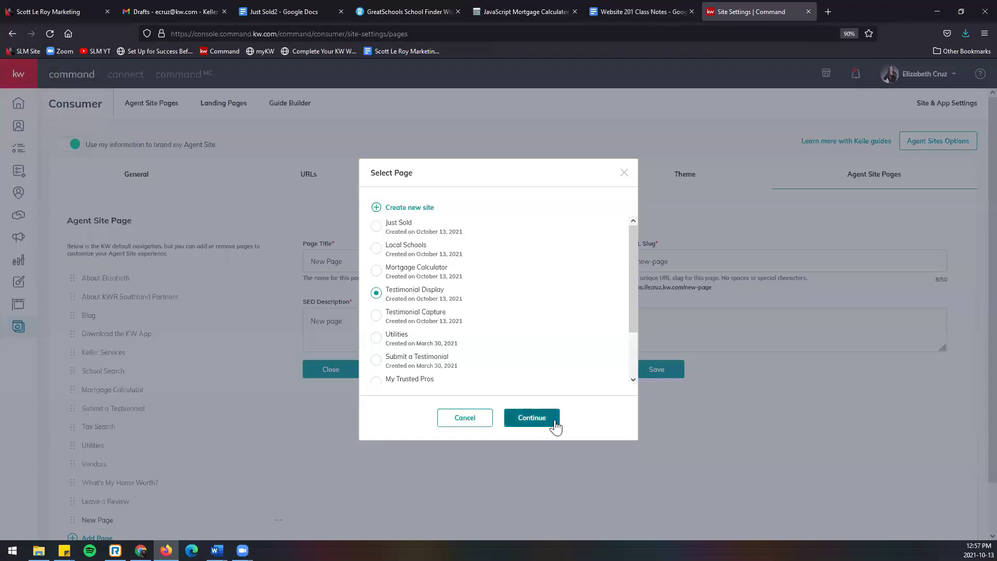
left_click(532, 418)
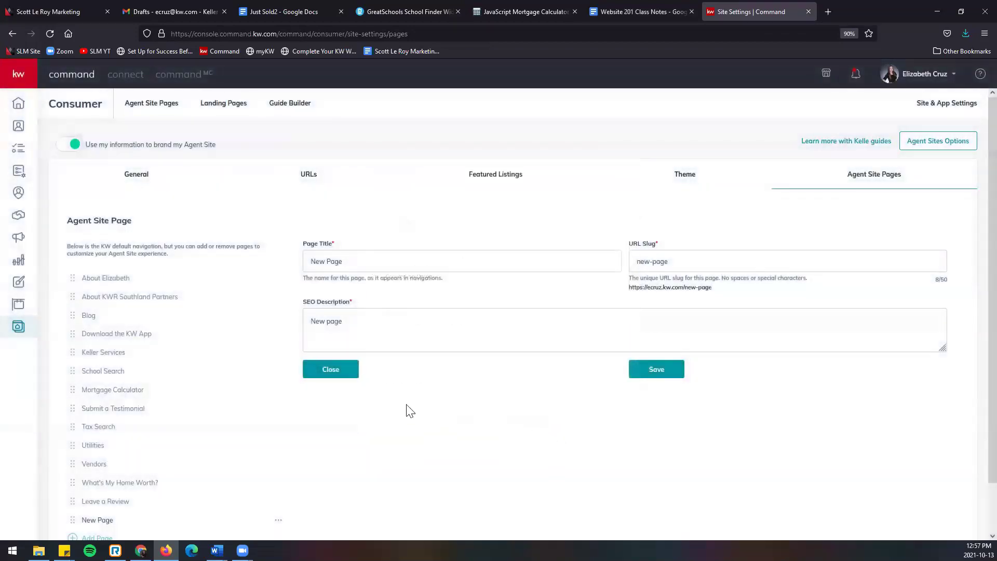
triple_click(416, 255)
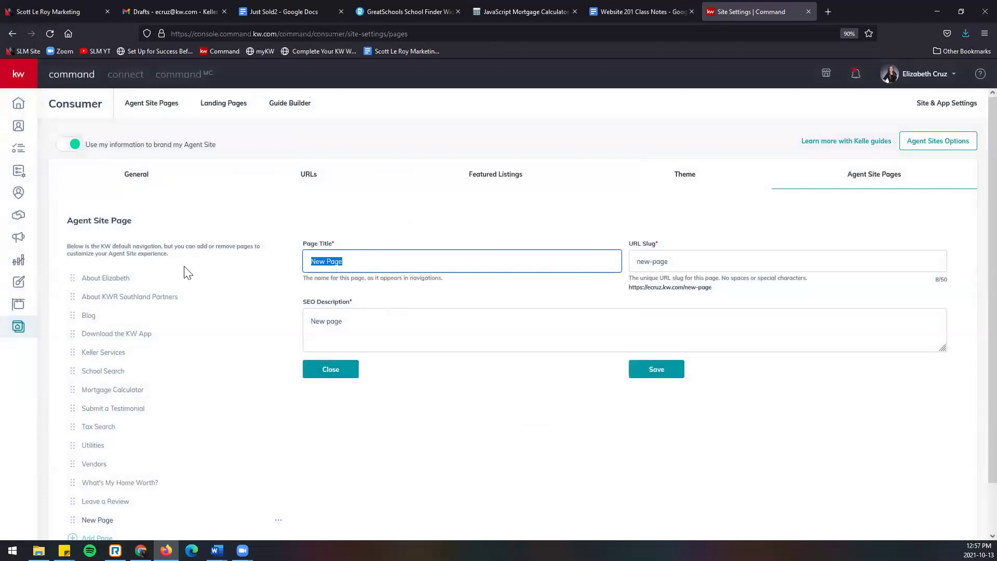
type("All Reviews")
key("Tab")
type("testimoni")
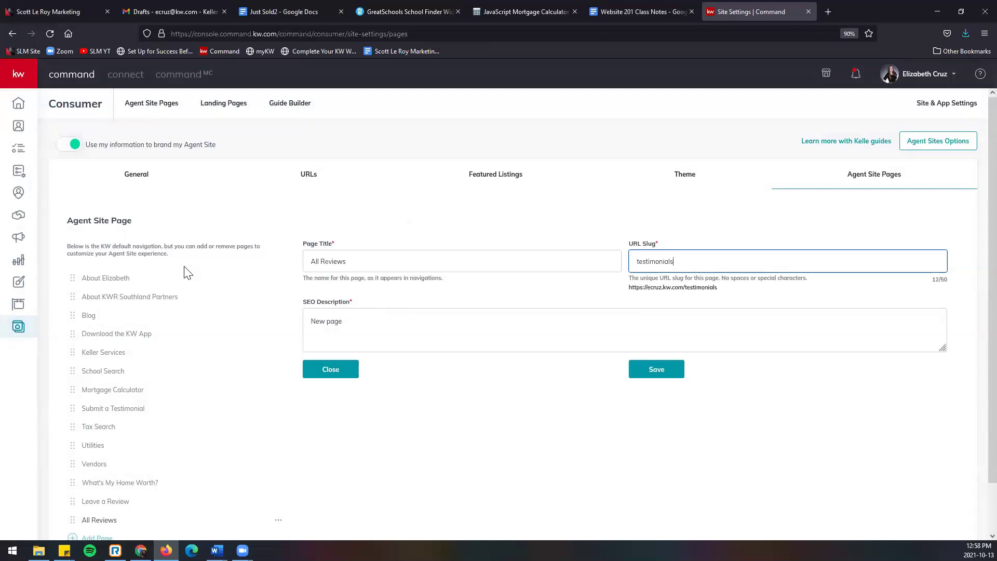
key("Tab")
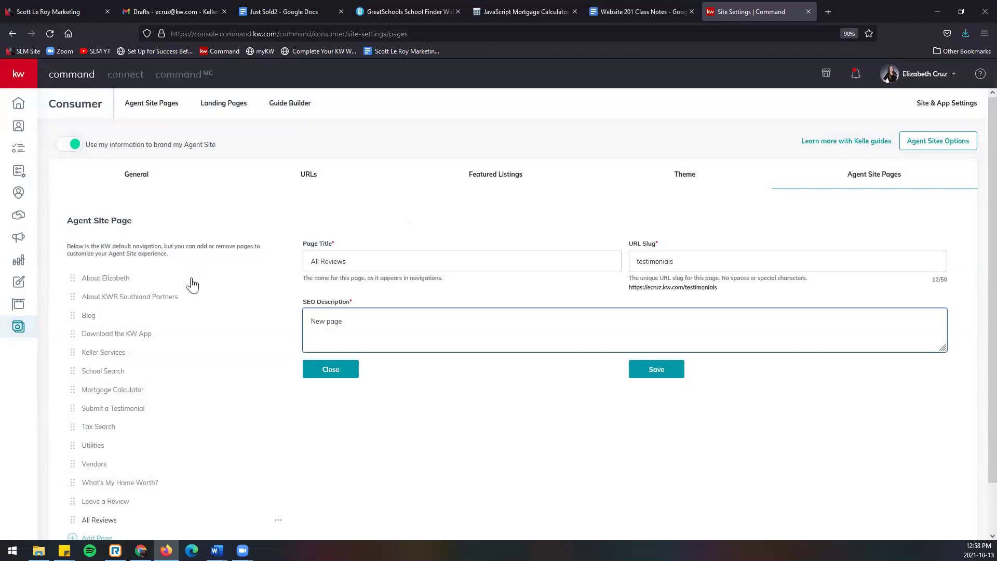
Step: Paste the reviews SEO text from the class notes, add the agent's name, and save the page
key("BackSpace")
key("BackSpace")
key("BackSpace")
key("BackSpace")
key("BackSpace")
key("BackSpace")
key("BackSpace")
left_click(652, 13)
scroll(573, 392, "down", 3)
left_click_drag(329, 329, 474, 330)
key("ctrl+c")
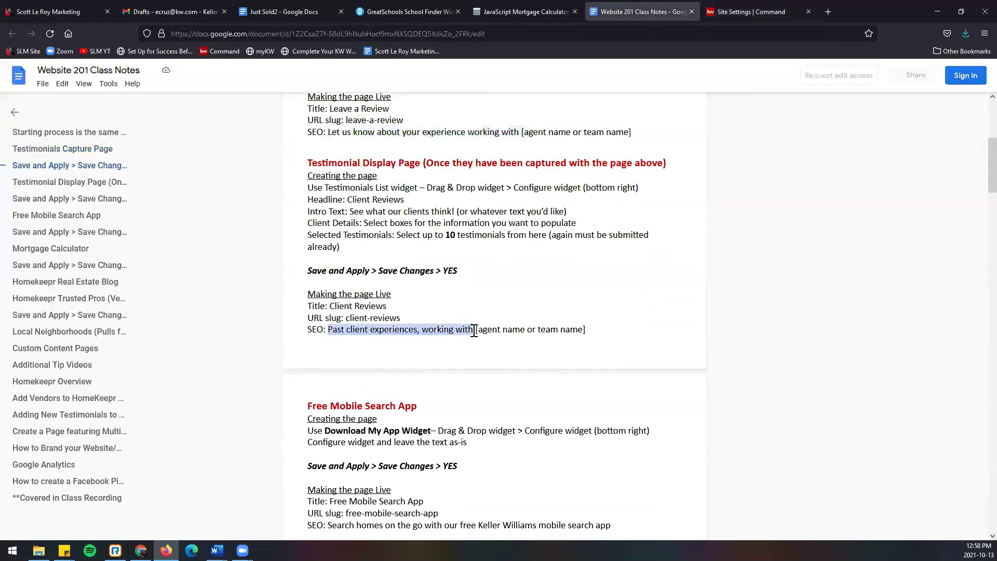
left_click(743, 15)
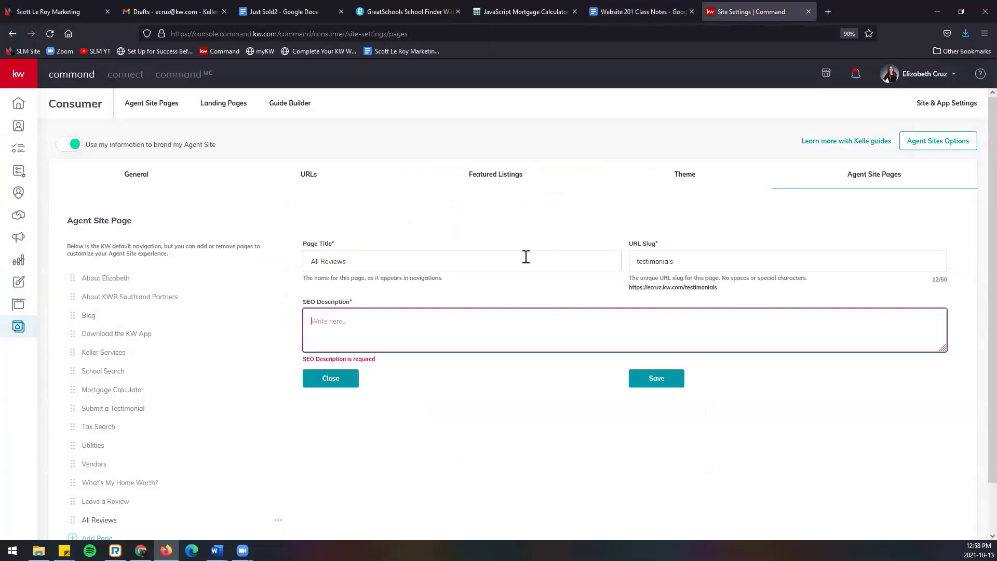
key("ctrl+v")
type("Elizabeth")
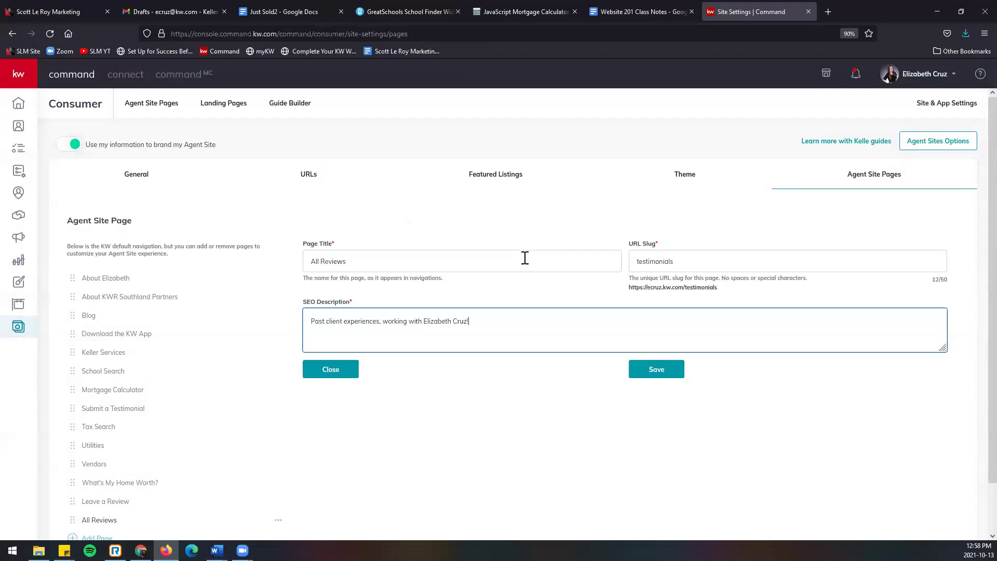
left_click(662, 373)
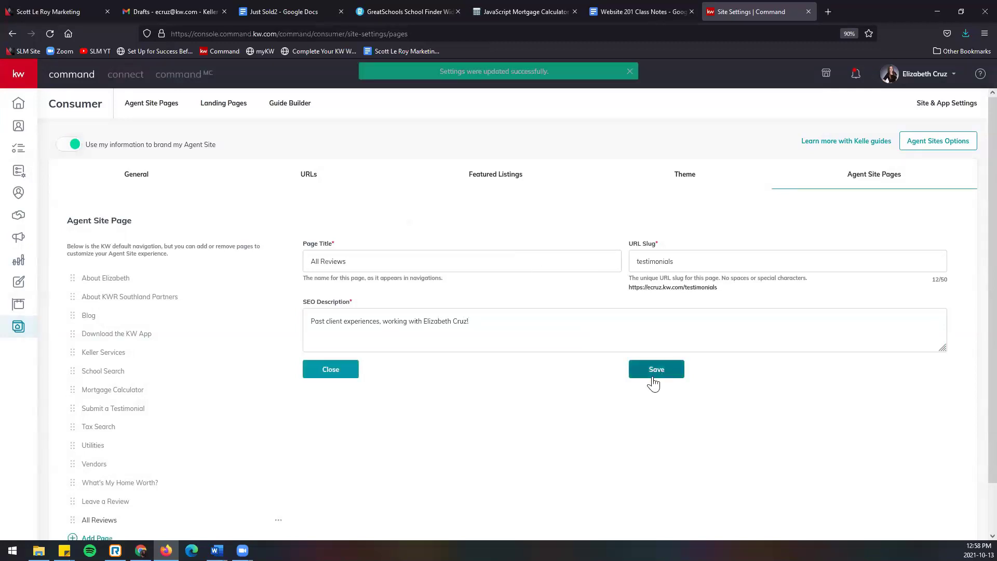
scroll(653, 374, "down", 1)
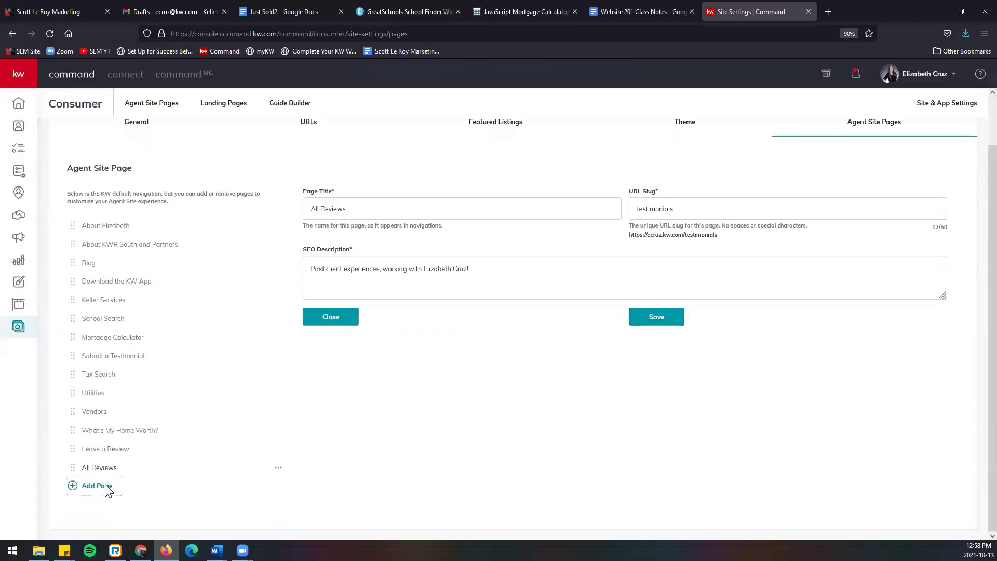
Step: Add a Mortgage Calculator page with the slug mortgage-calculator
left_click(96, 486)
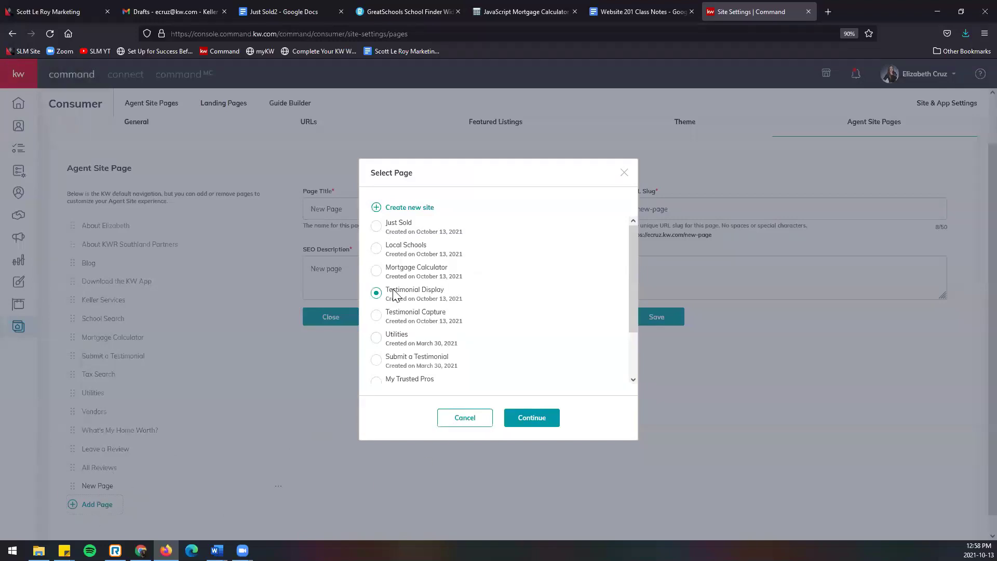
left_click(376, 270)
left_click(553, 420)
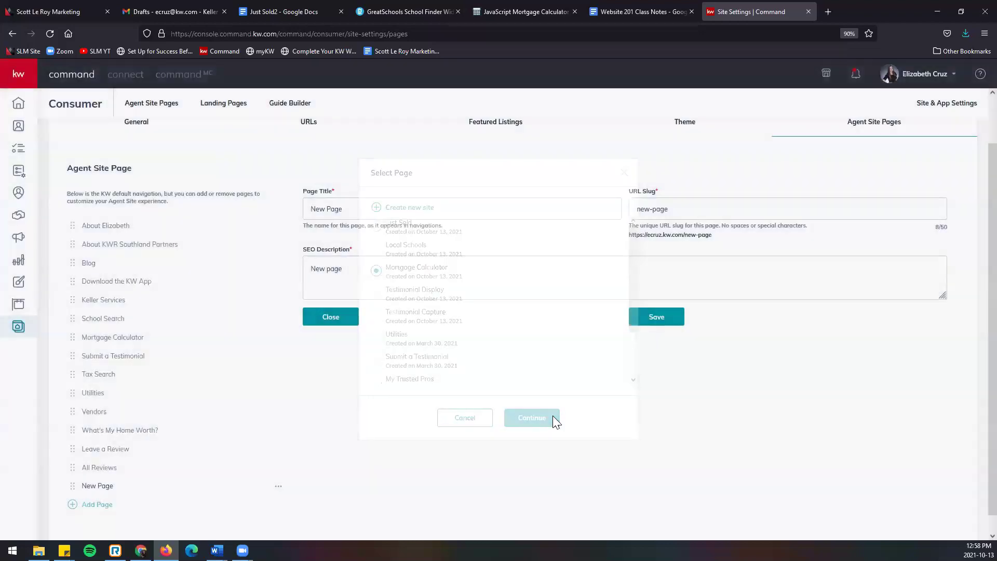
left_click_drag(436, 210, 129, 225)
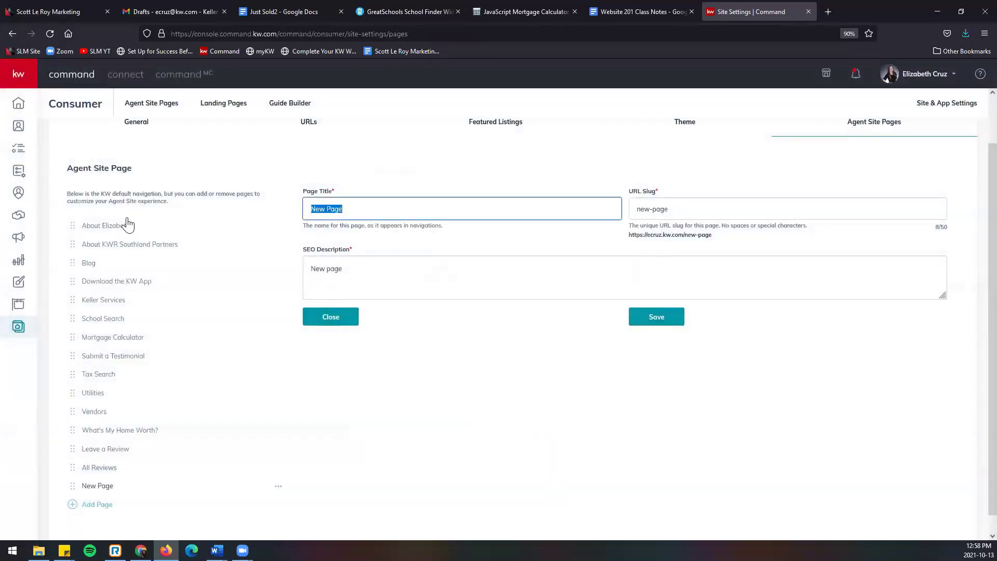
type("Mortgage Calculator")
key("Tab")
type("m")
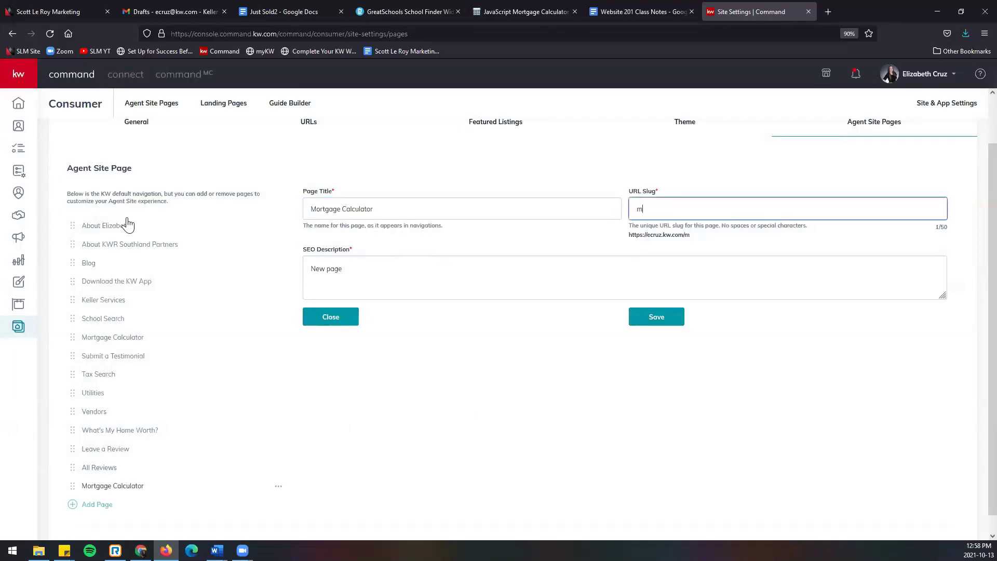
type("ortgage-calculator")
key("Tab")
Step: Paste 'Mortgage Calculator to Assist with the Home Buying Process!' from the notes as the SEO description and save
key("ctrl+a")
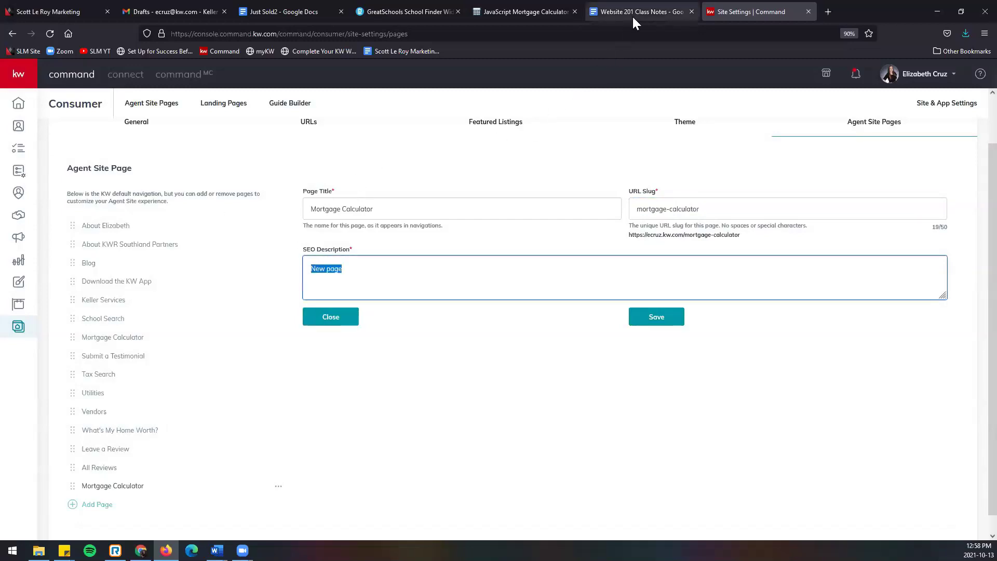
left_click(634, 22)
scroll(589, 284, "down", 5)
scroll(587, 284, "down", 7)
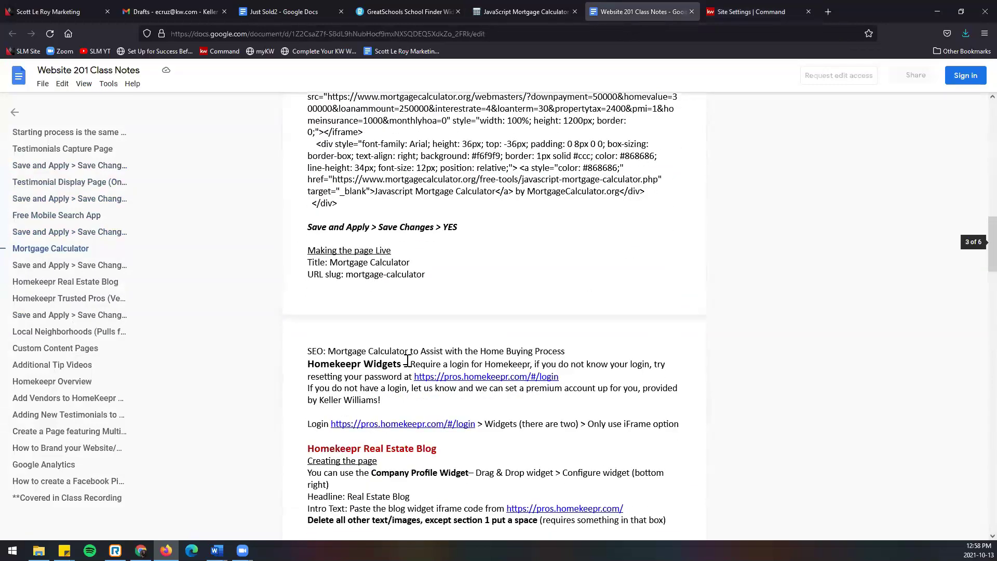
left_click_drag(327, 351, 567, 353)
key("ctrl+c")
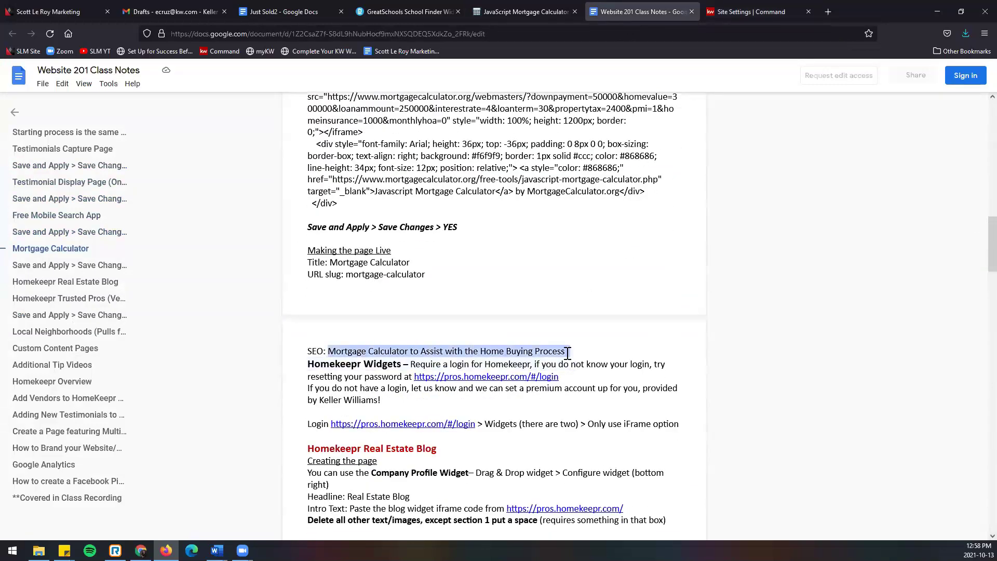
left_click(751, 12)
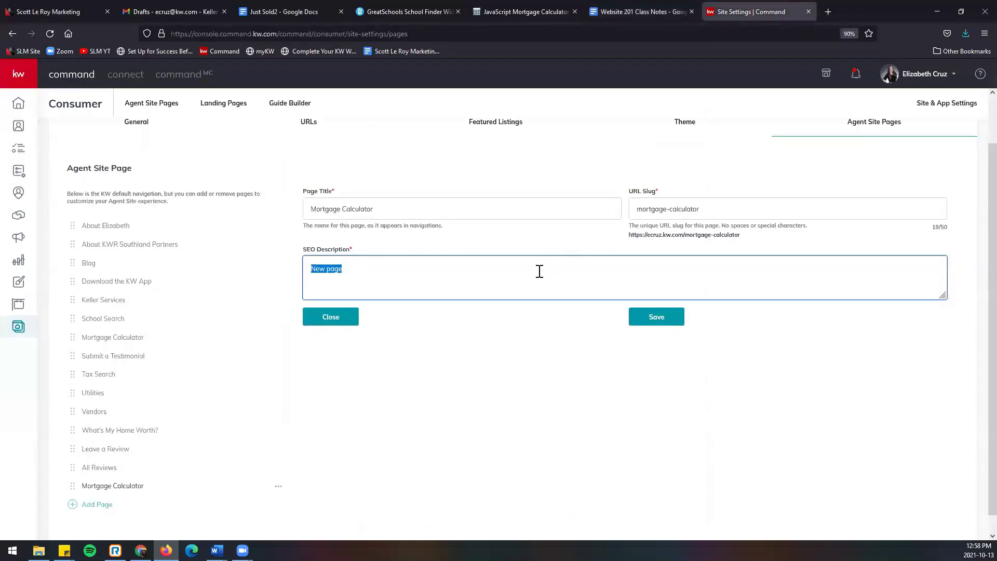
key("ctrl+v")
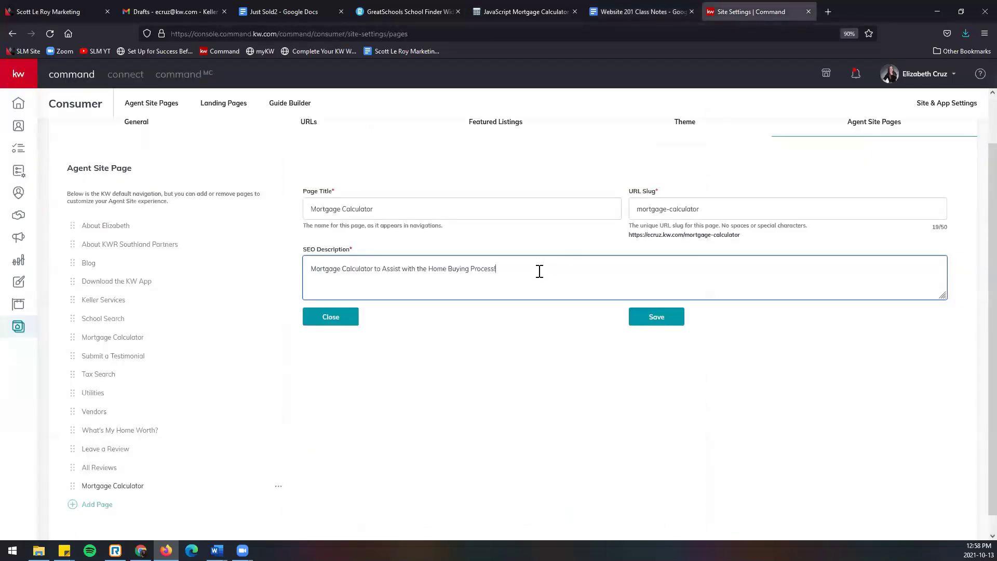
left_click(667, 323)
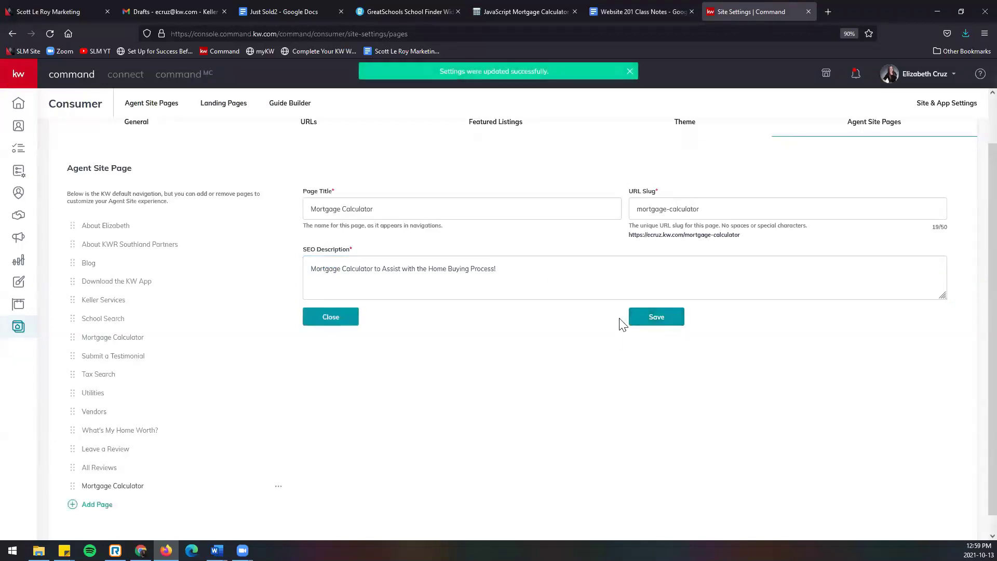
Step: Add a Local Schools page titled 'Local Schools' with the slug local-schools
left_click(118, 506)
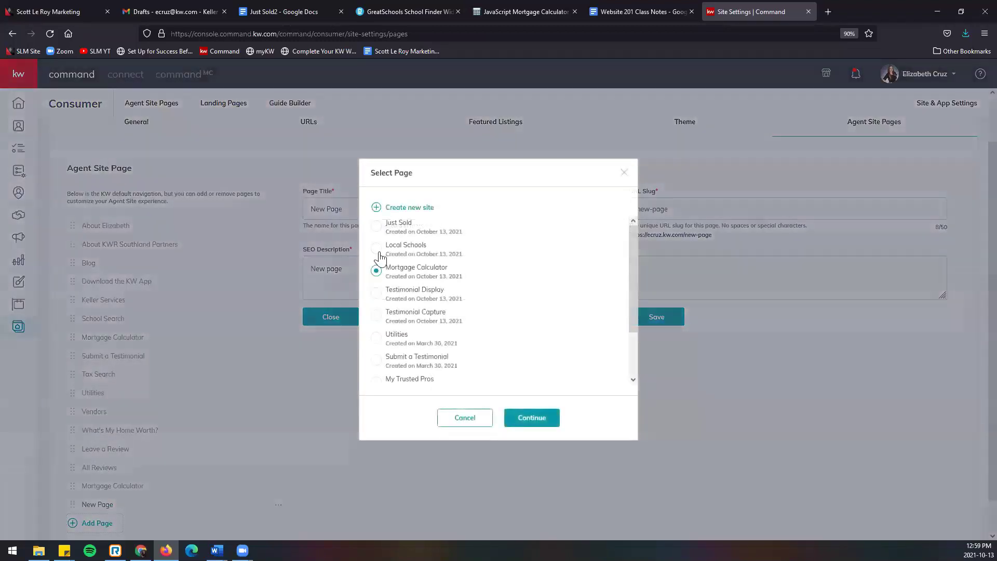
left_click(378, 250)
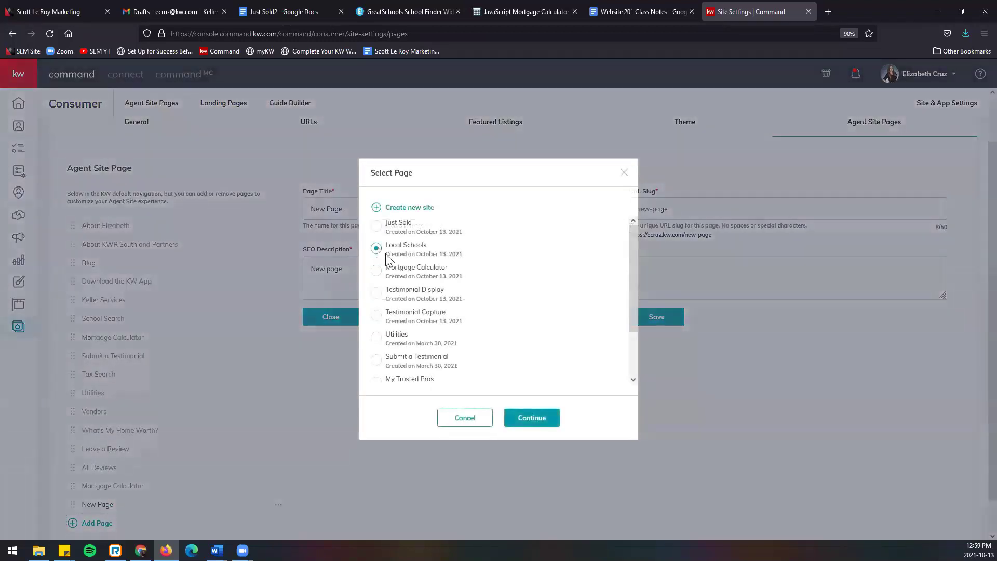
left_click(552, 425)
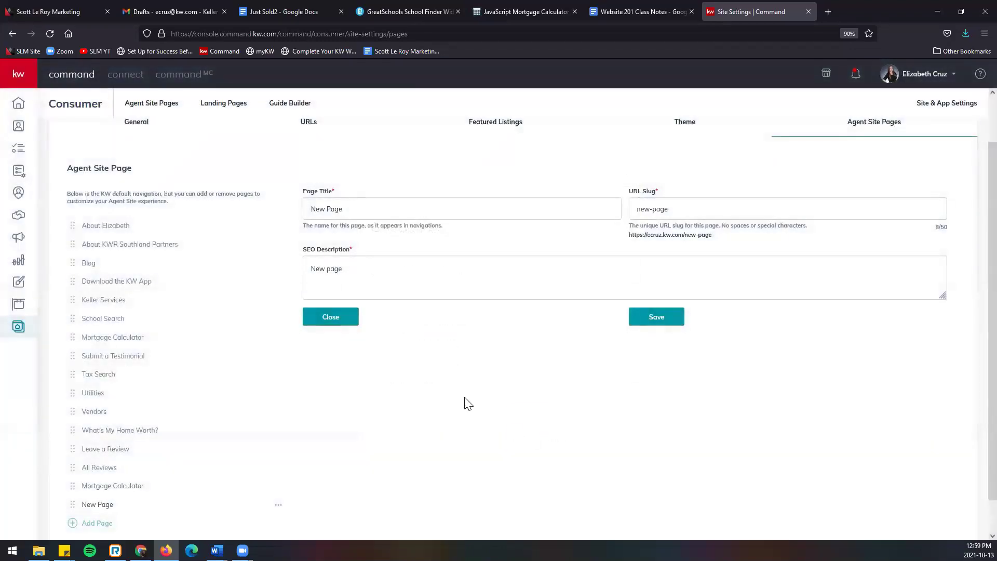
left_click_drag(416, 207, 160, 200)
type("Local Schools")
key("Tab")
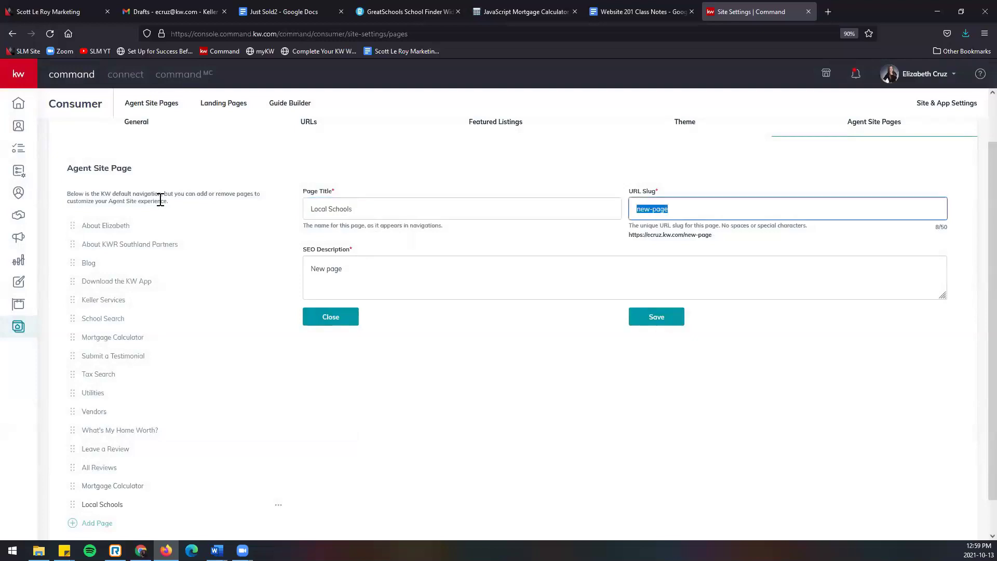
type("l")
key("BackSpace")
type("local-schools")
Step: Copy 'Search for schools in your area!' from the notes into the SEO description and save
key("Tab")
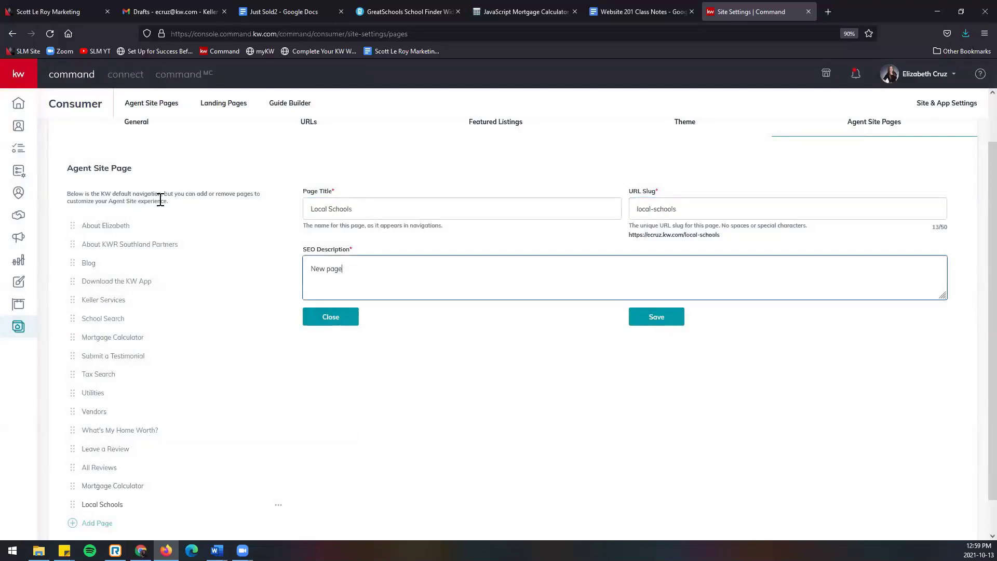
left_click(616, 13)
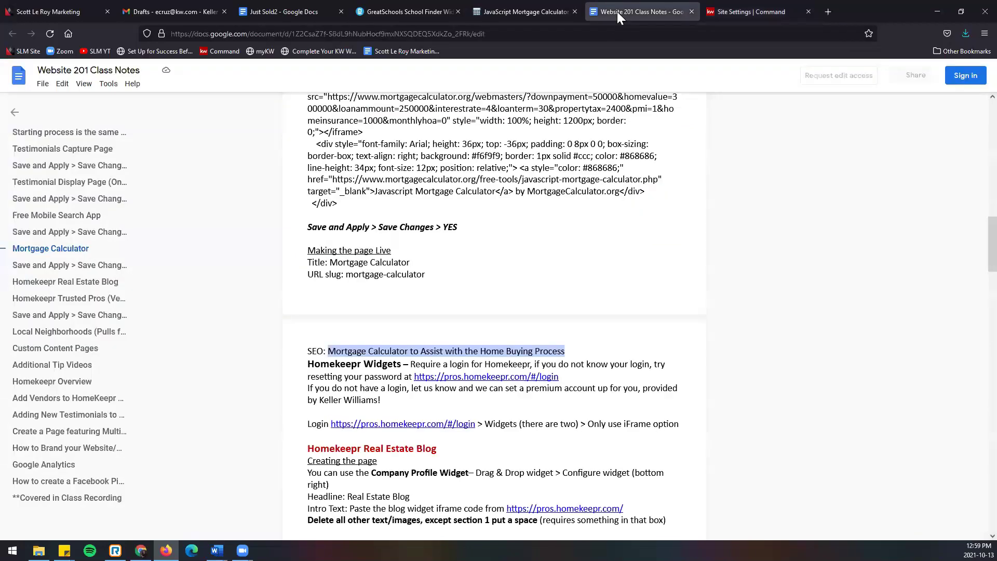
scroll(492, 342, "down", 8)
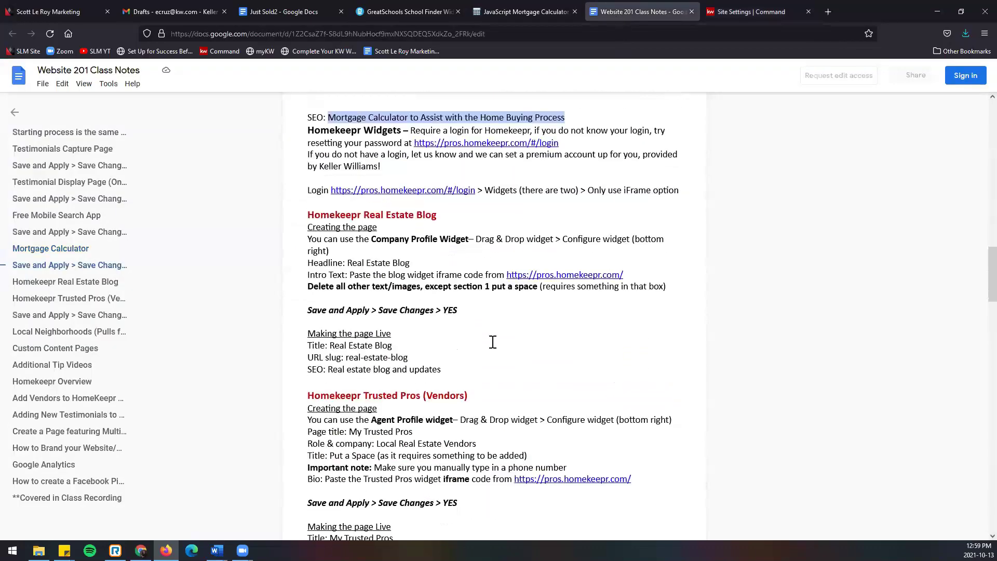
scroll(493, 342, "down", 7)
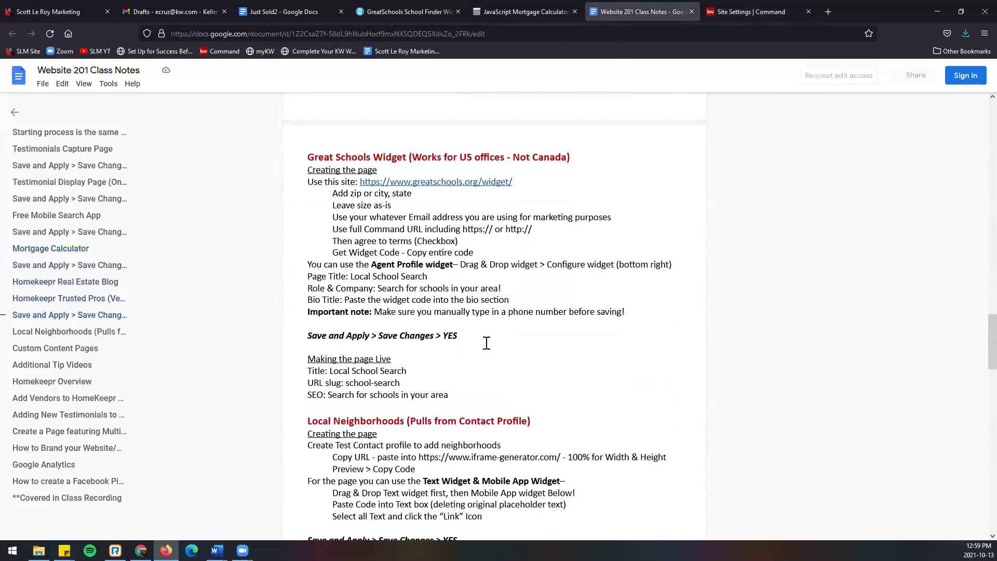
left_click_drag(328, 349, 449, 351)
key("ctrl+c")
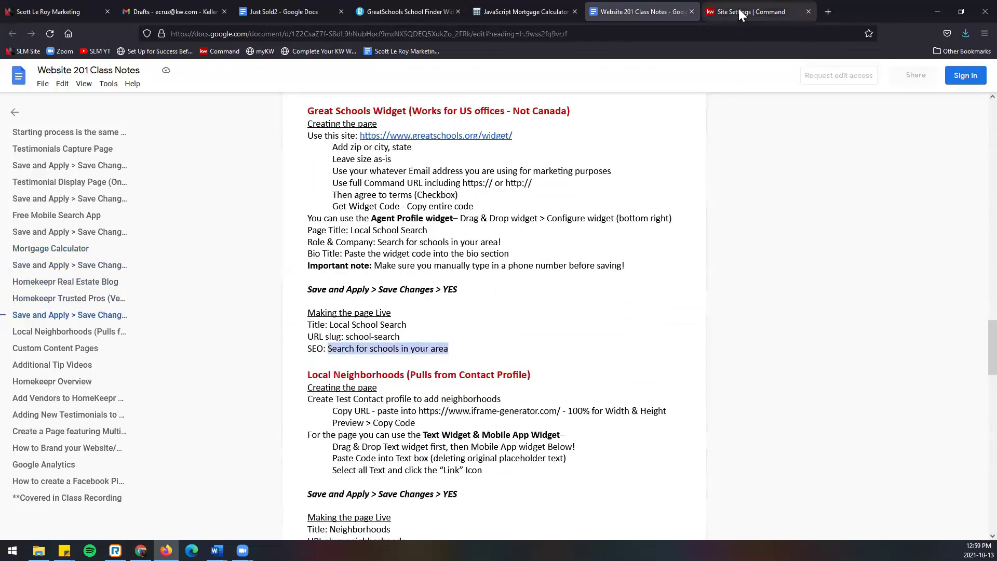
left_click(739, 10)
key("ctrl+a")
key("ctrl+v")
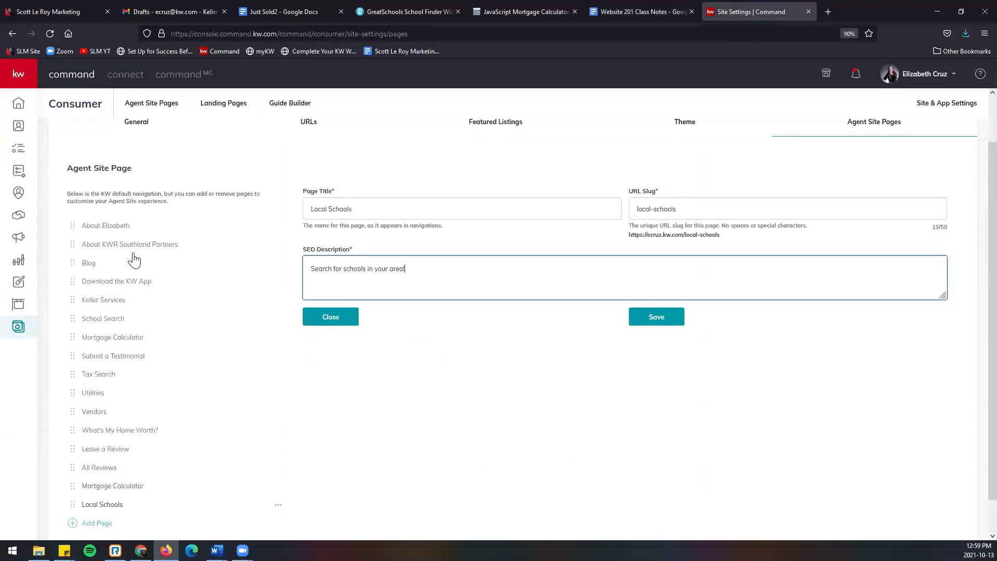
left_click(644, 320)
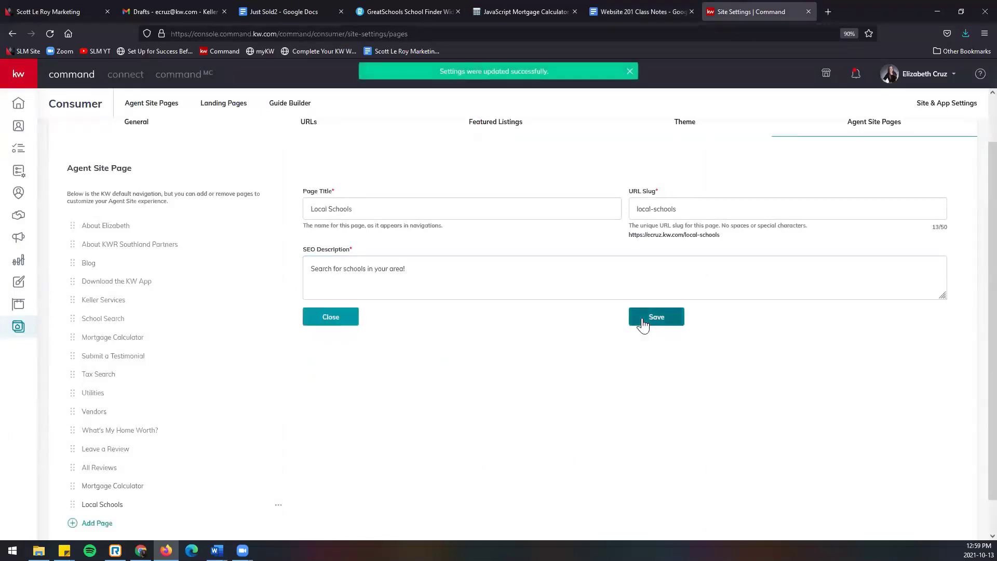
left_click(107, 525)
Step: Add a Just Sold page titled 'Recently Sold Homes', slug sold, with a sold-homes SEO description, and save
left_click(377, 227)
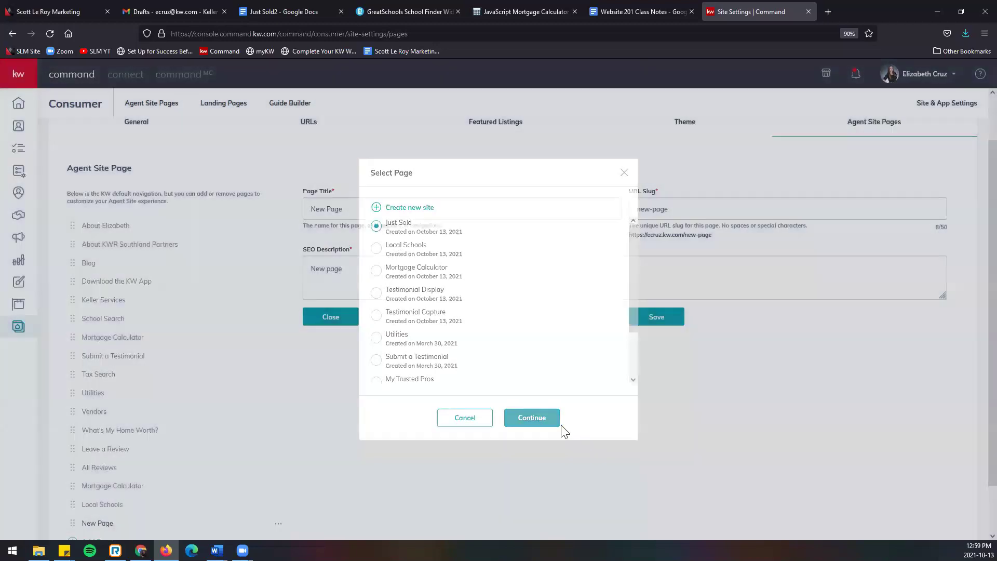
left_click(531, 418)
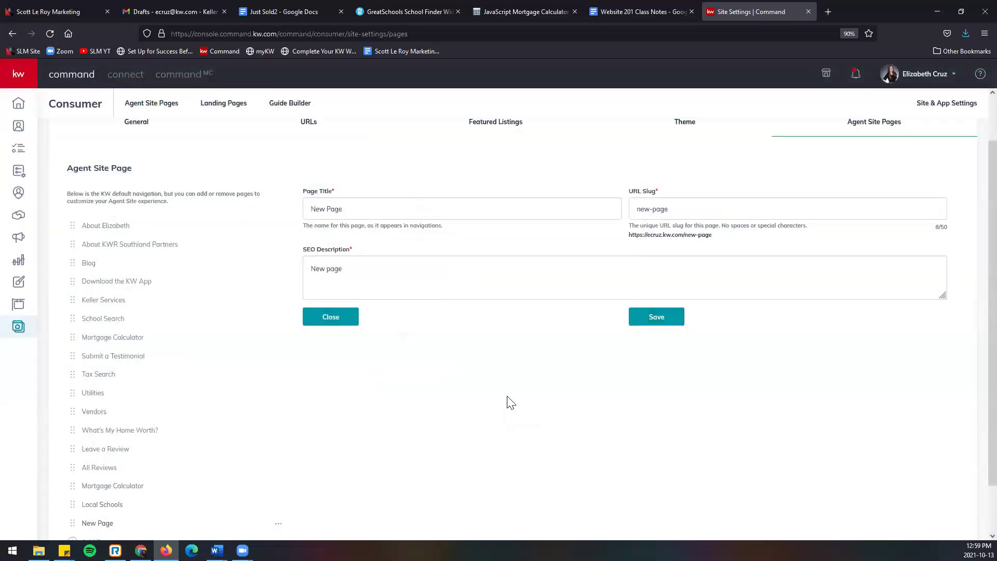
triple_click(358, 205)
type("Re")
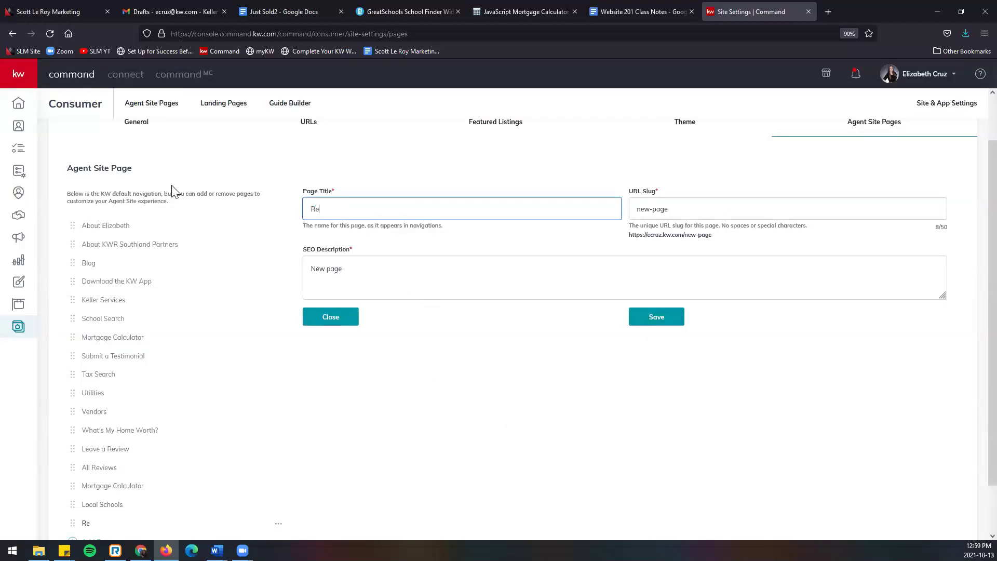
type("cently Sold Homes")
key("Tab")
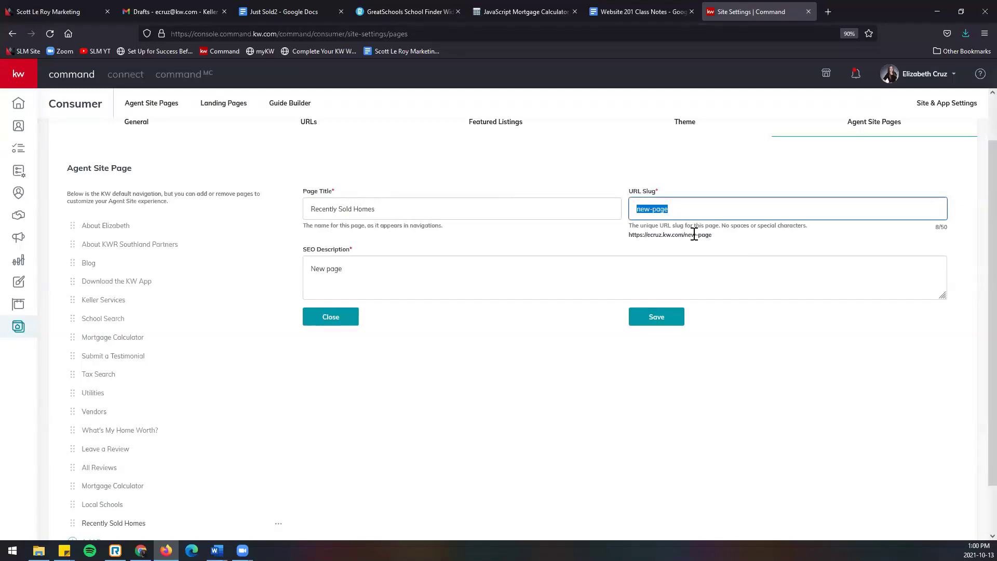
type("sold")
key("Tab")
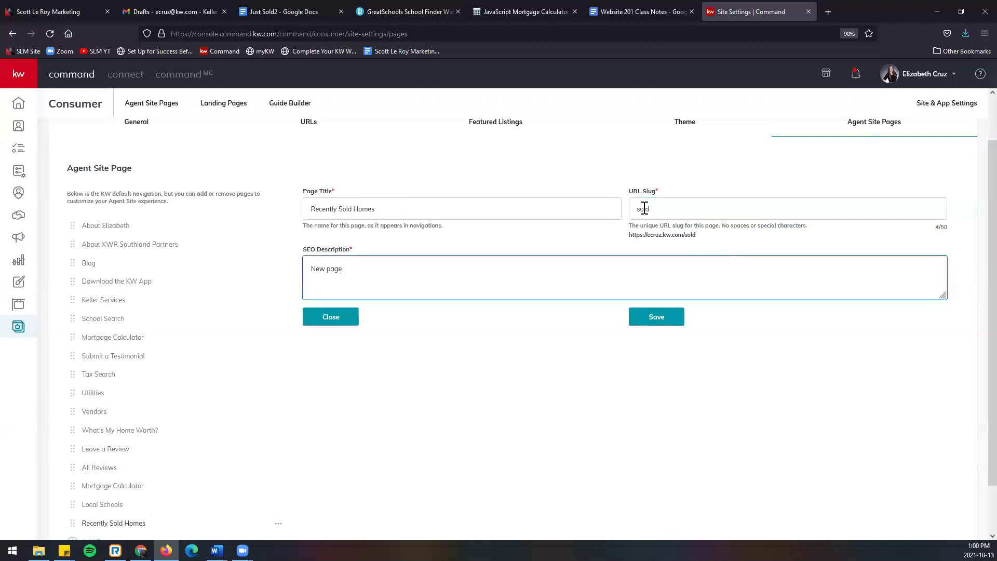
key("ctrl+a")
type("Se")
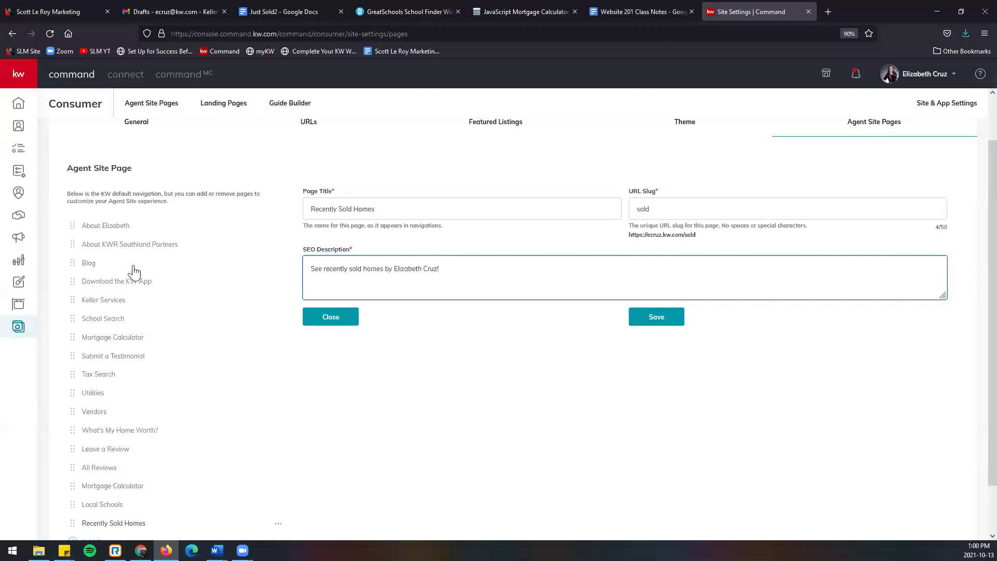
left_click(677, 324)
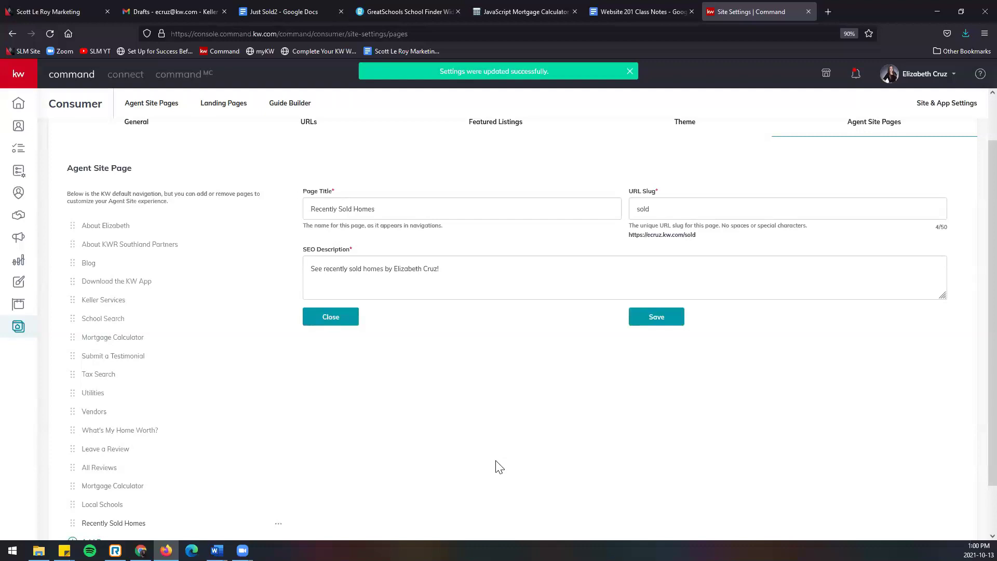
Step: Reorder the list: Recently Sold Homes after Submit a Testimonial, Local Schools after Blog, Mortgage Calculator after Keller Services
scroll(122, 445, "down", 1)
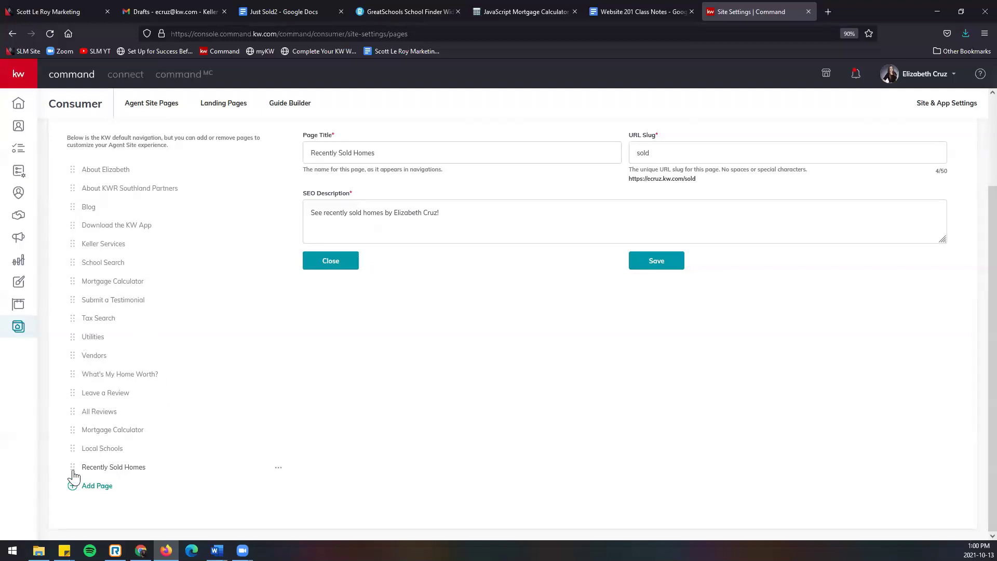
left_click_drag(74, 473, 54, 323)
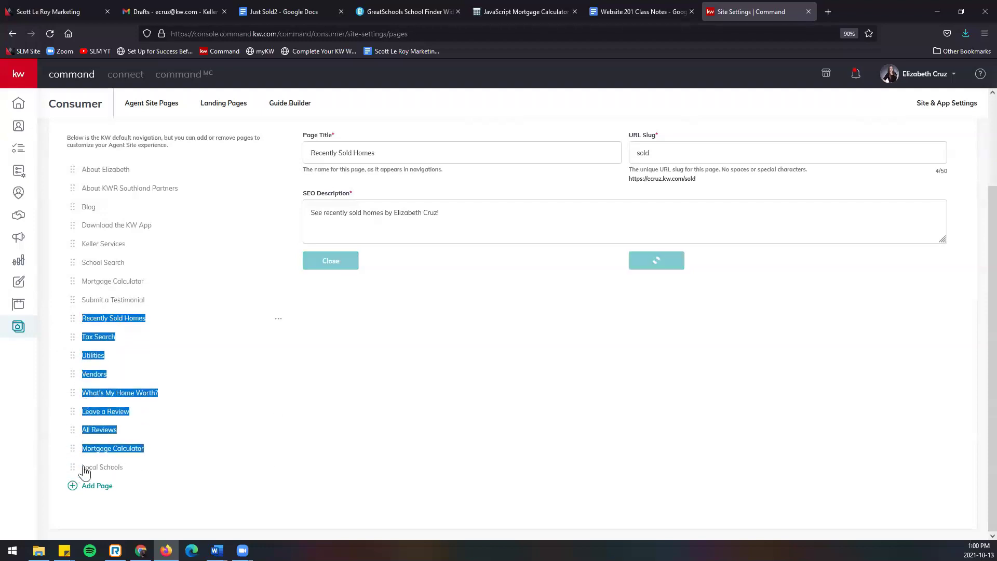
left_click_drag(73, 466, 78, 229)
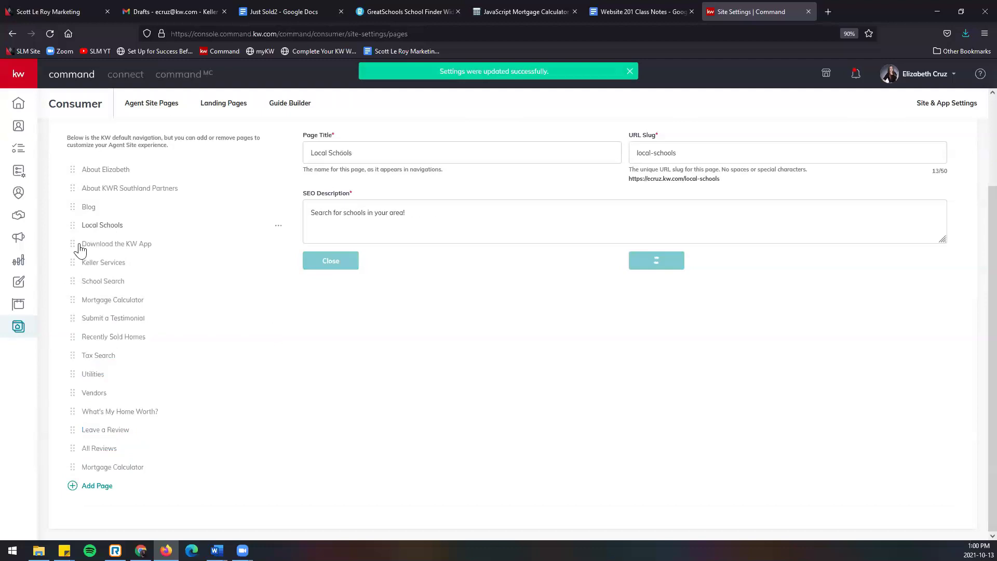
left_click_drag(74, 474, 76, 287)
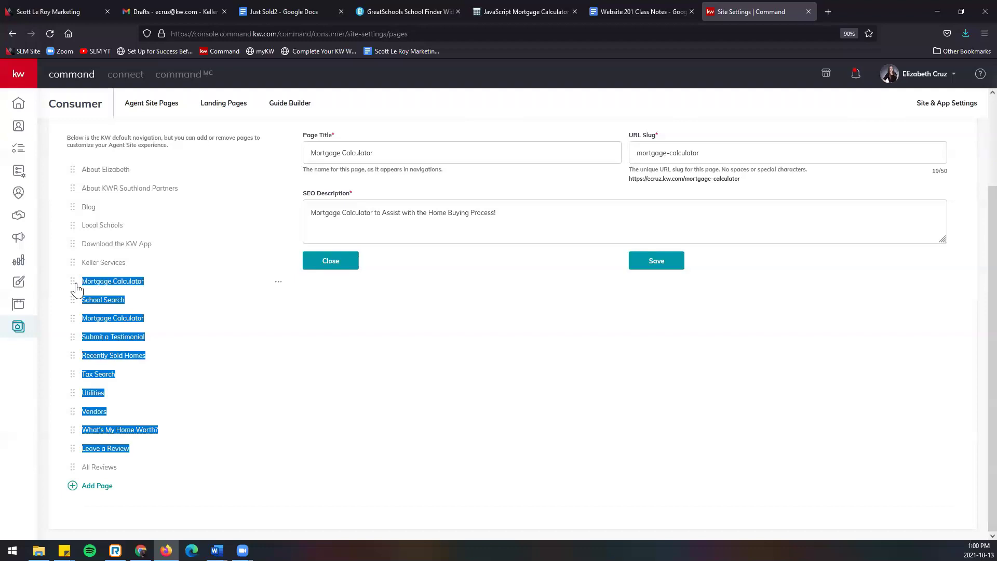
left_click(62, 335)
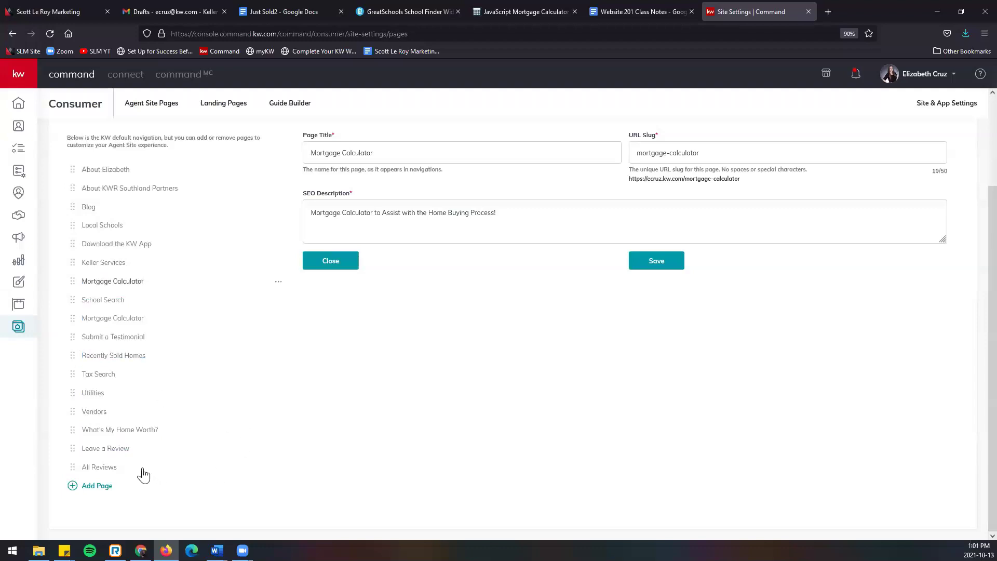
scroll(249, 424, "up", 2)
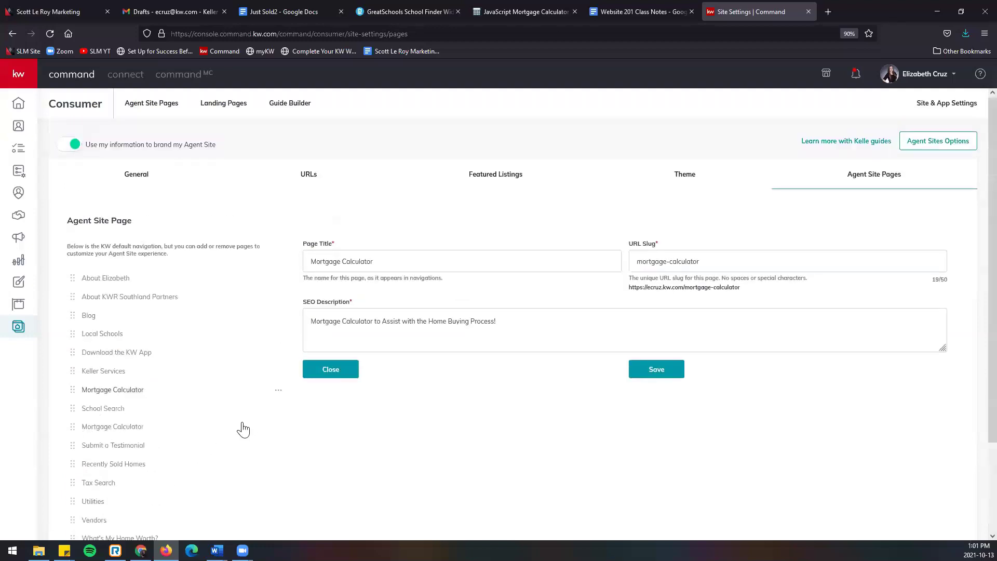
Step: Open the live agent website in a new browser tab from the Agent Site Pages list
left_click(147, 108)
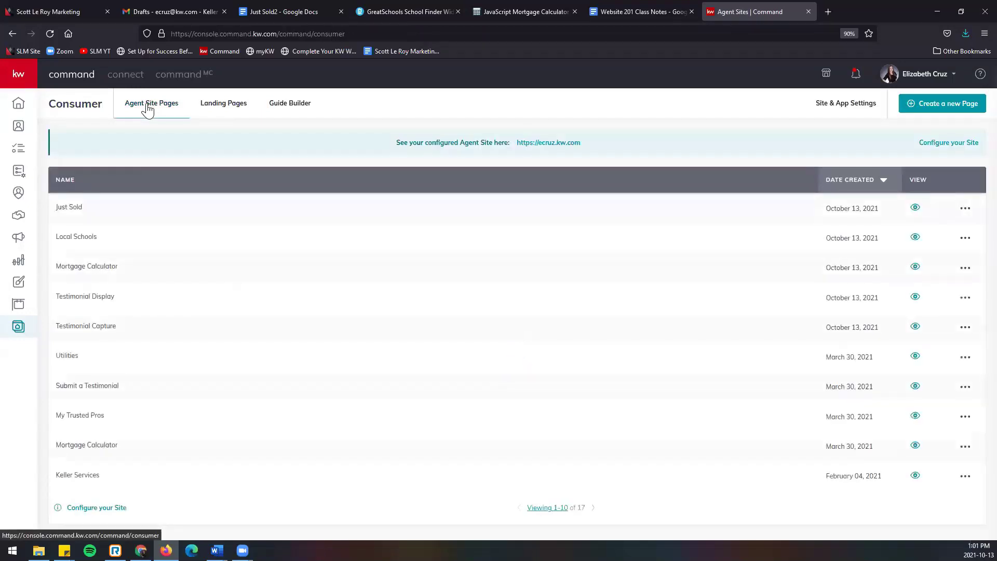
left_click(565, 149)
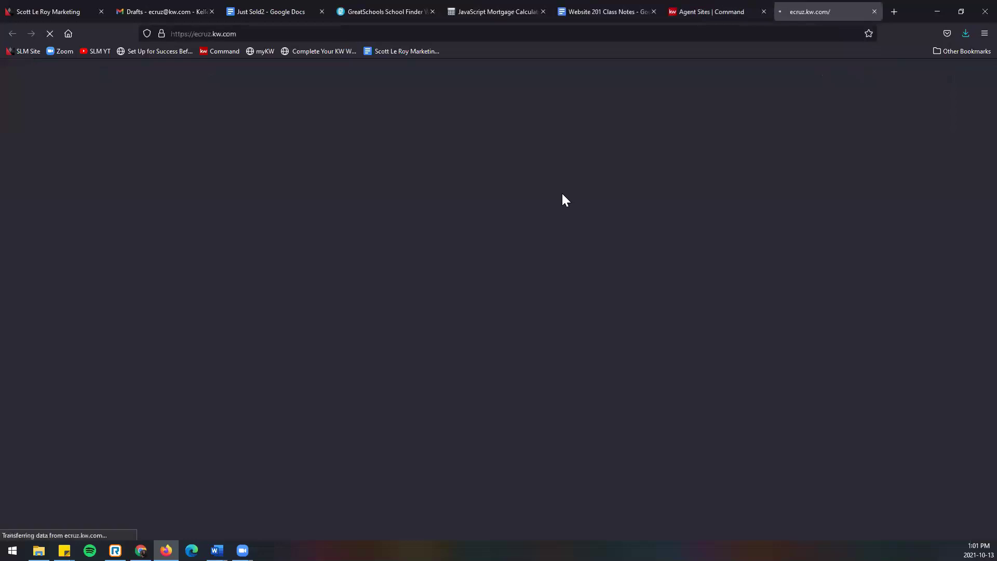
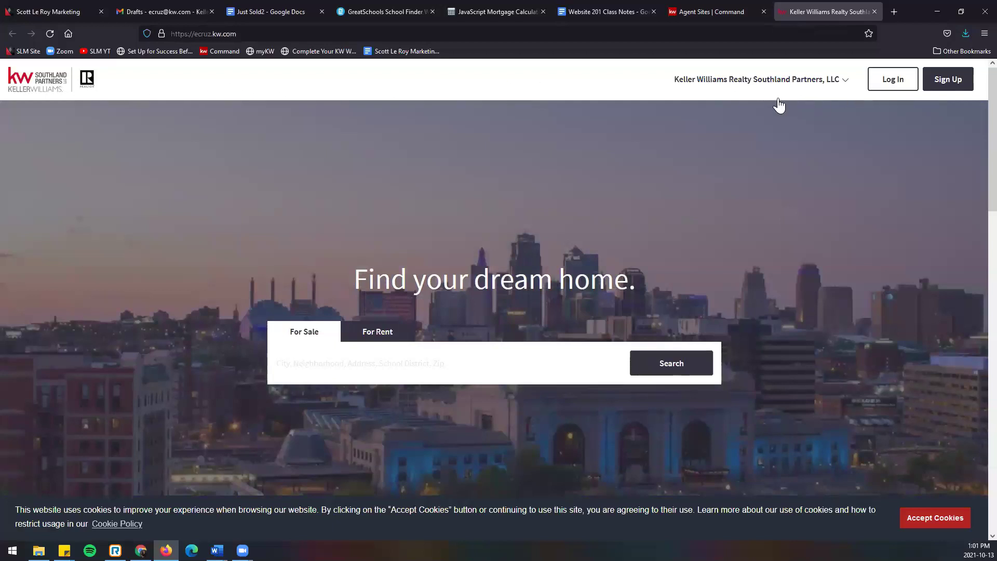
Step: Open the Local Schools page from the header menu to show the GreatSchools school finder
right_click(667, 86)
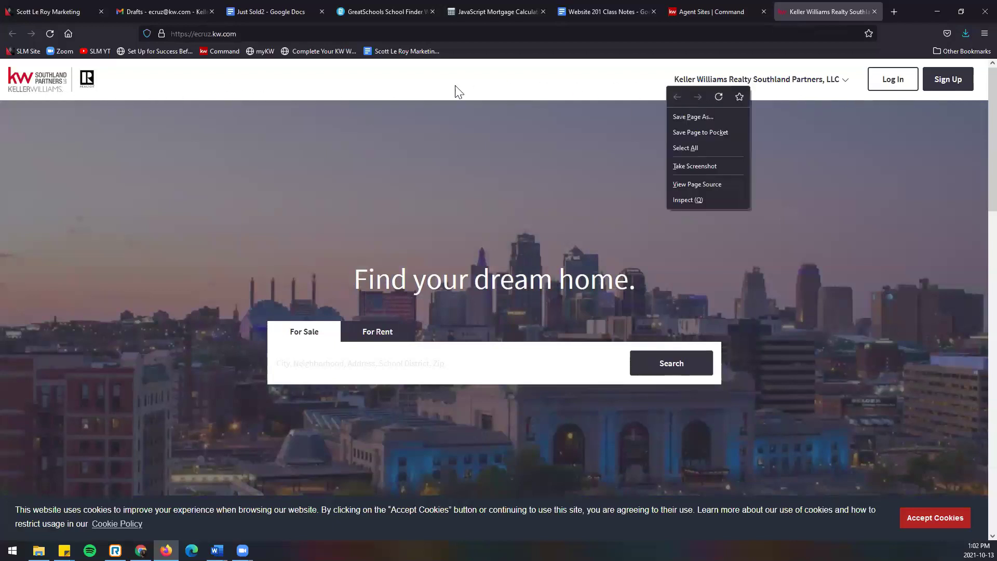
left_click(242, 83)
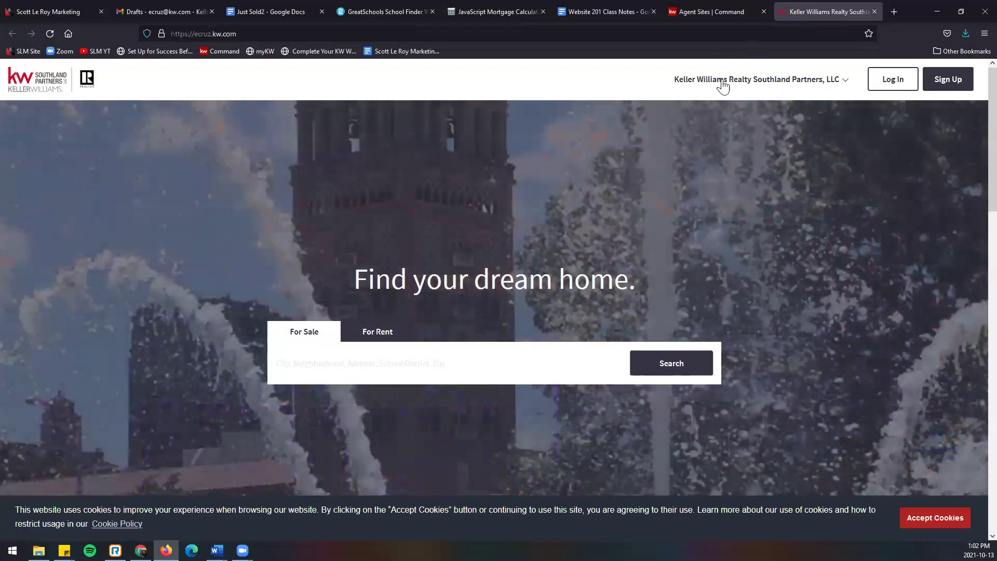
left_click(814, 87)
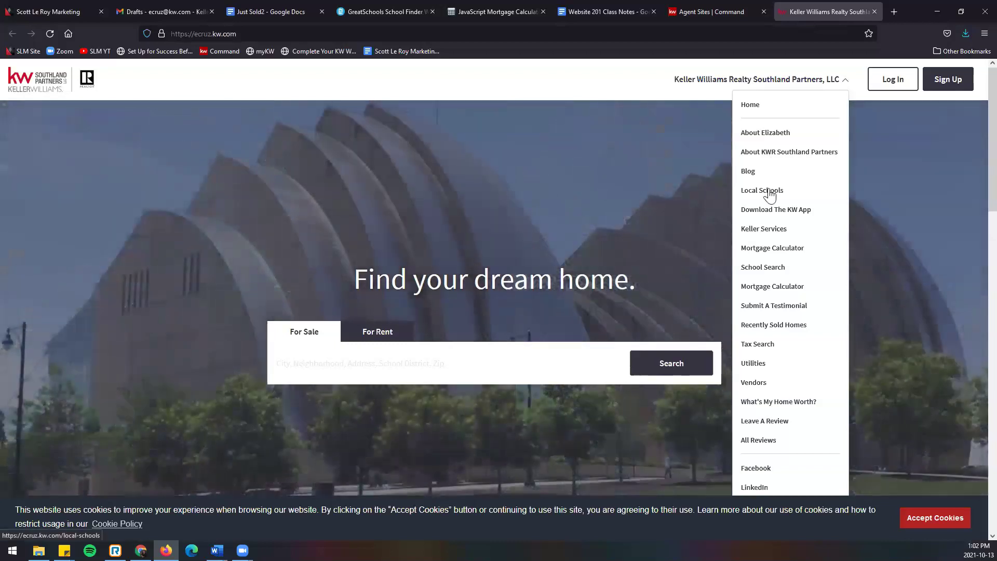
left_click(770, 195)
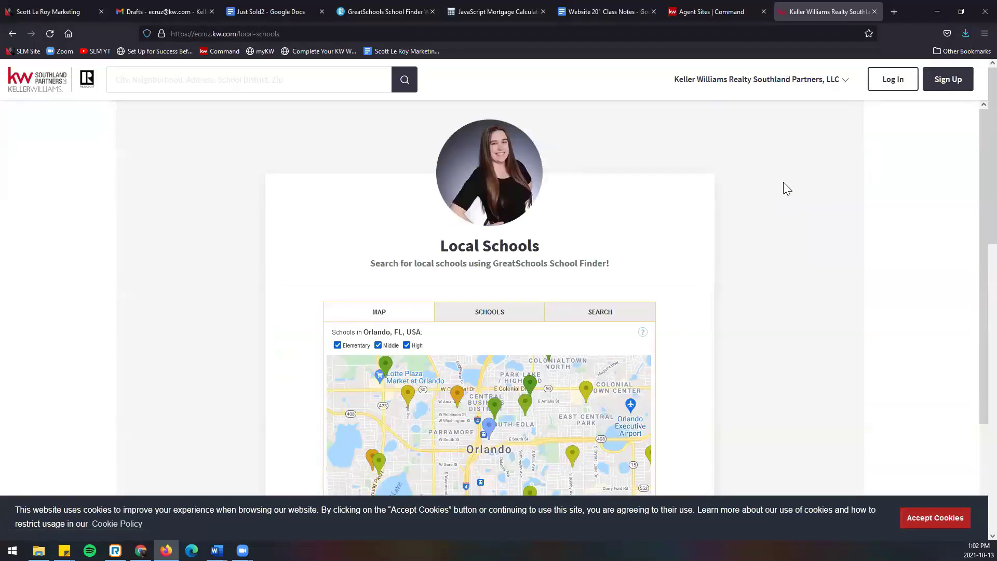
Step: Check both Mortgage Calculator pages, then open the Recently Sold Homes page
scroll(783, 182, "down", 3)
scroll(783, 176, "up", 3)
left_click(790, 89)
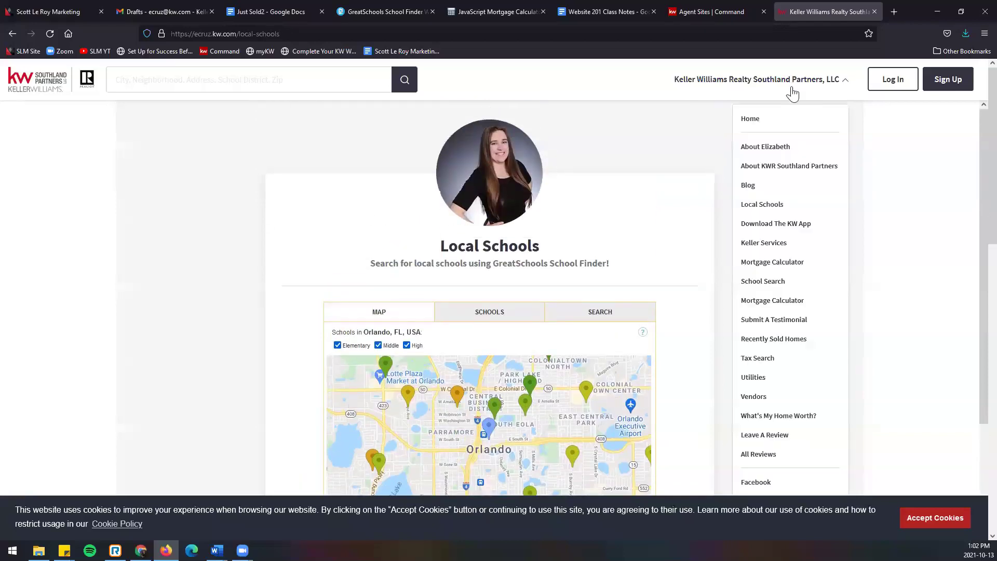
left_click(770, 266)
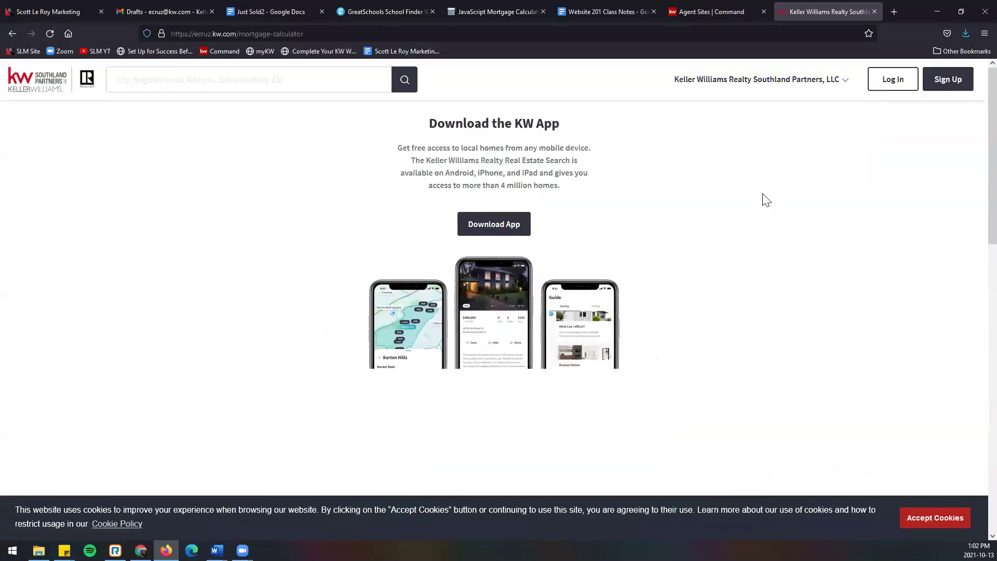
left_click(759, 86)
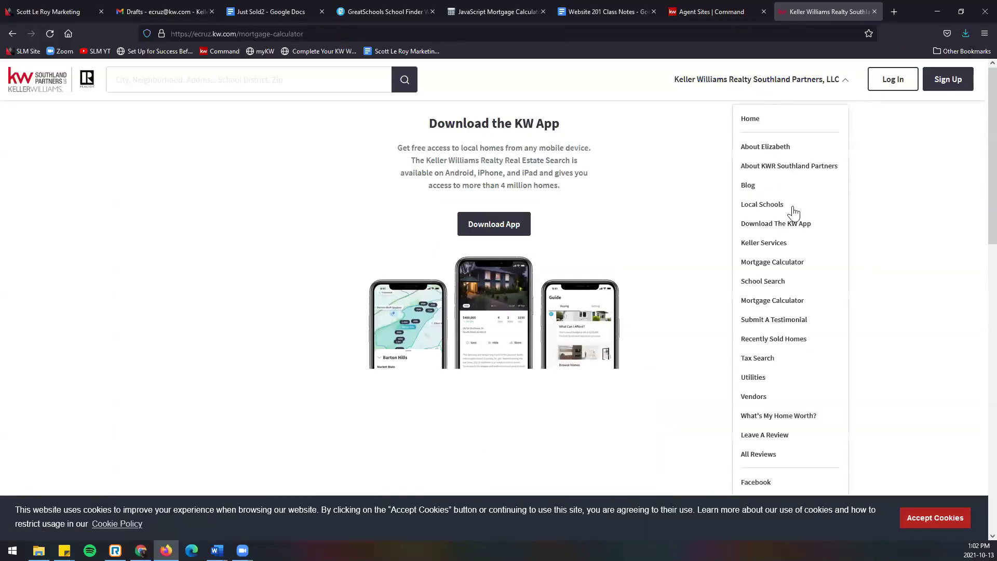
left_click(769, 301)
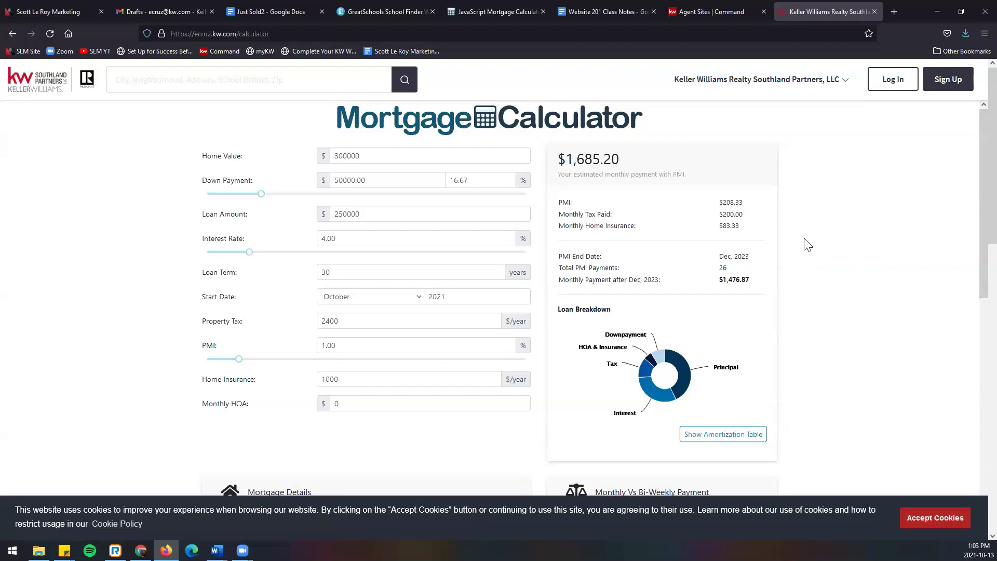
left_click(800, 87)
left_click(753, 339)
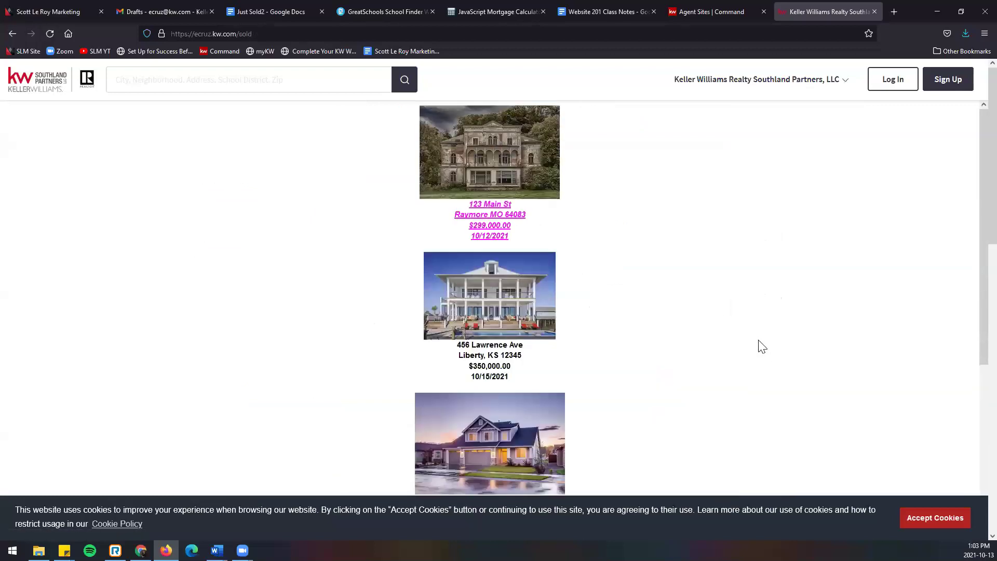
Step: Scroll through the sold listings, then open the Leave A Review page
scroll(756, 337, "down", 2)
scroll(756, 336, "down", 3)
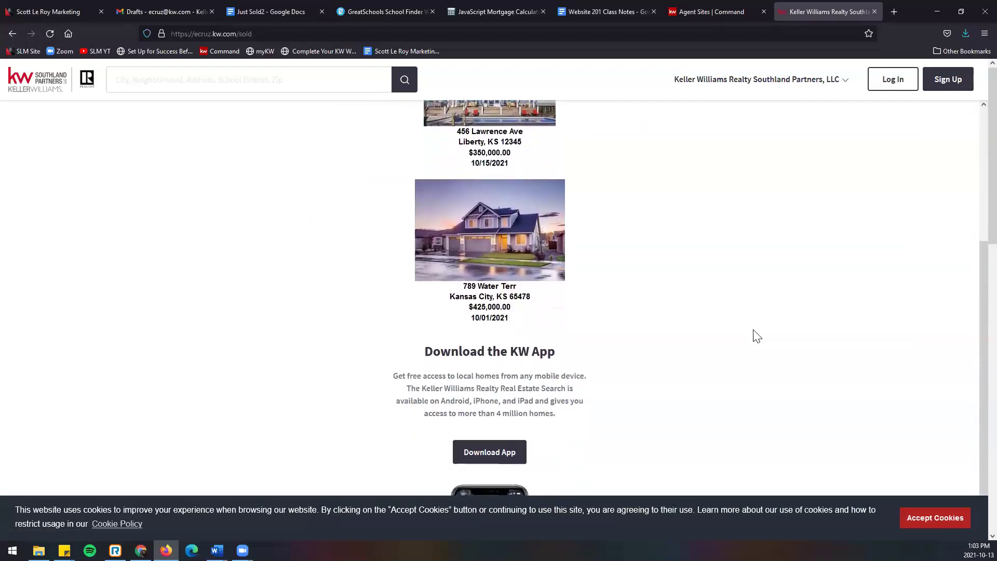
scroll(756, 336, "up", 4)
scroll(757, 335, "up", 1)
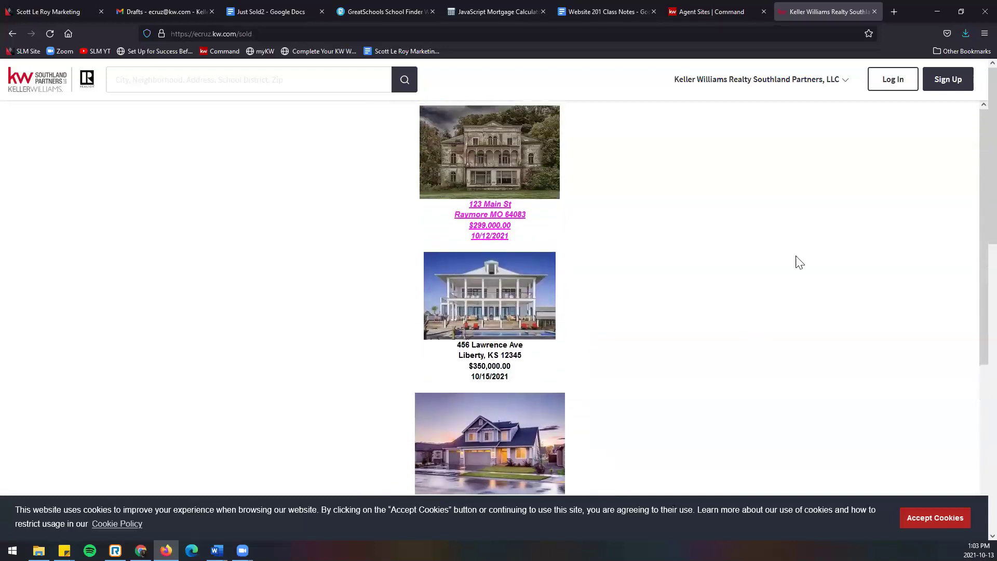
left_click(776, 81)
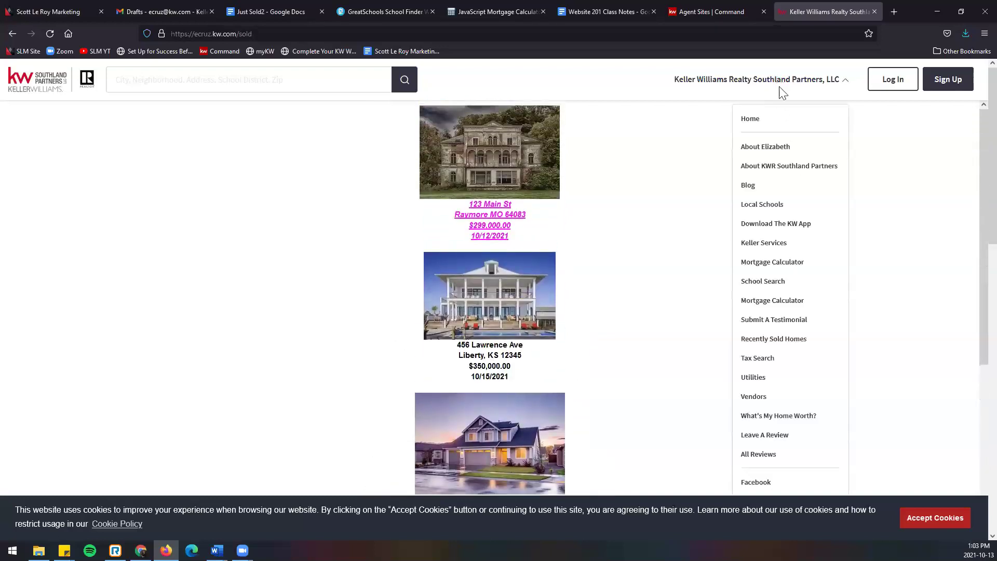
left_click(780, 436)
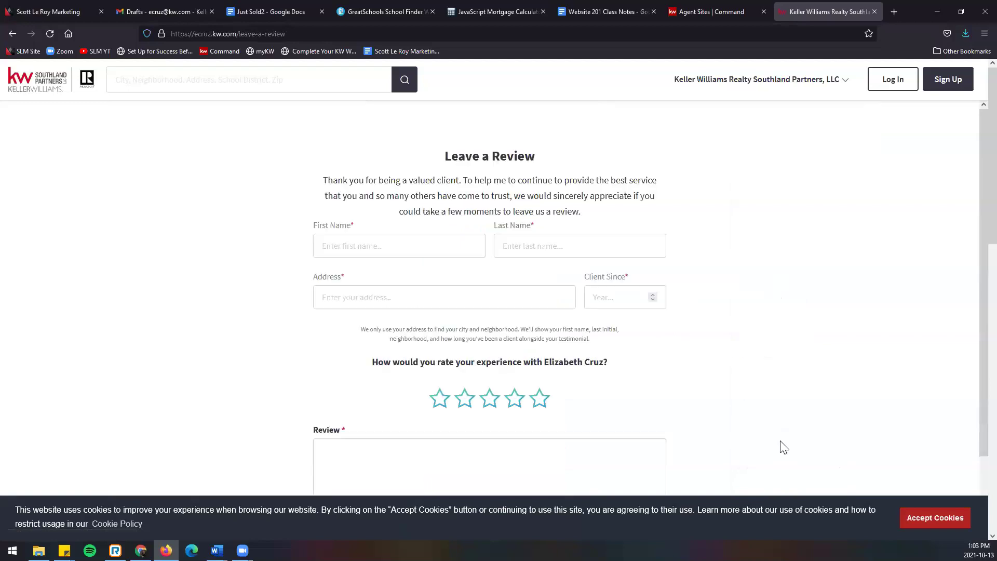
Step: Look over the All Reviews page, then return to the Leave A Review form
scroll(784, 447, "down", 2)
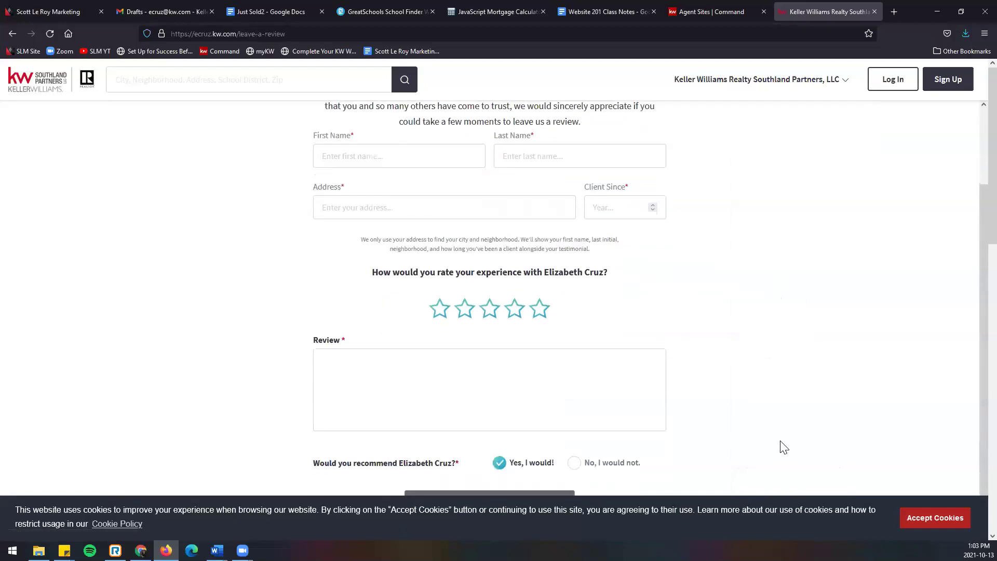
scroll(782, 446, "up", 2)
left_click(769, 83)
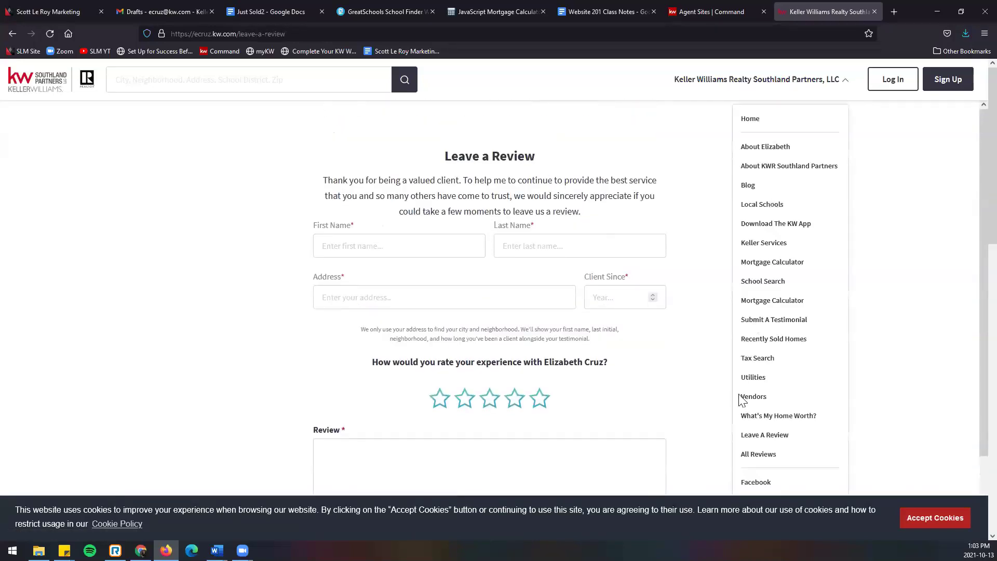
left_click(745, 456)
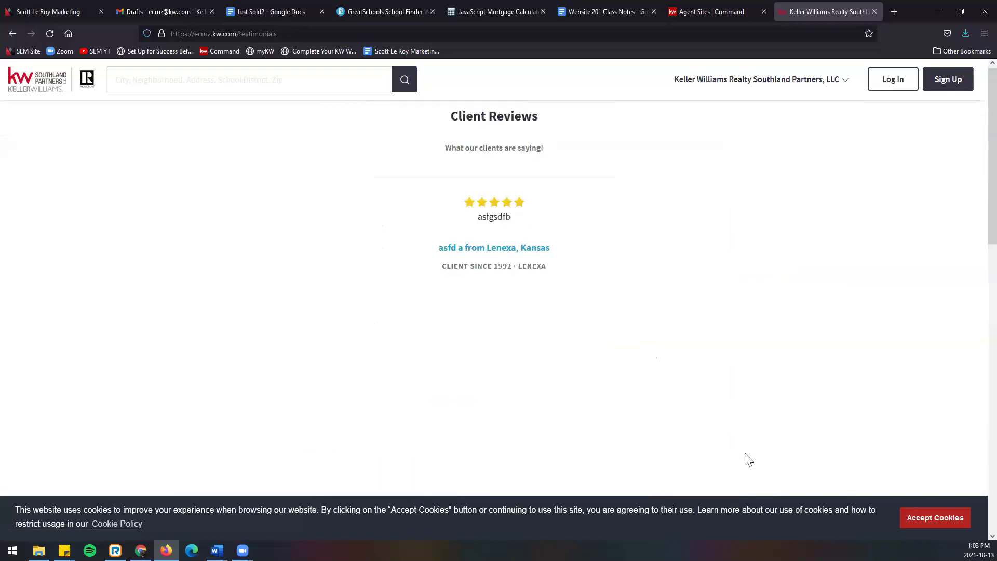
scroll(782, 424, "down", 2)
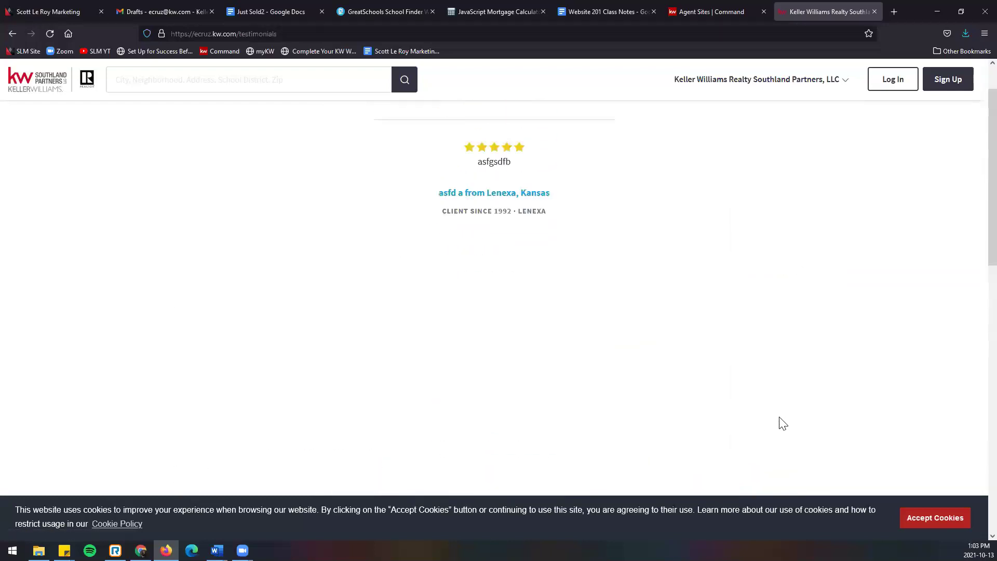
scroll(782, 423, "up", 2)
left_click(759, 83)
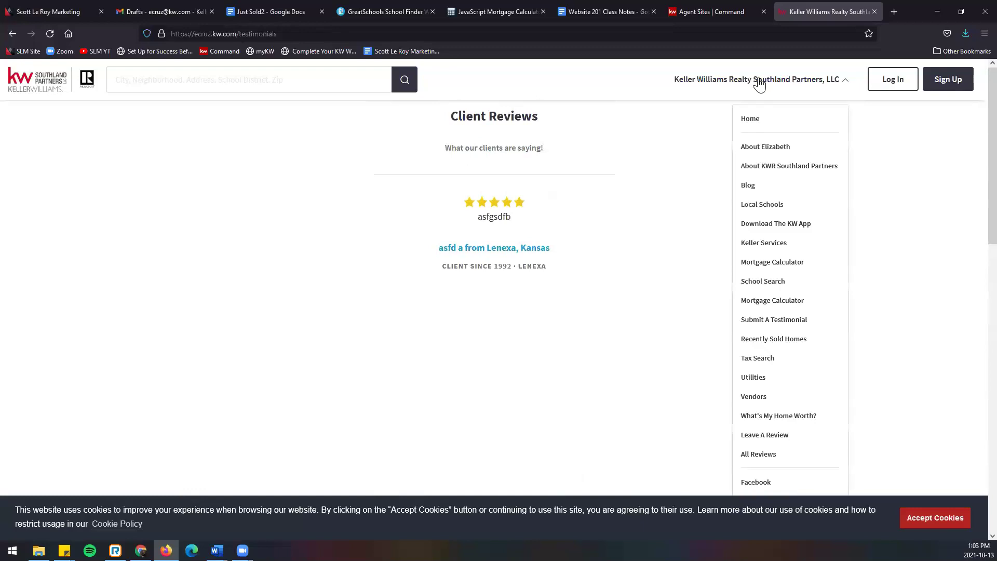
left_click(780, 440)
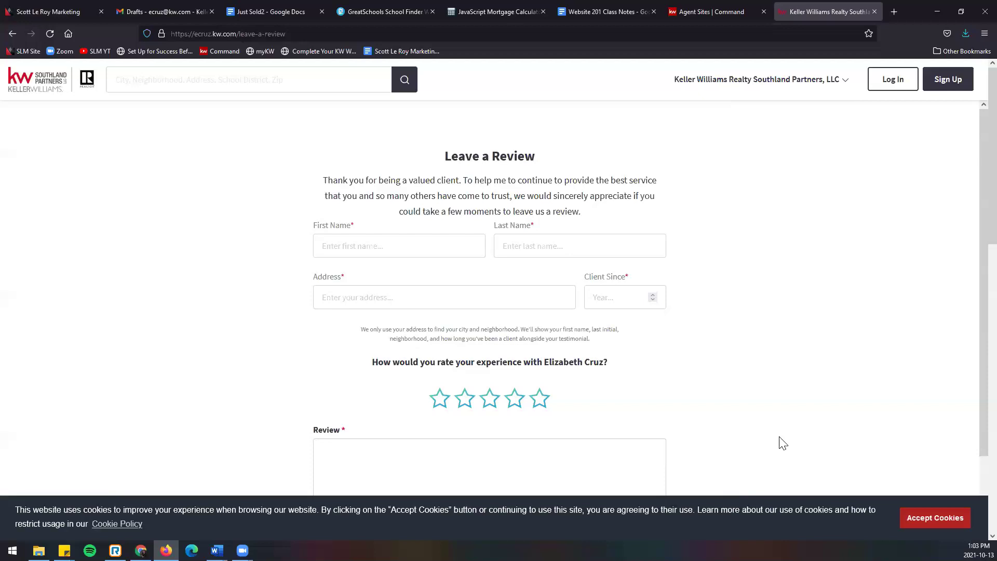
Step: Enter the reviewer's first and last name and place the cursor in the Address field
left_click(267, 34)
right_click(264, 34)
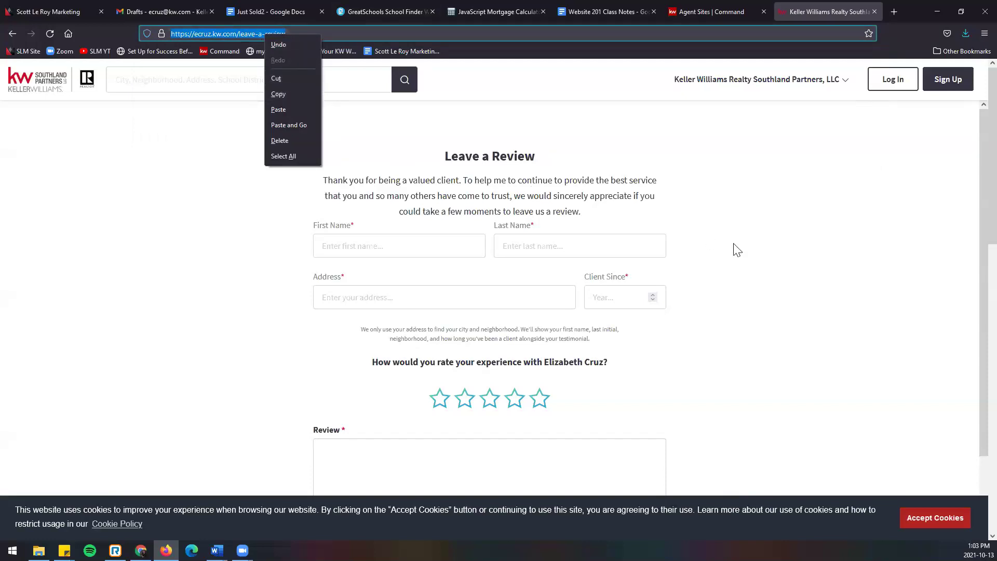
left_click(735, 226)
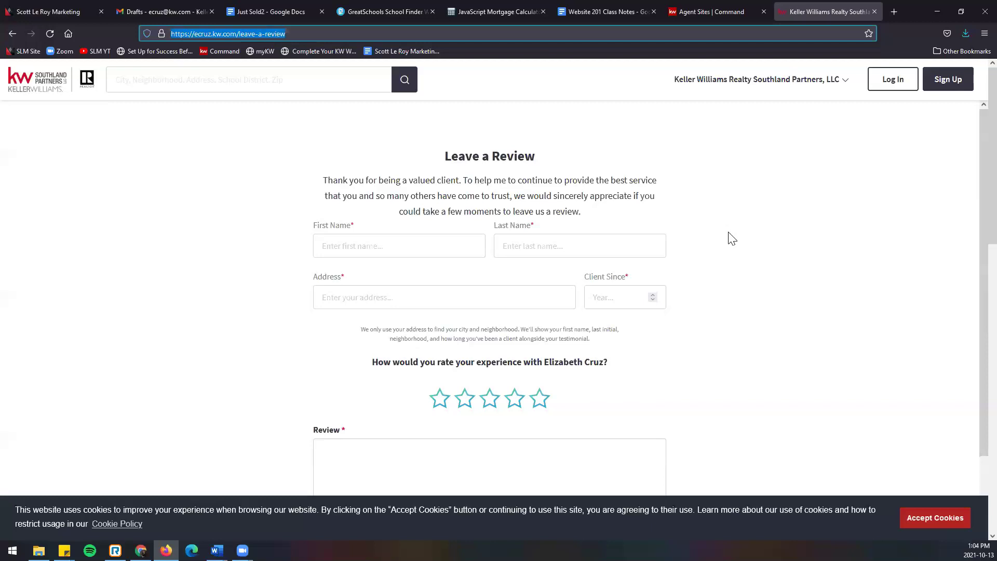
left_click(370, 247)
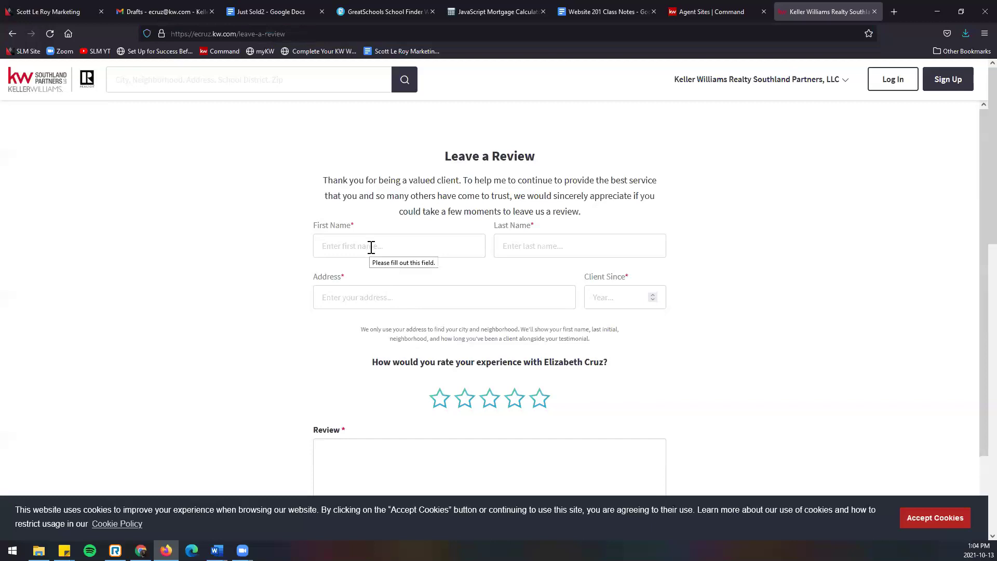
left_click(416, 295)
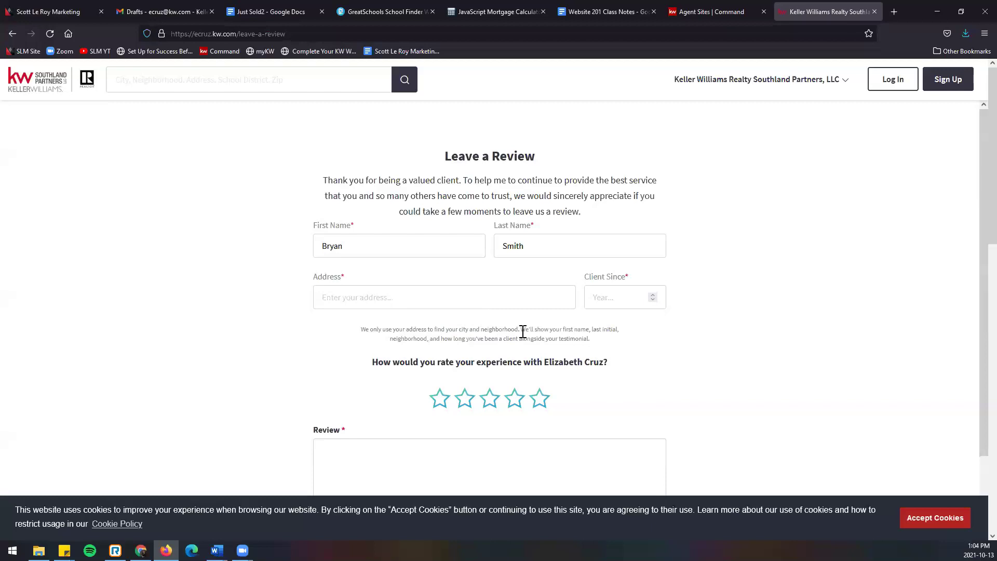
left_click_drag(522, 328, 600, 345)
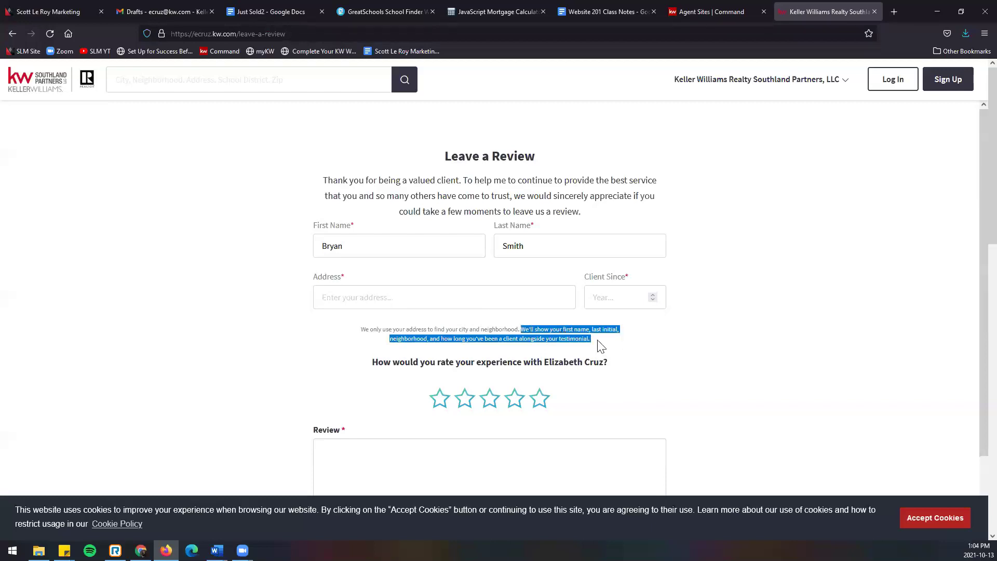
left_click(448, 299)
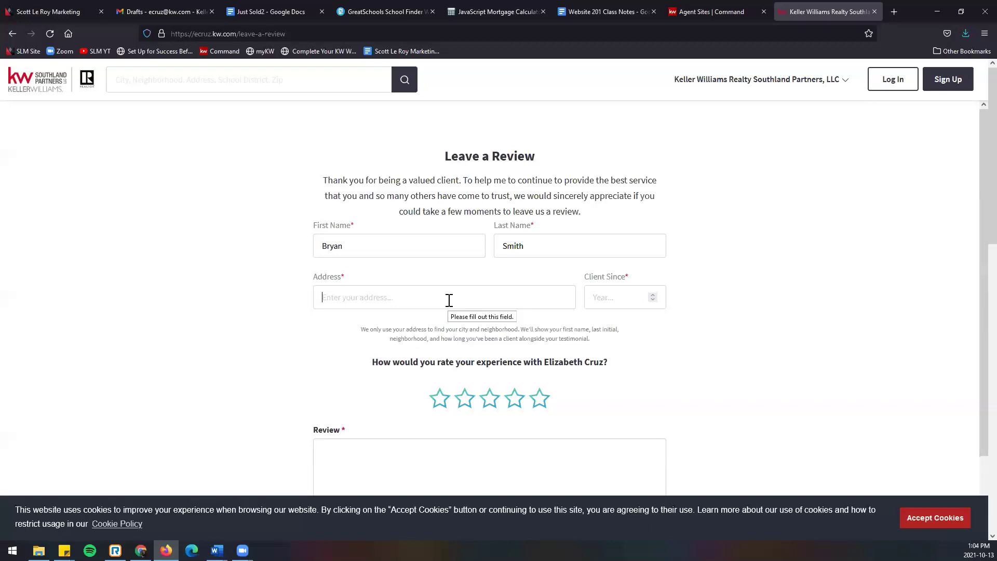
Step: Set the address to KS, USA and the client-since year to 1995
type("KS")
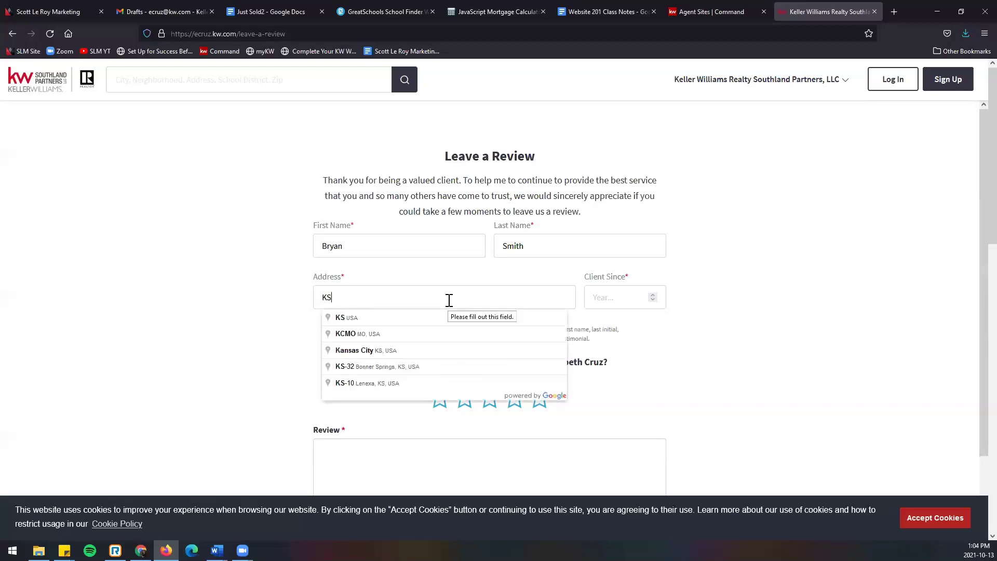
left_click(432, 323)
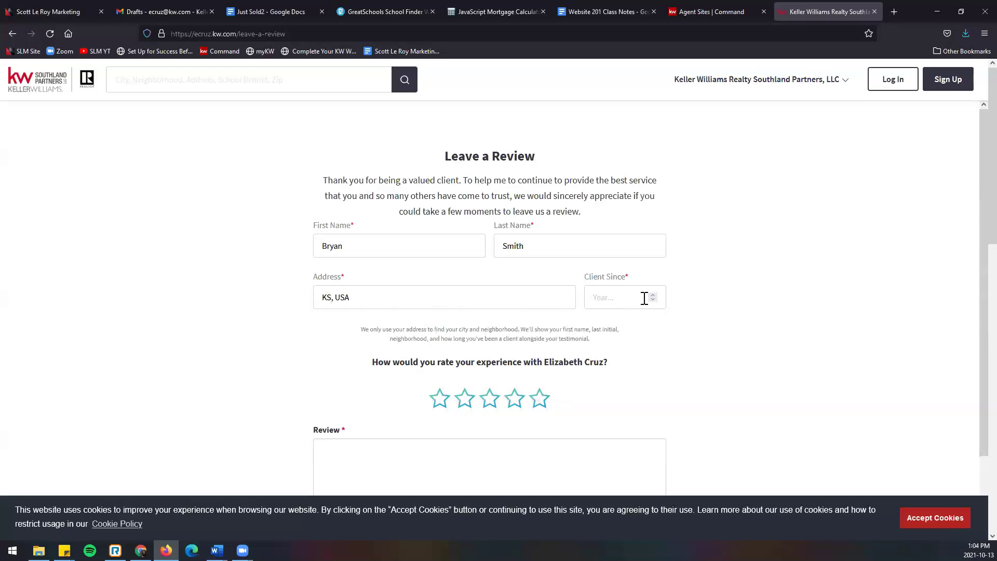
left_click(609, 299)
type("2019")
left_click(651, 315)
double_click(602, 297)
key("BackSpace")
left_click_drag(653, 300, 653, 294)
left_click(653, 295)
Step: Give a five-star rating, type review text 'p', preview the testimonial, then return to Command's pages list
scroll(649, 348, "down", 2)
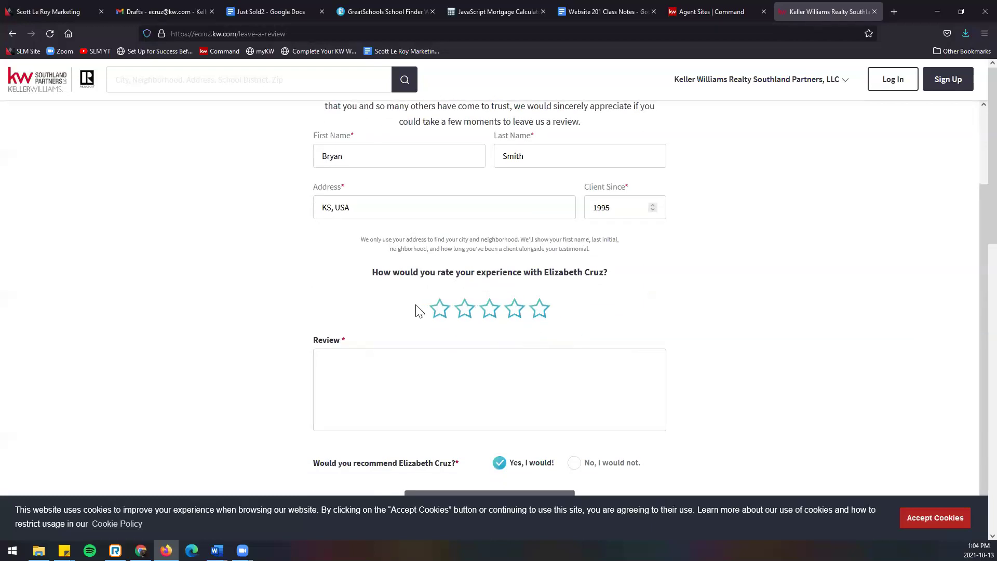
left_click(514, 309)
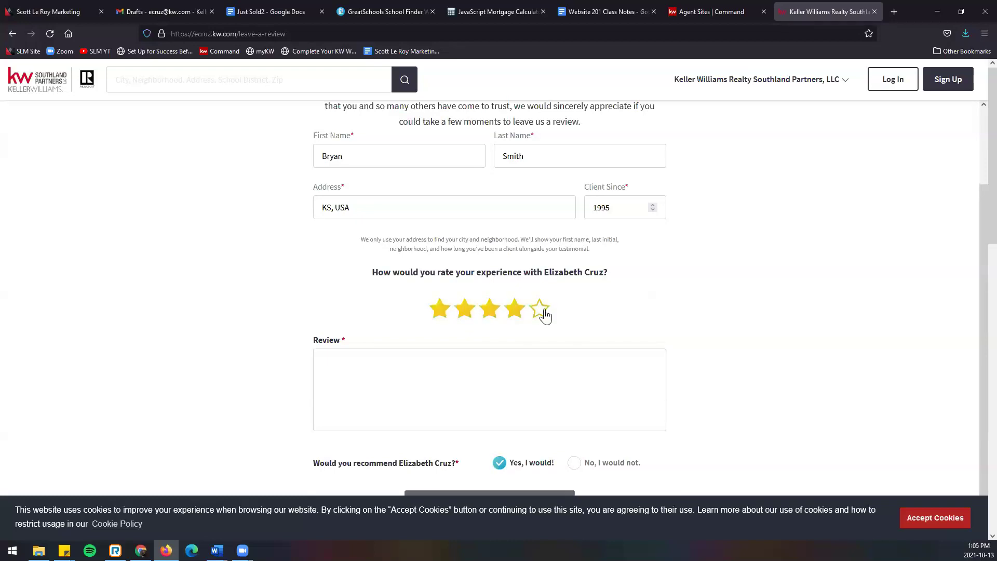
left_click(542, 312)
scroll(550, 342, "down", 1)
left_click(396, 337)
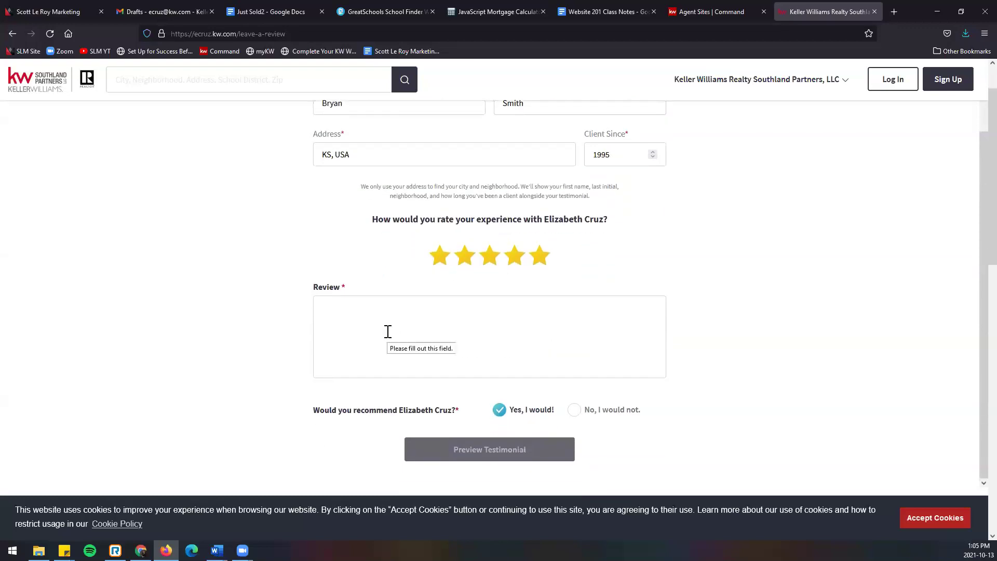
type("paste review here")
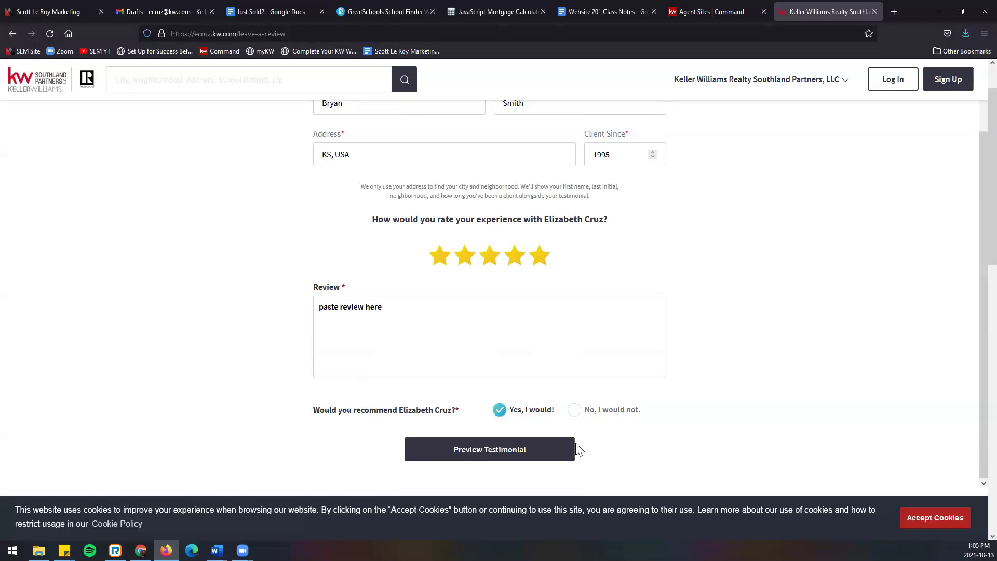
left_click(539, 452)
scroll(532, 455, "up", 1)
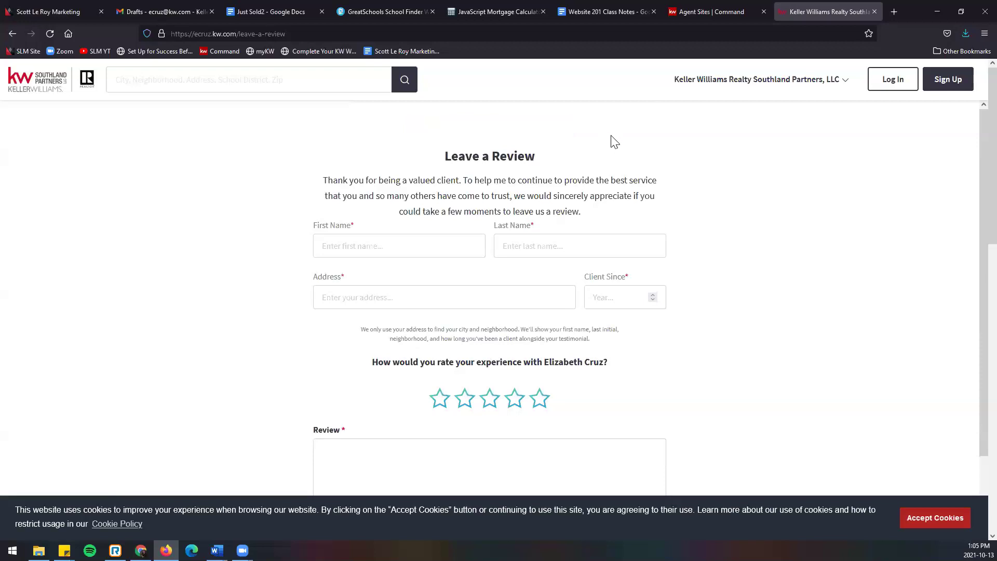
left_click(727, 9)
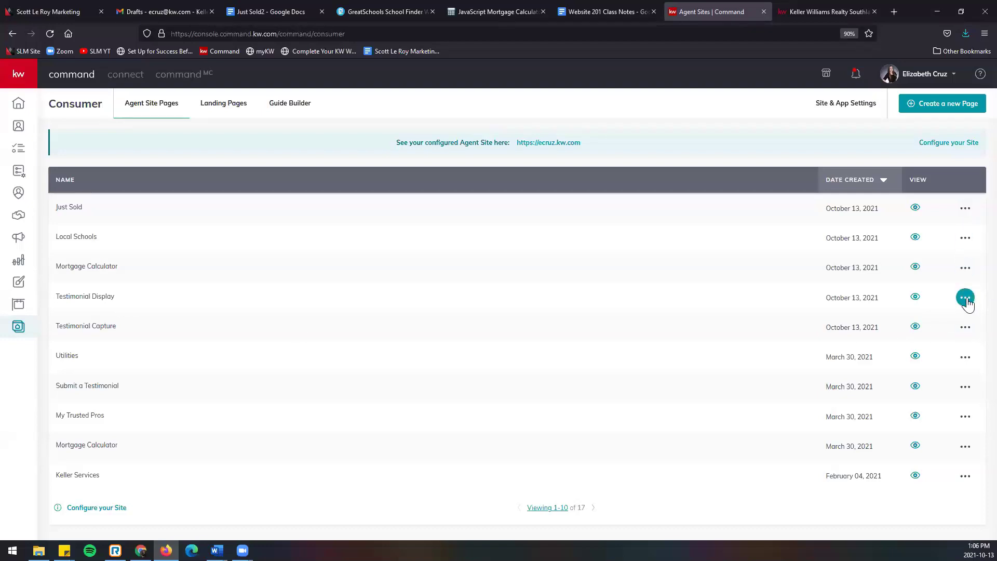
left_click(965, 302)
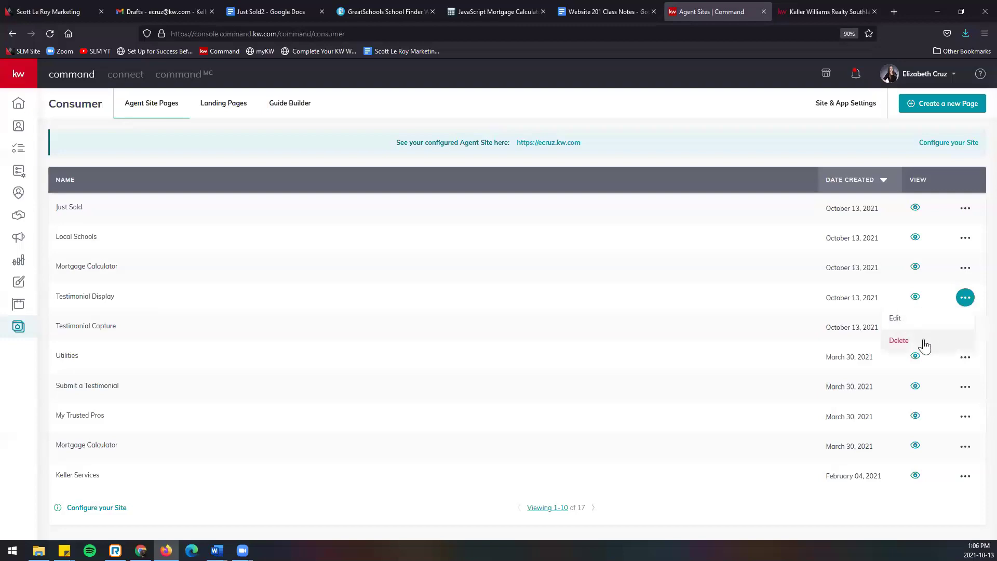
left_click(913, 321)
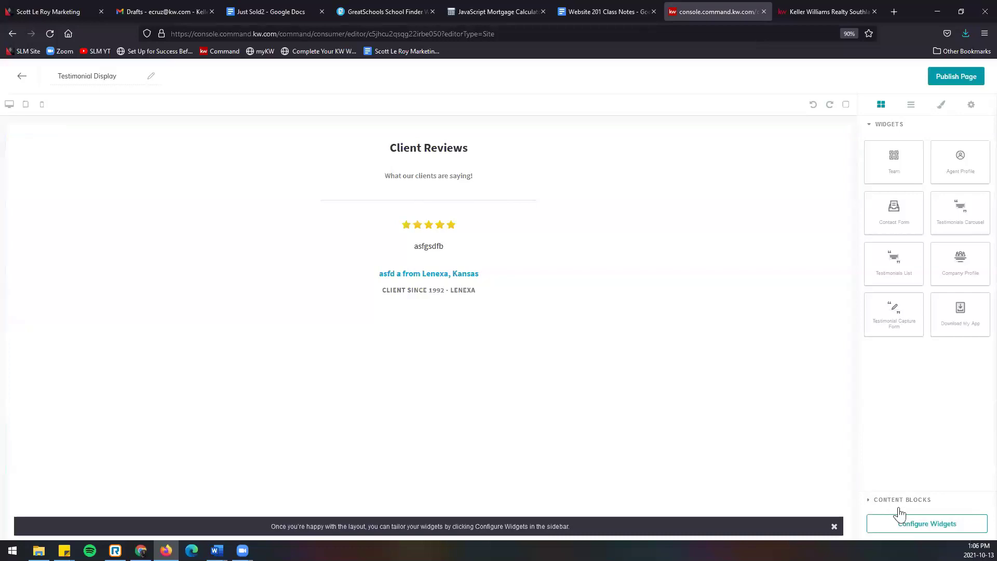
left_click(967, 527)
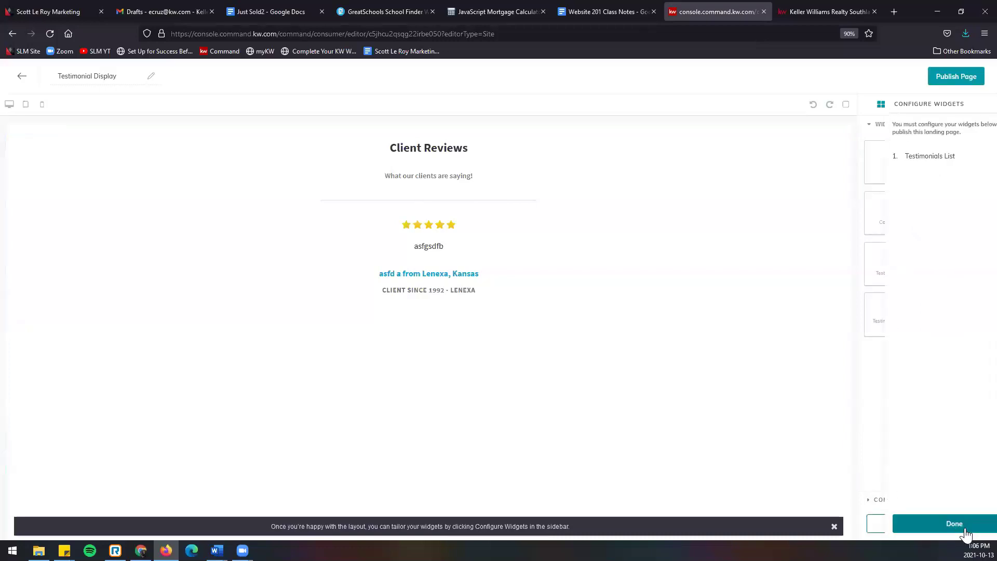
left_click(899, 164)
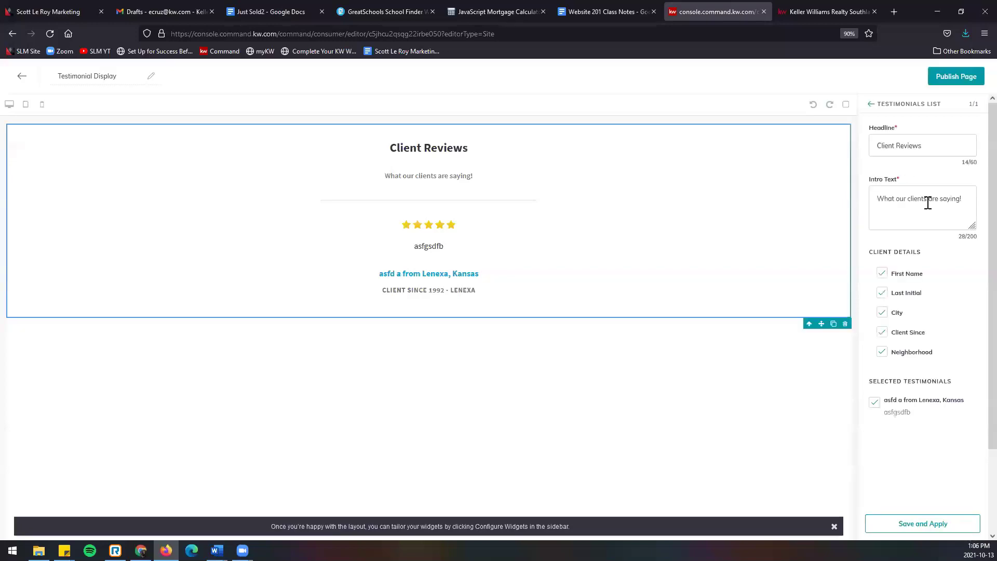
scroll(937, 423, "down", 3)
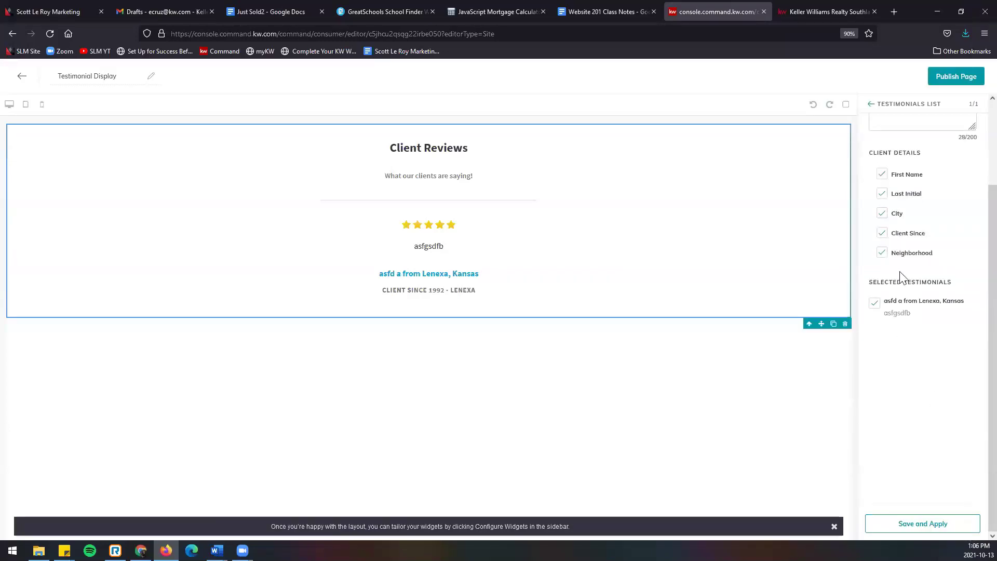
left_click(49, 35)
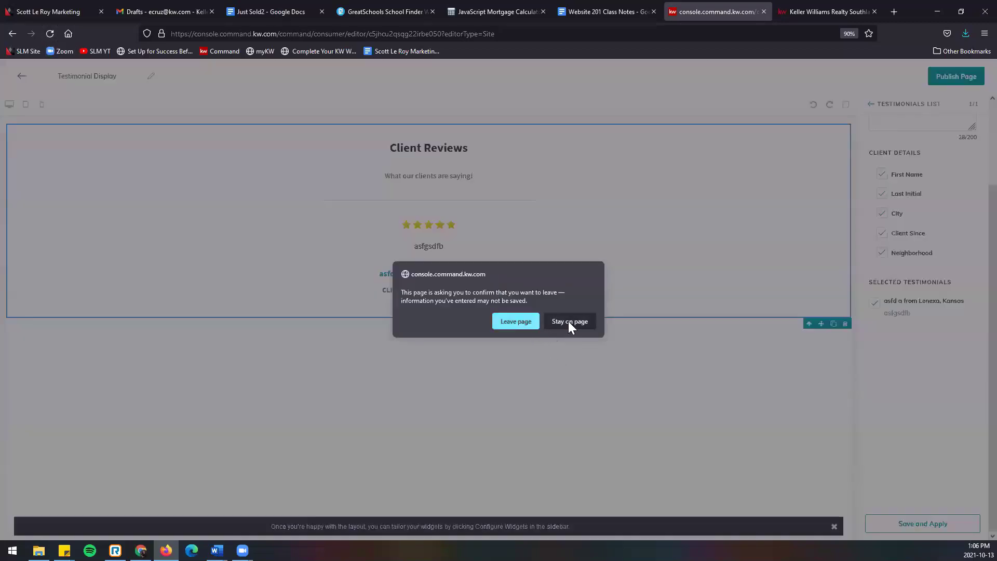
left_click(568, 320)
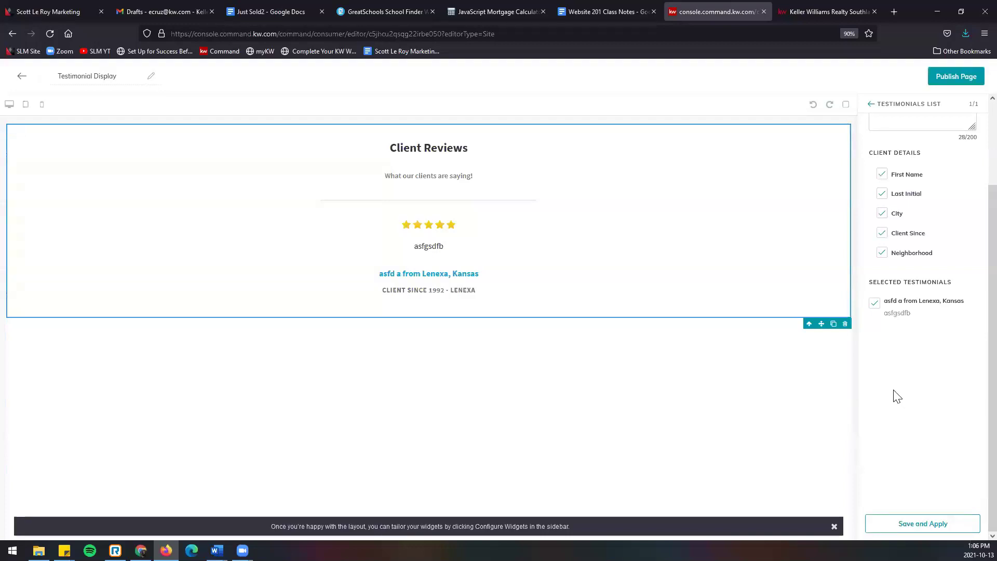
left_click(21, 76)
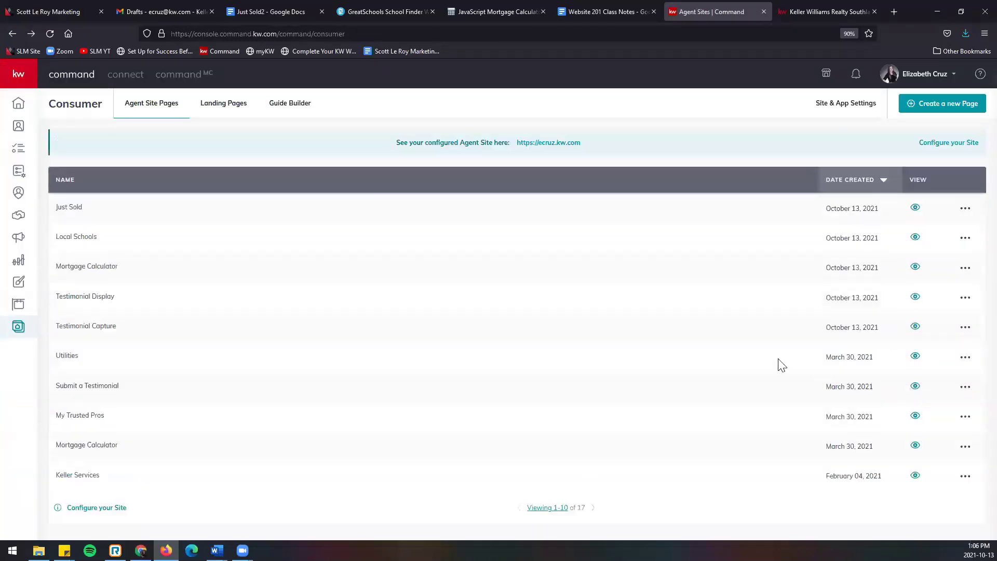
Step: Reload the Command pages list, then browse down the Scott Le Roy Marketing homepage
left_click(49, 35)
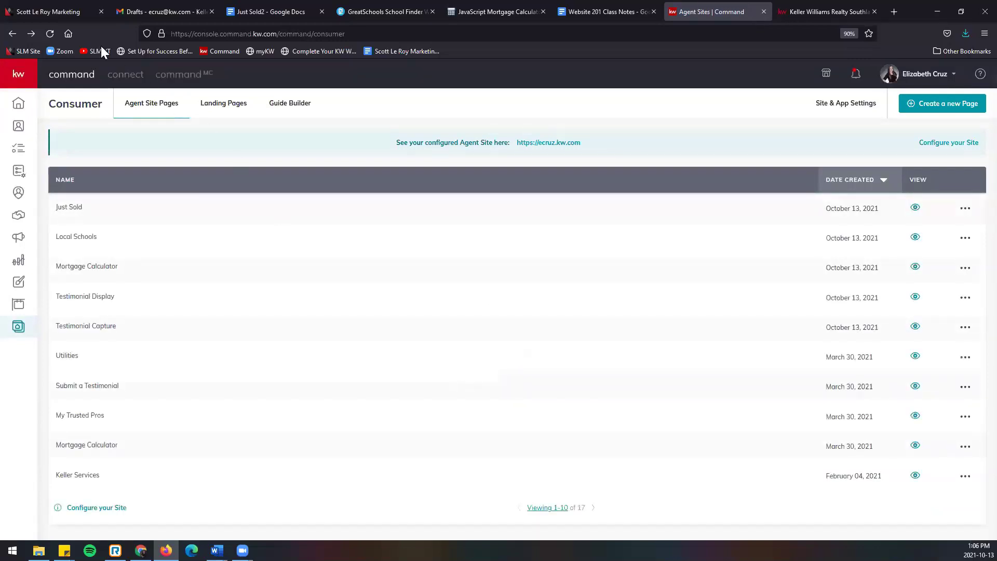
left_click(72, 12)
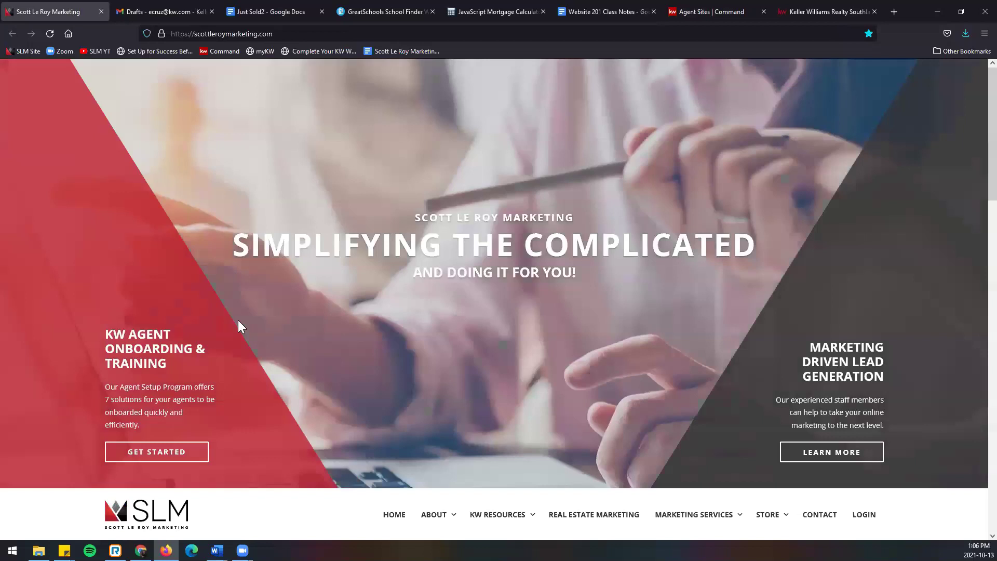
scroll(239, 322, "down", 10)
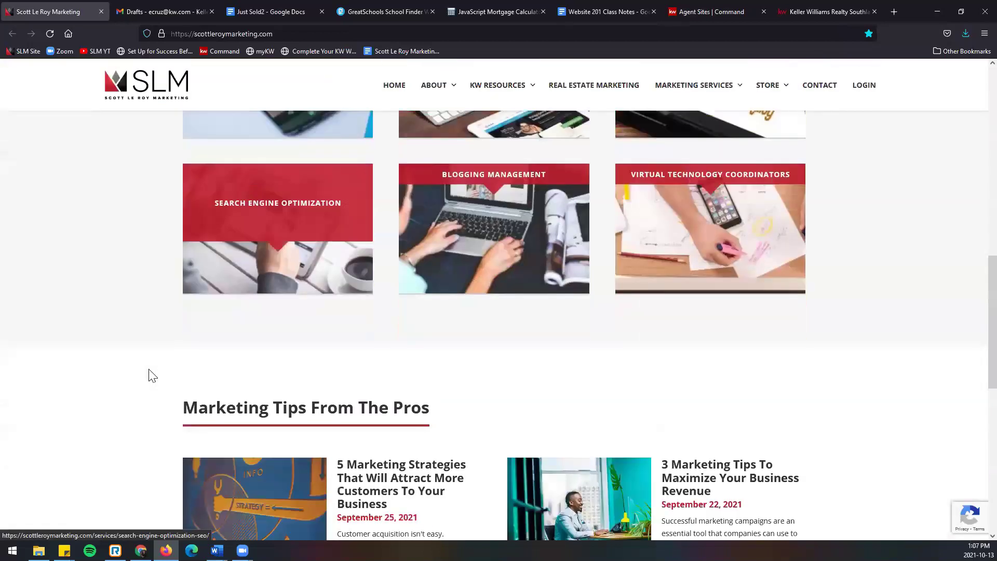
scroll(150, 376, "down", 10)
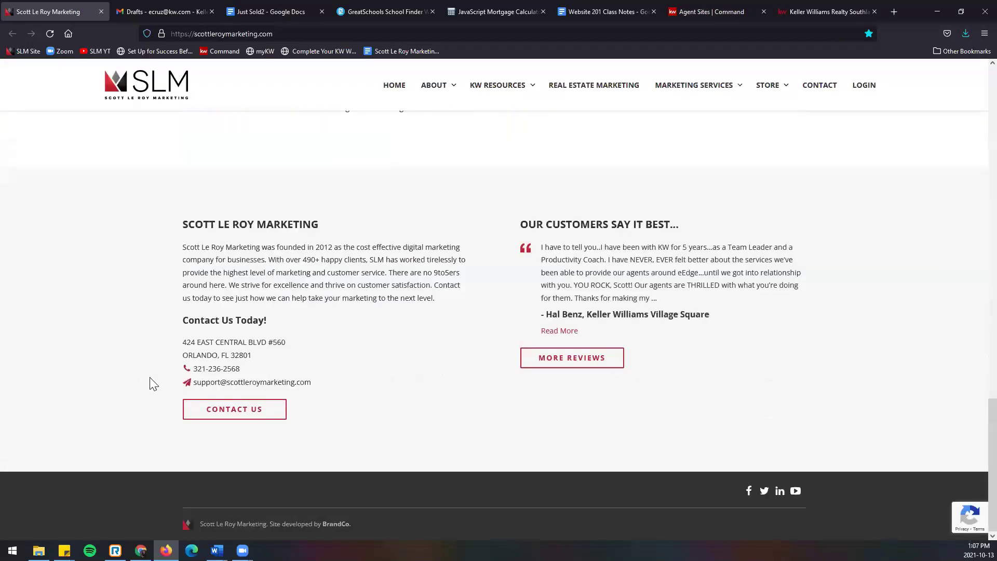